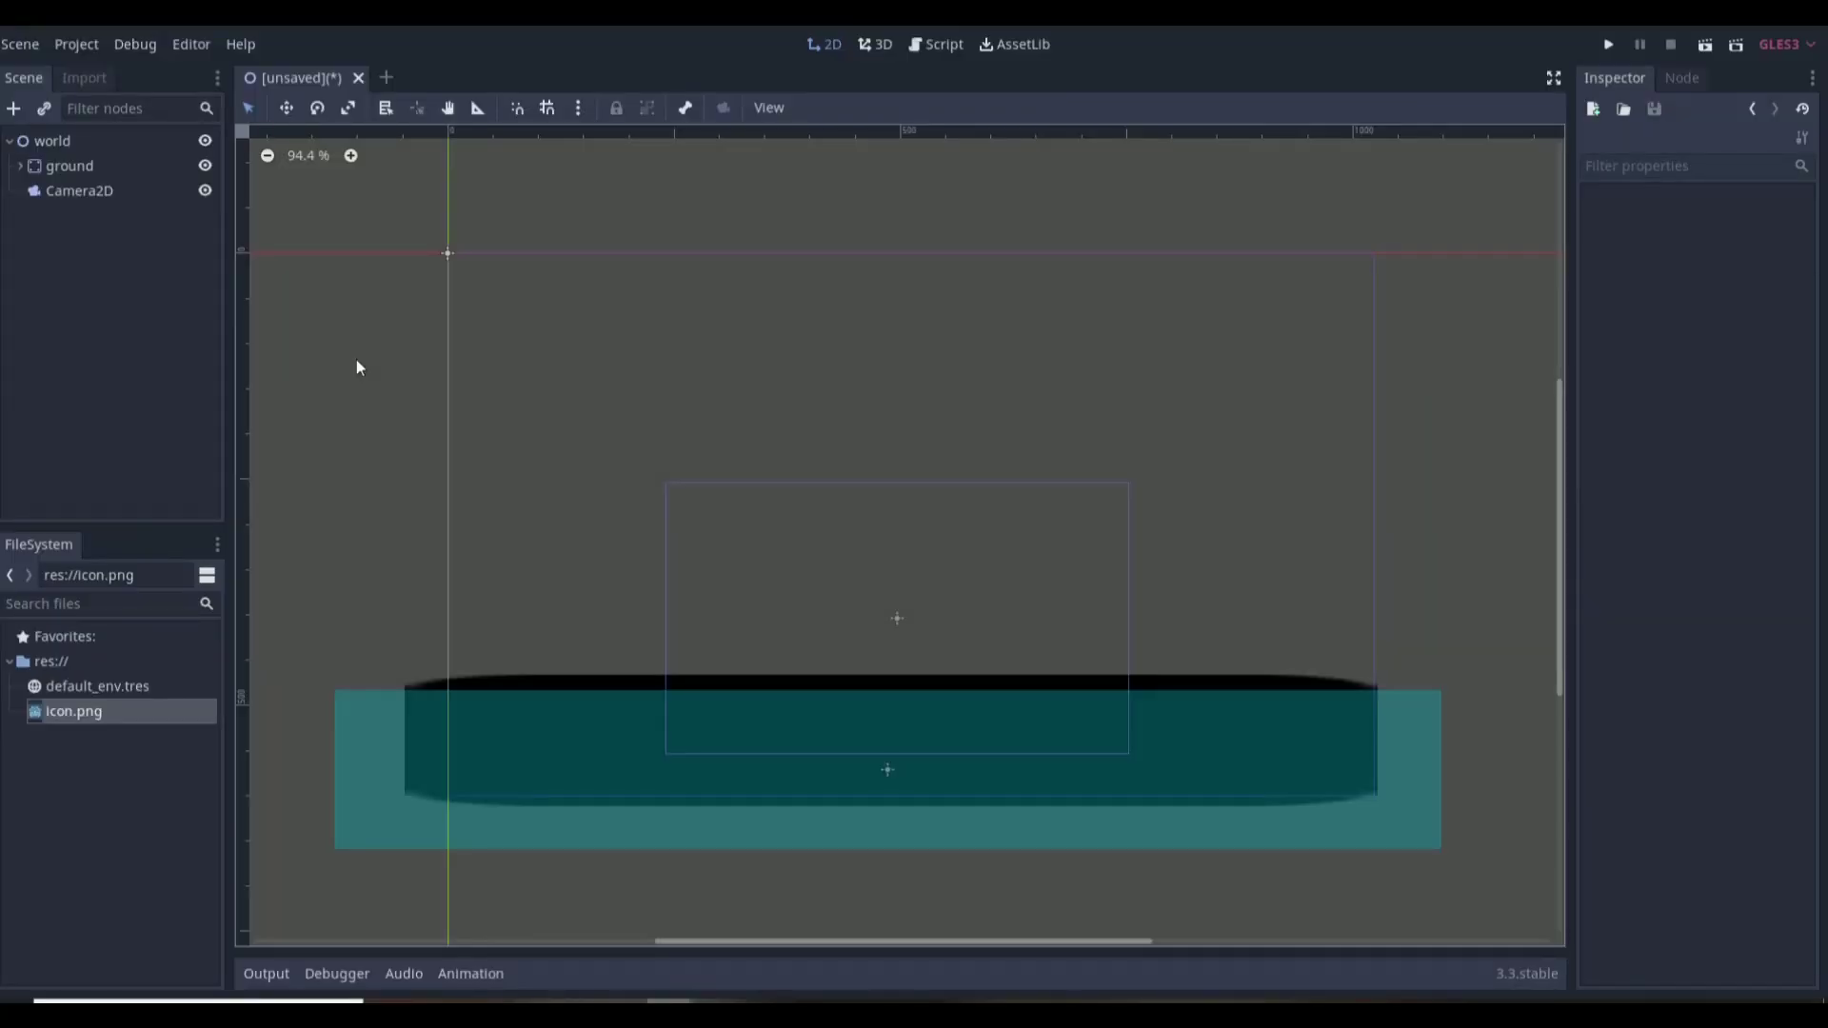
Step: Save the scene under the default name world as world.tscn, then select the world root
key(ctrl+s)
click(670, 854)
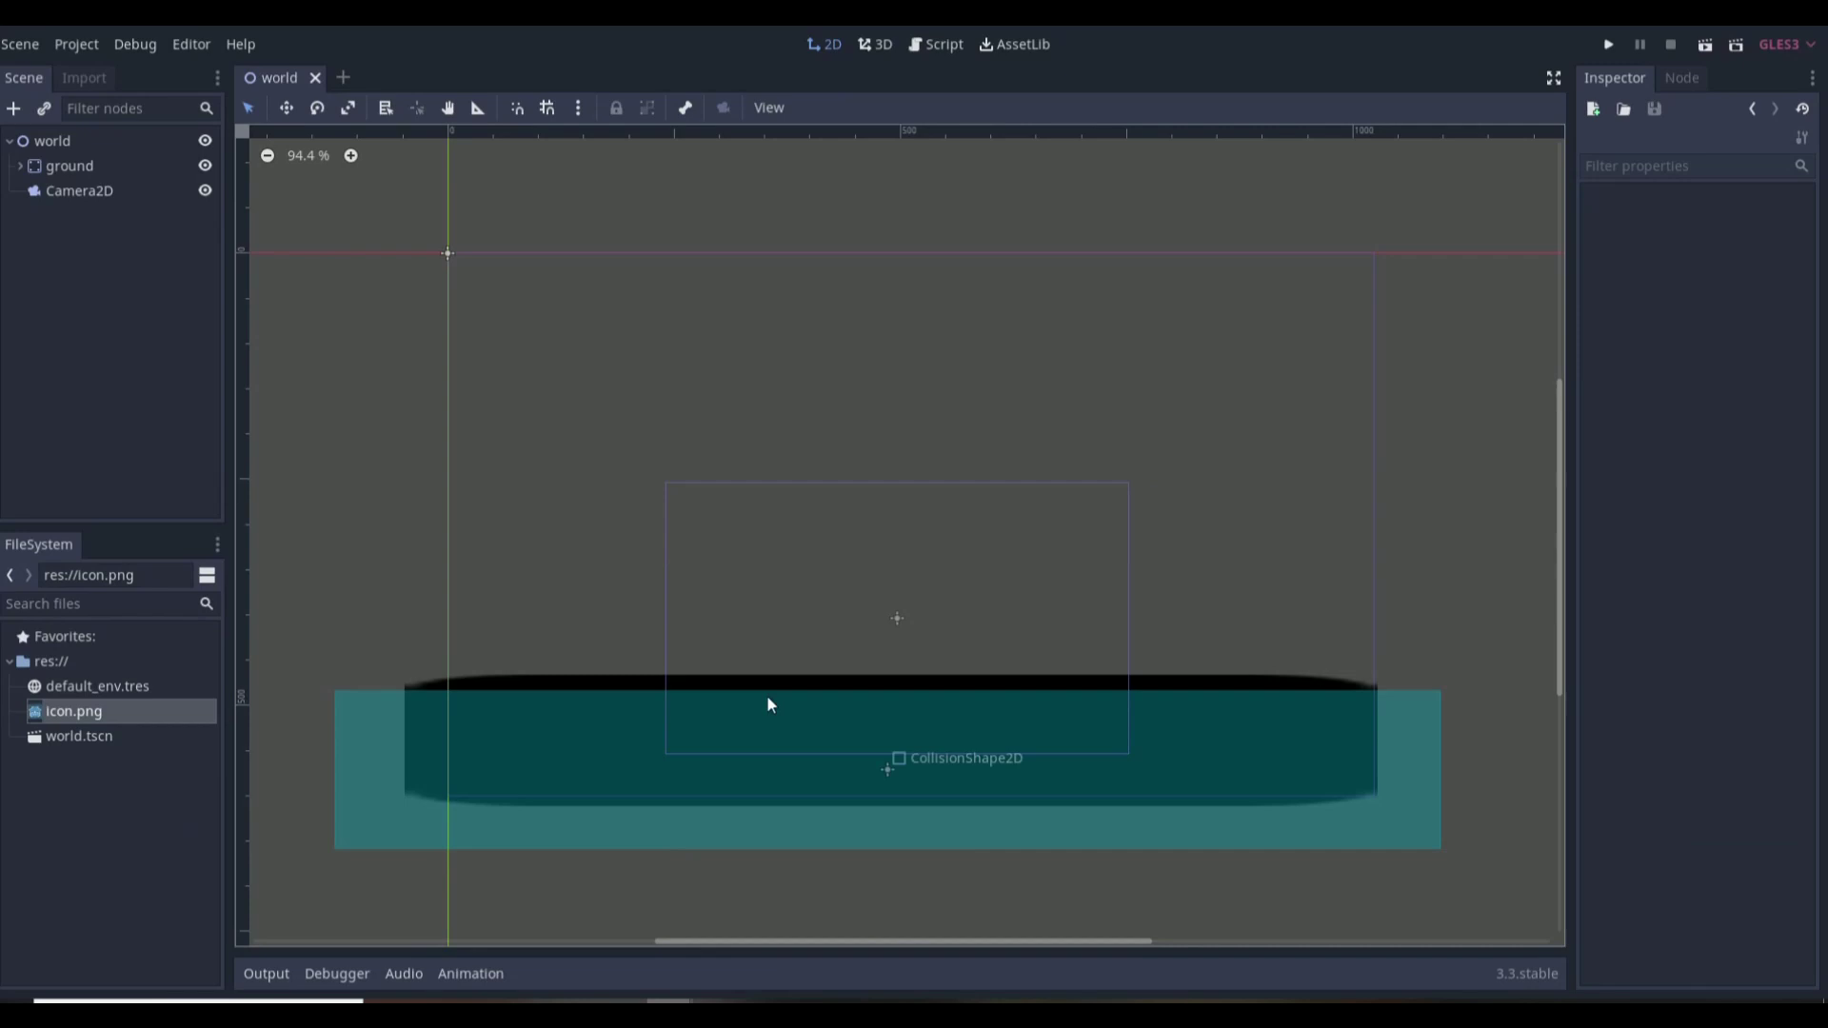
click(131, 148)
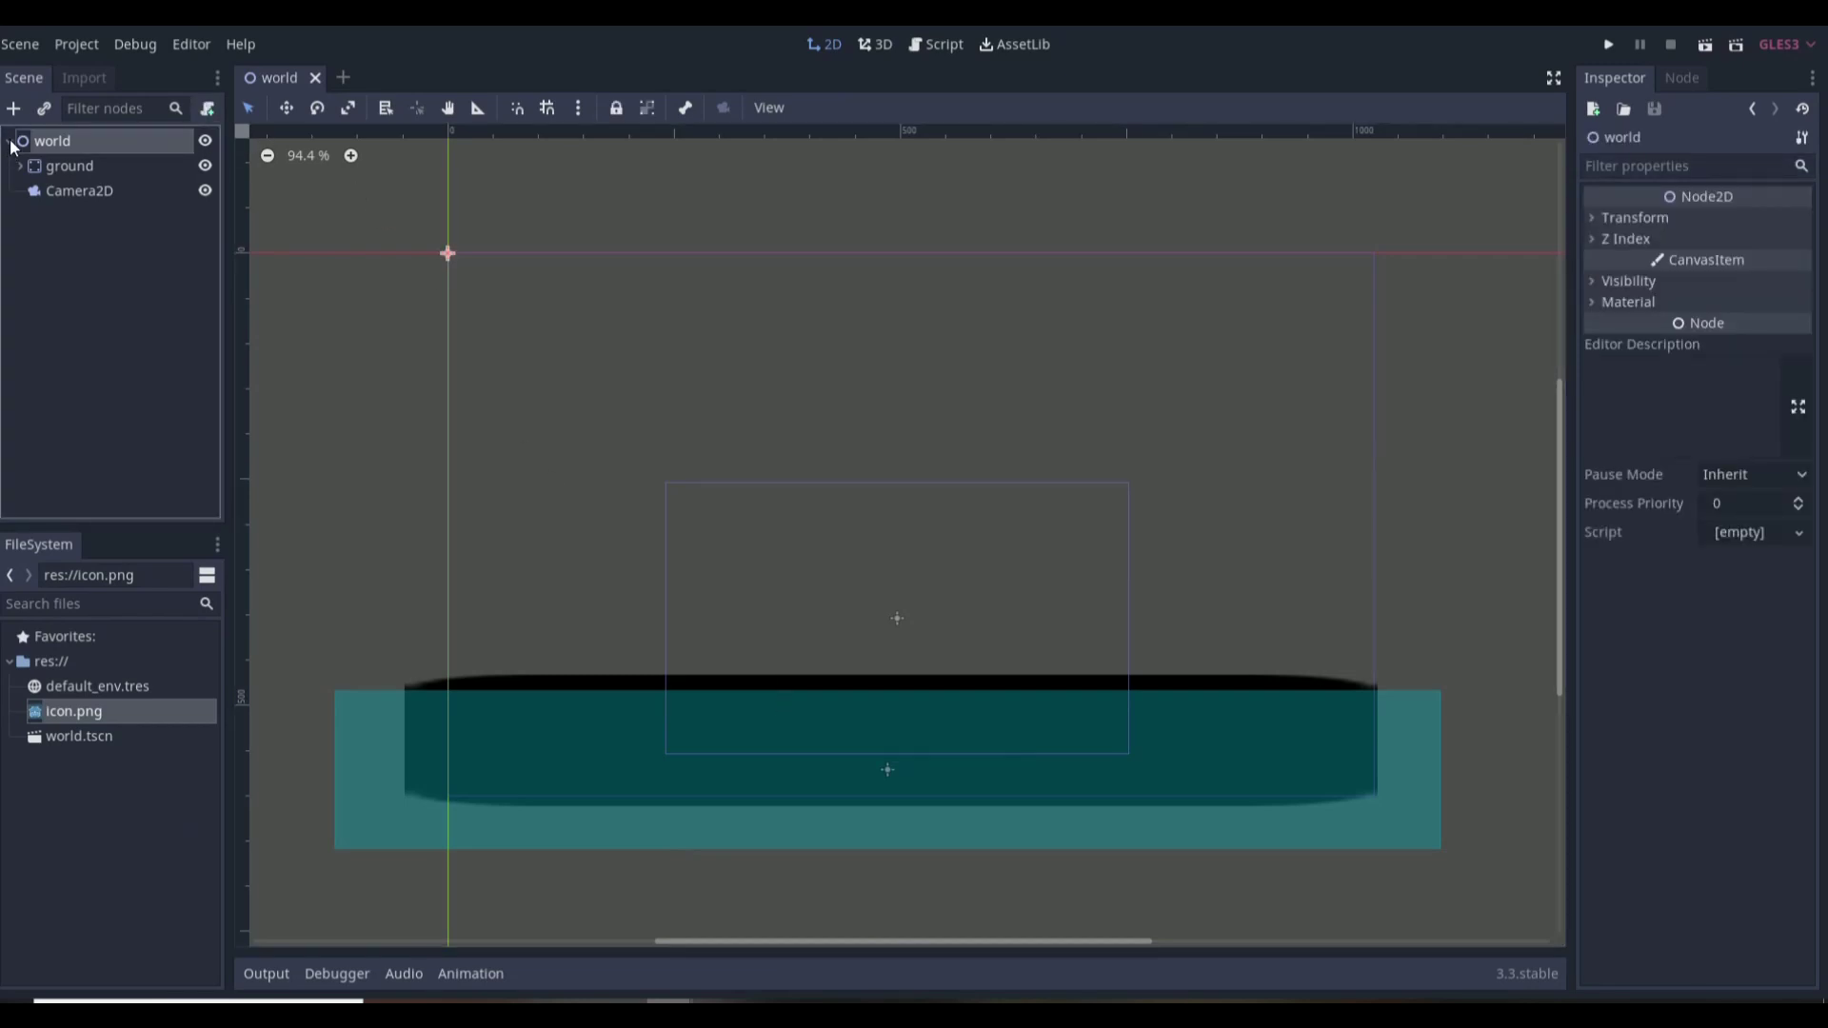
Step: Expand ground and inspect its Sprite and CollisionShape2D, plus the Camera2D properties
click(29, 166)
click(19, 168)
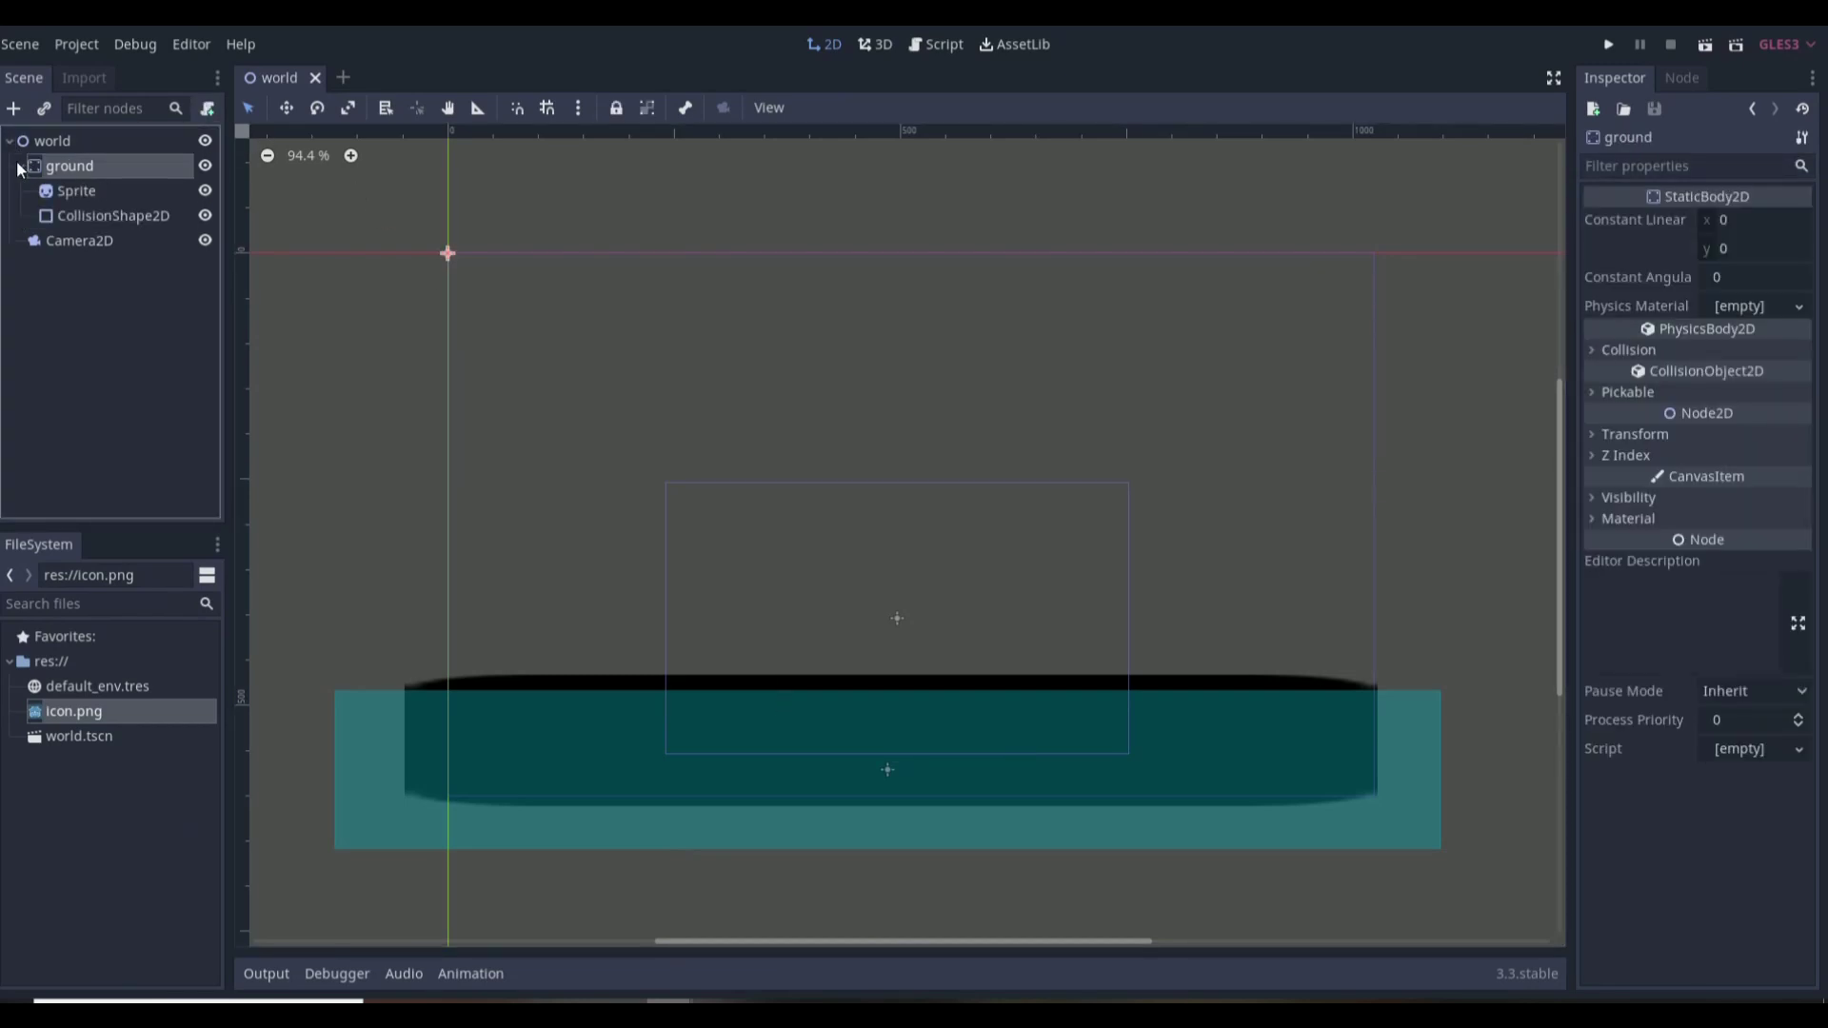
click(71, 195)
click(78, 211)
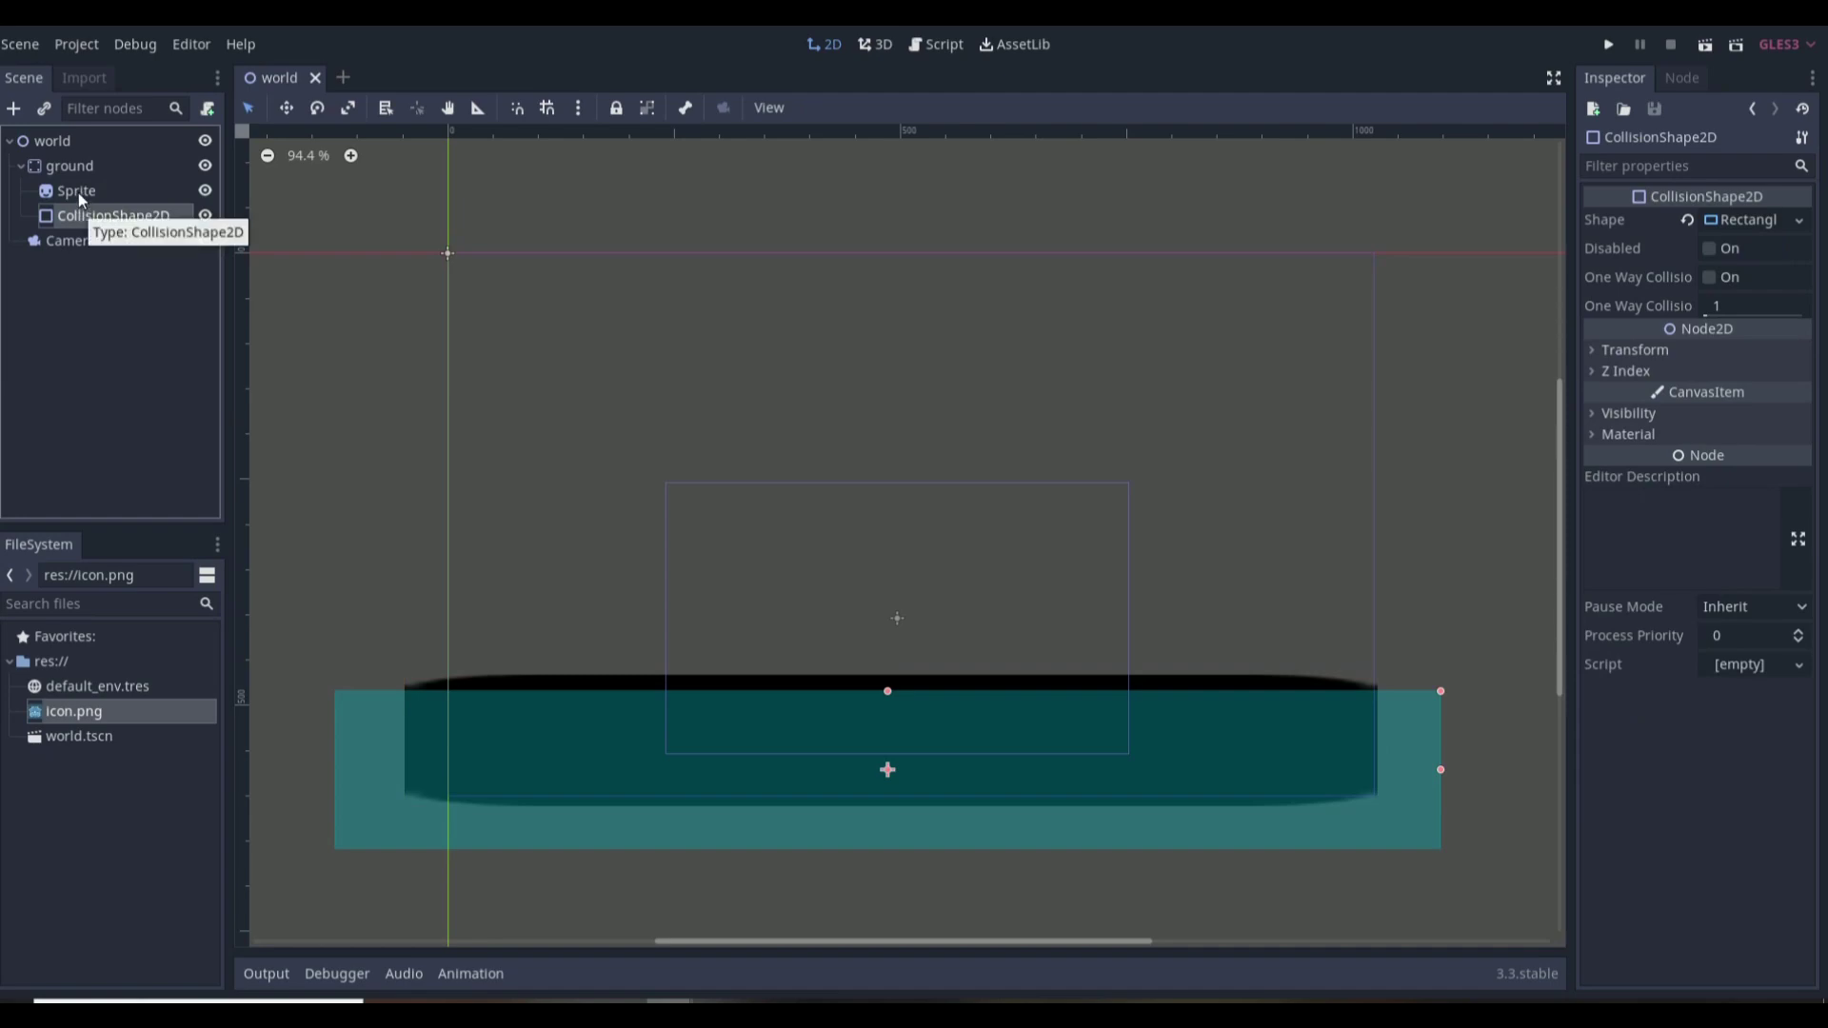
click(75, 189)
click(47, 238)
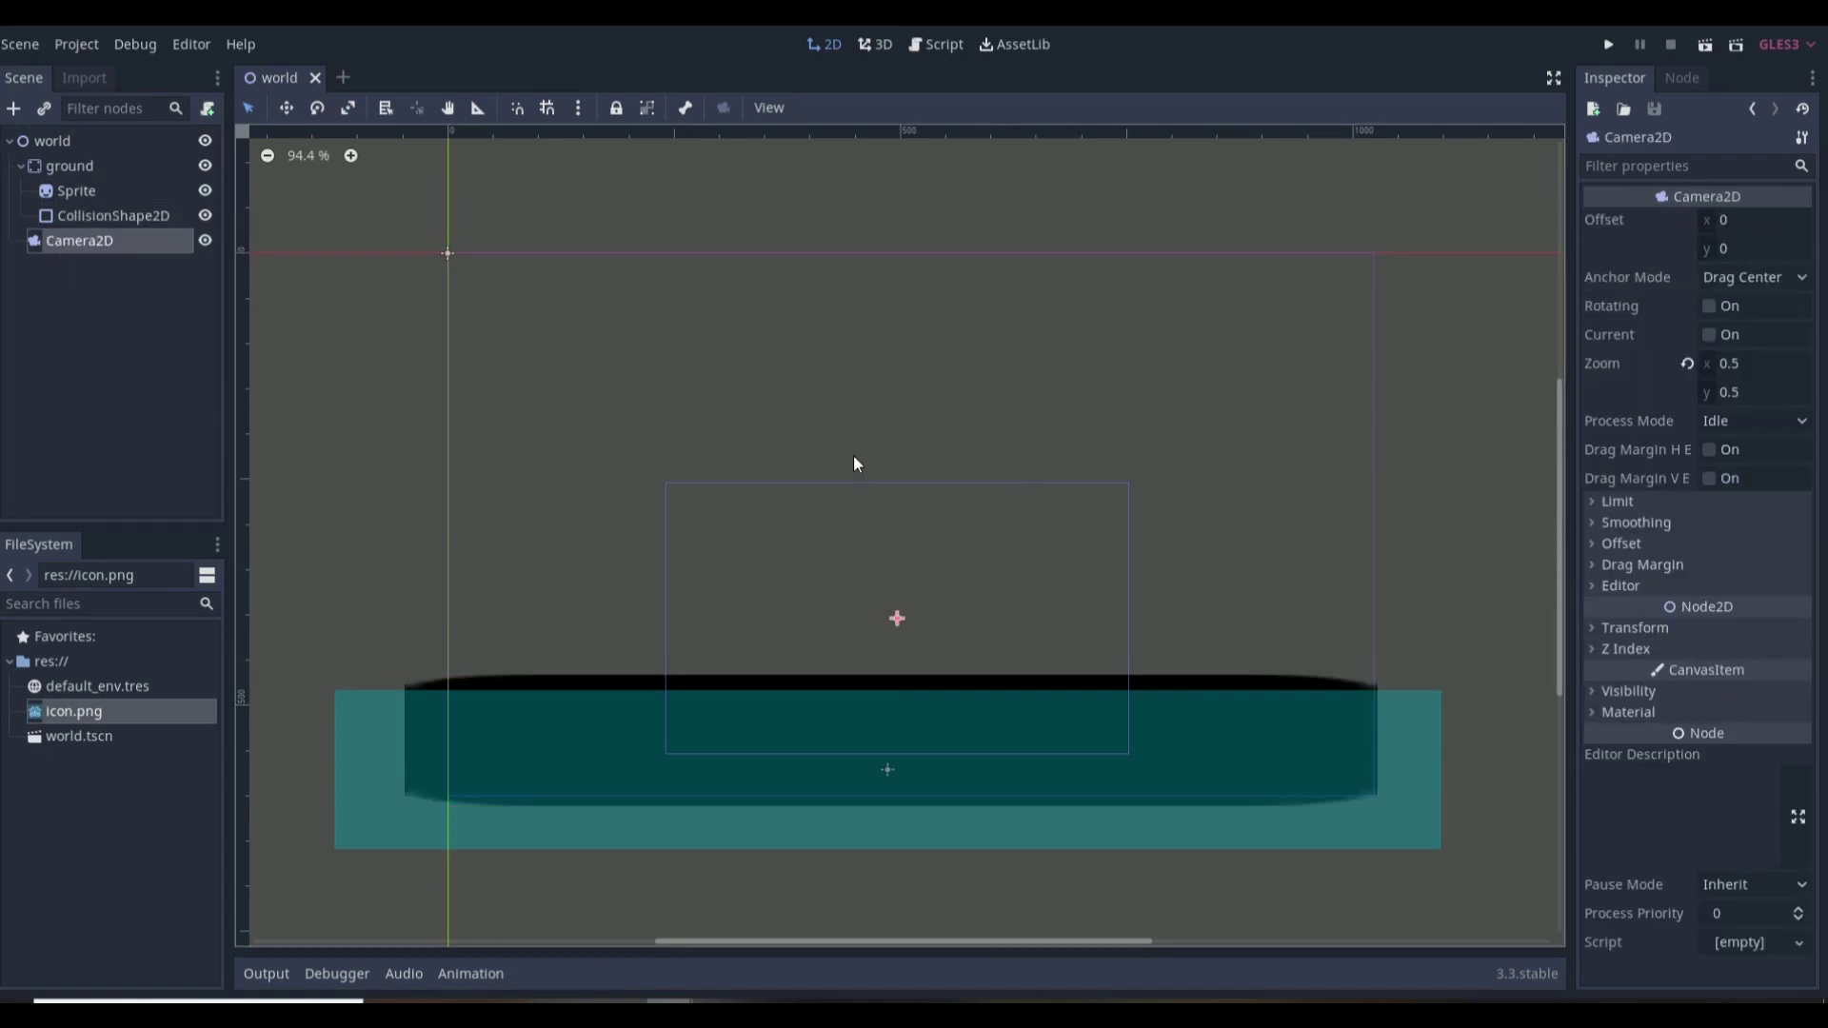
click(962, 587)
Step: Tick Current on Camera2D, re-save world, and start a new empty scene
click(86, 240)
click(1708, 334)
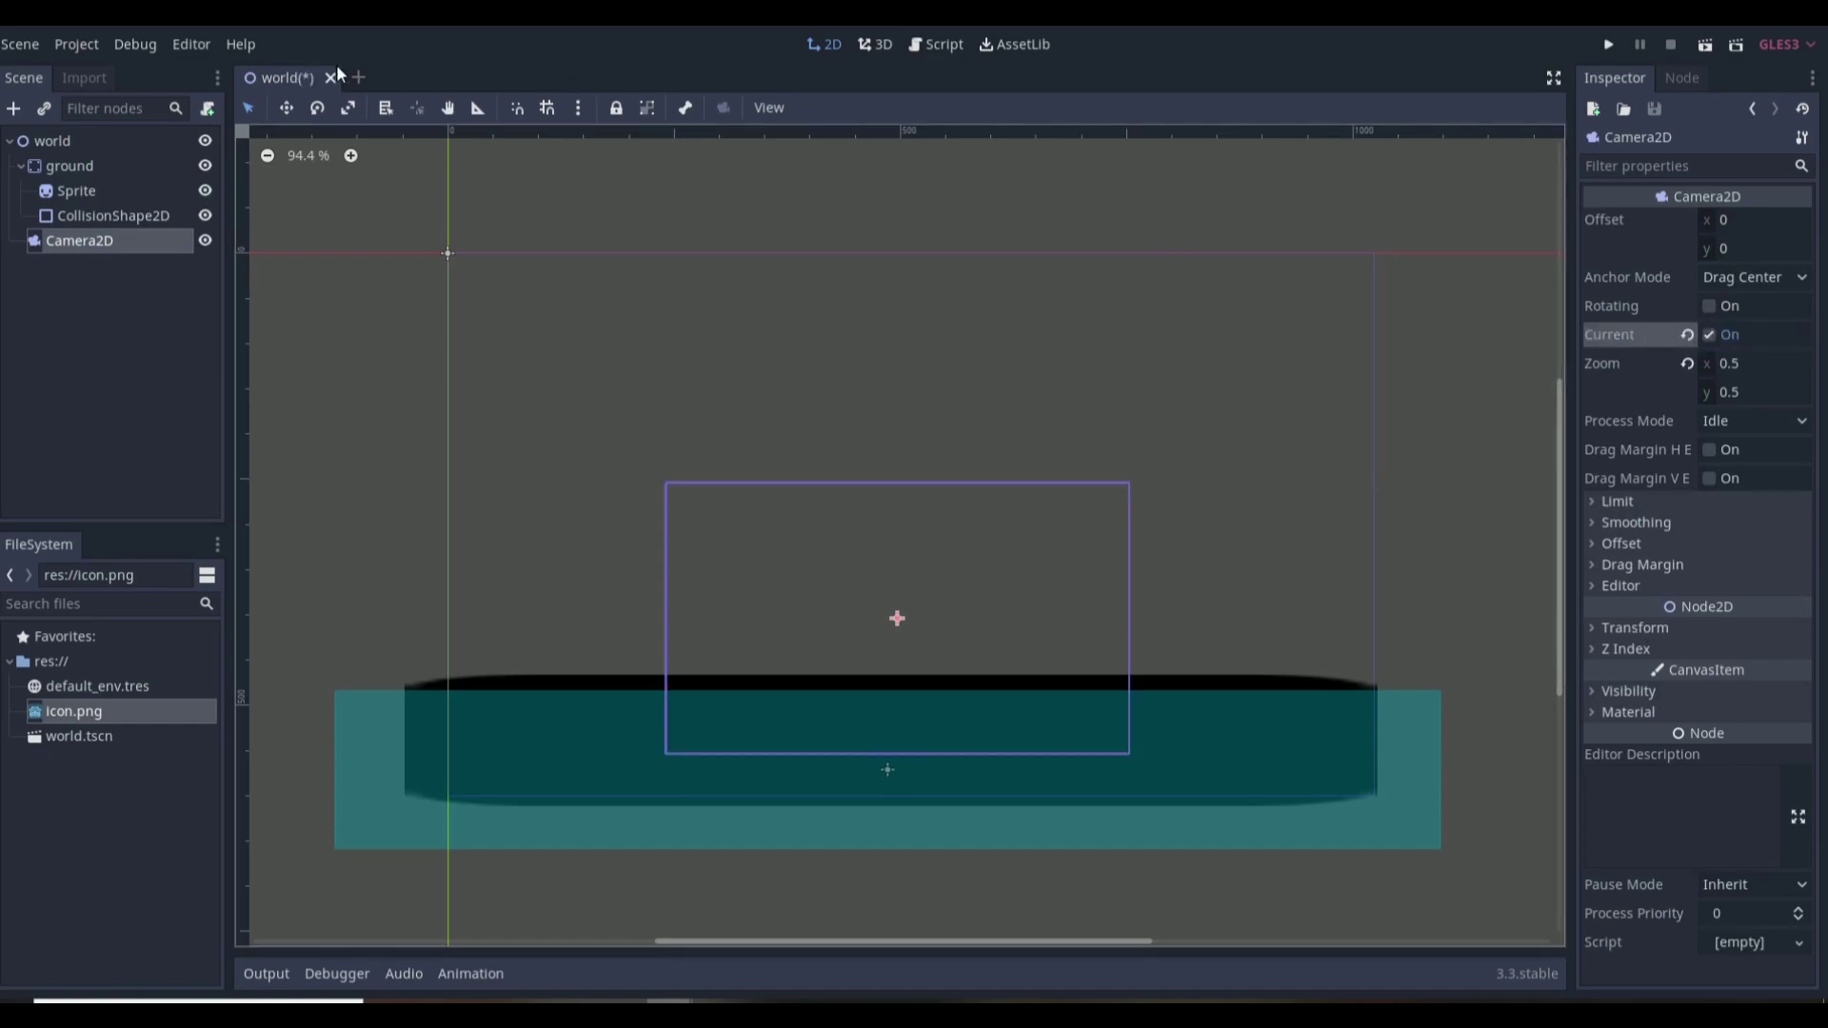
key(ctrl+s)
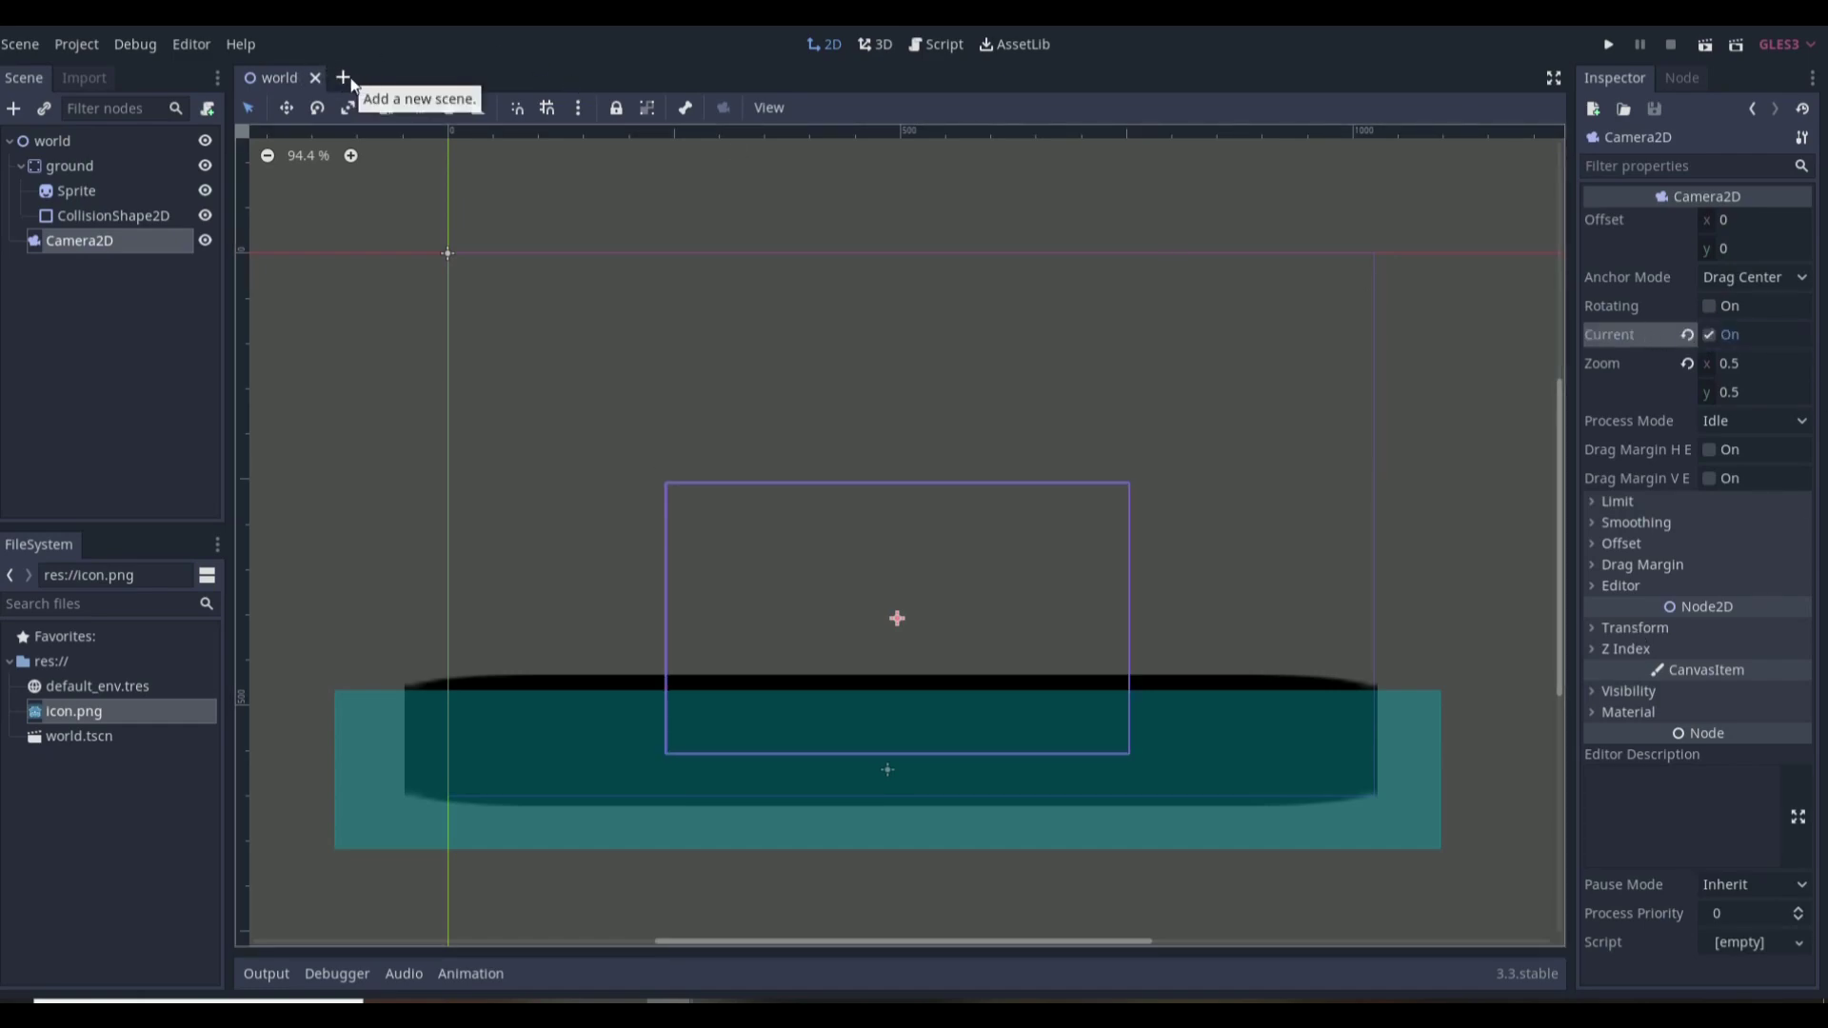
click(345, 79)
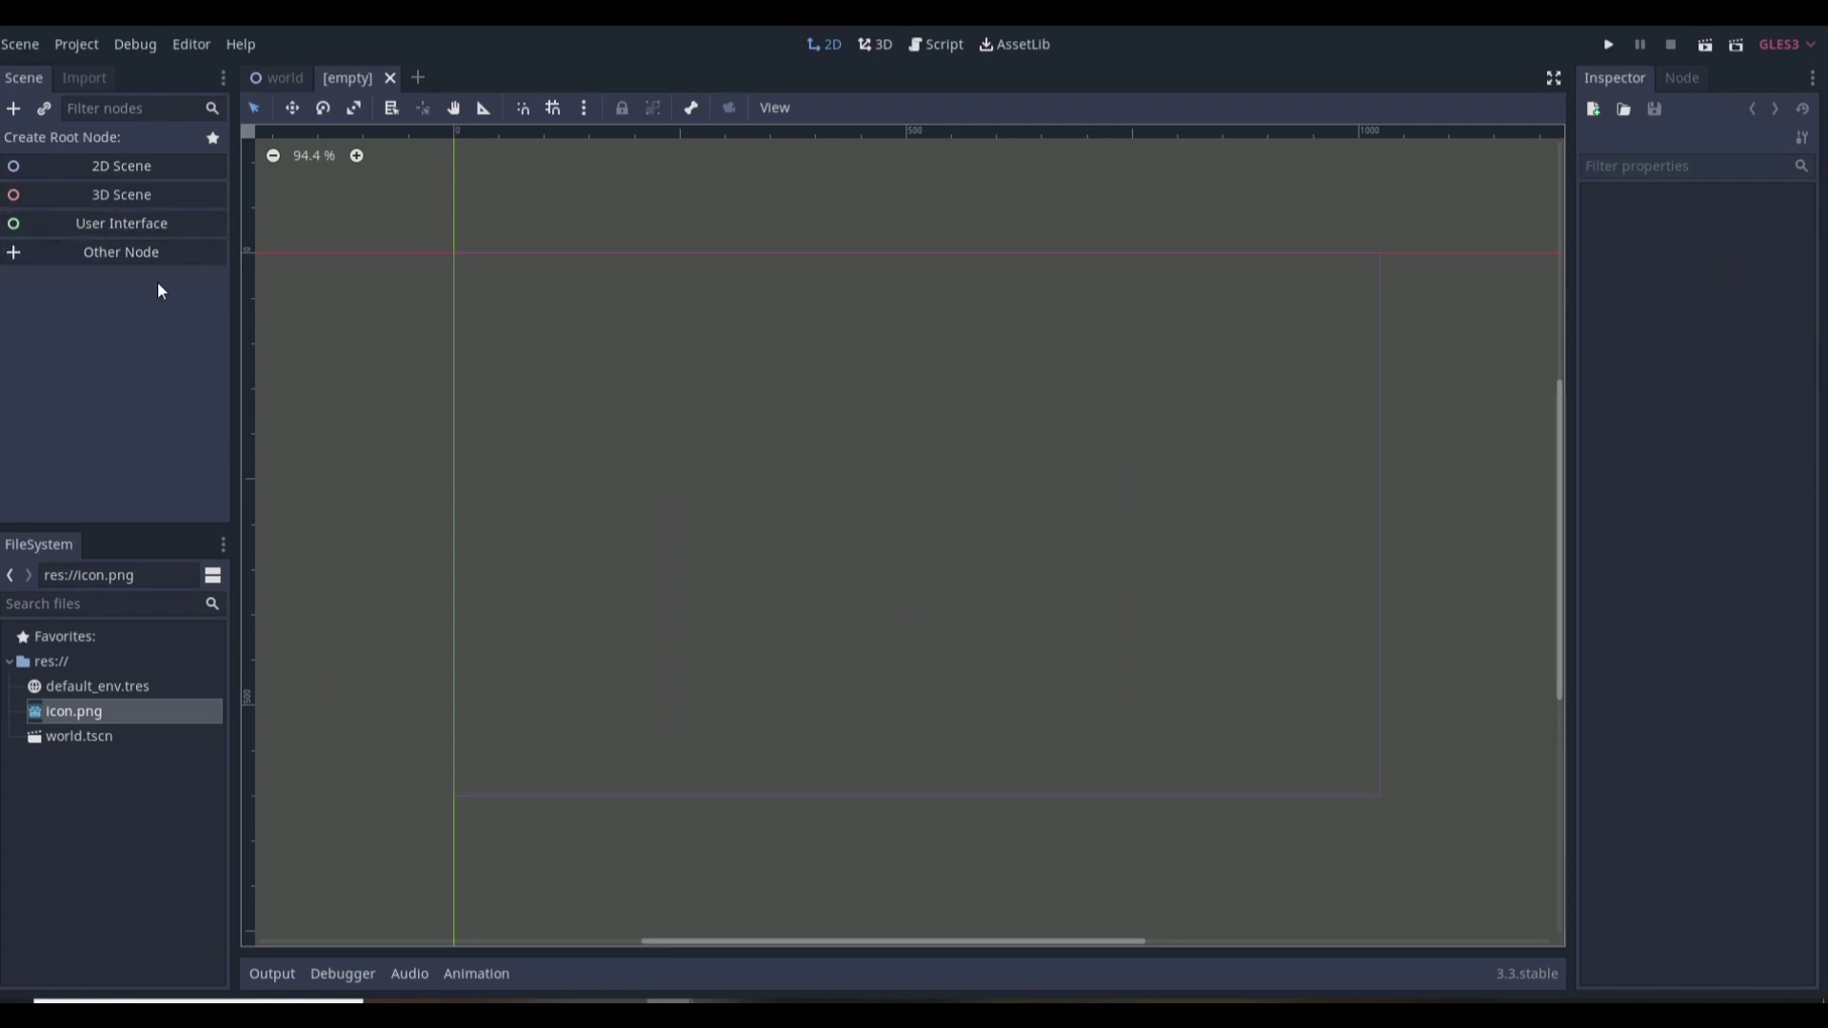
Step: Create a KinematicBody2D root node and rename it ragdoll
click(142, 253)
text(kin)
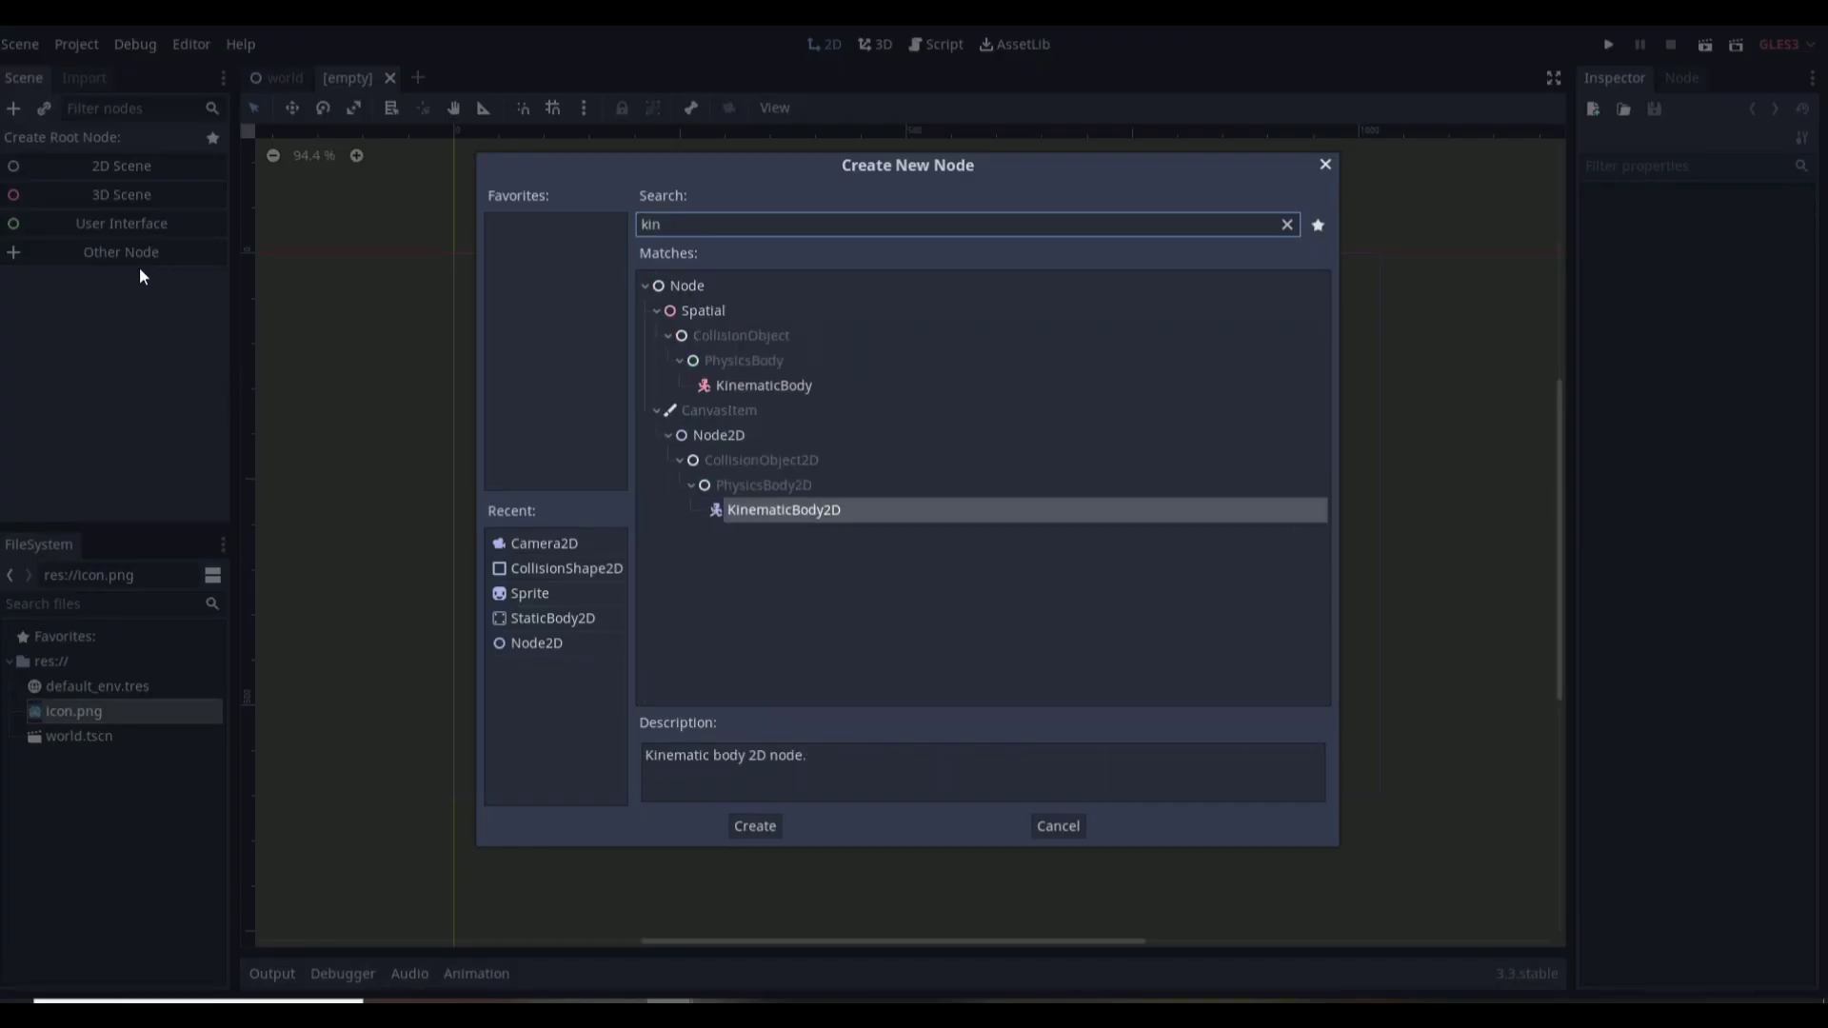
key(Return)
double_click(102, 141)
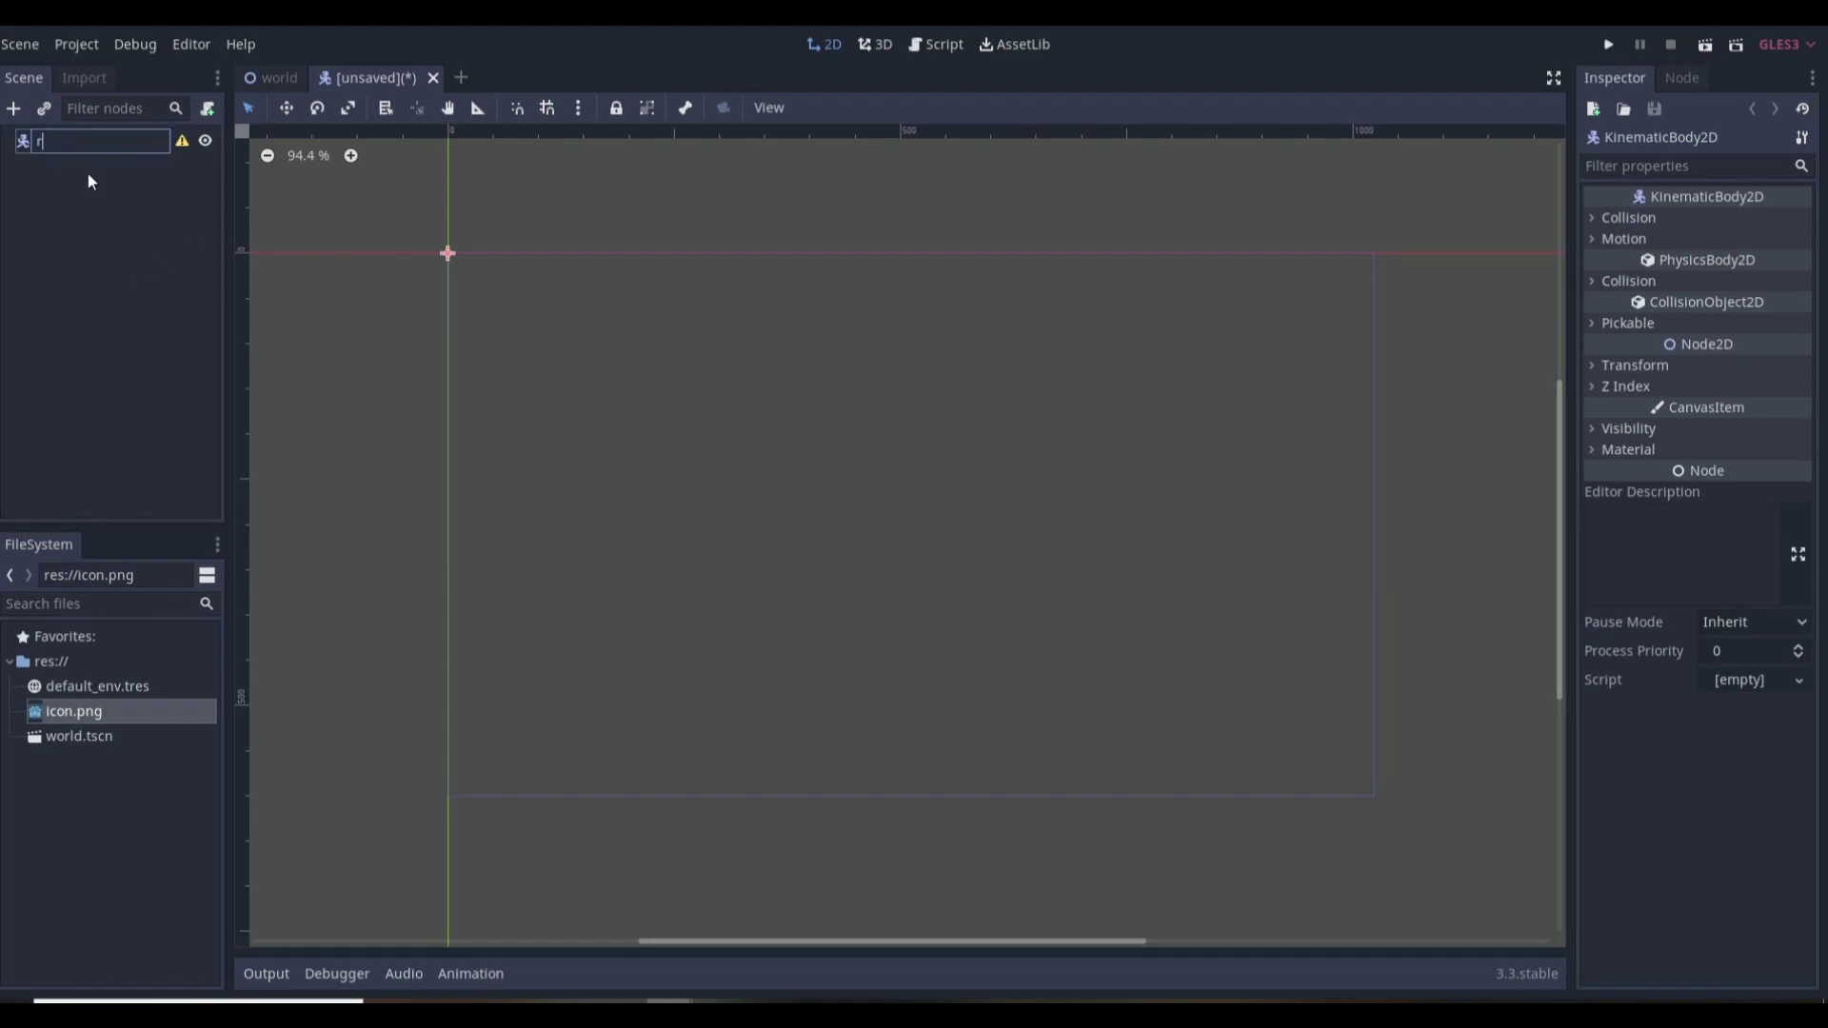
text(ragdoll)
key(Return)
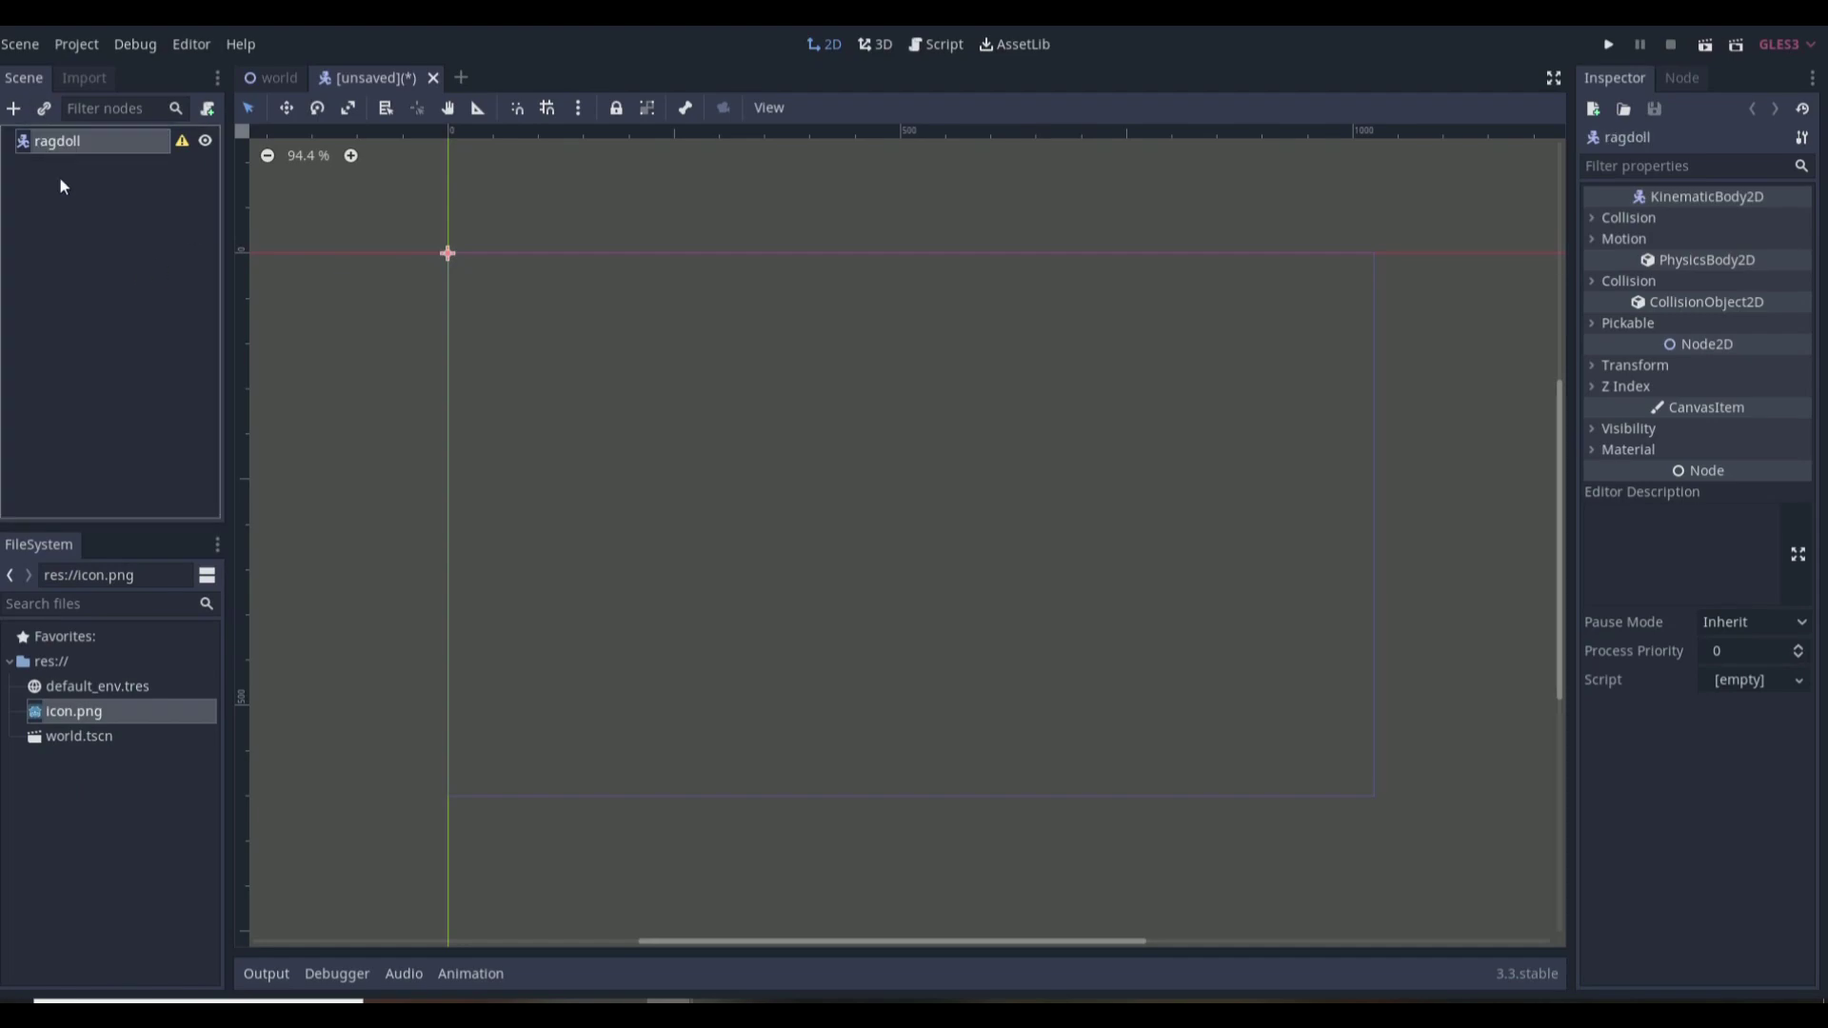
Step: Add a RigidBody2D child under ragdoll and rename it head
click(14, 108)
text(rid)
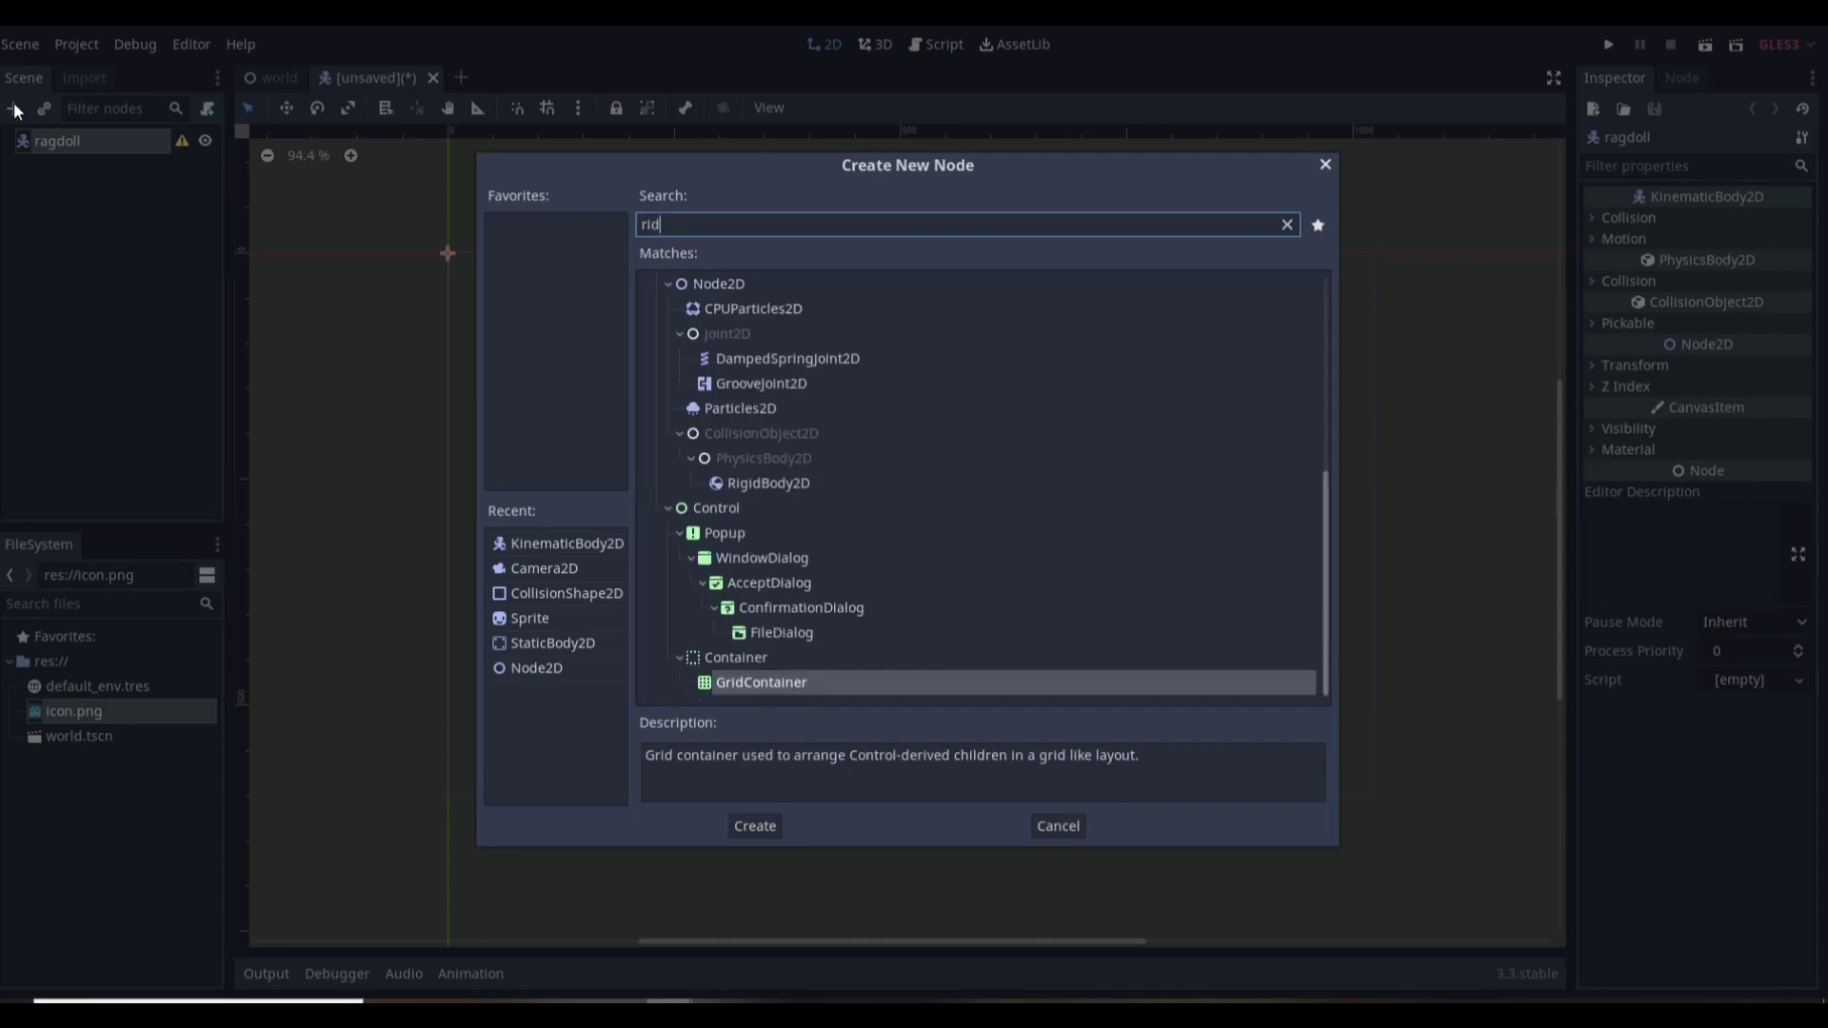
key(BackSpace)
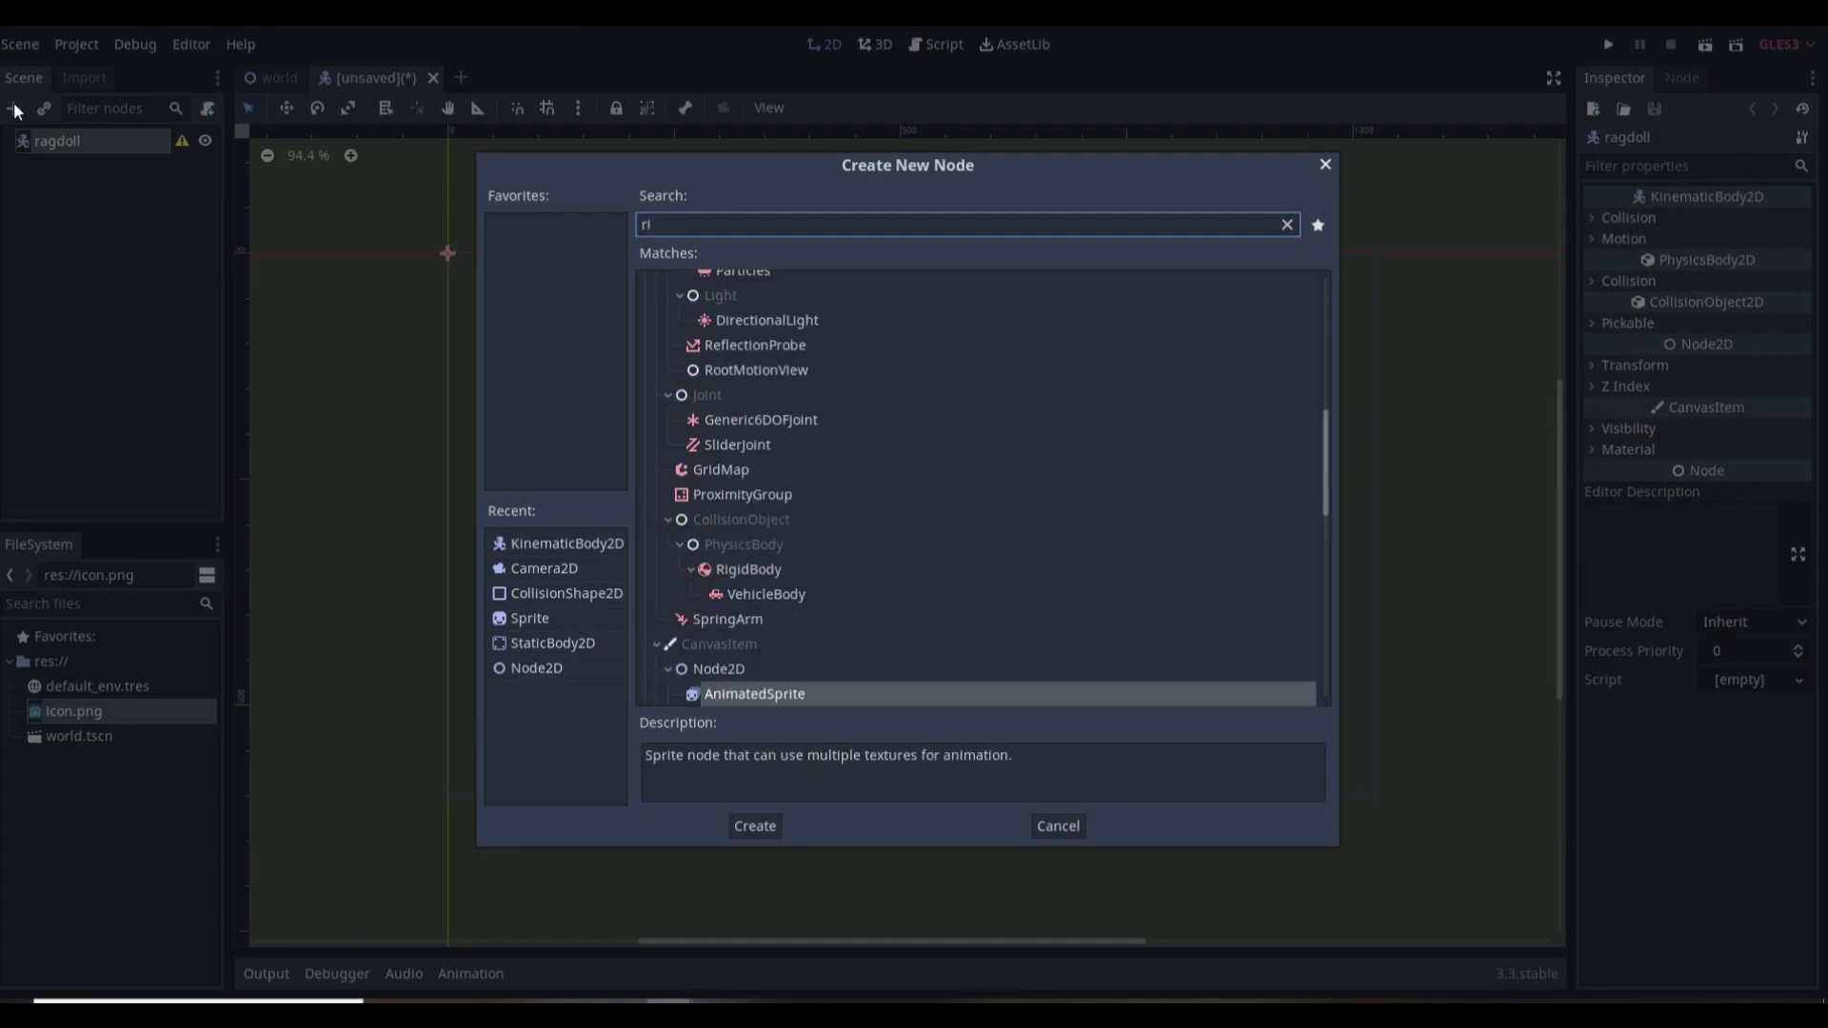
text(gid)
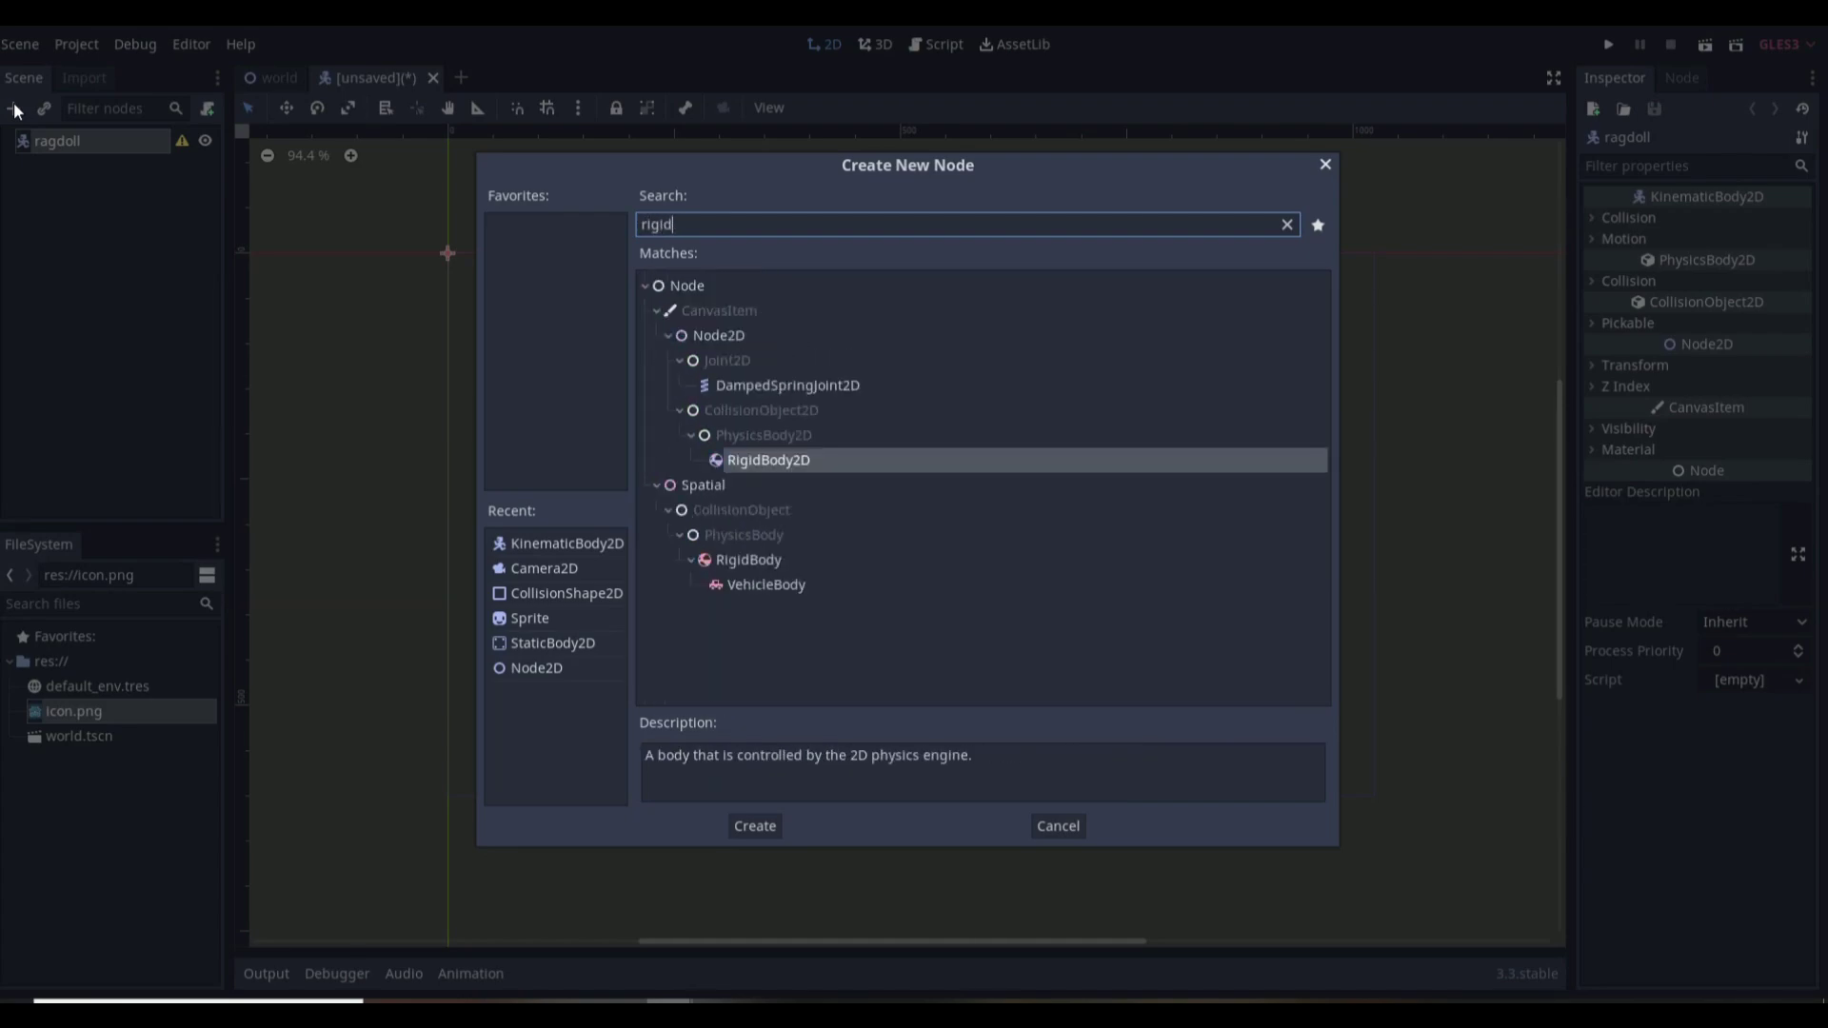
key(Return)
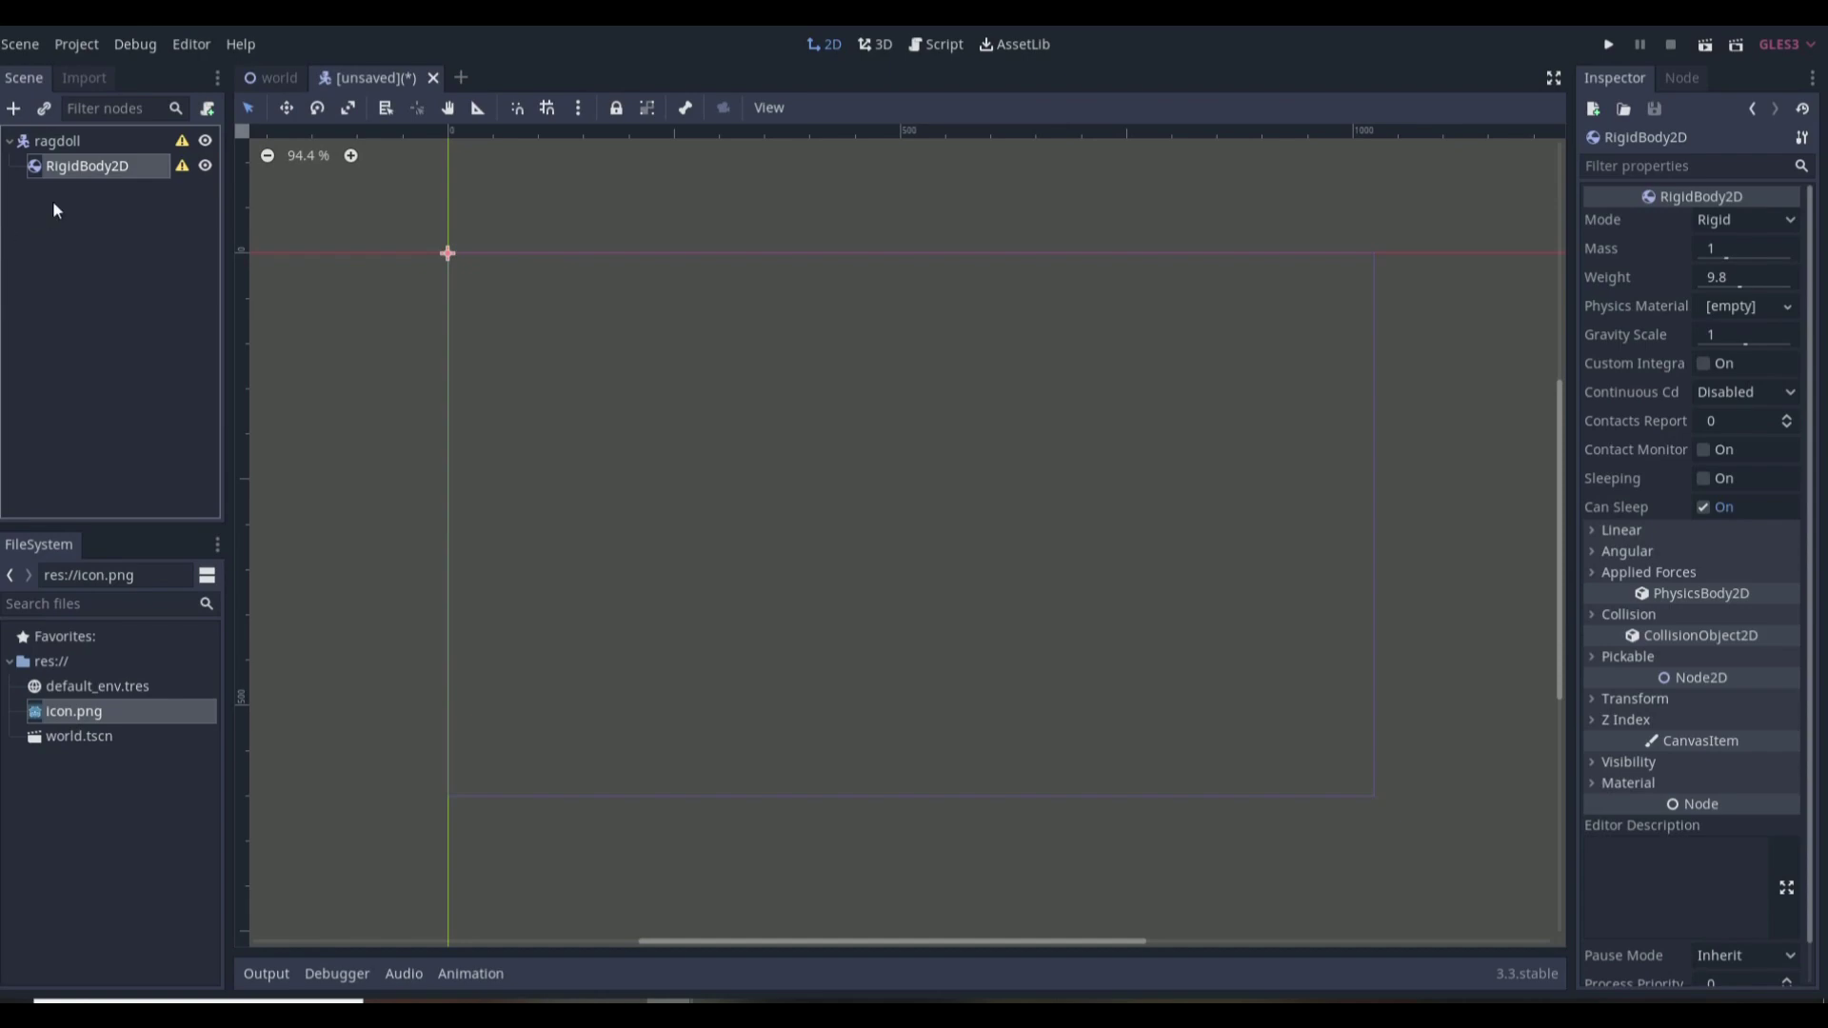
double_click(103, 168)
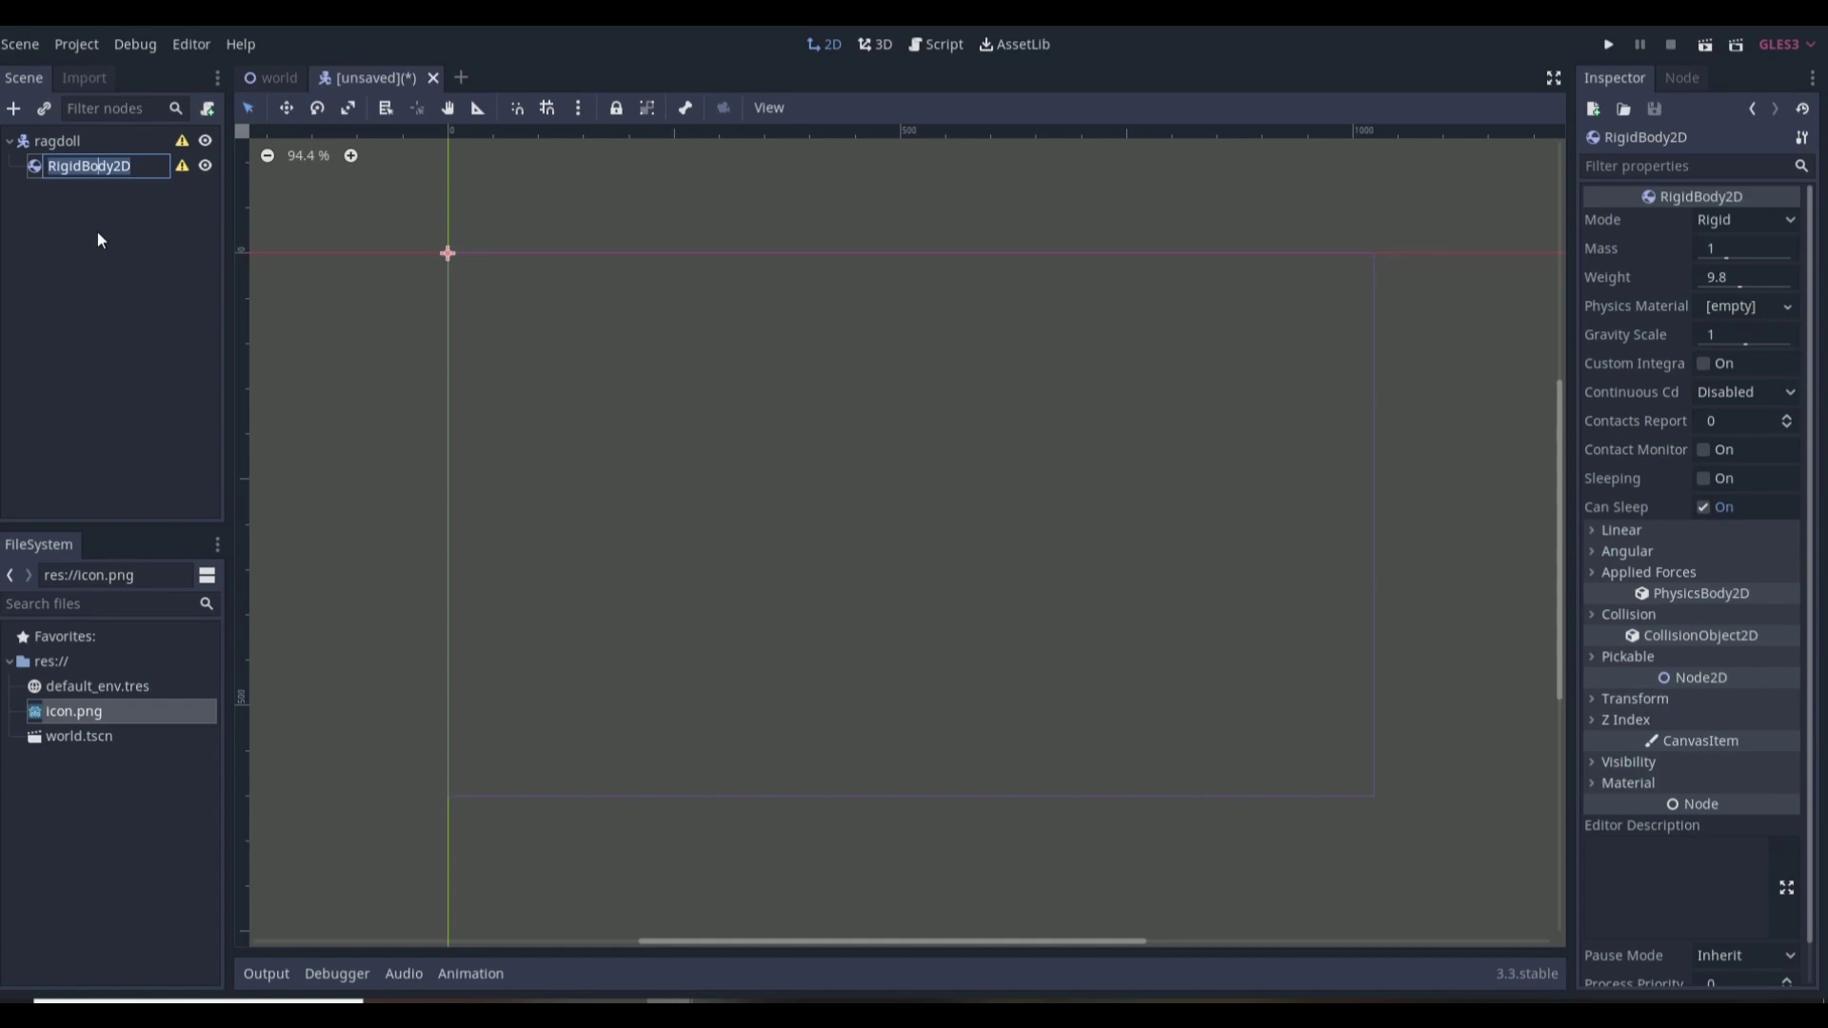
text(head)
key(Return)
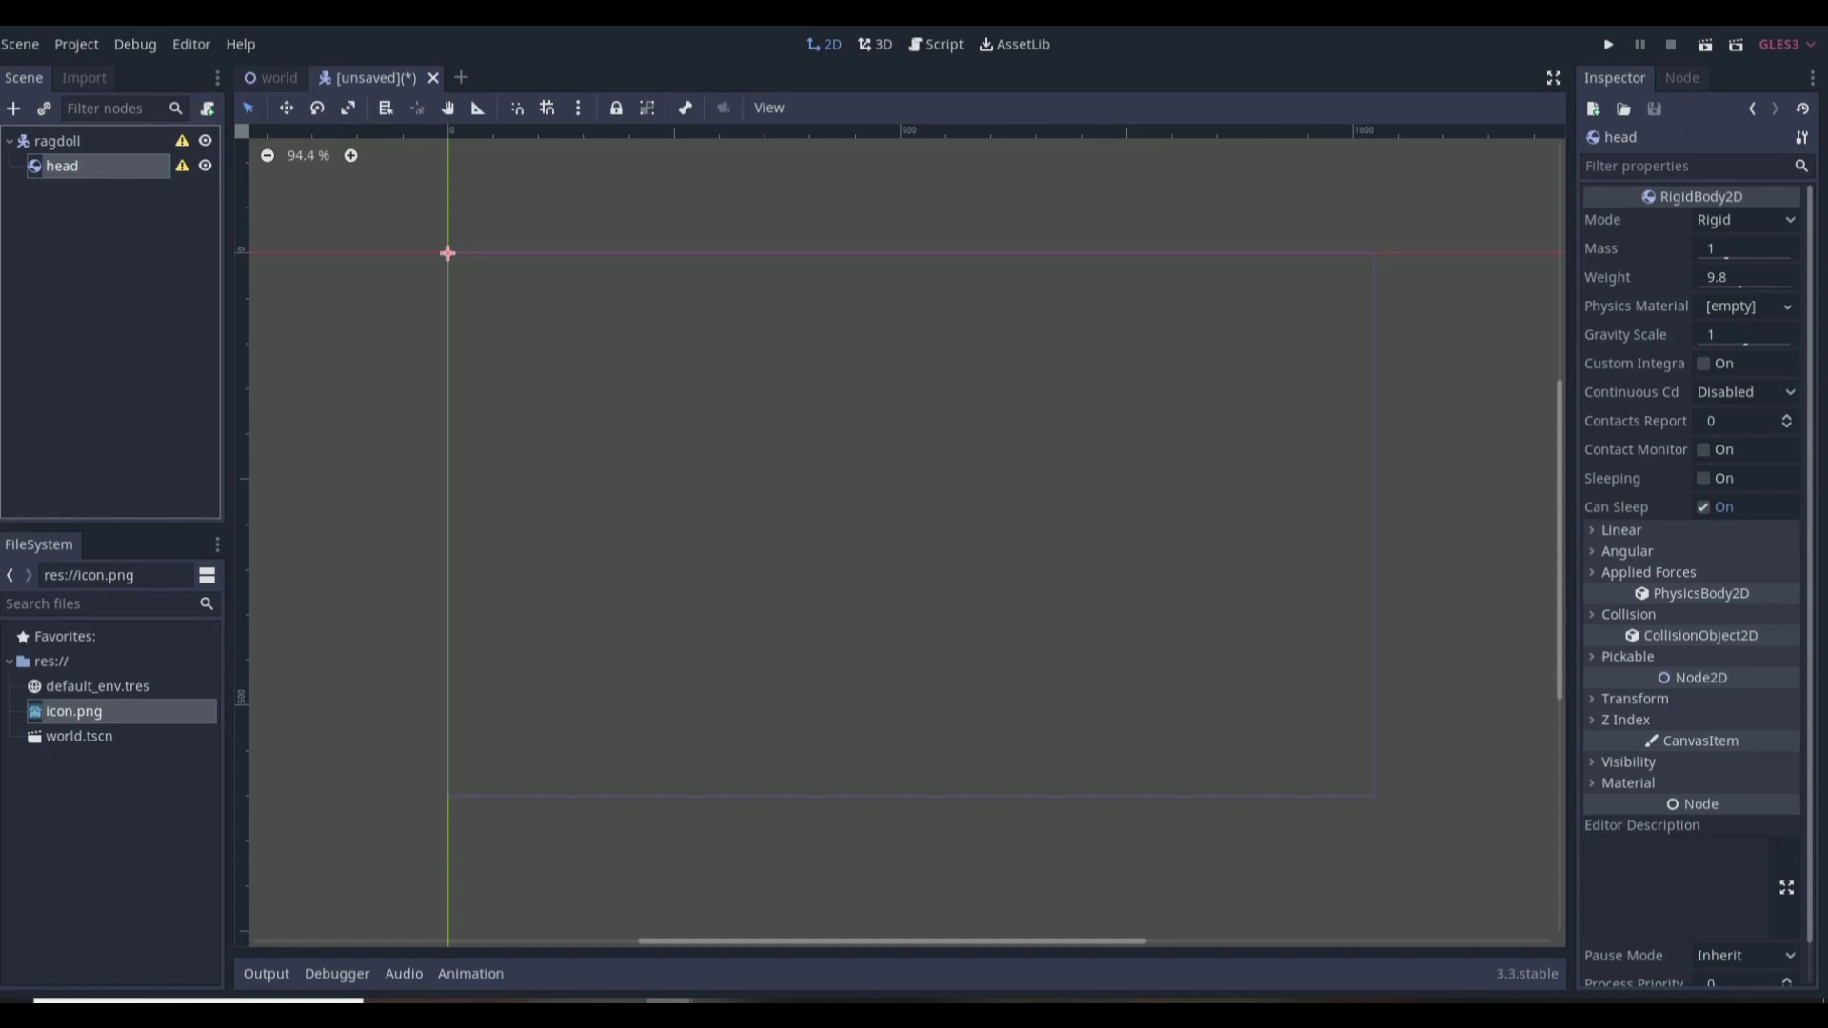
click(50, 139)
click(49, 167)
click(44, 140)
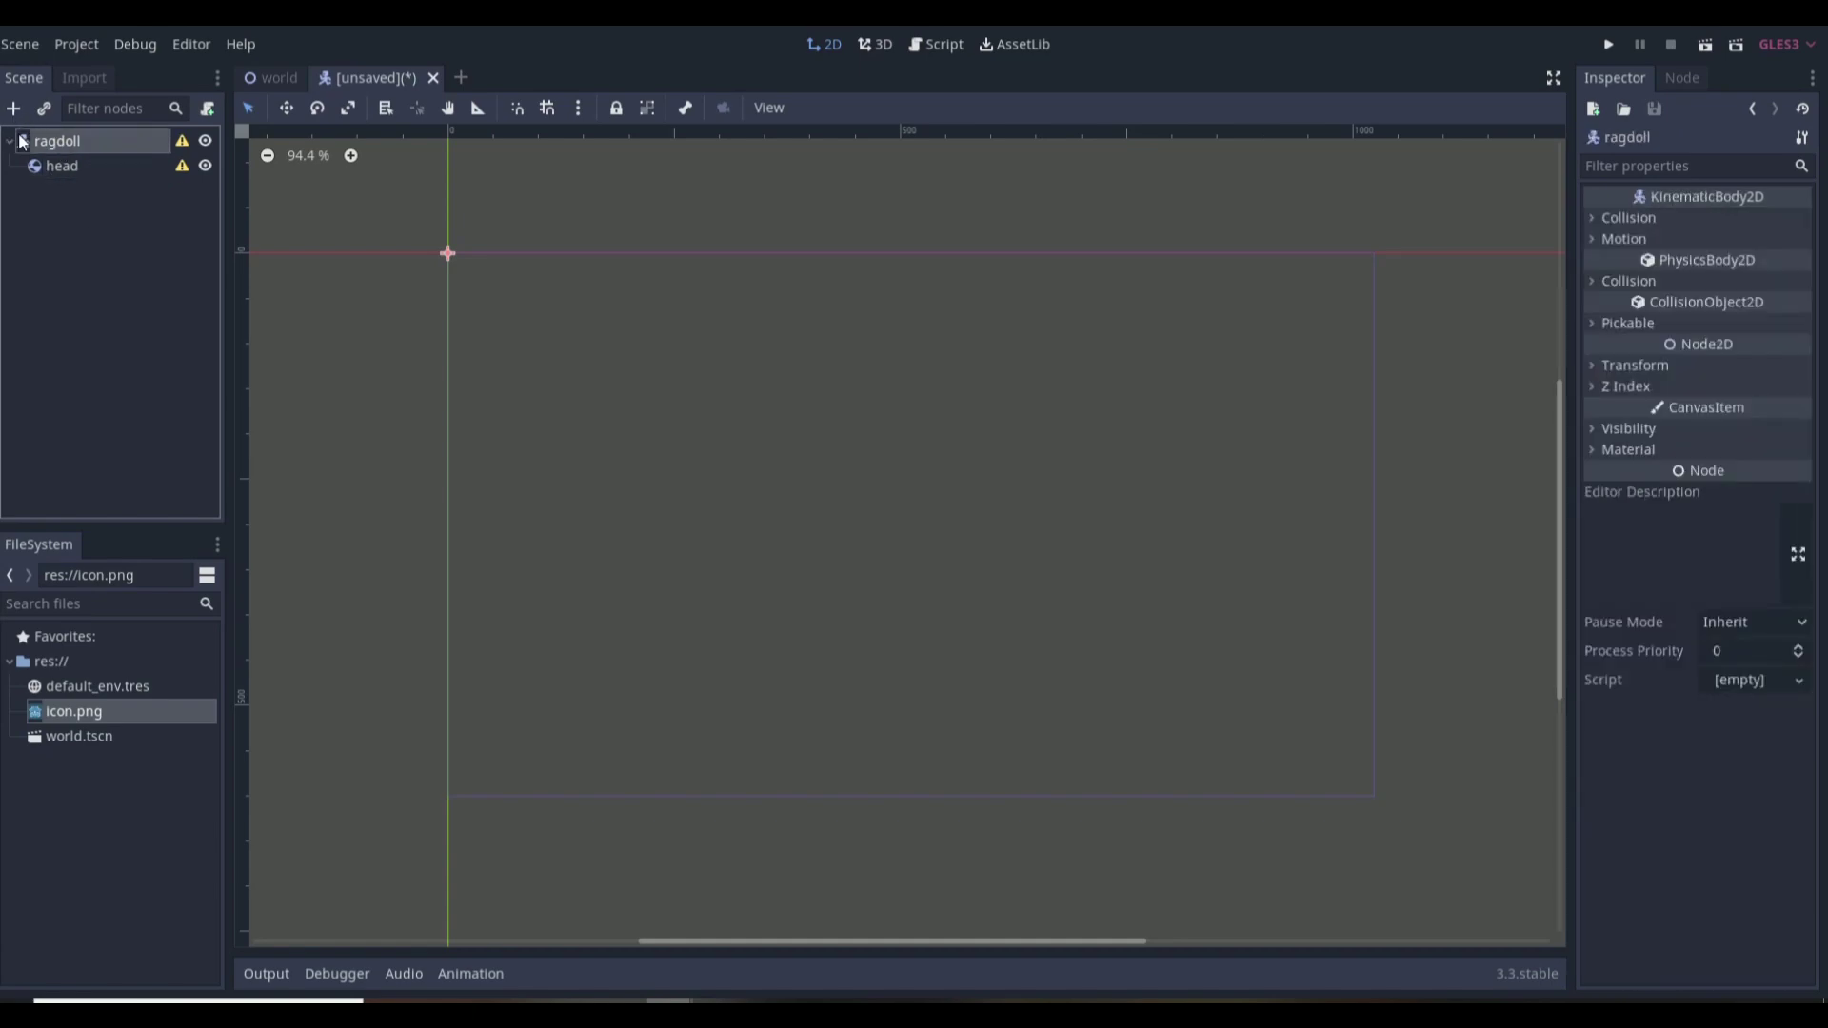
Step: Add a Sprite under head and give it the icon.png texture
key(Down)
click(13, 108)
text(scr)
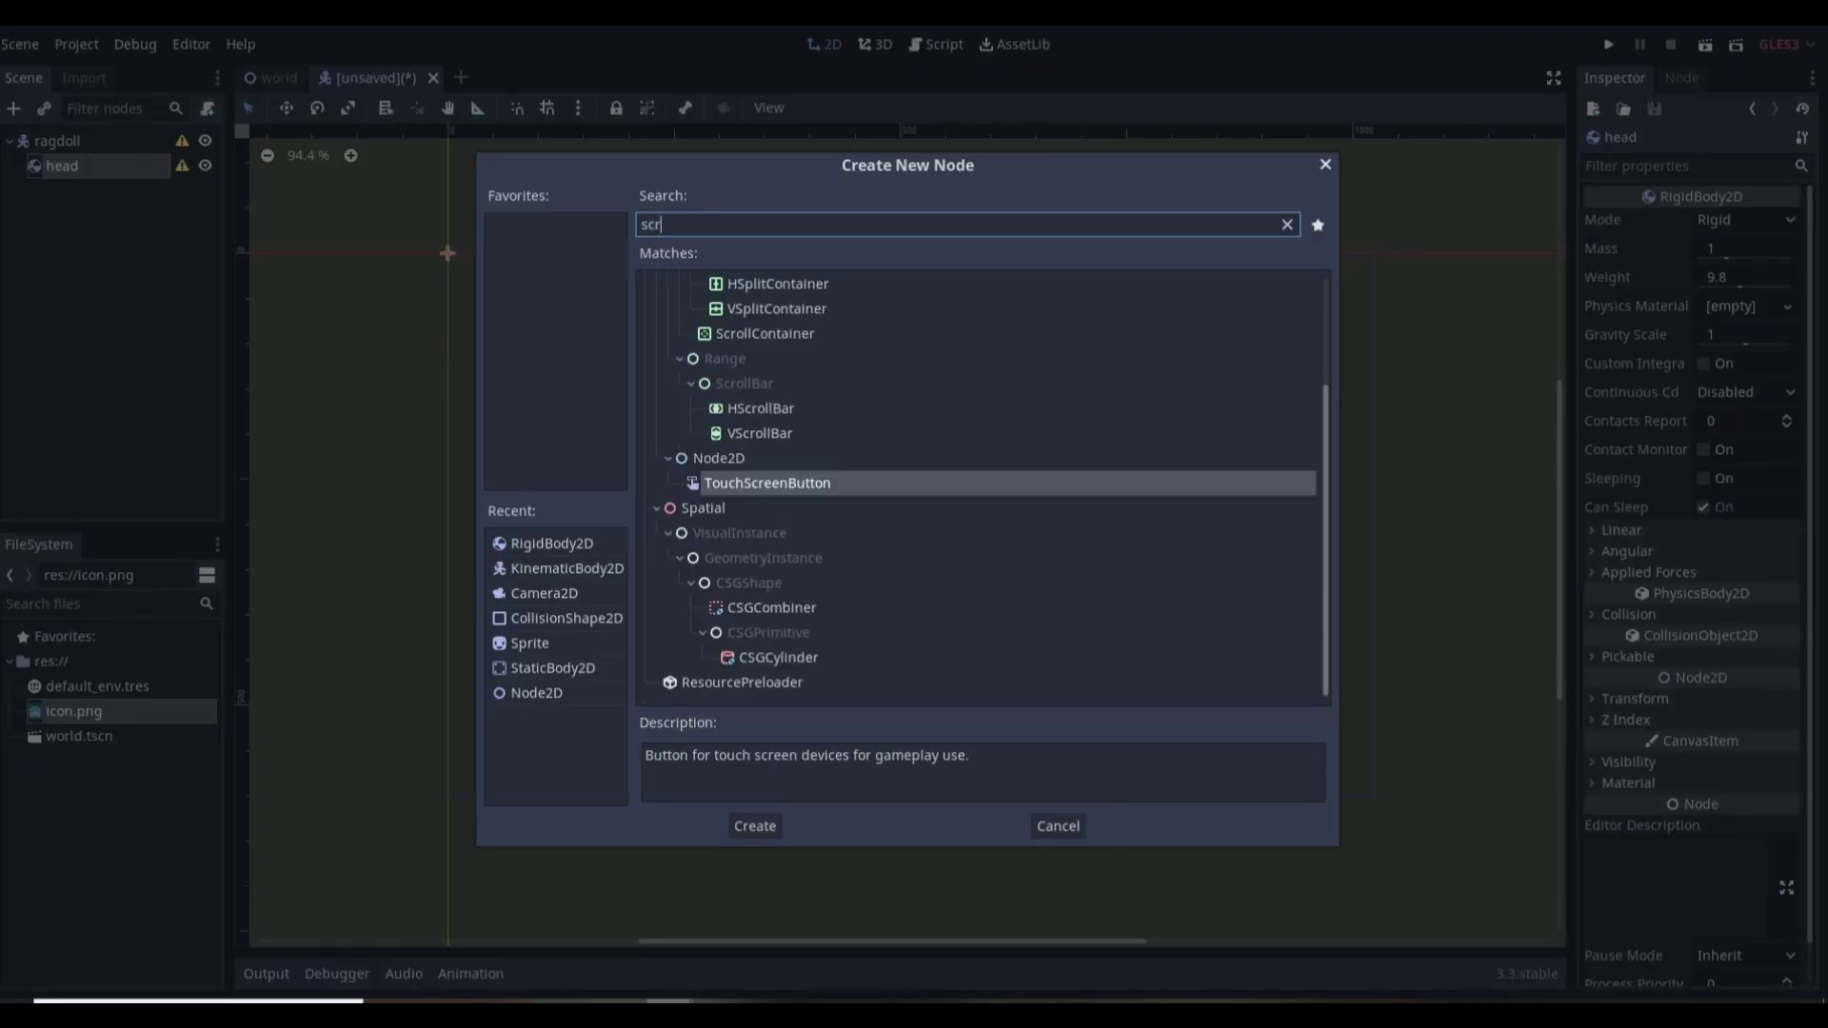
key(BackSpace)
key(BackSpace)
text(pri)
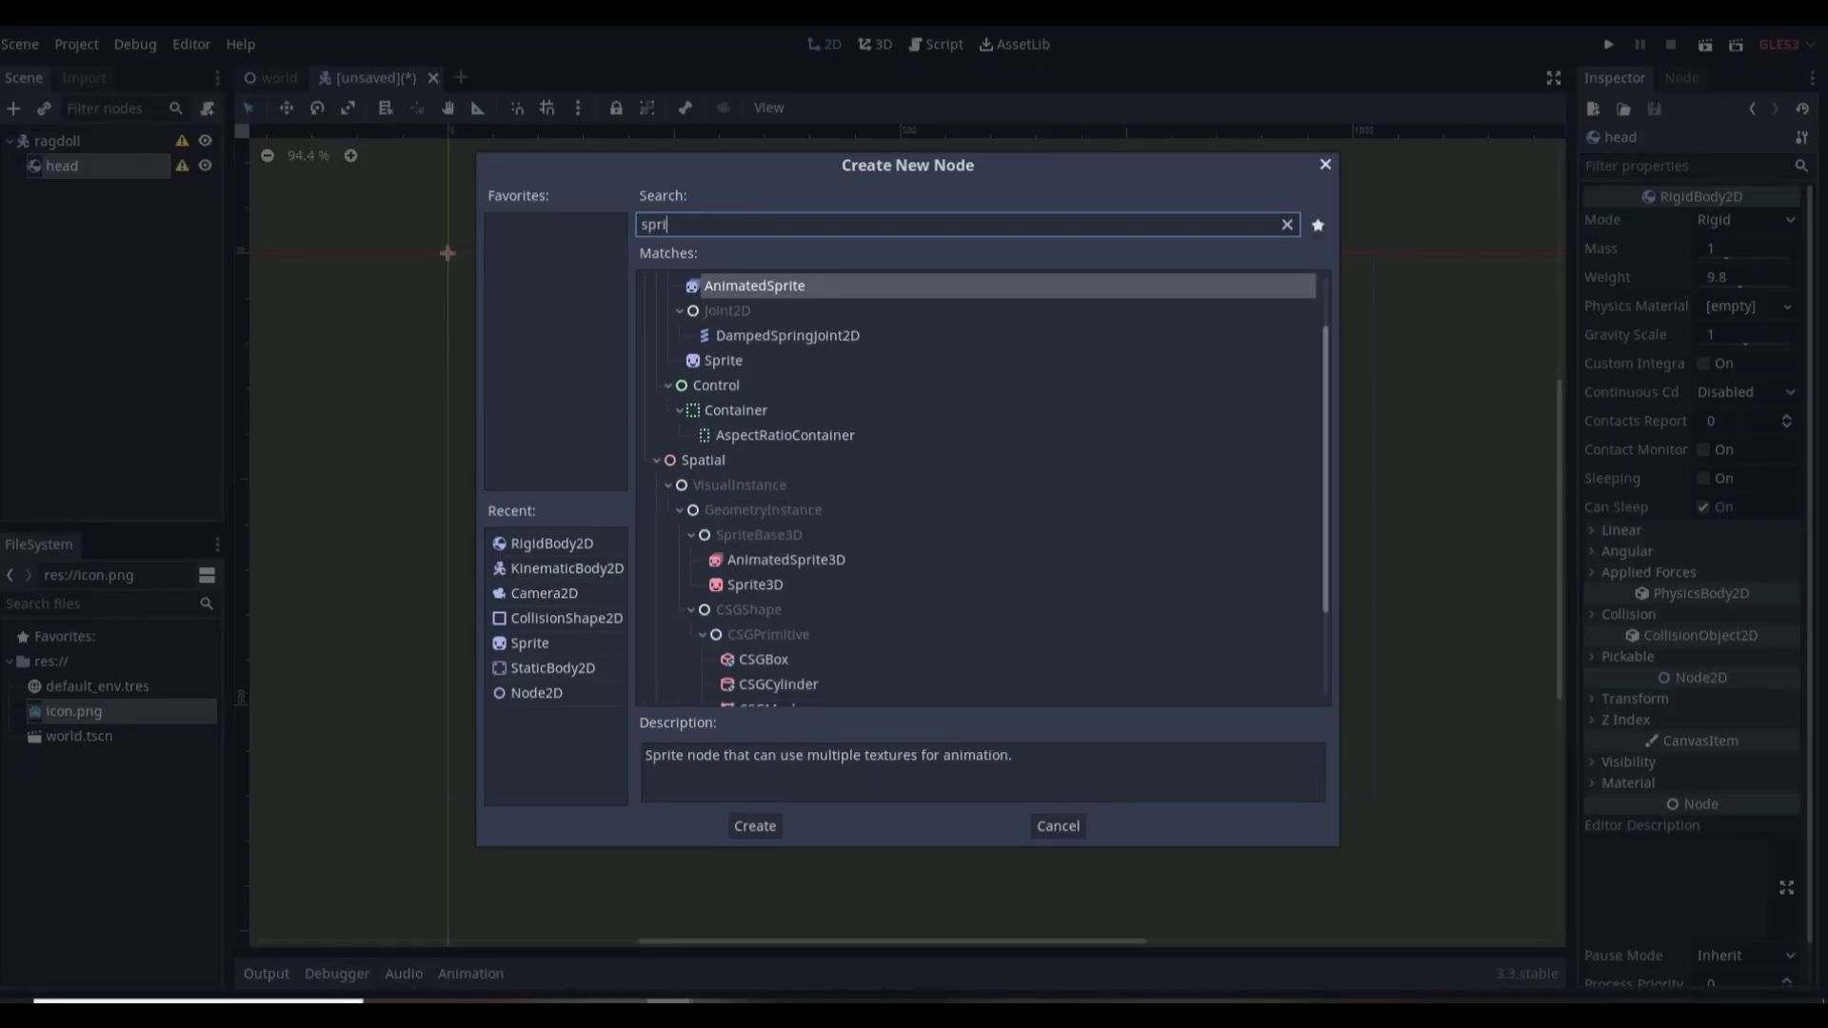
text(te)
key(Return)
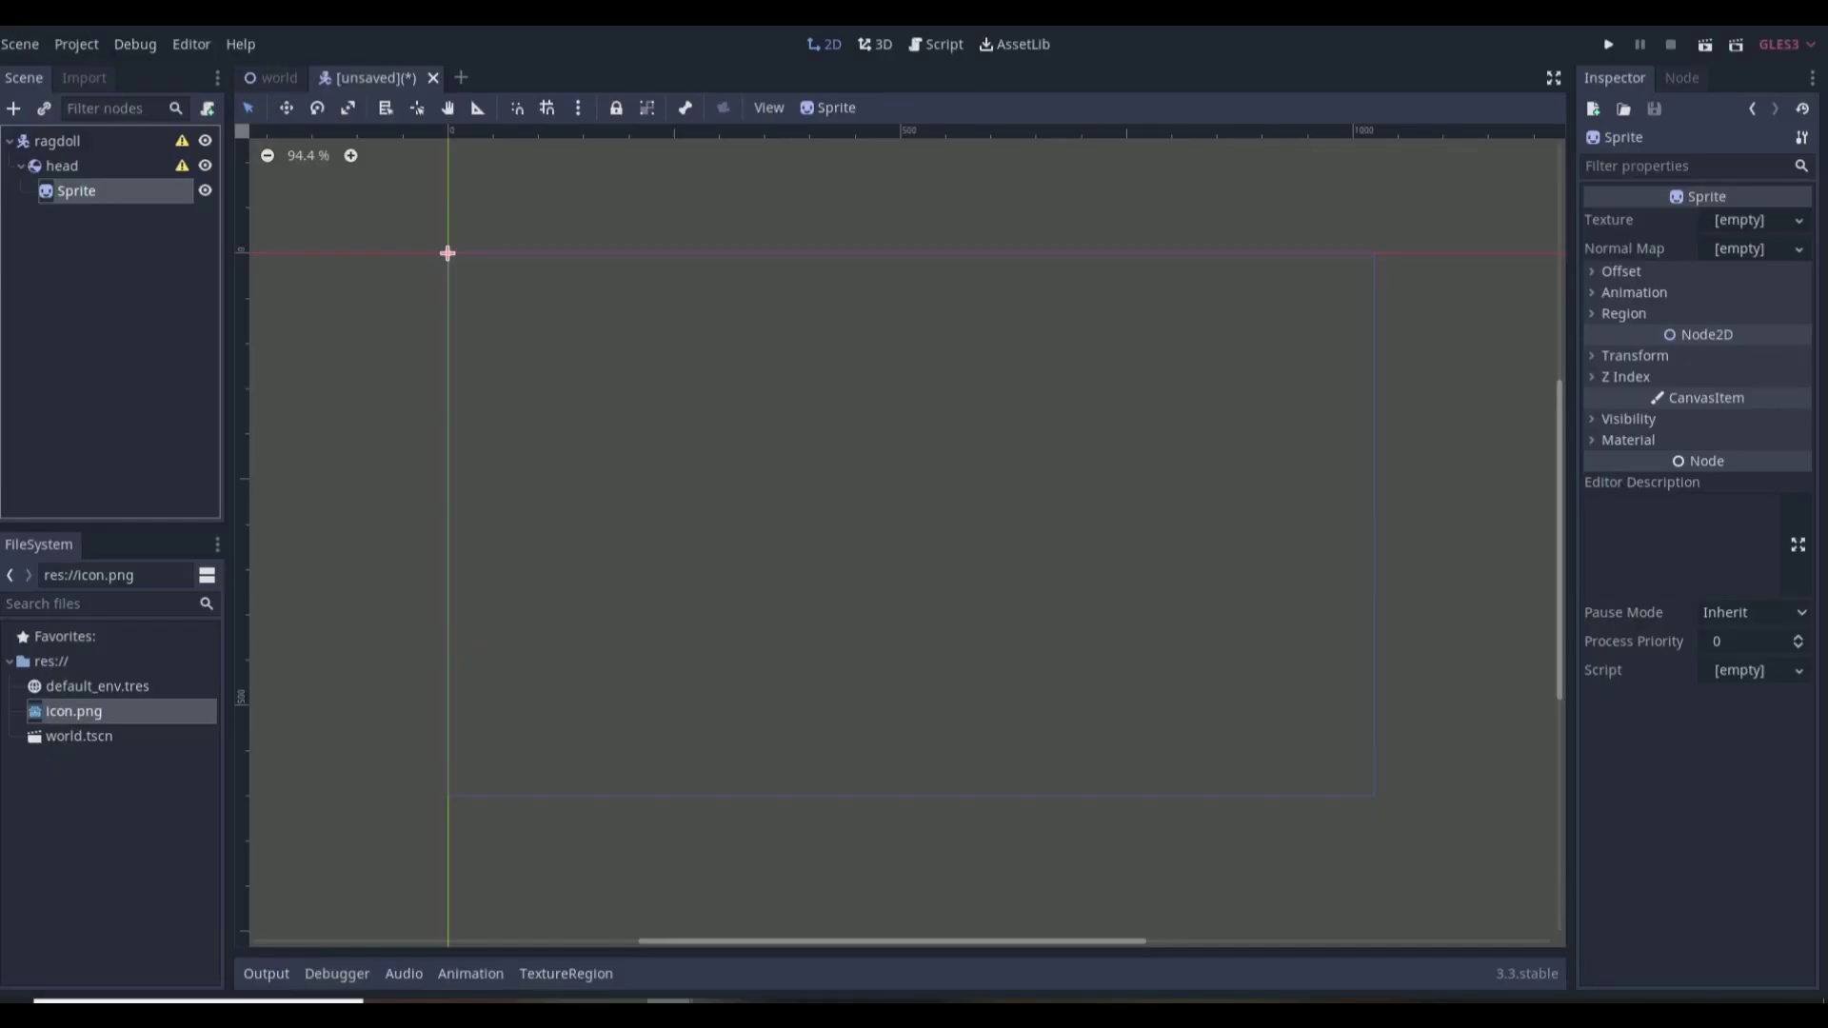
drag(92, 712, 1739, 220)
Step: Scale the head sprite down to a small square centred on the origin
scroll(335, 244, up, 6)
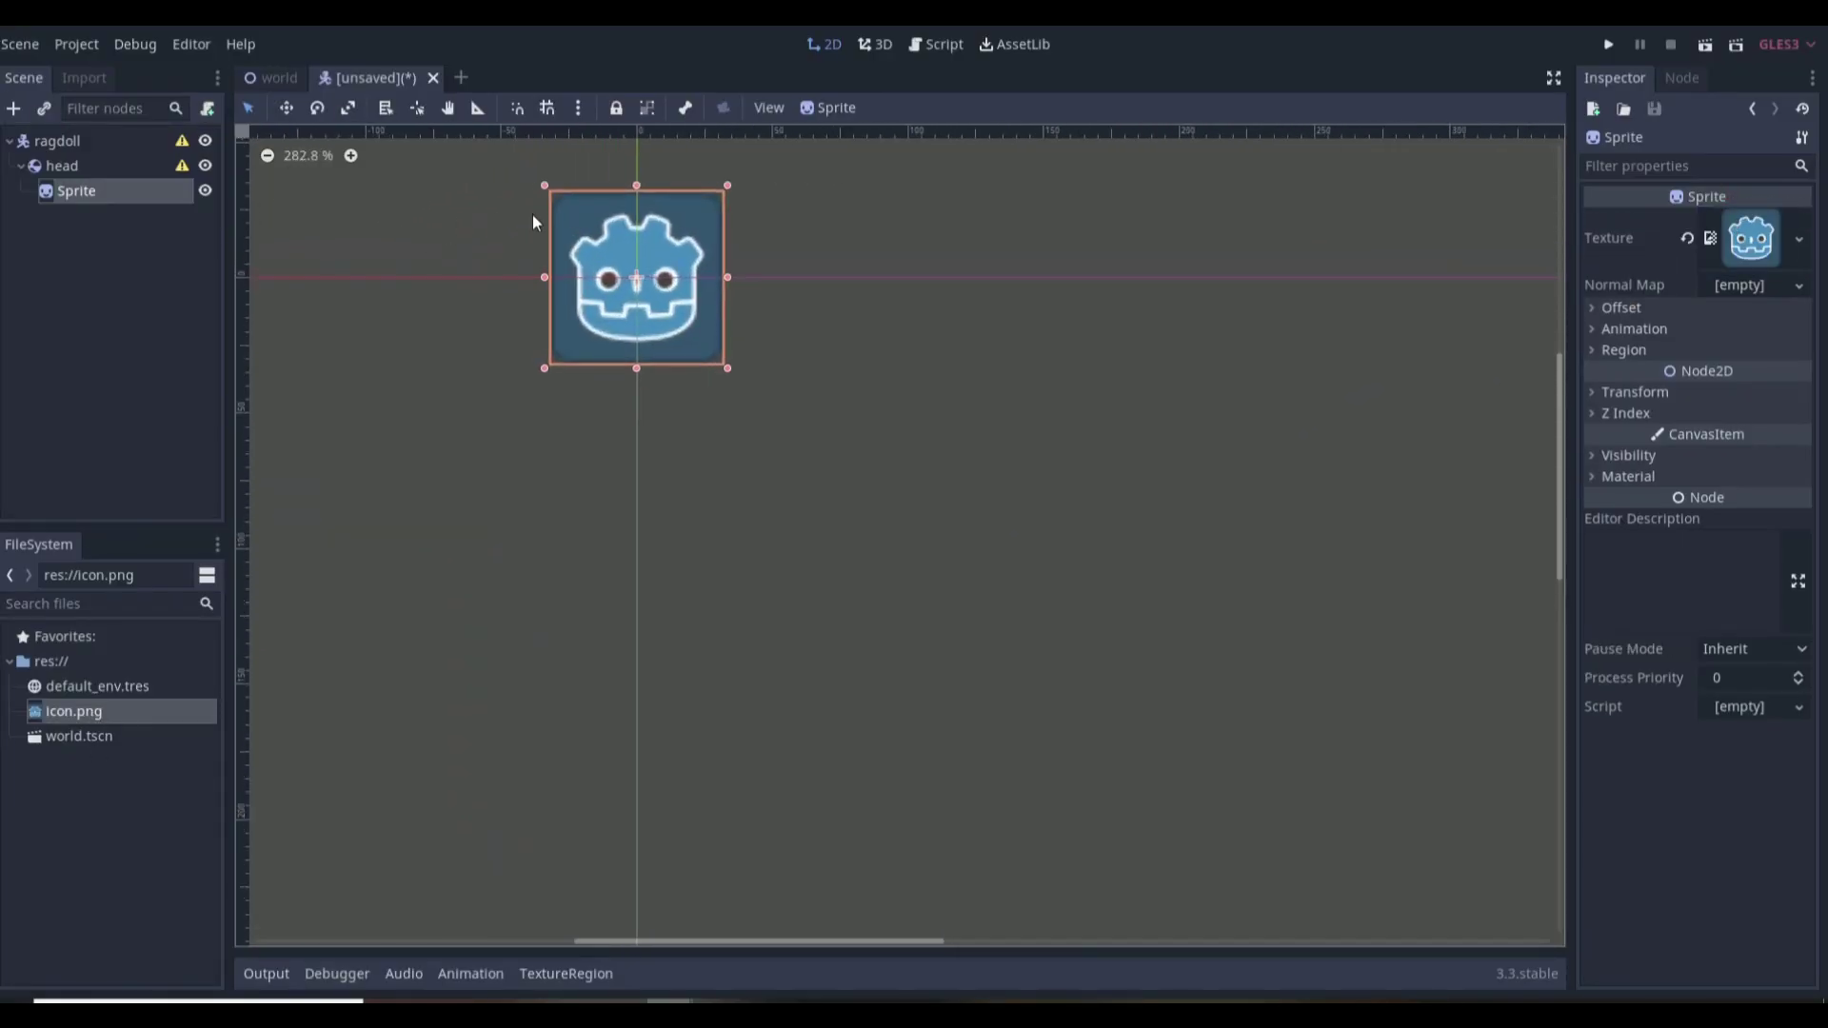
drag(729, 188, 663, 277)
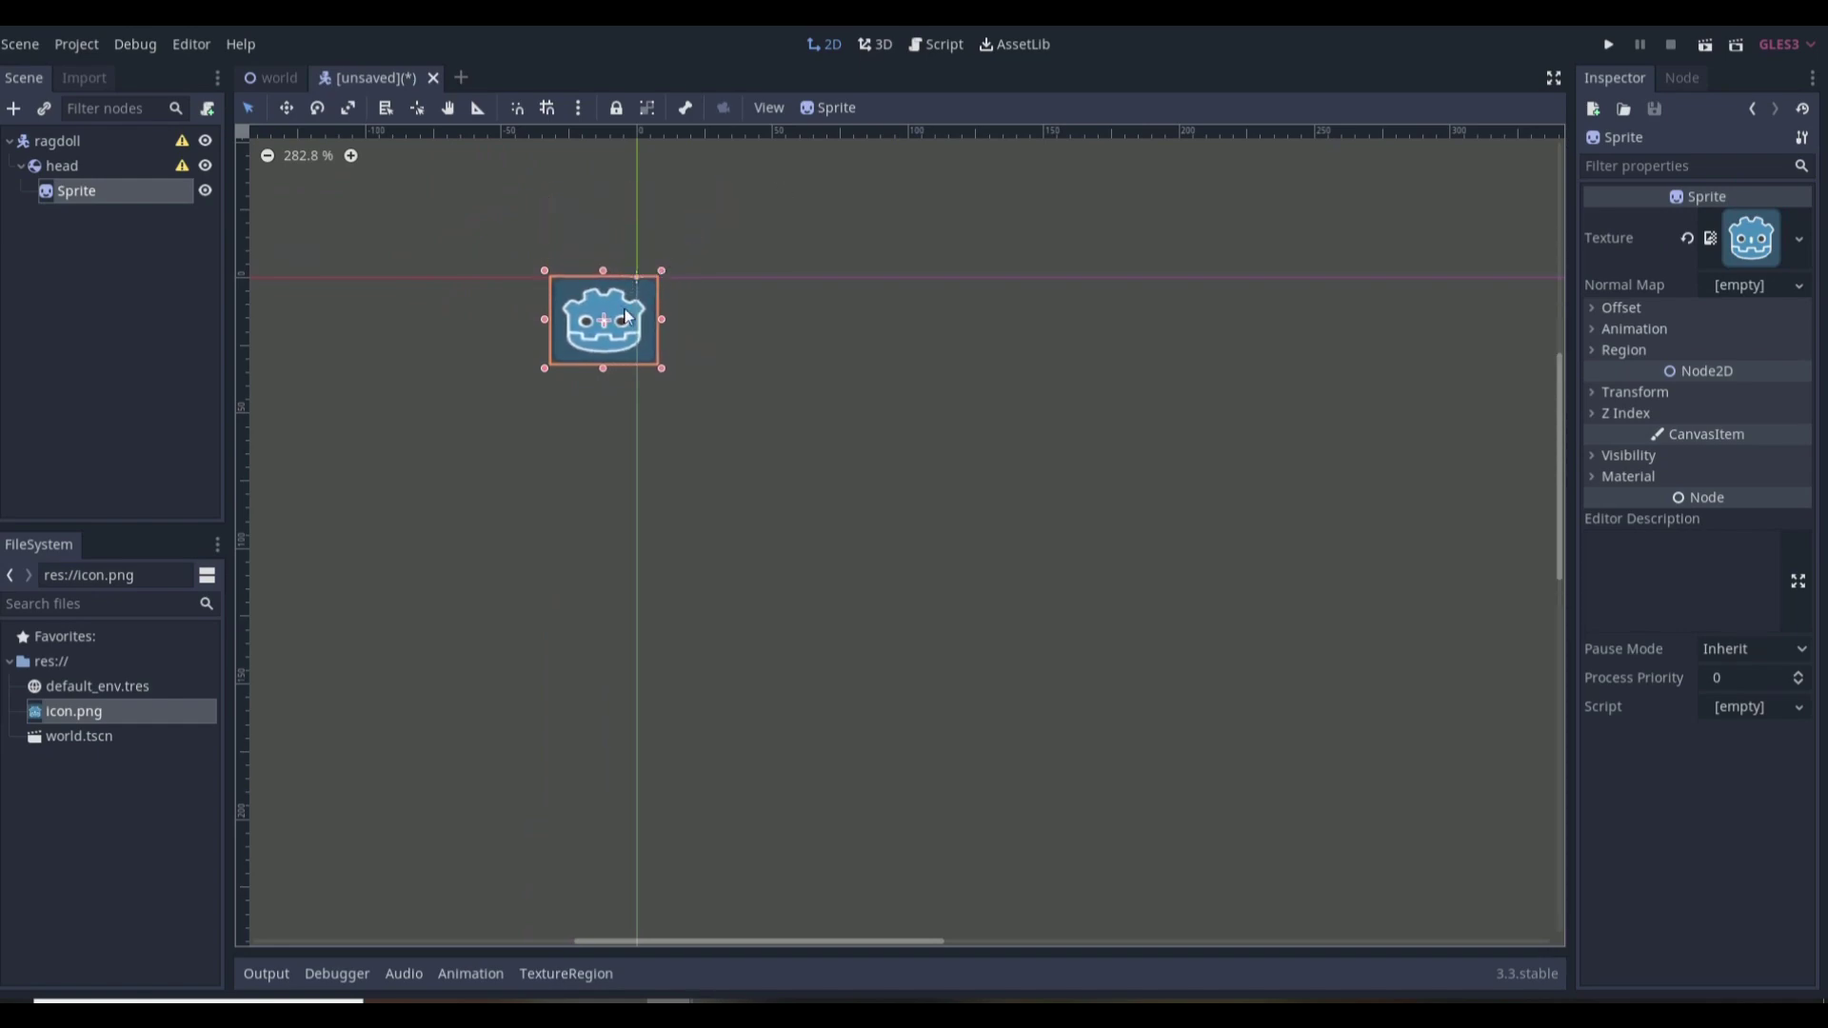
drag(610, 345, 635, 303)
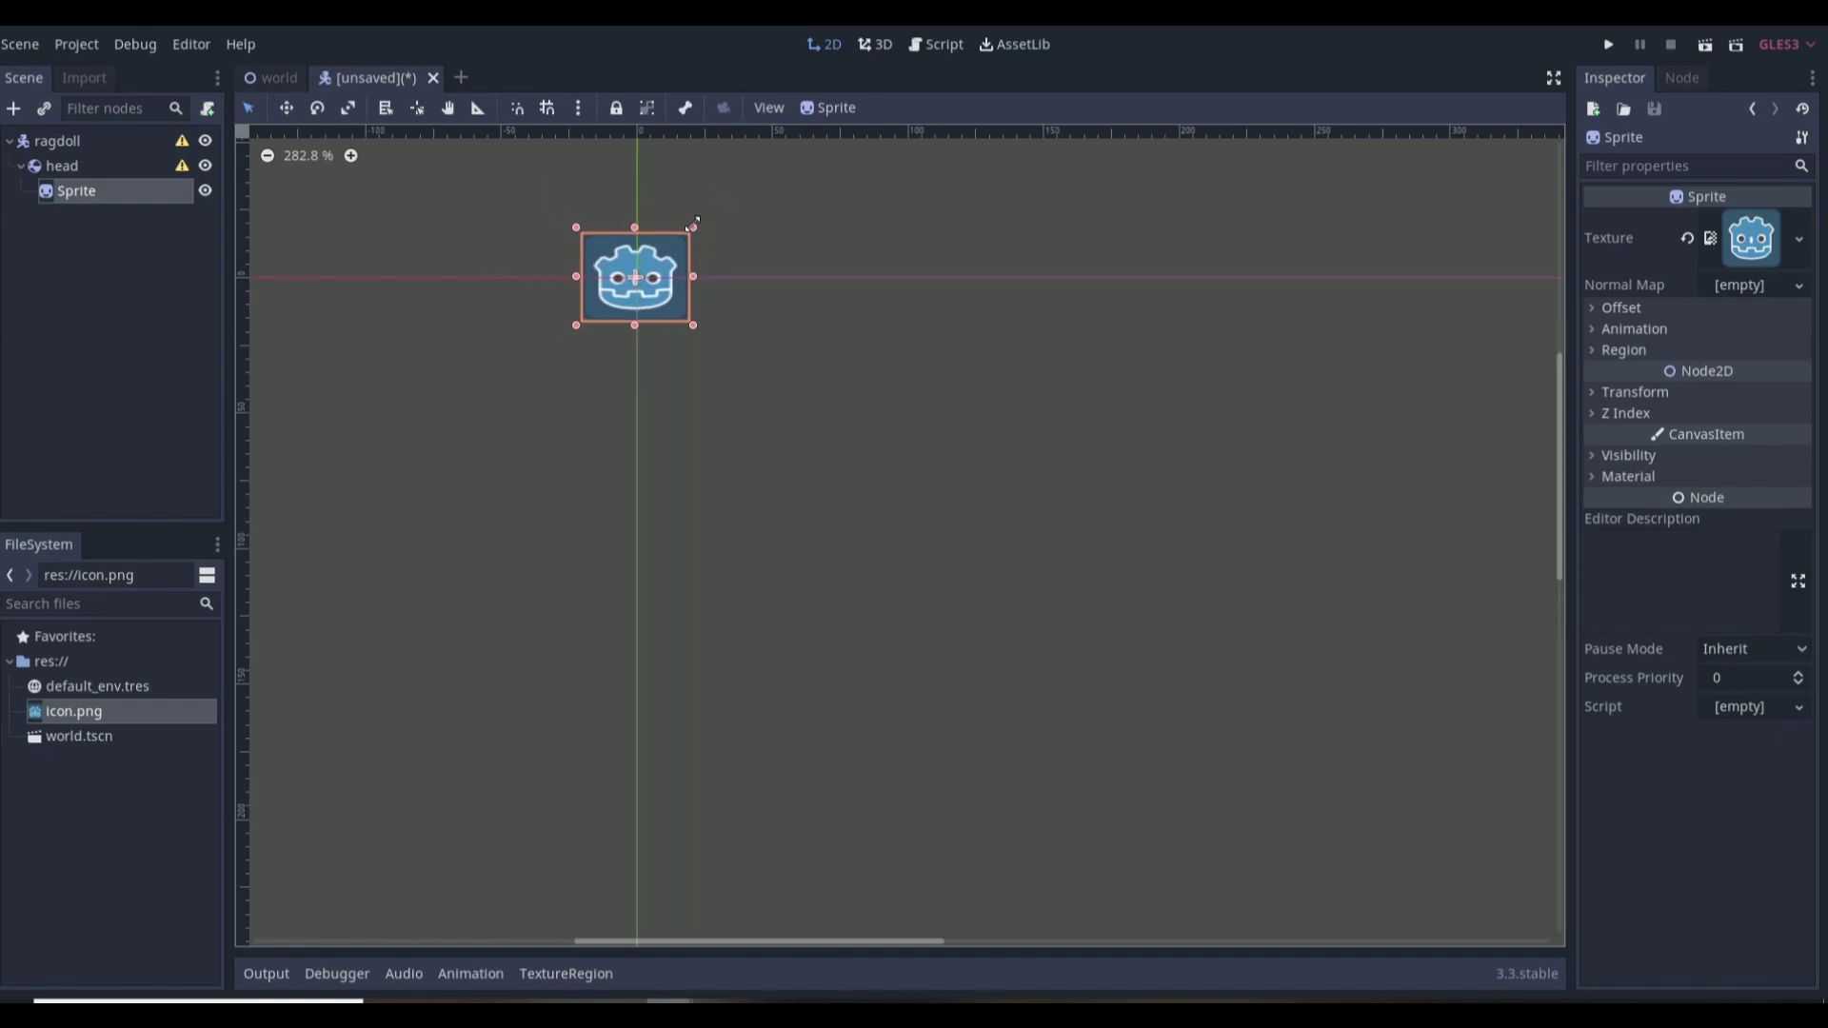
mouse_move(692, 226)
mouse_down()
mouse_move(762, 151)
mouse_move(735, 145)
mouse_move(694, 222)
mouse_up()
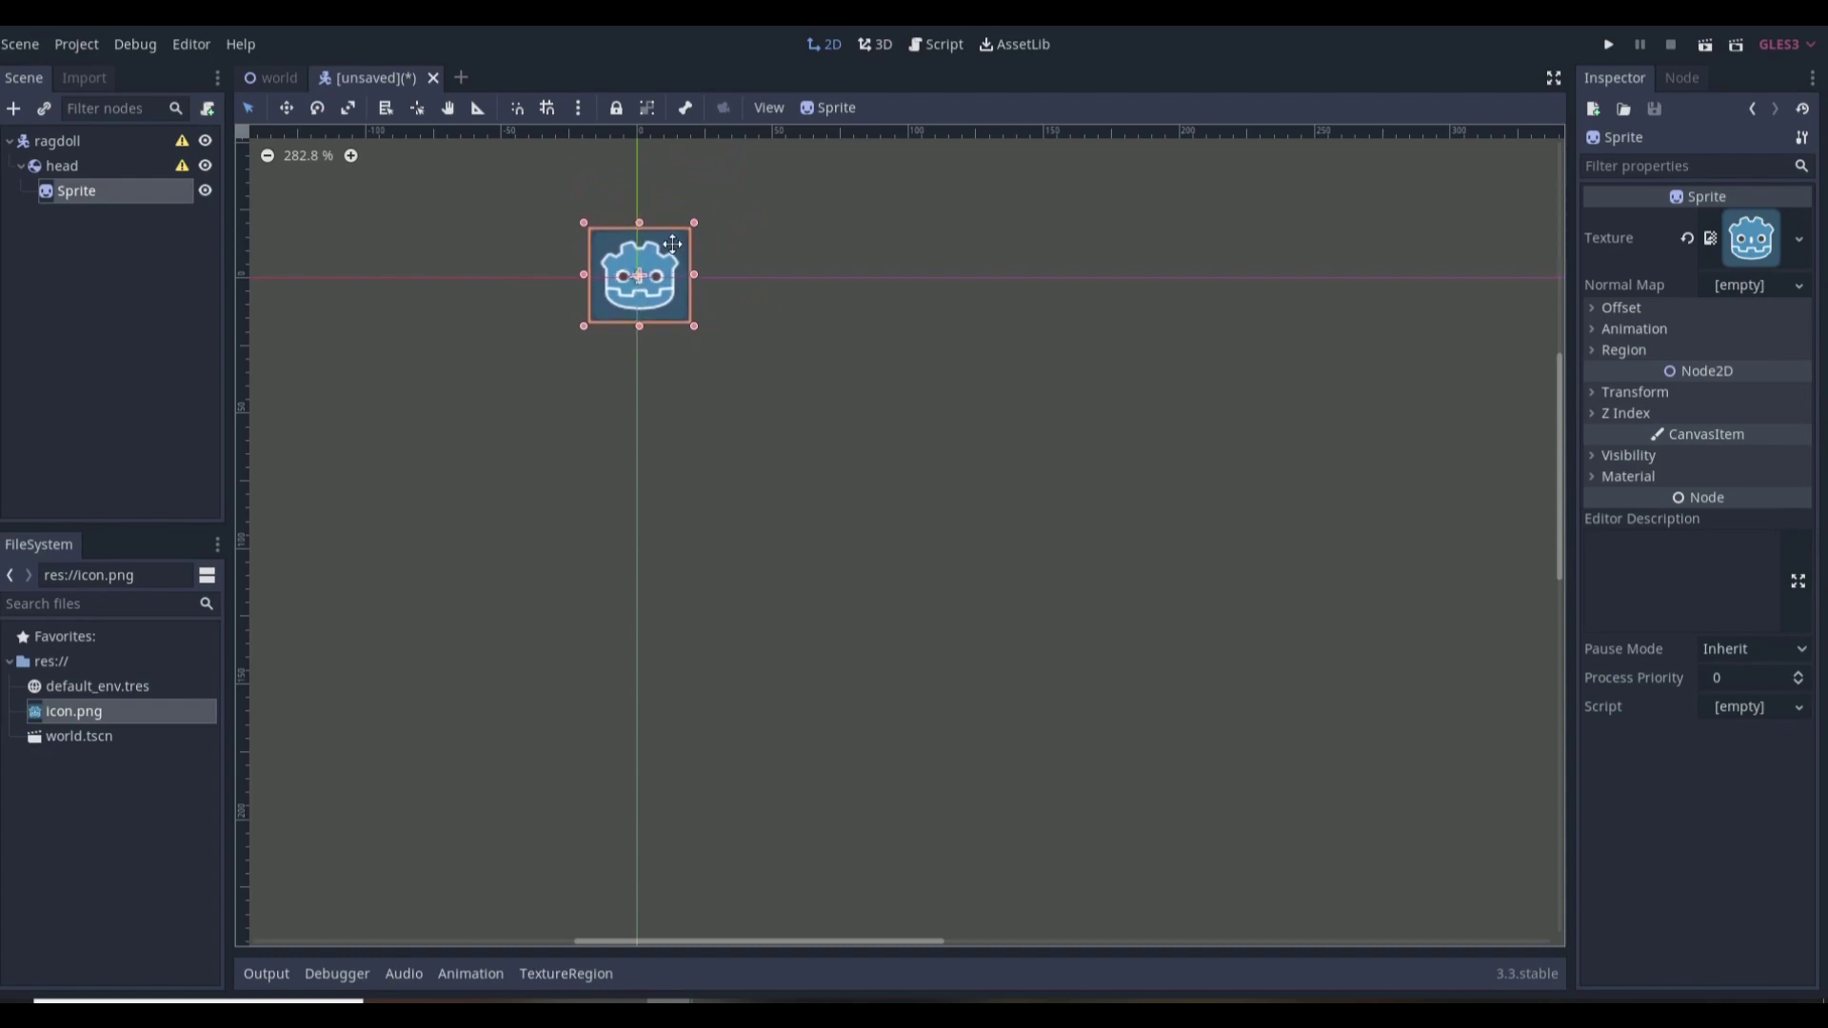
key(Left)
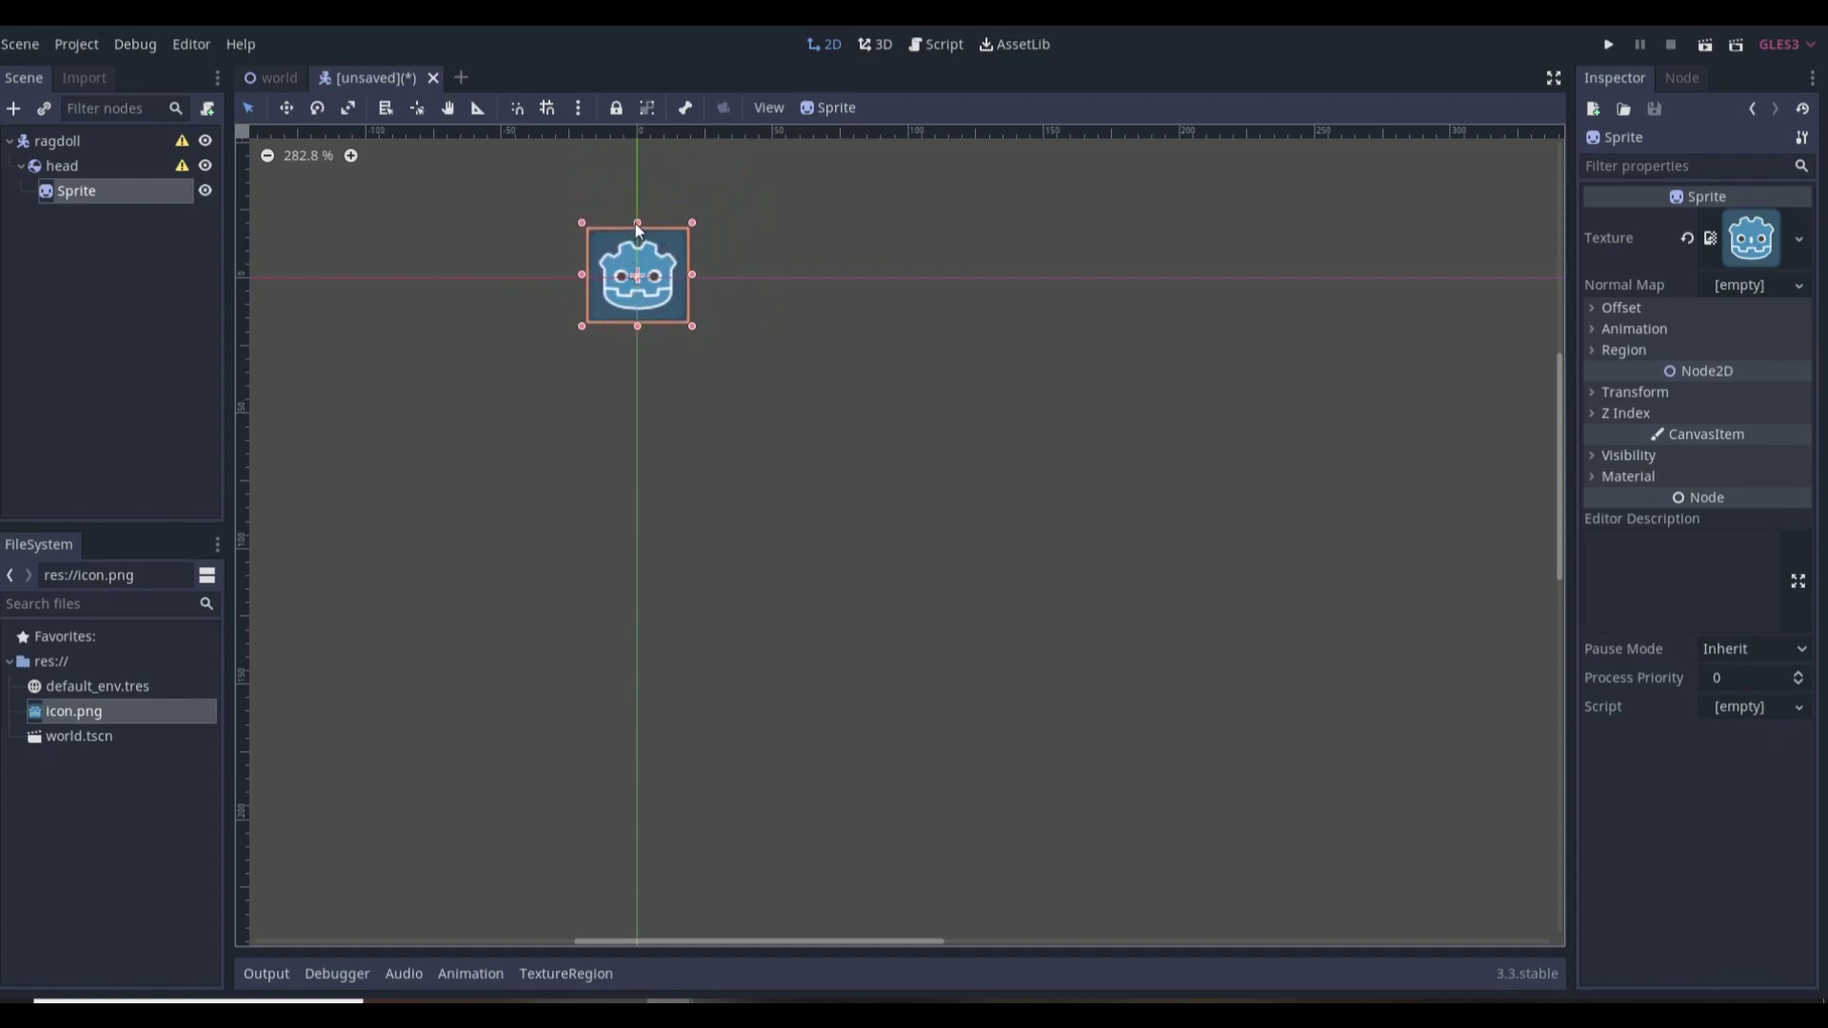
Step: Add a CollisionPolygon2D and trace a closed outline around the icon's clipped corners
click(13, 109)
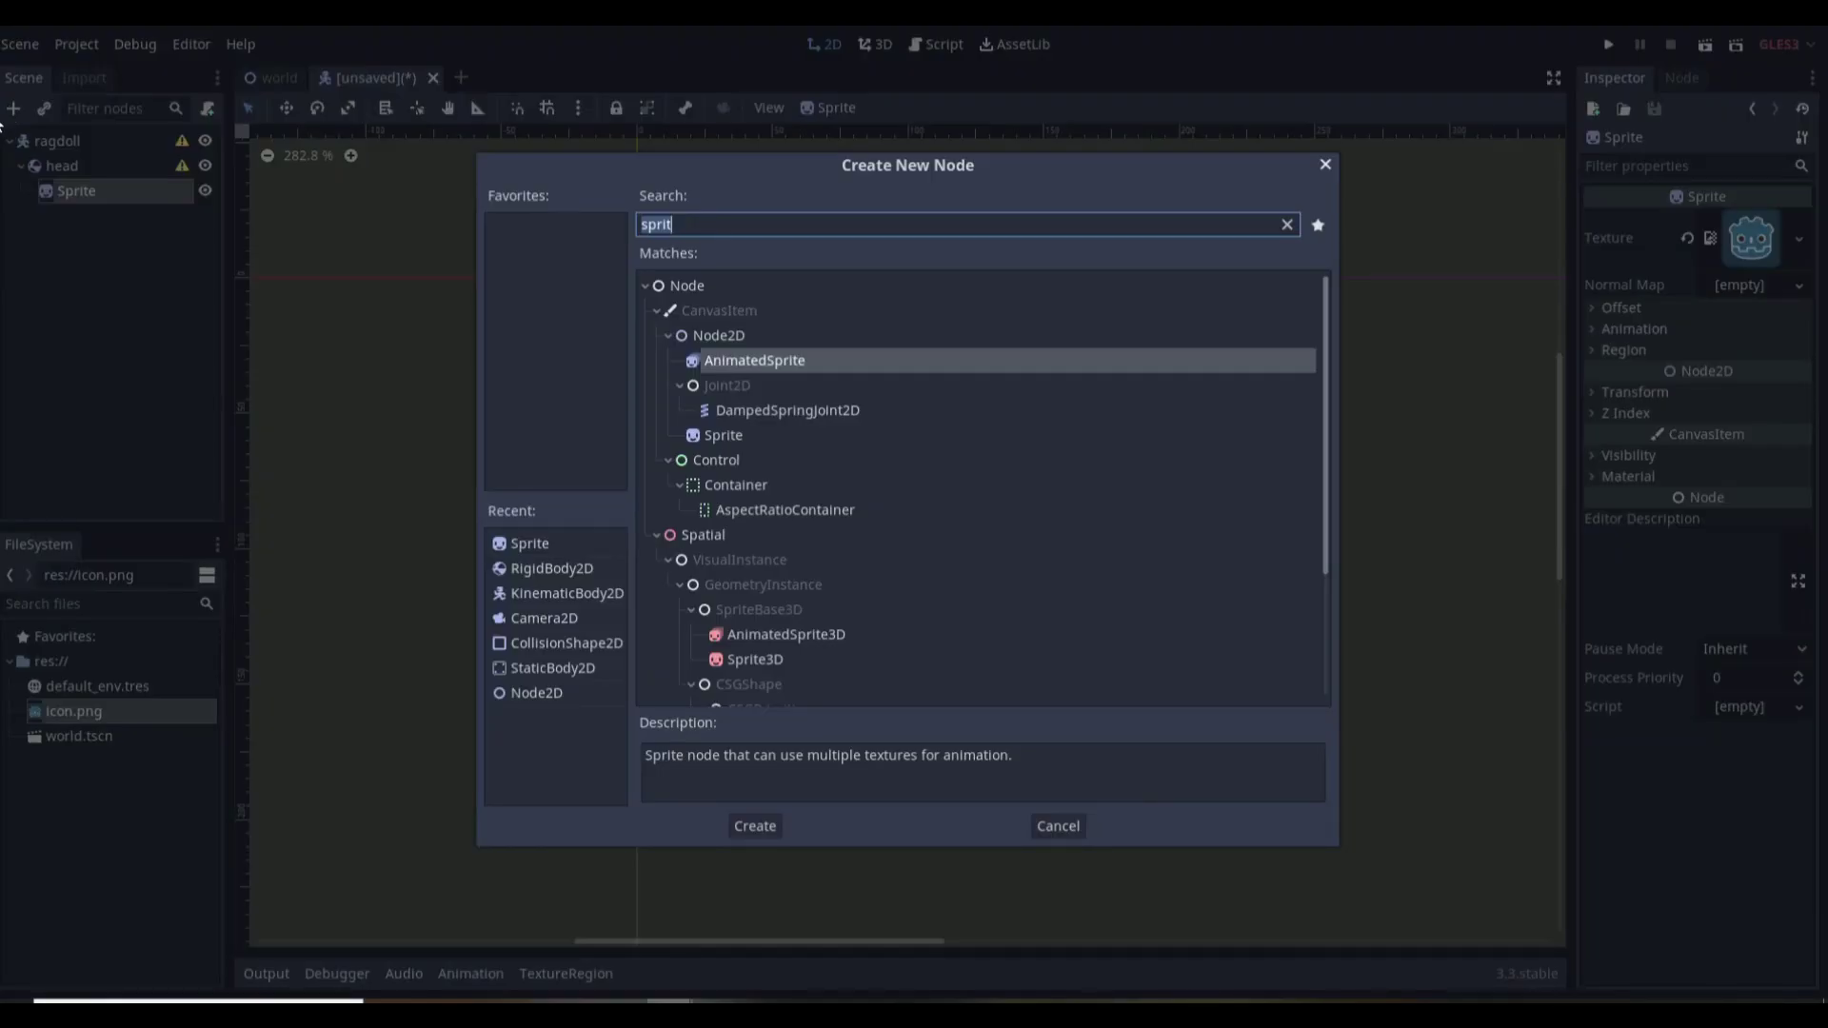
text(col)
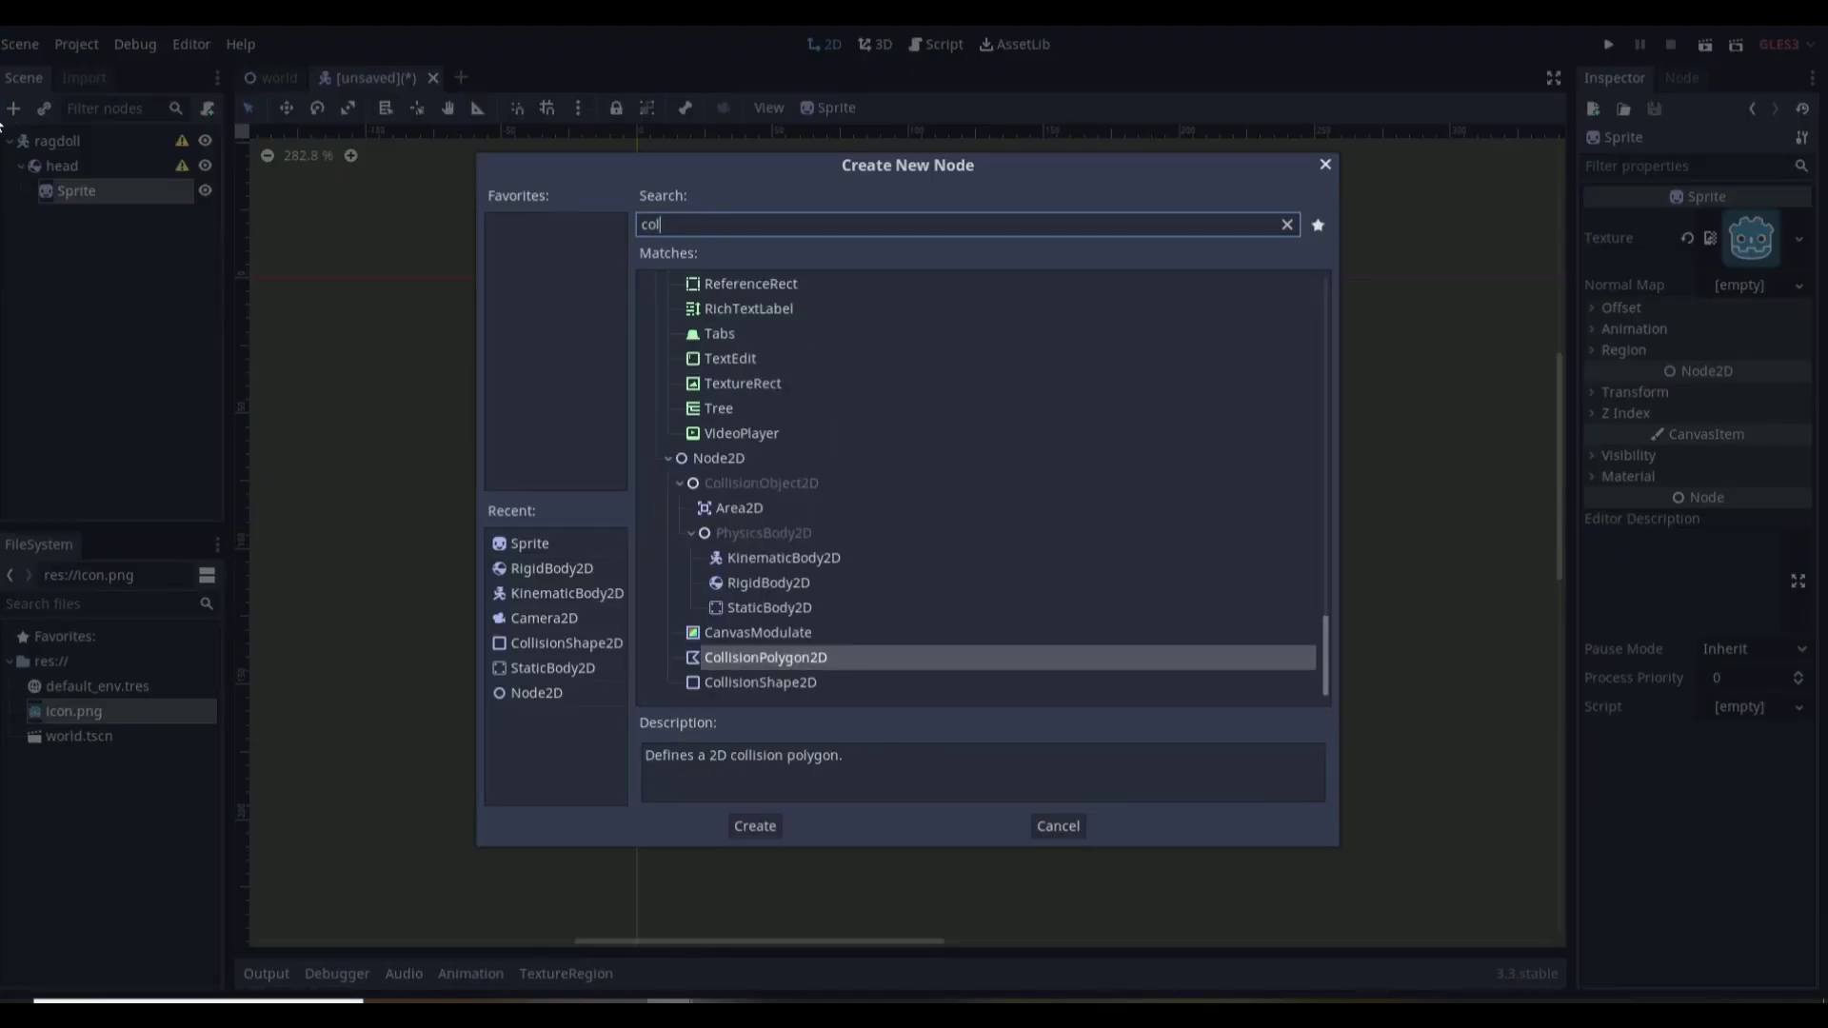
key(Return)
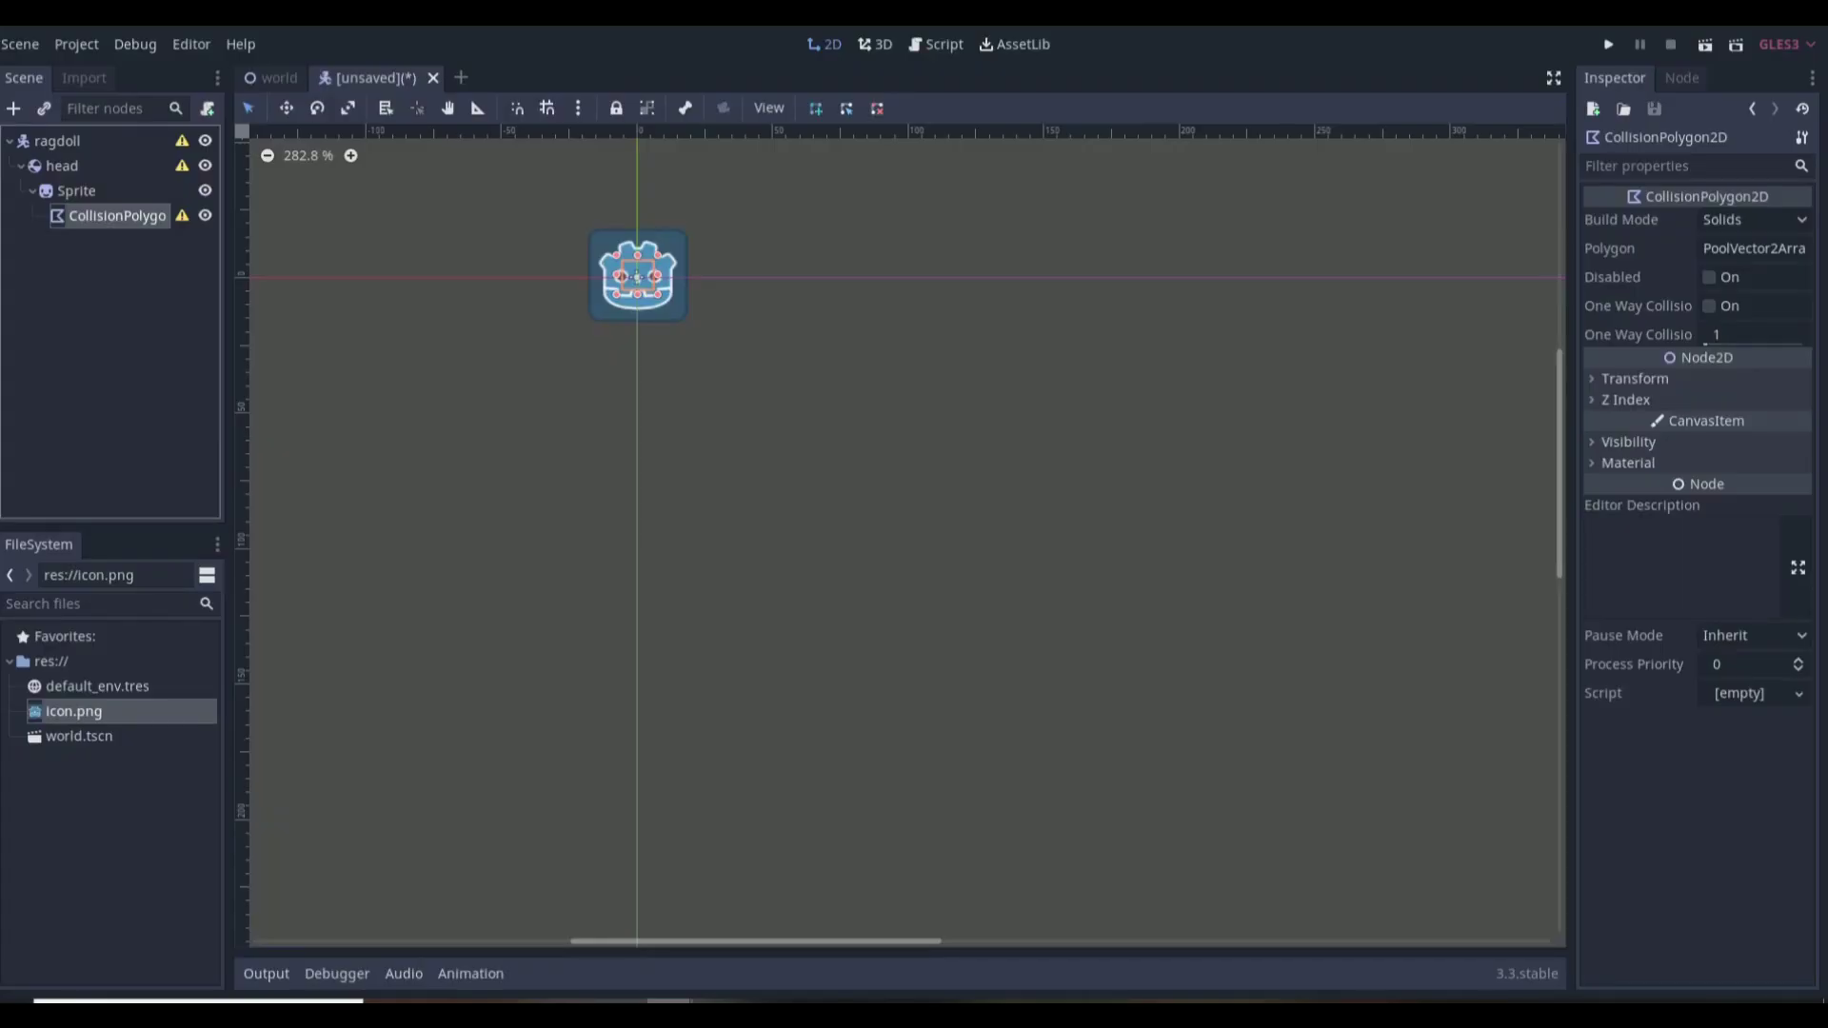
scroll(588, 233, up, 10)
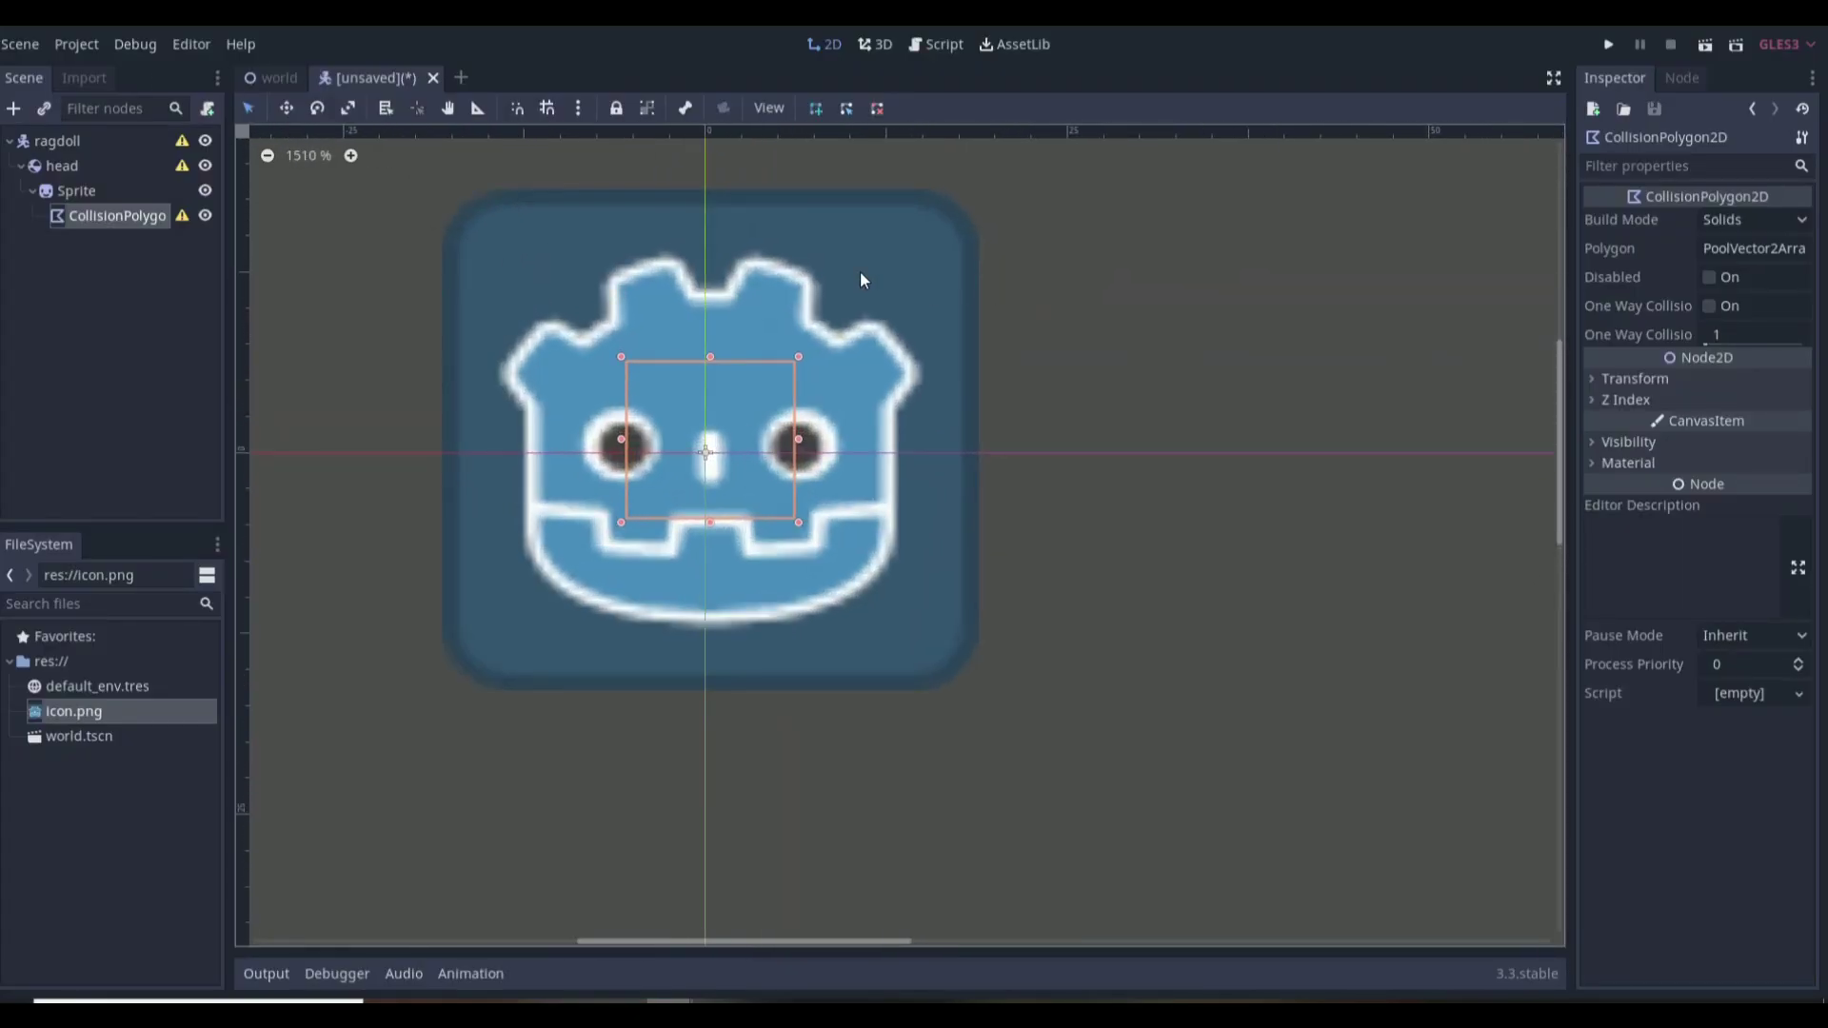
click(480, 191)
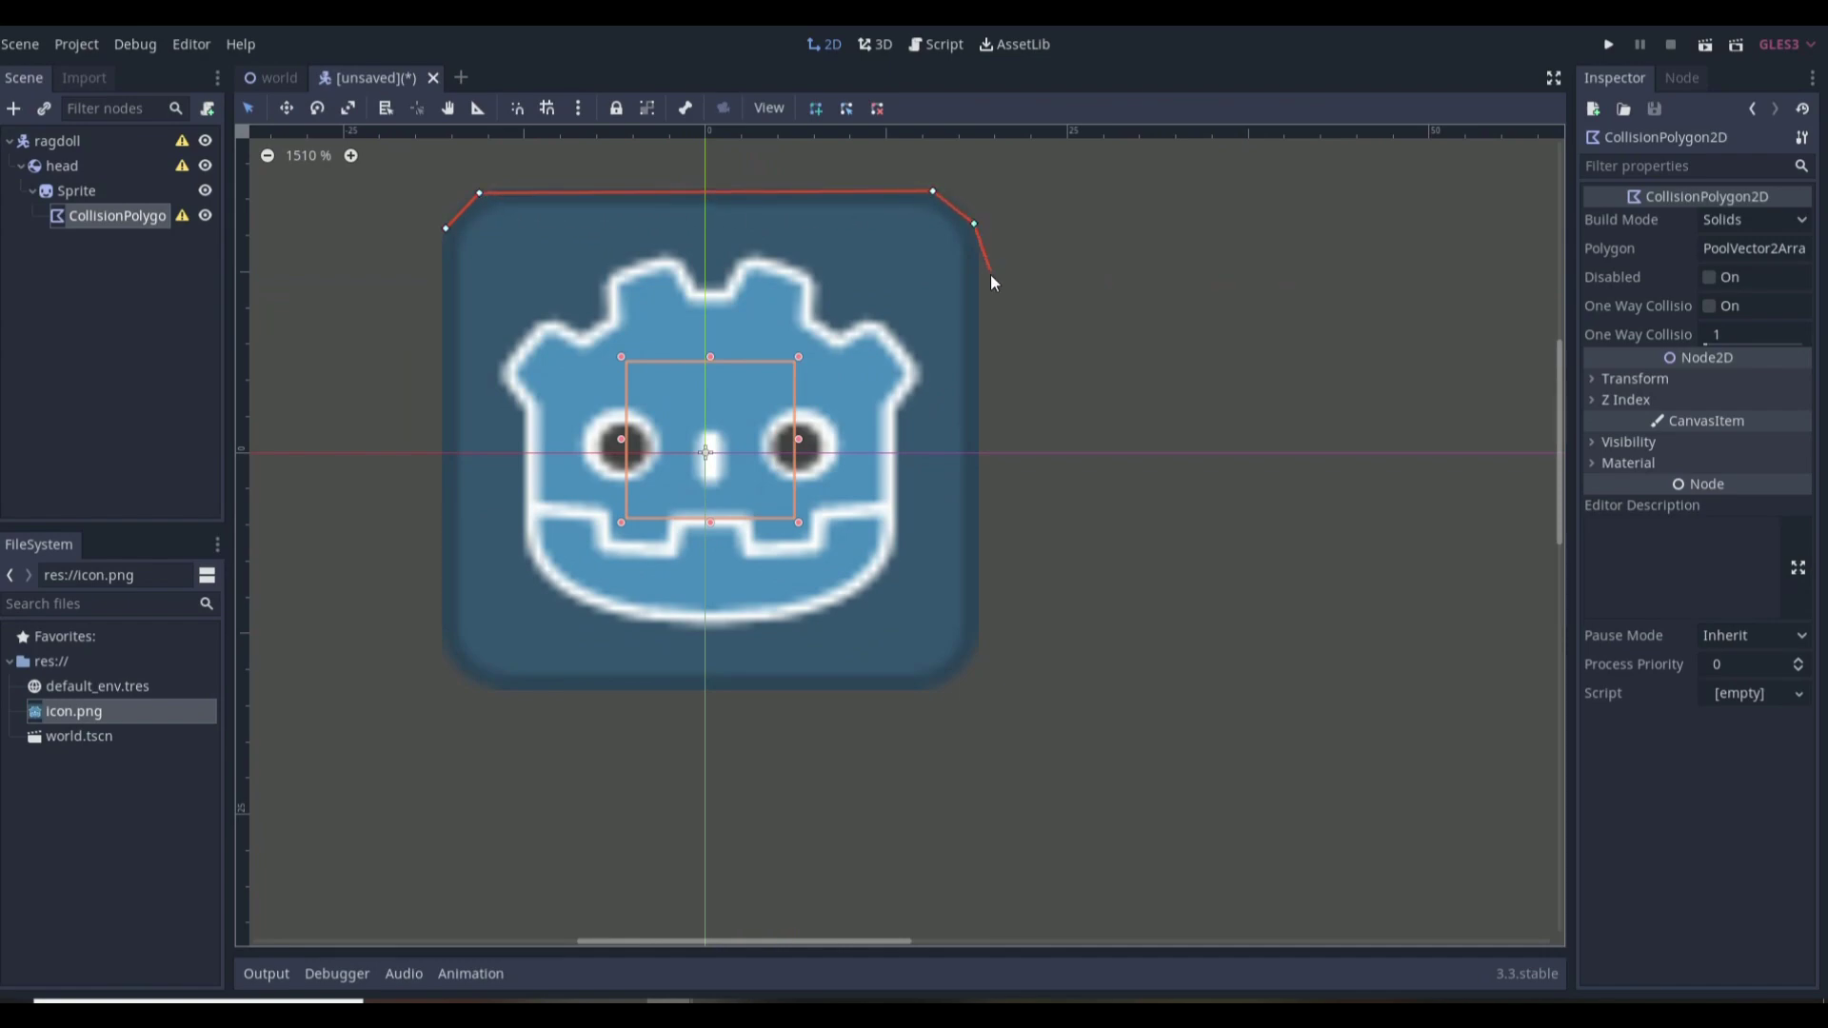
click(930, 689)
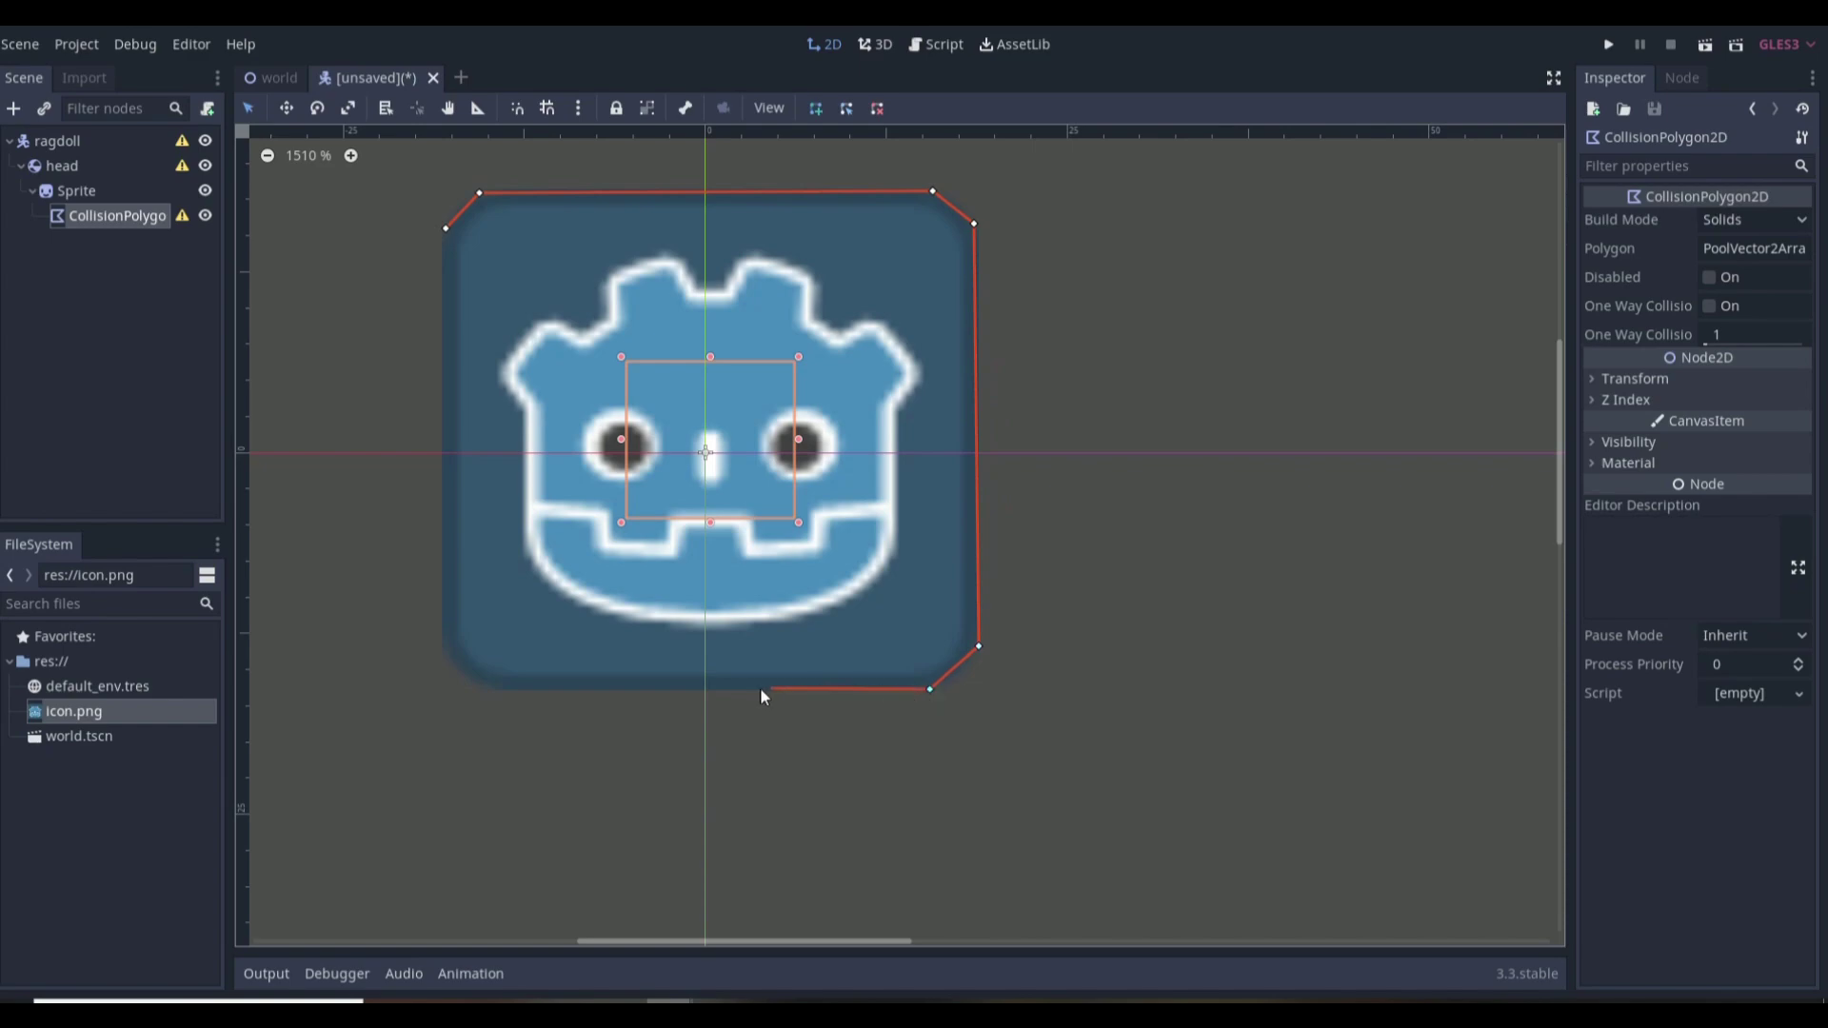
click(485, 689)
click(444, 649)
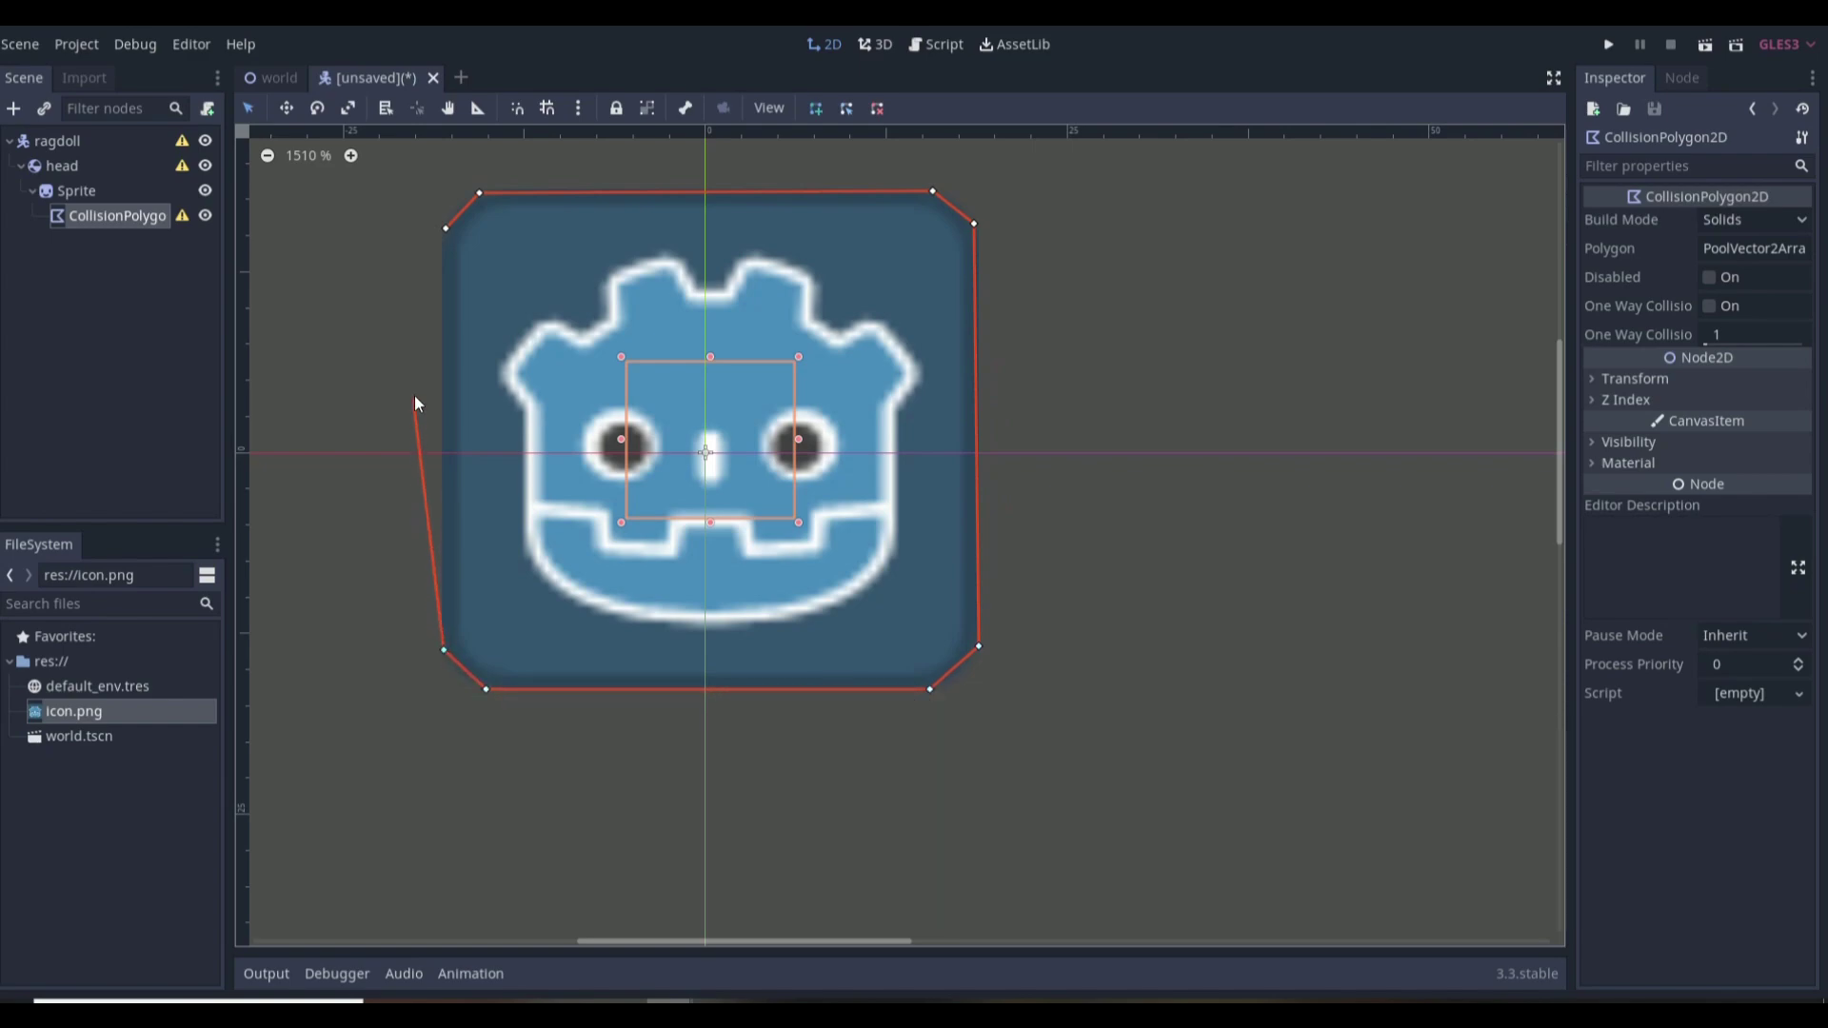
click(445, 228)
Step: Reparent the collision polygon from the Sprite directly onto head
scroll(588, 431, down, 3)
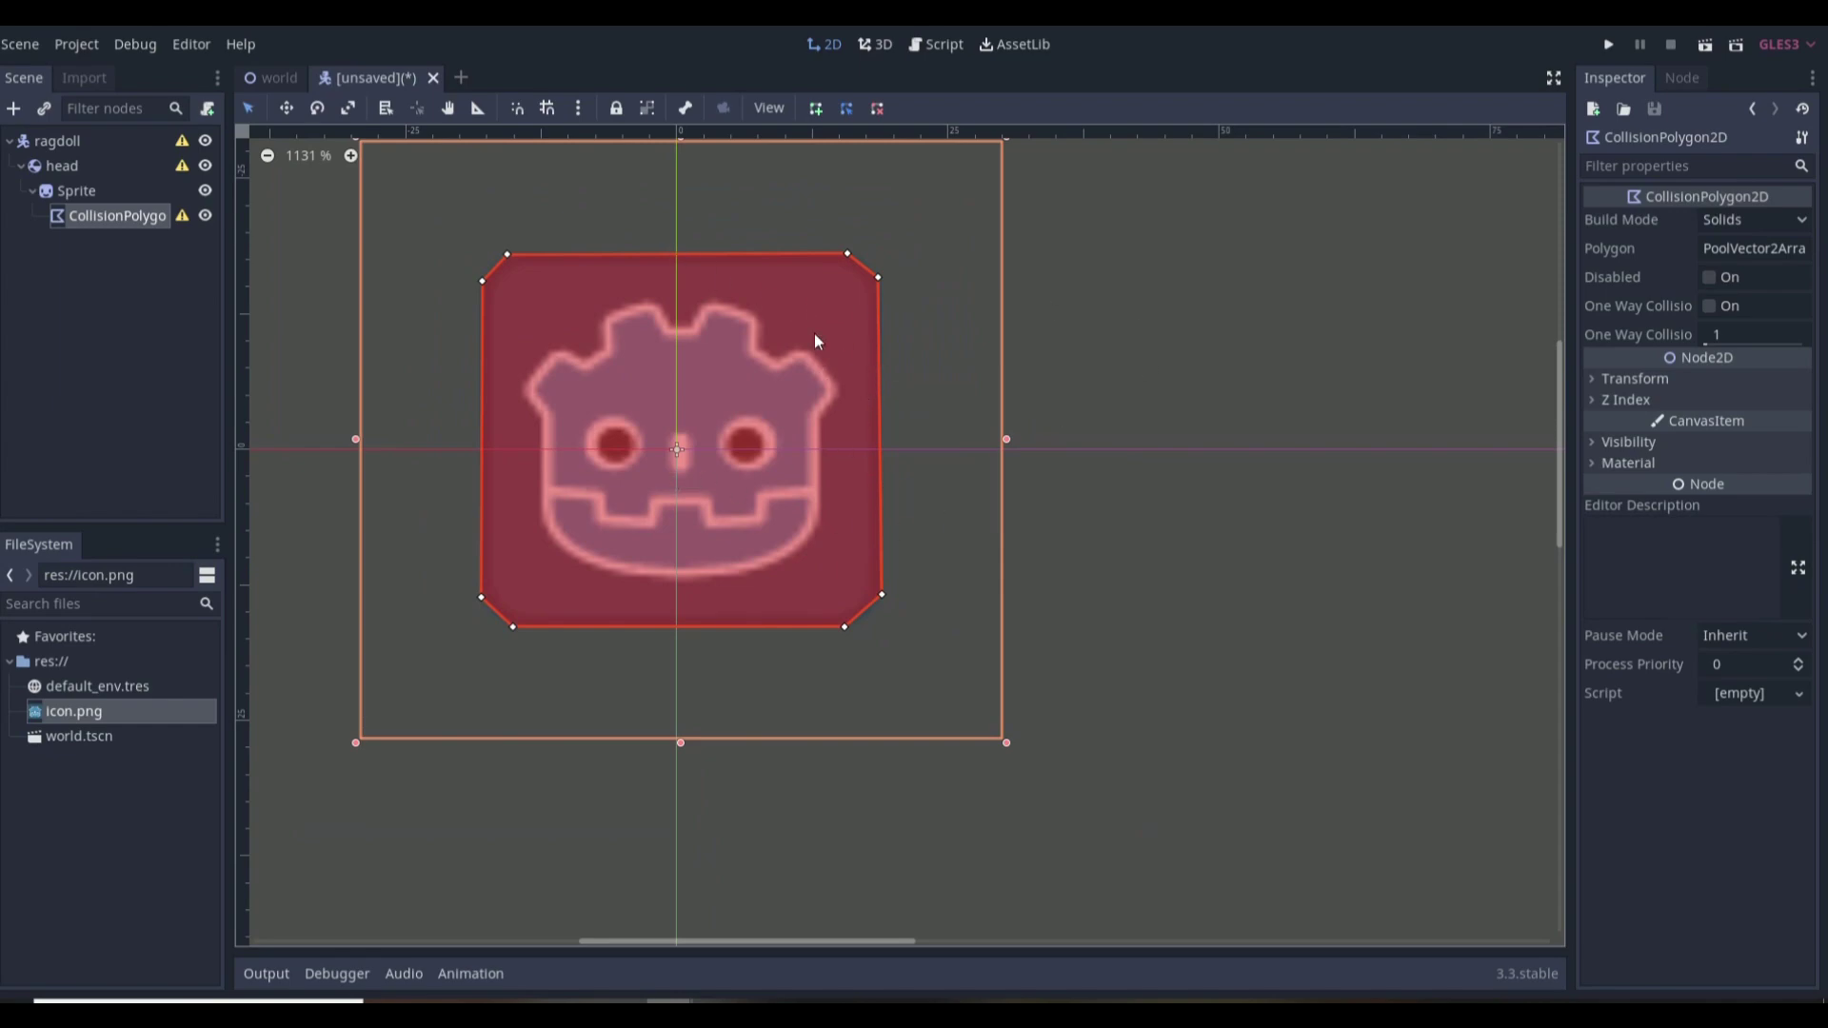
scroll(1269, 512, down, 12)
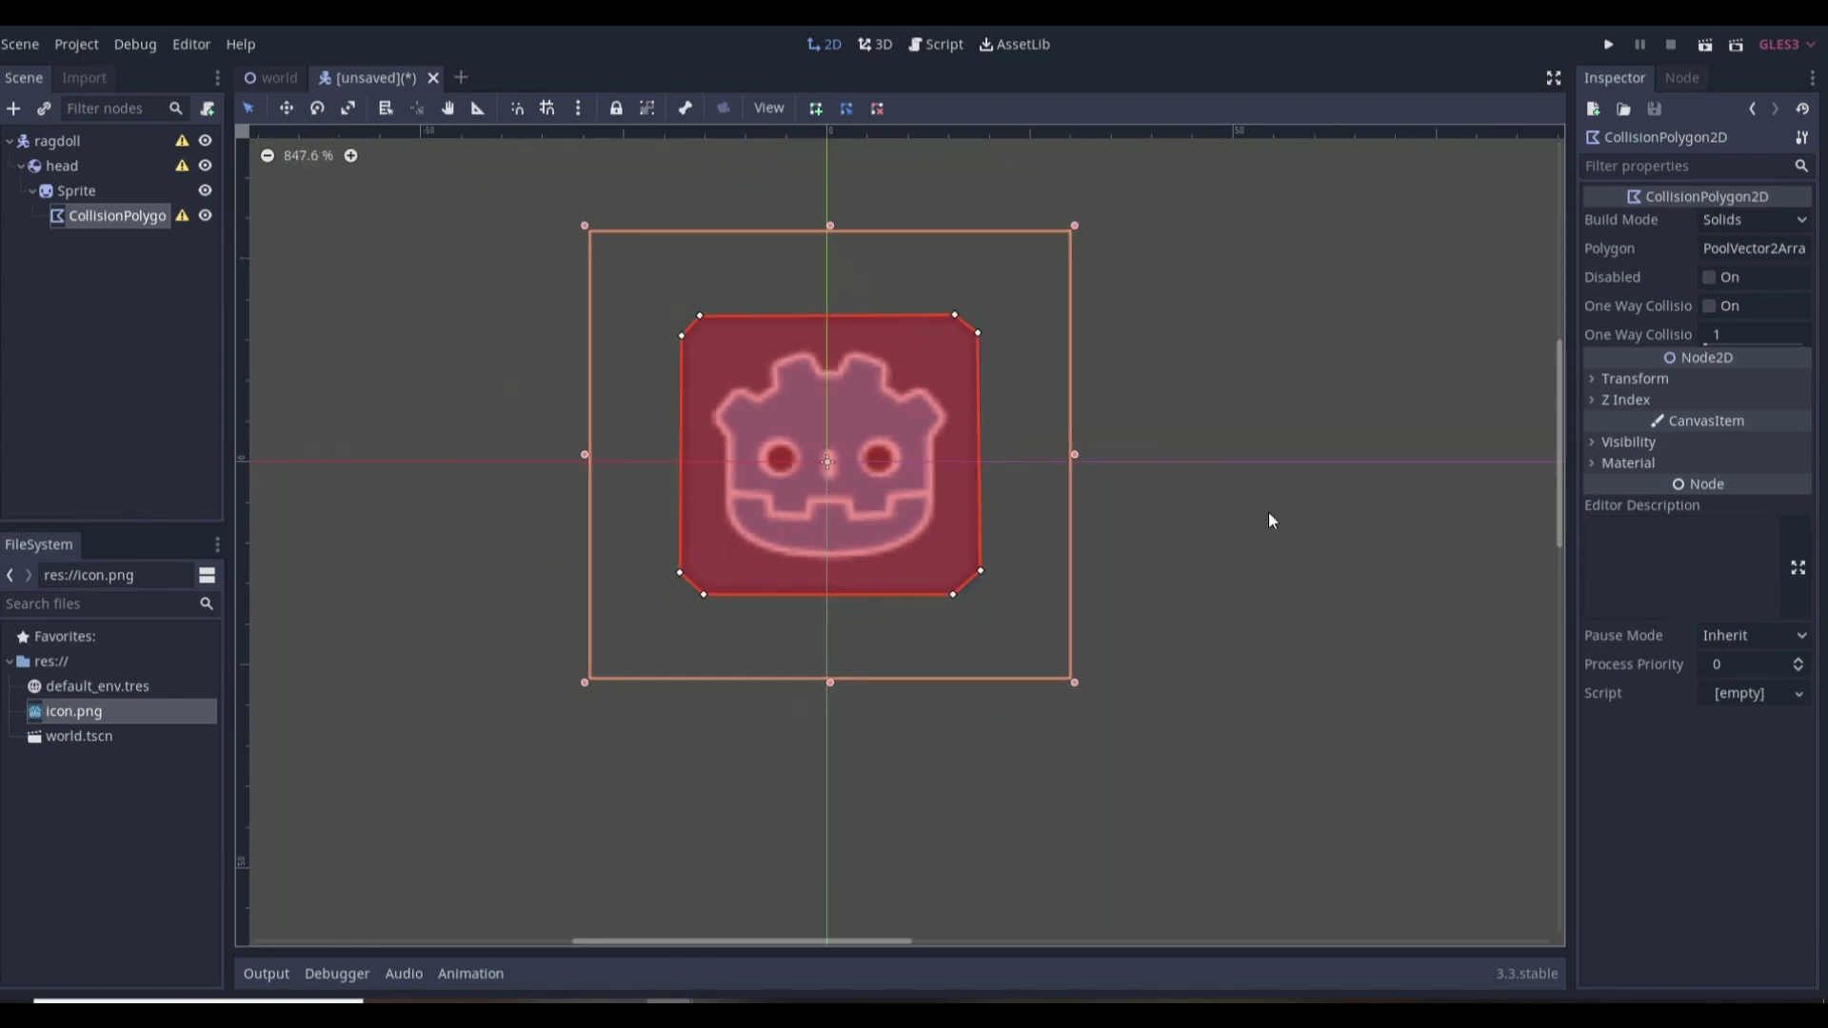
scroll(1243, 583, up, 6)
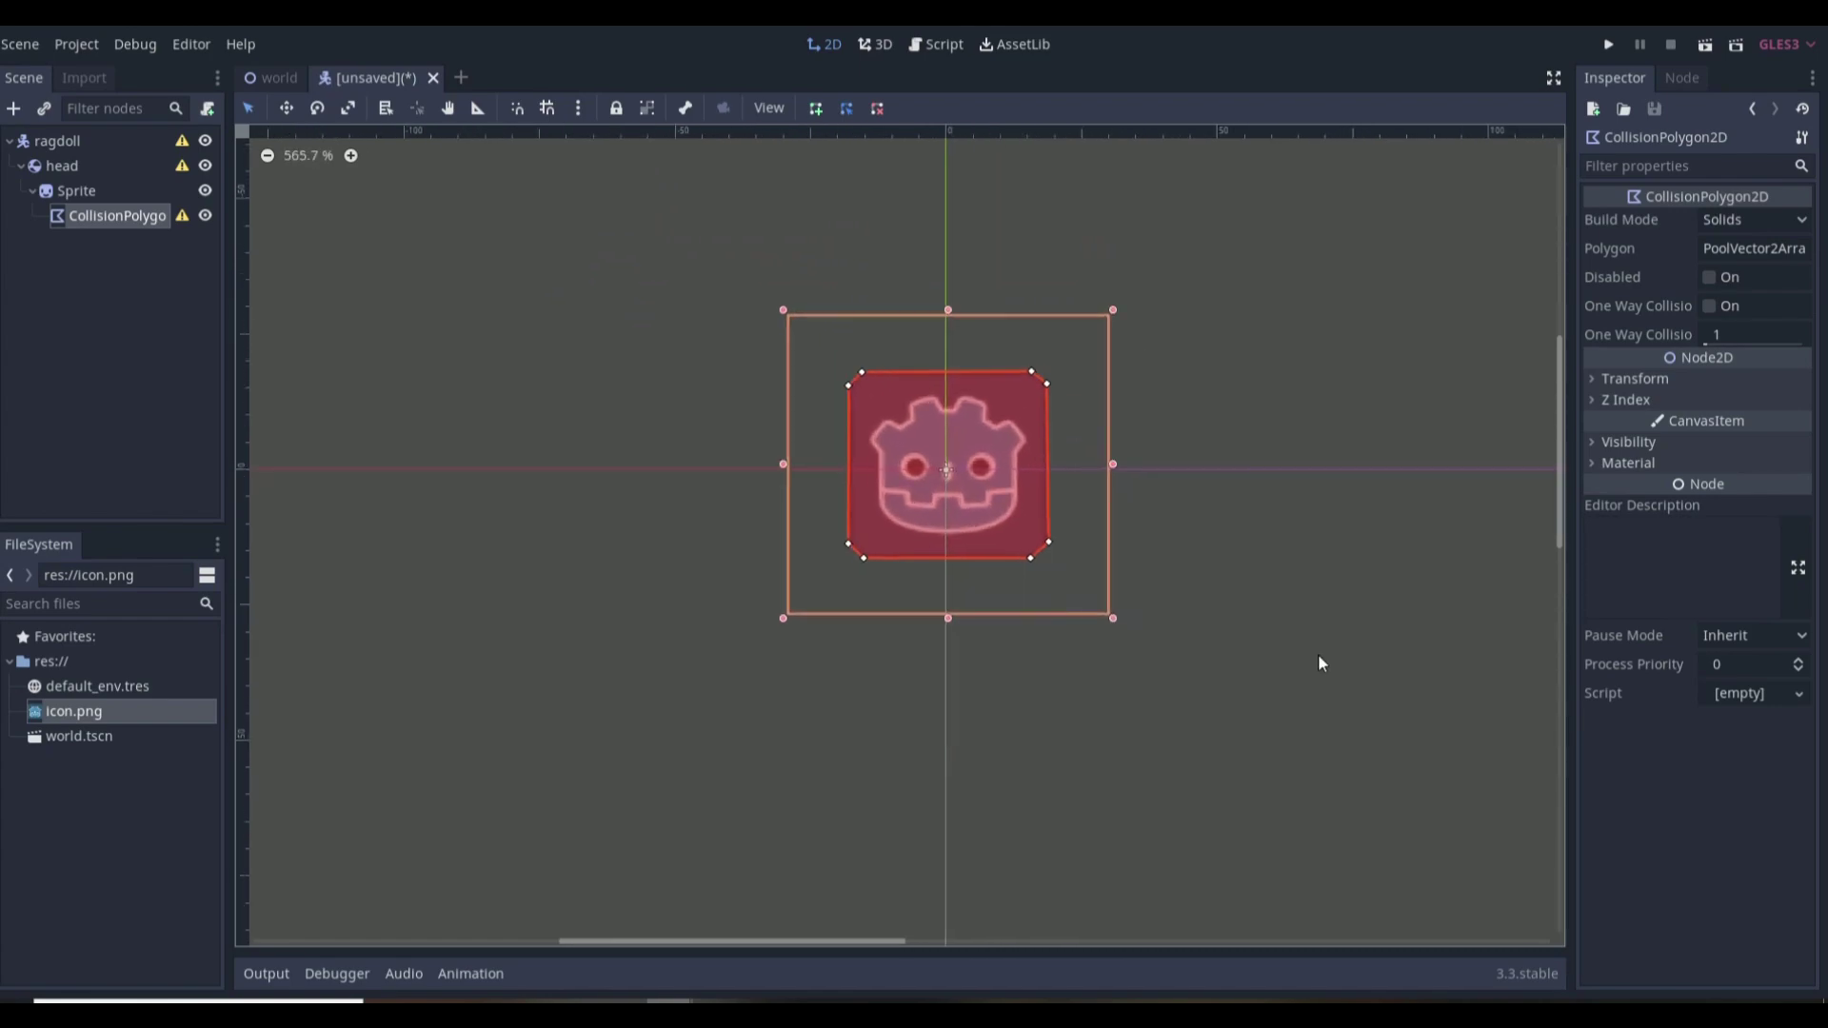
click(89, 186)
click(93, 167)
drag(105, 215, 66, 172)
click(49, 164)
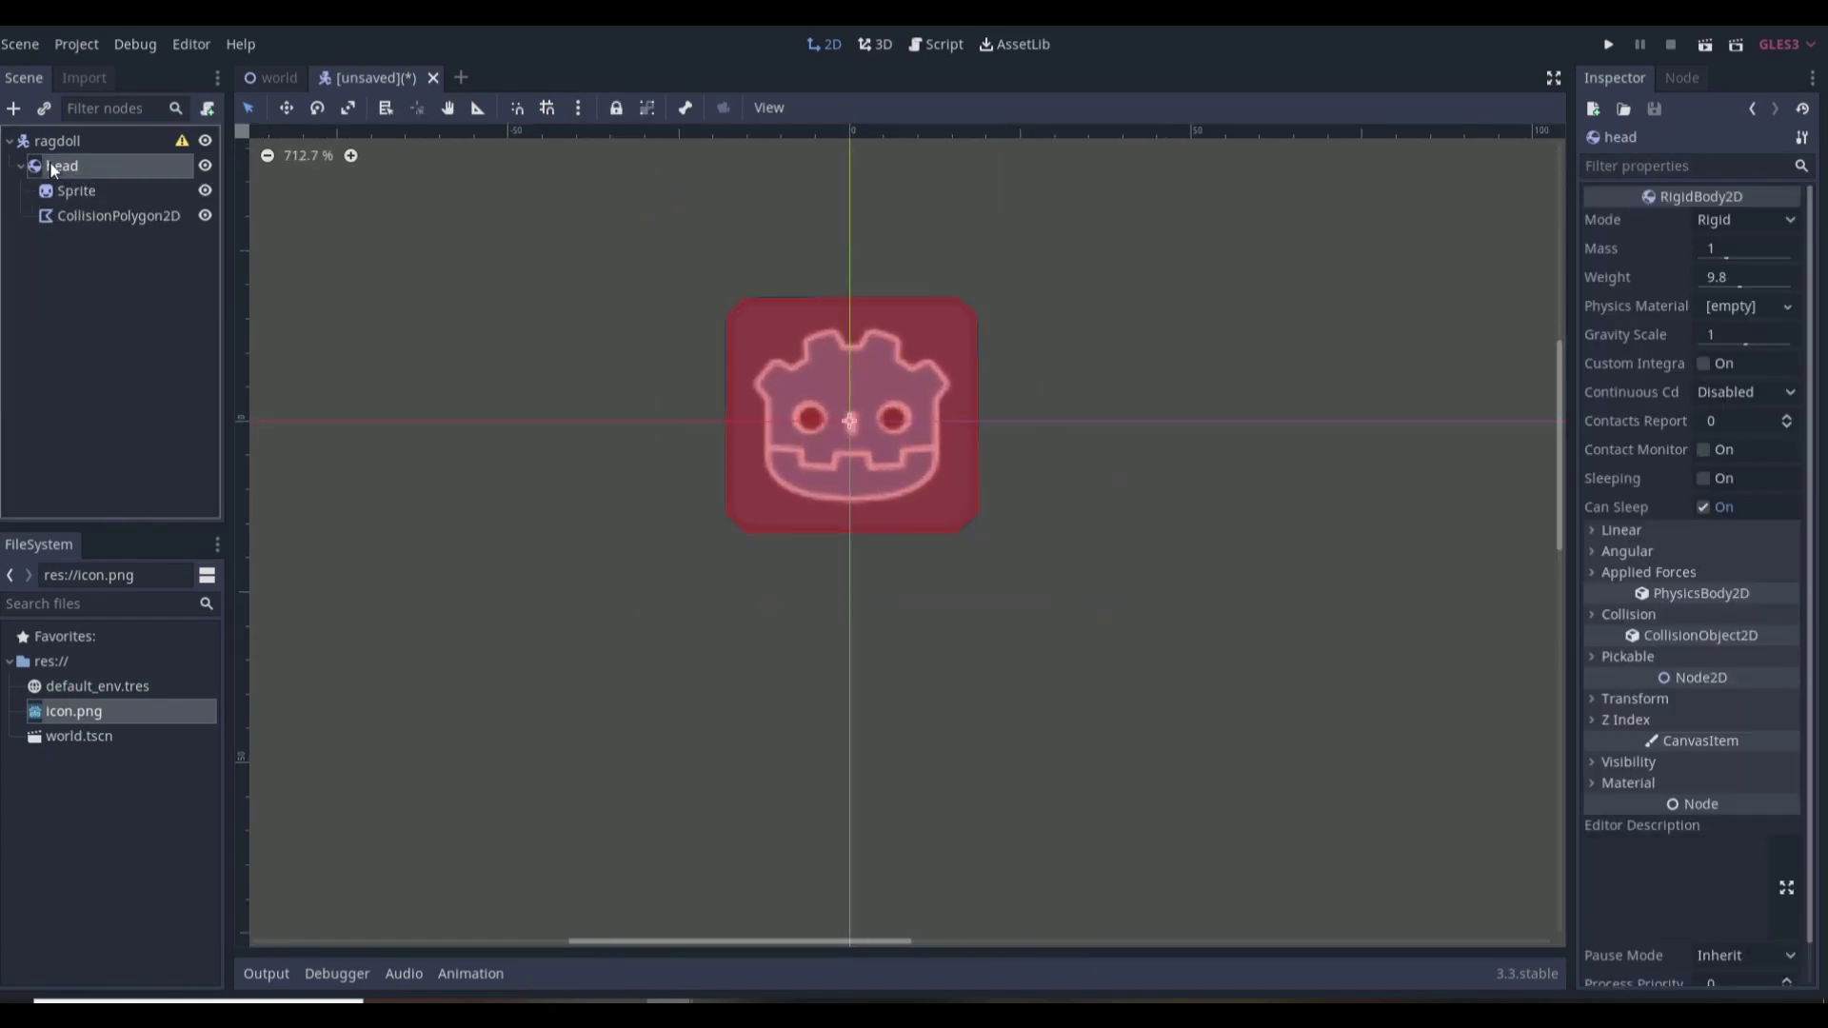
Step: Add a RigidBody2D under ragdoll and rename it body
click(57, 141)
click(13, 108)
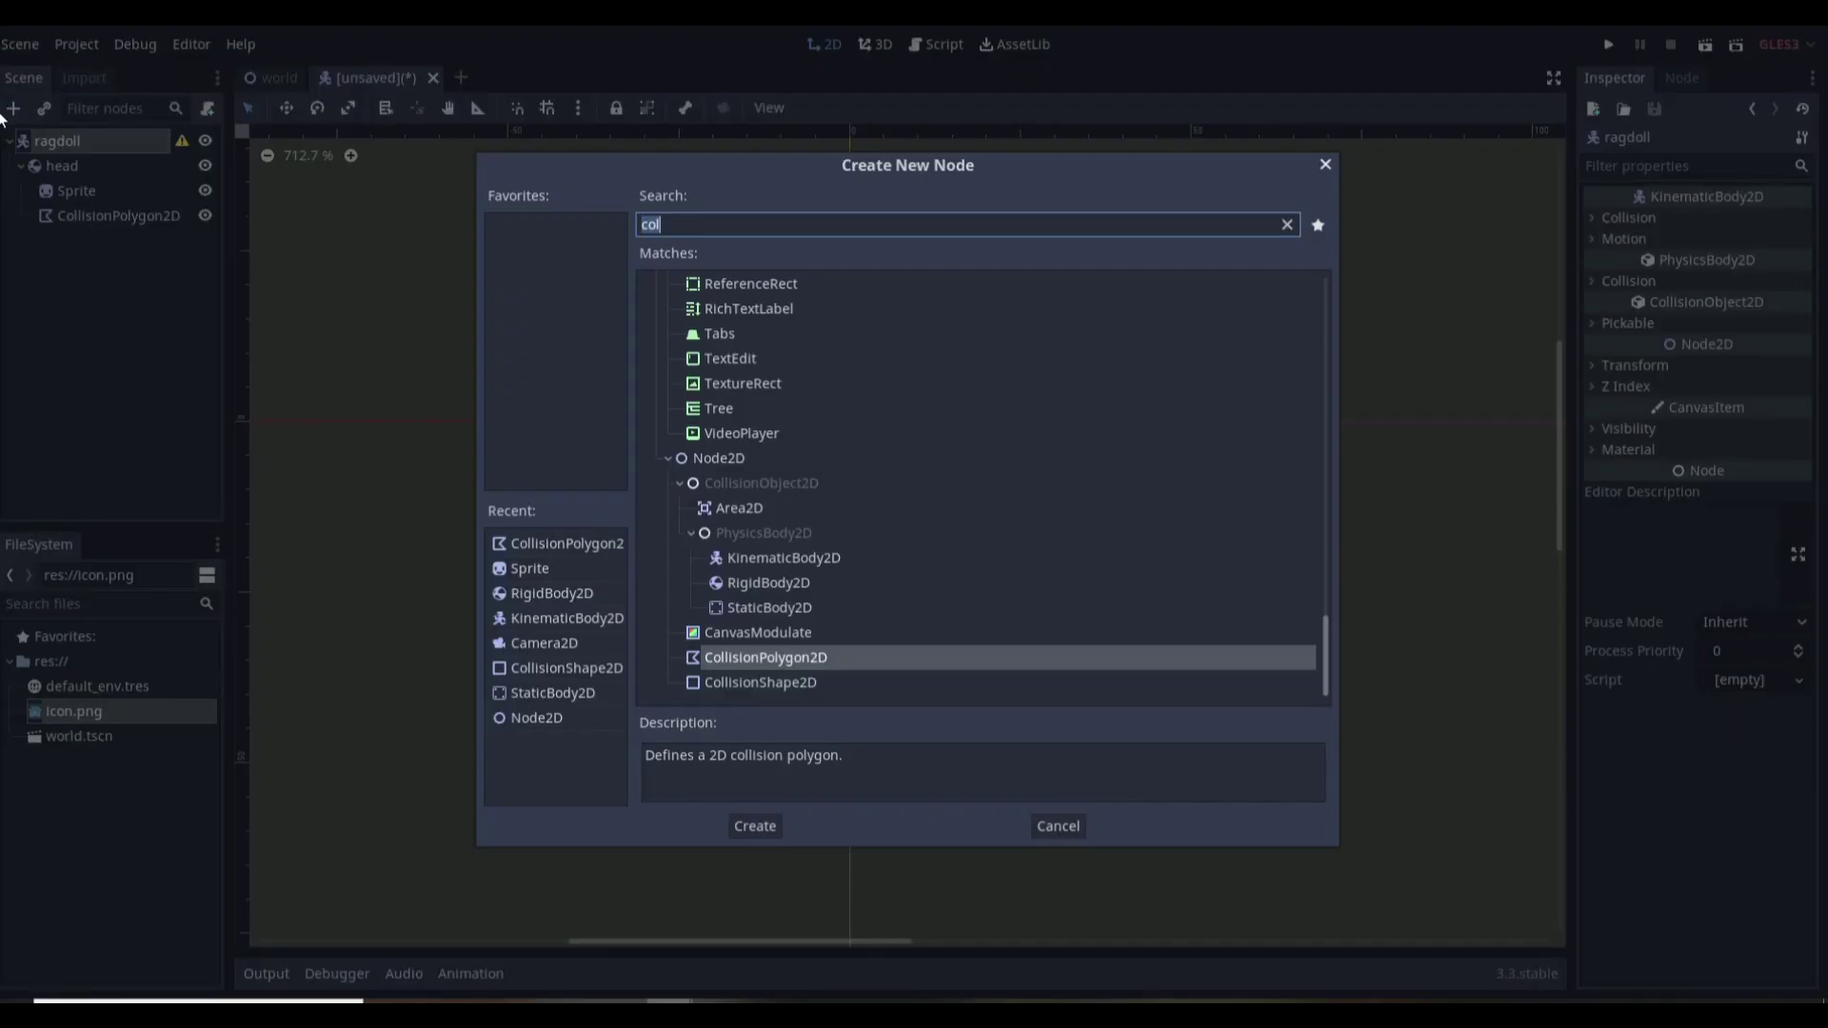
text(rid)
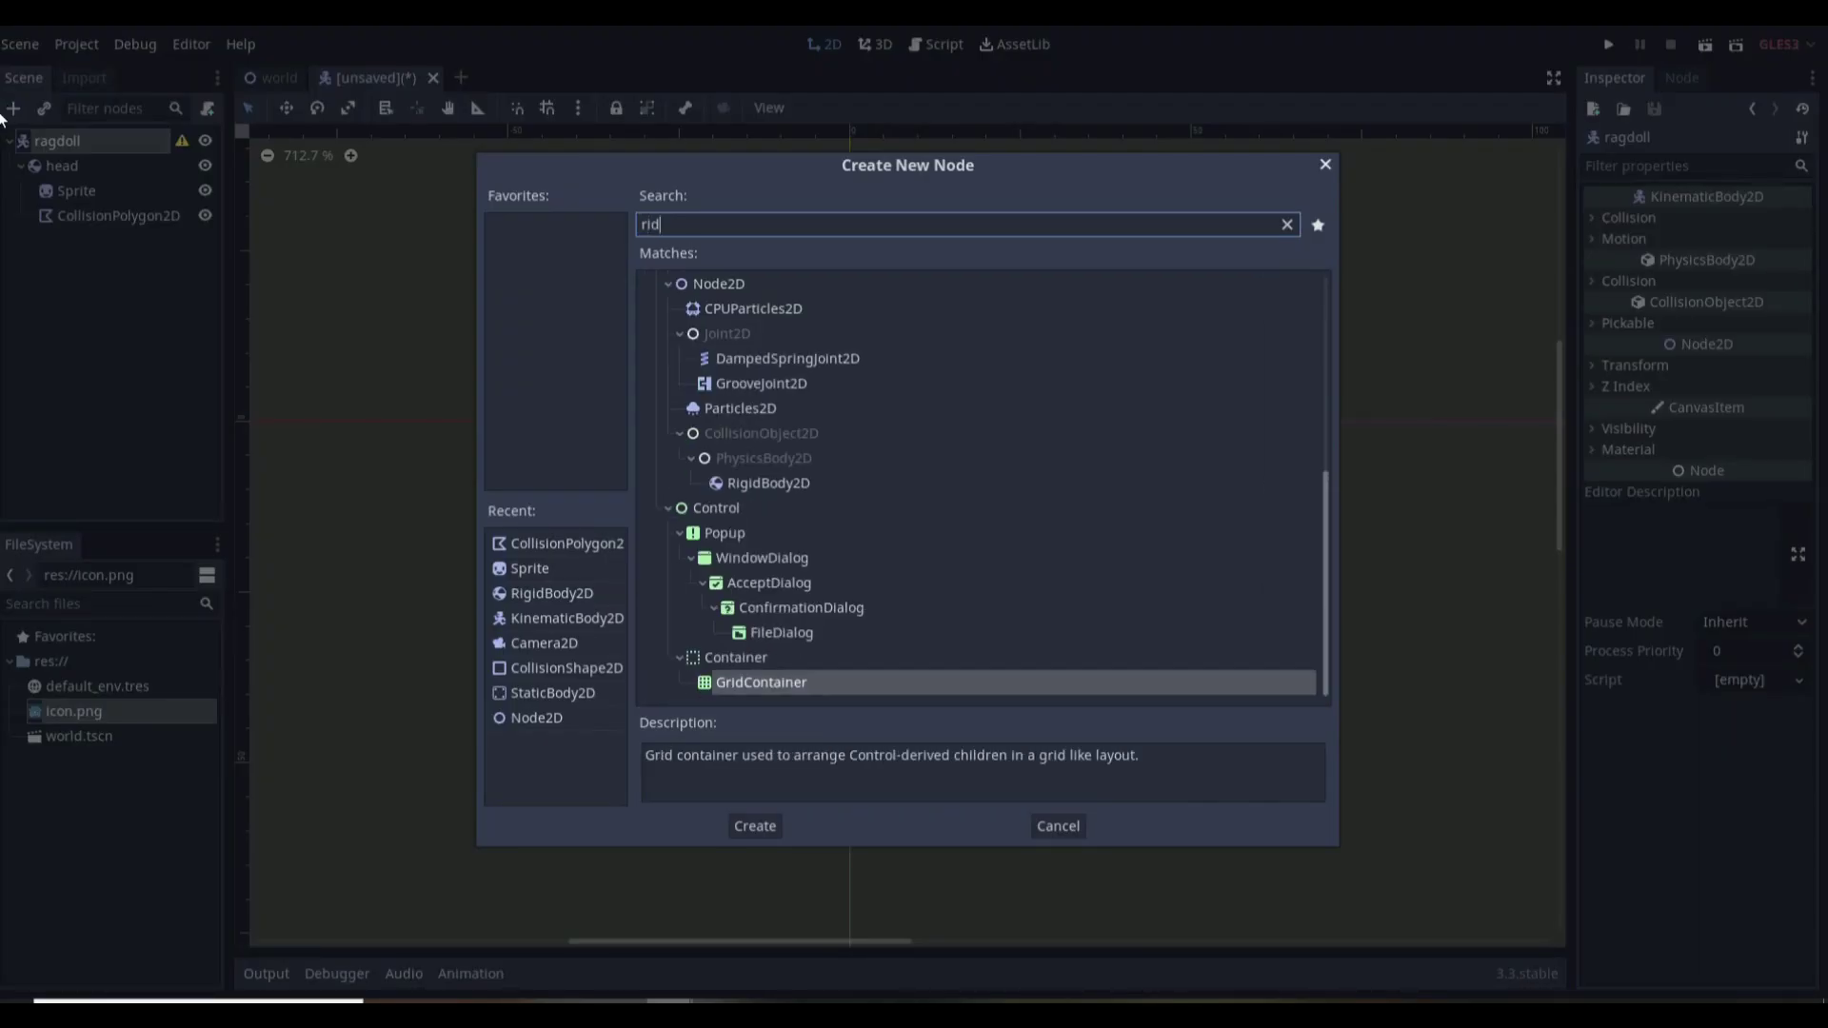
key(BackSpace)
text(gid)
key(Return)
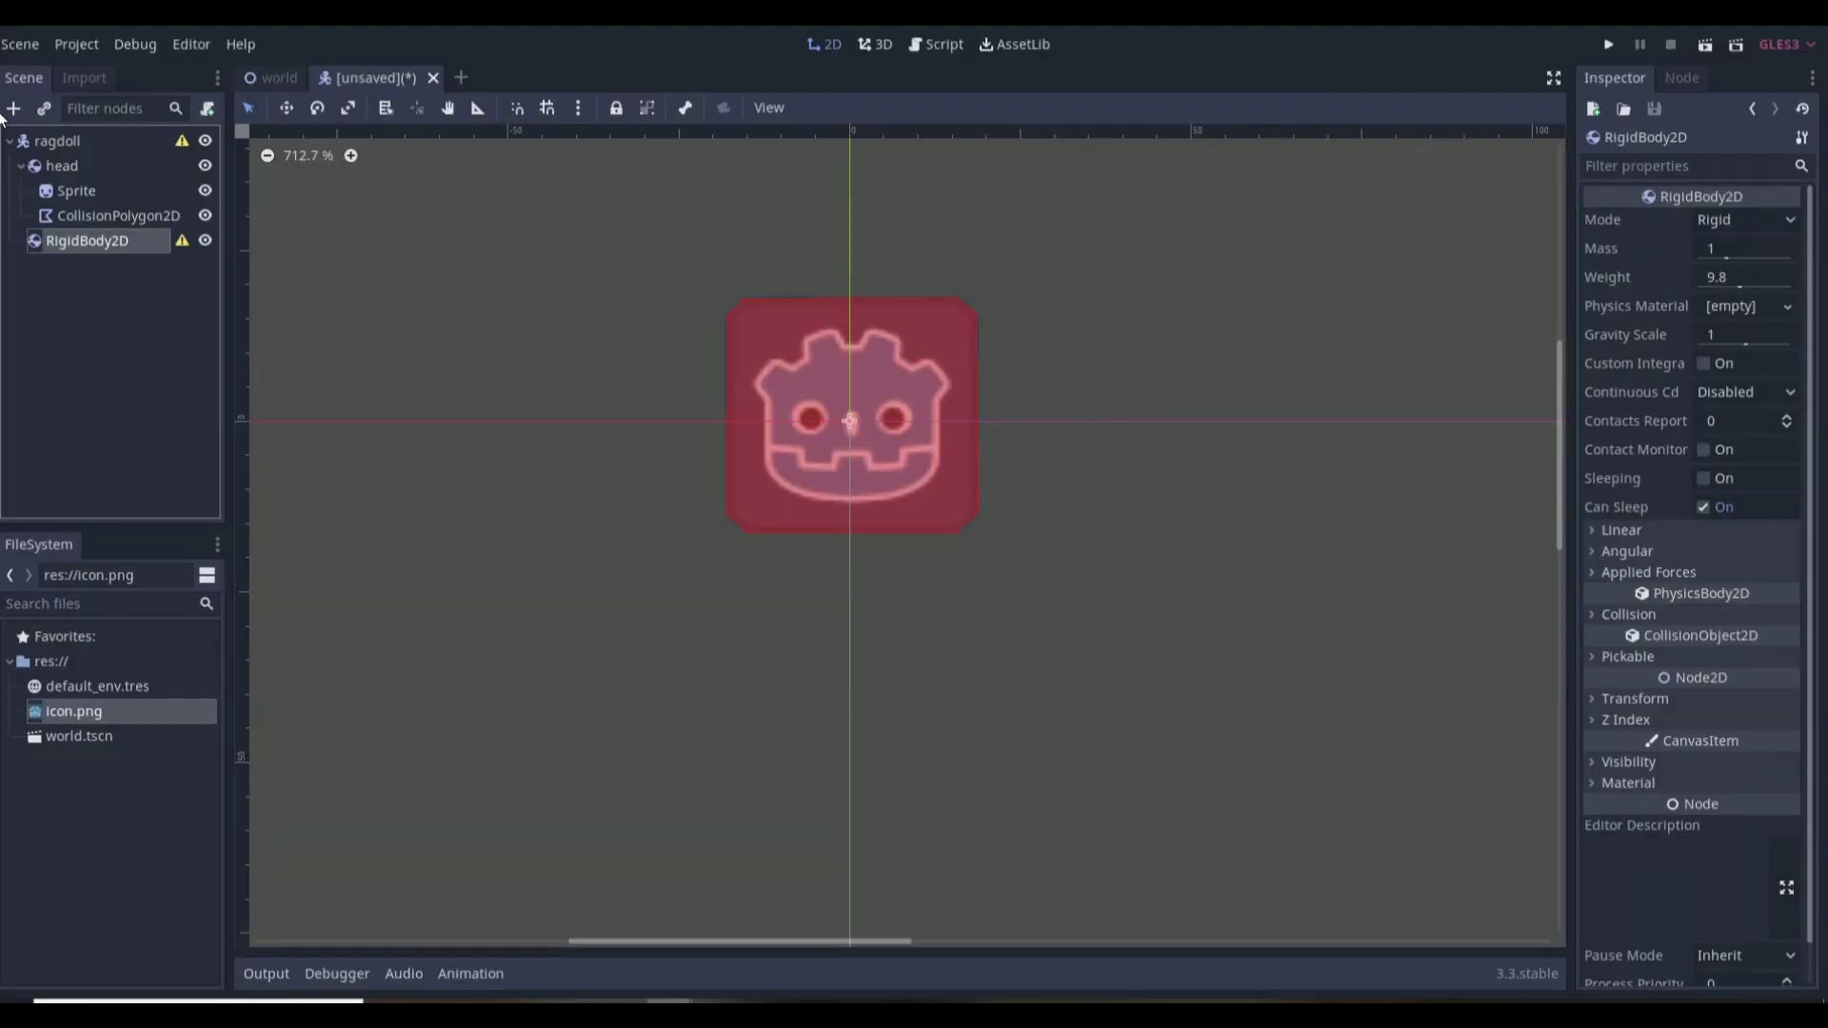
double_click(103, 241)
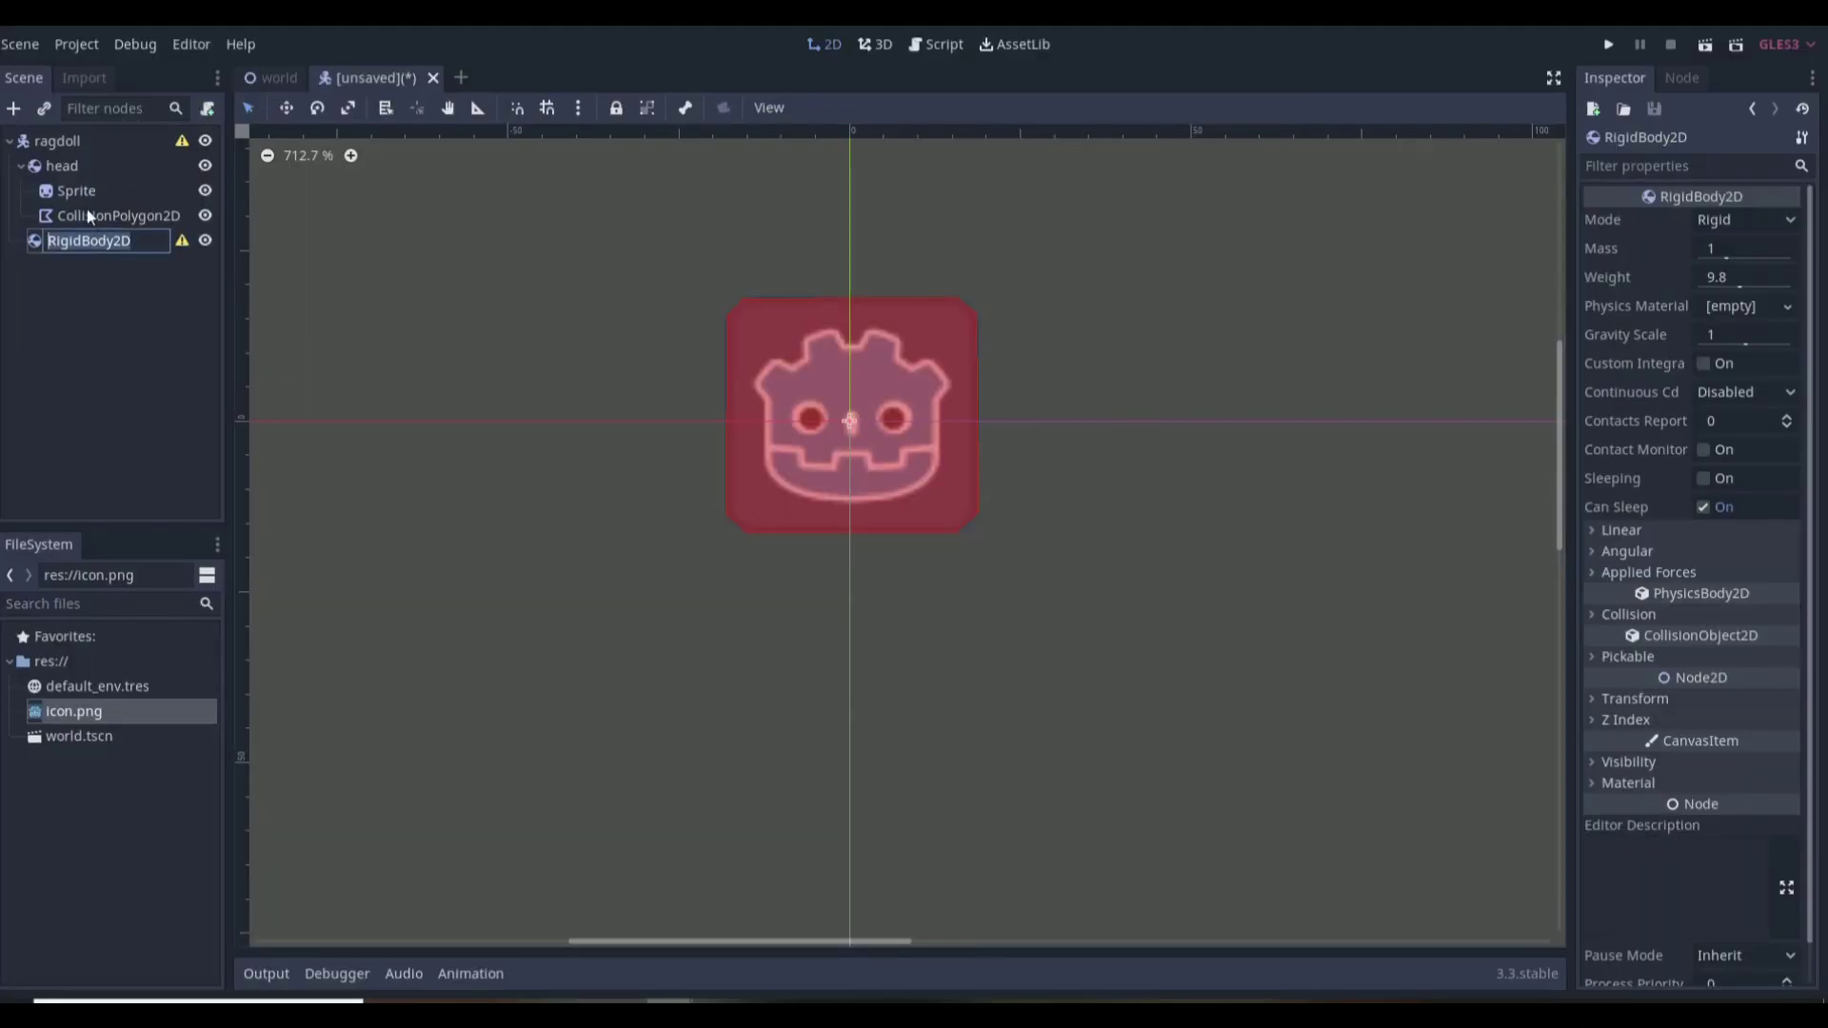
text(body)
key(Return)
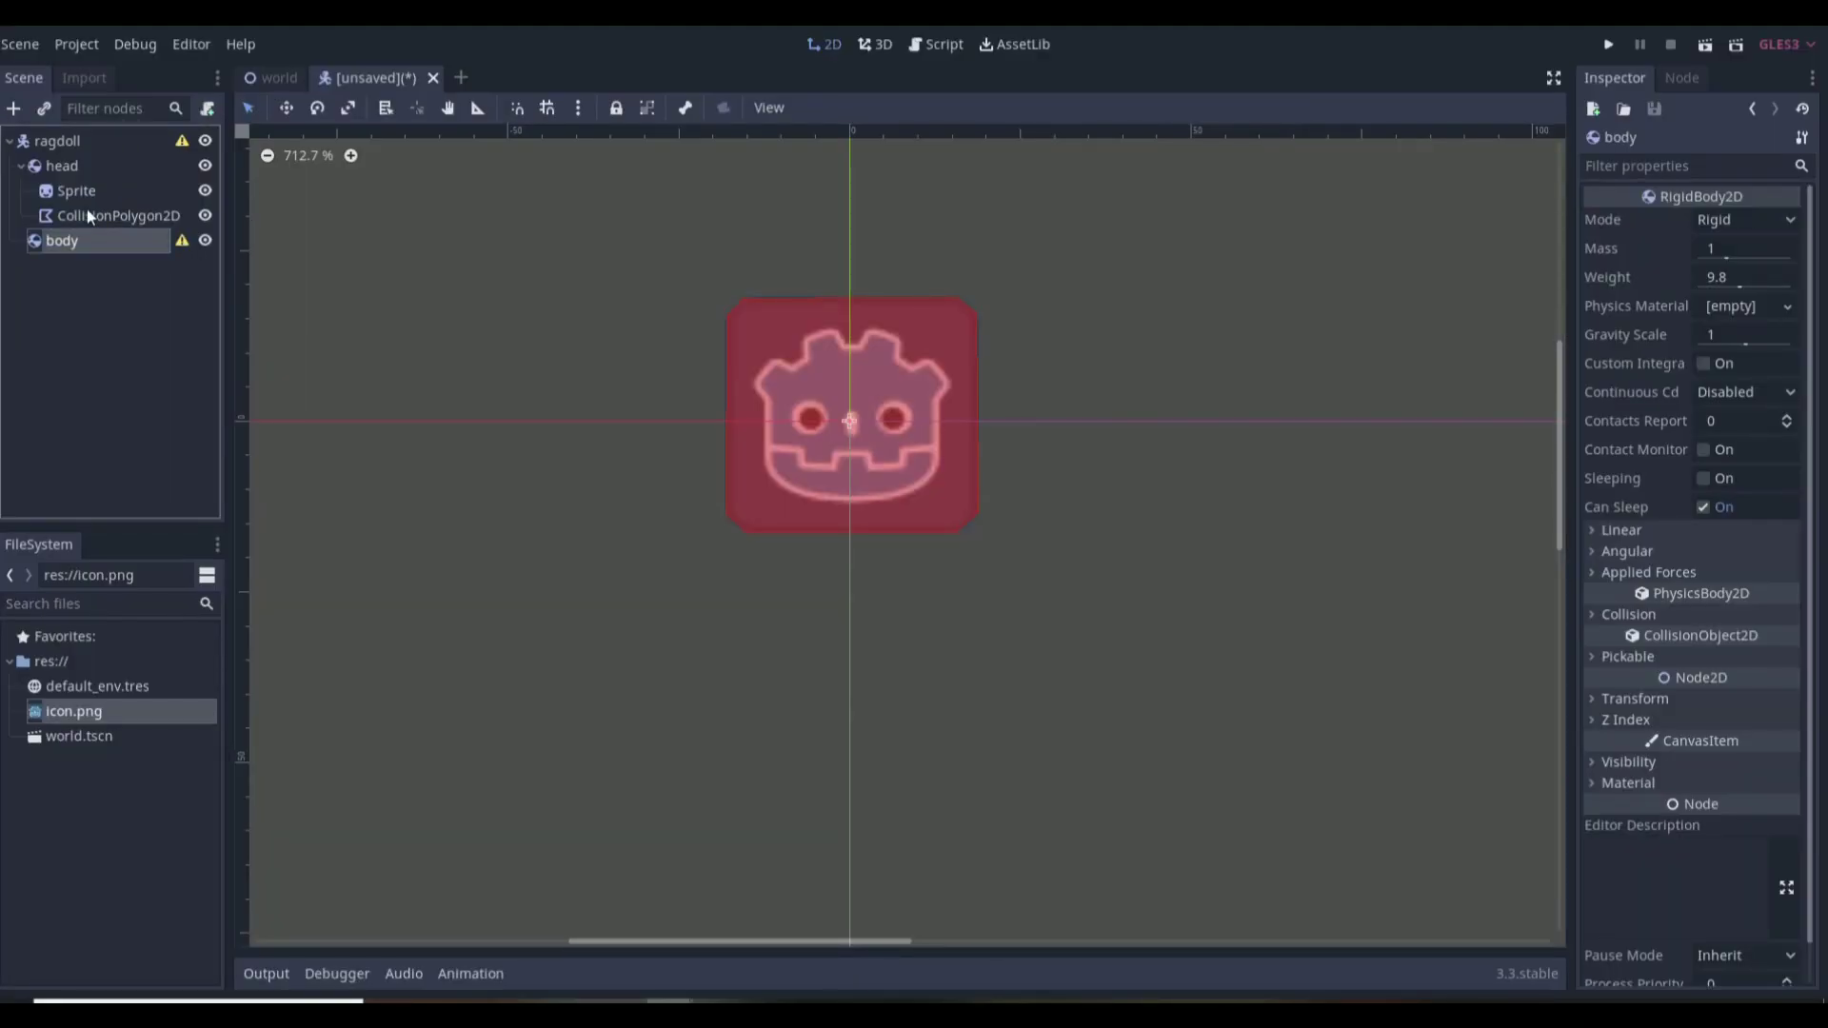
Step: Add a Sprite under body with the icon.png texture
click(13, 108)
text(sprit)
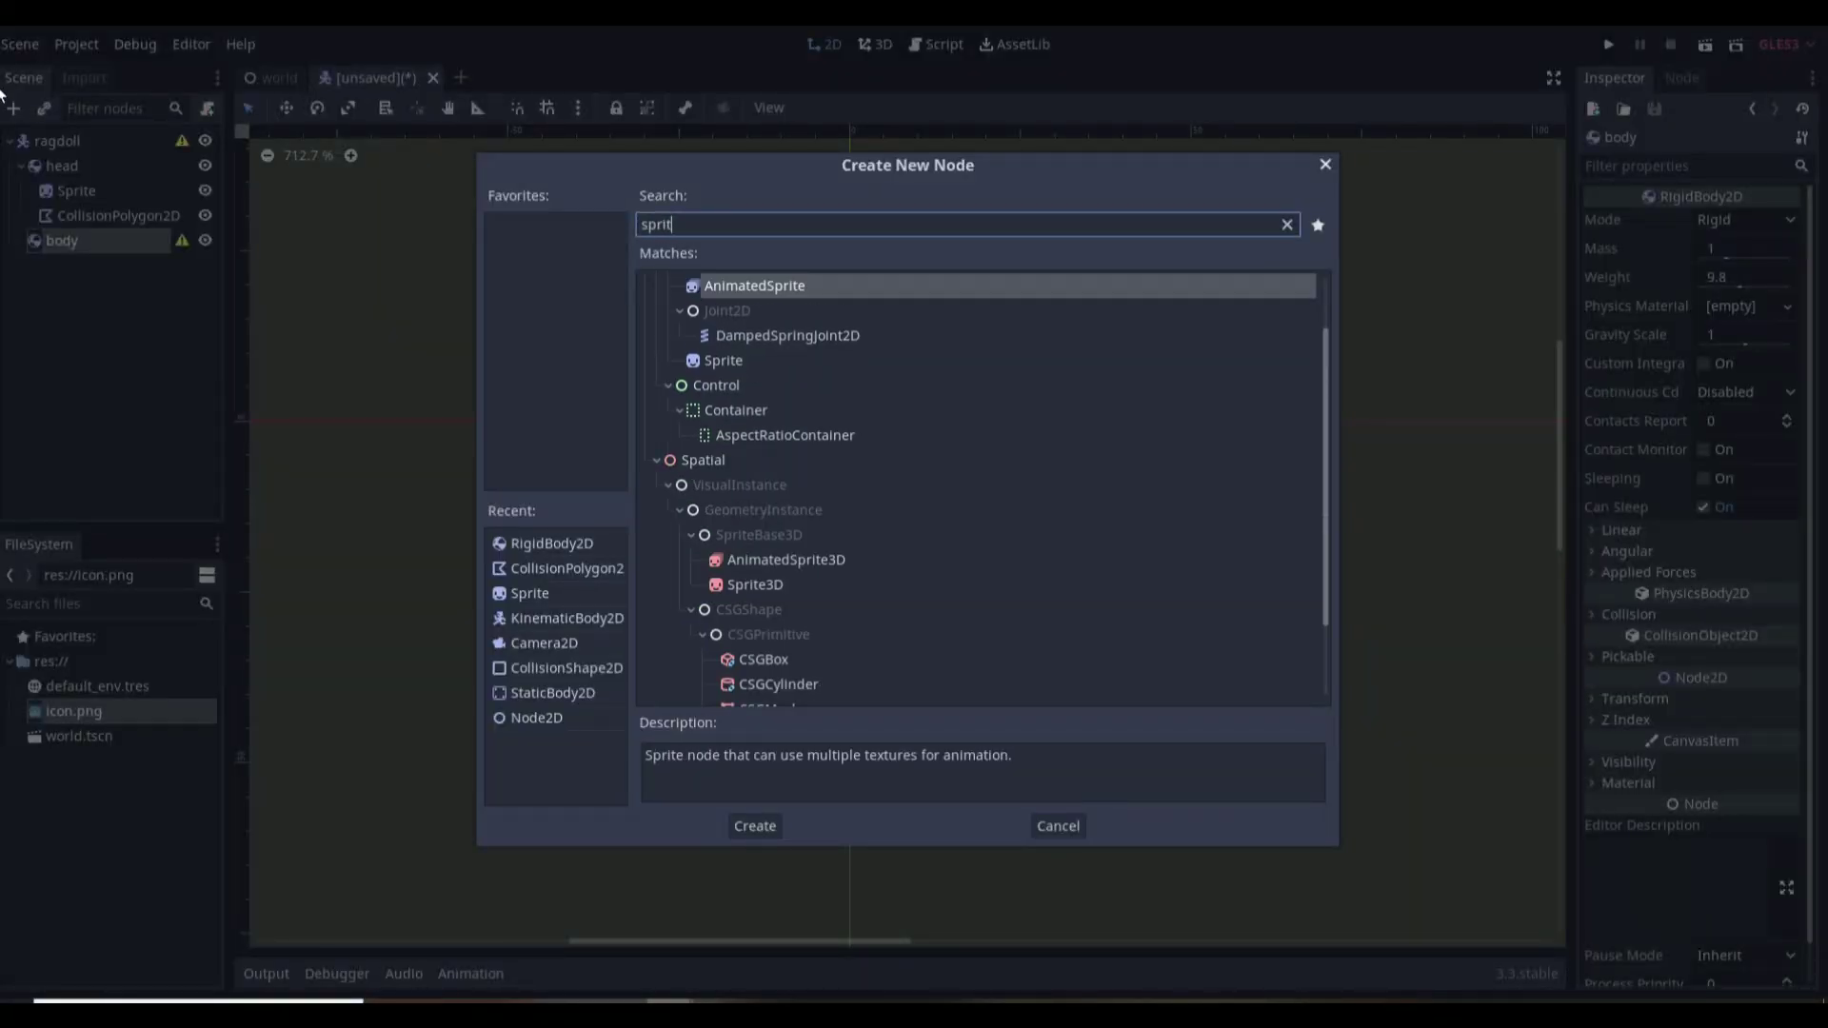
key(Down)
key(Down)
key(Return)
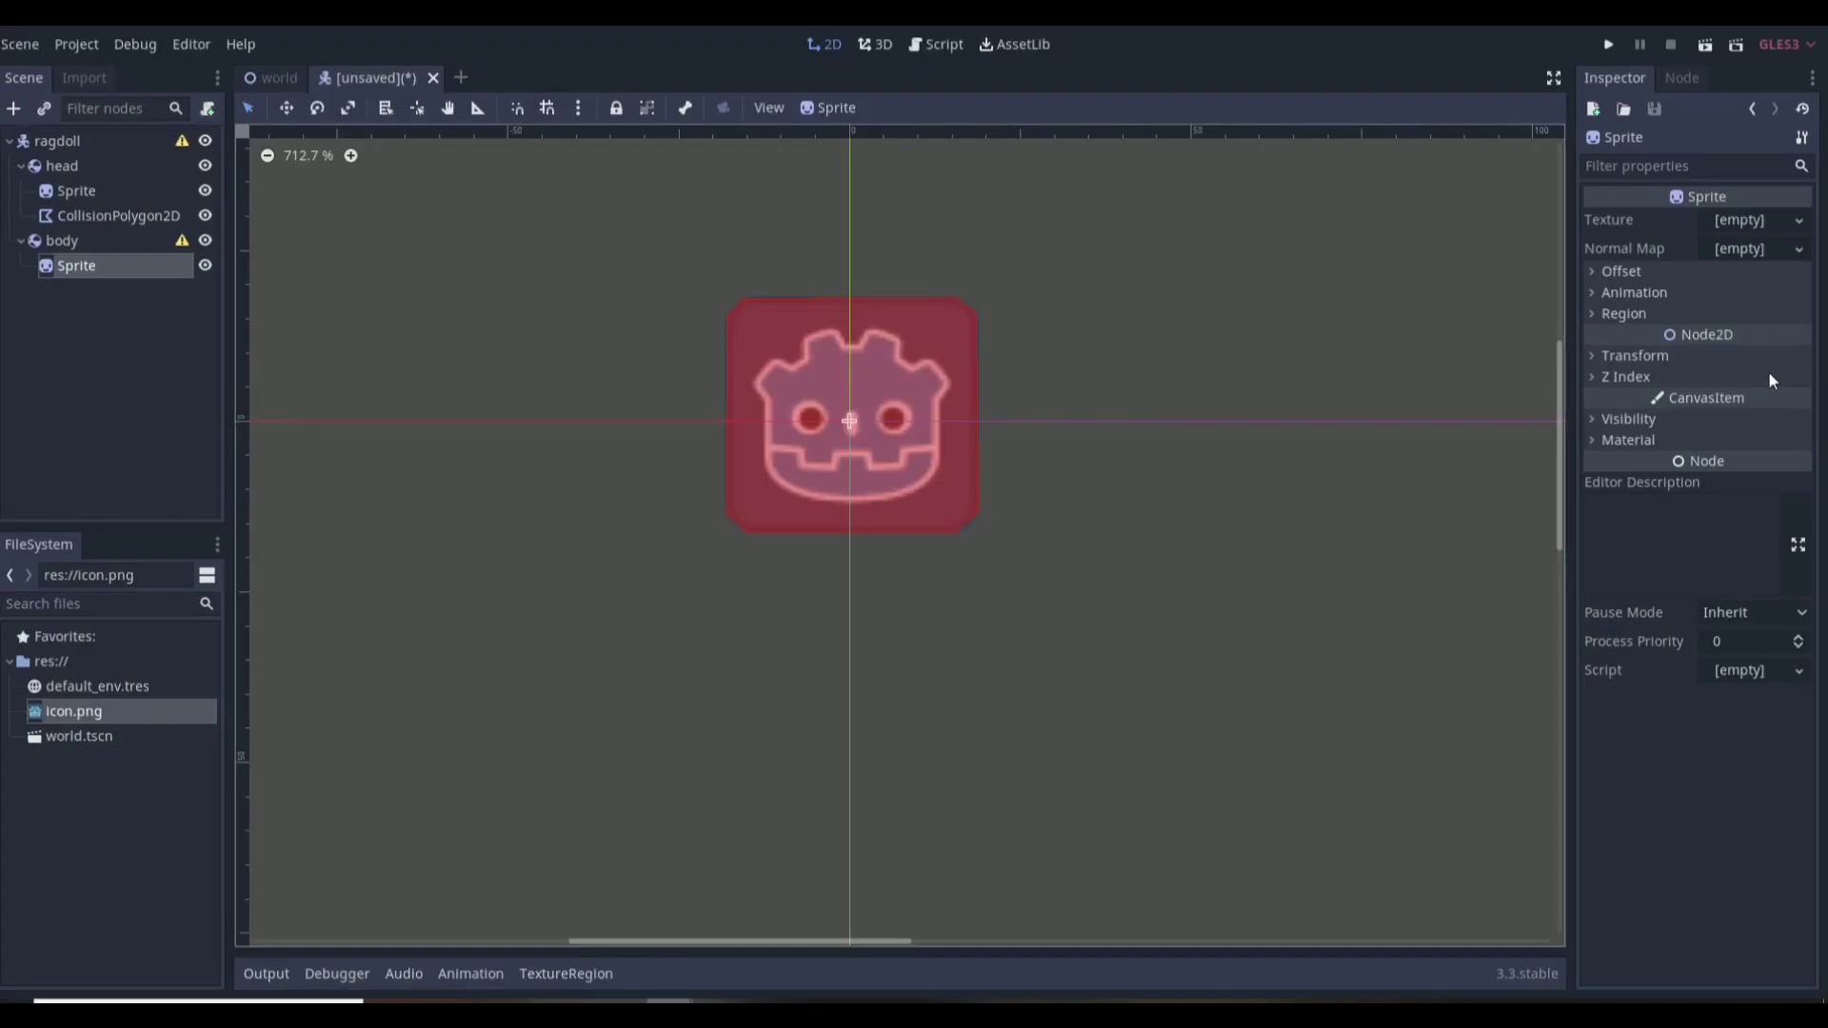
click(1749, 225)
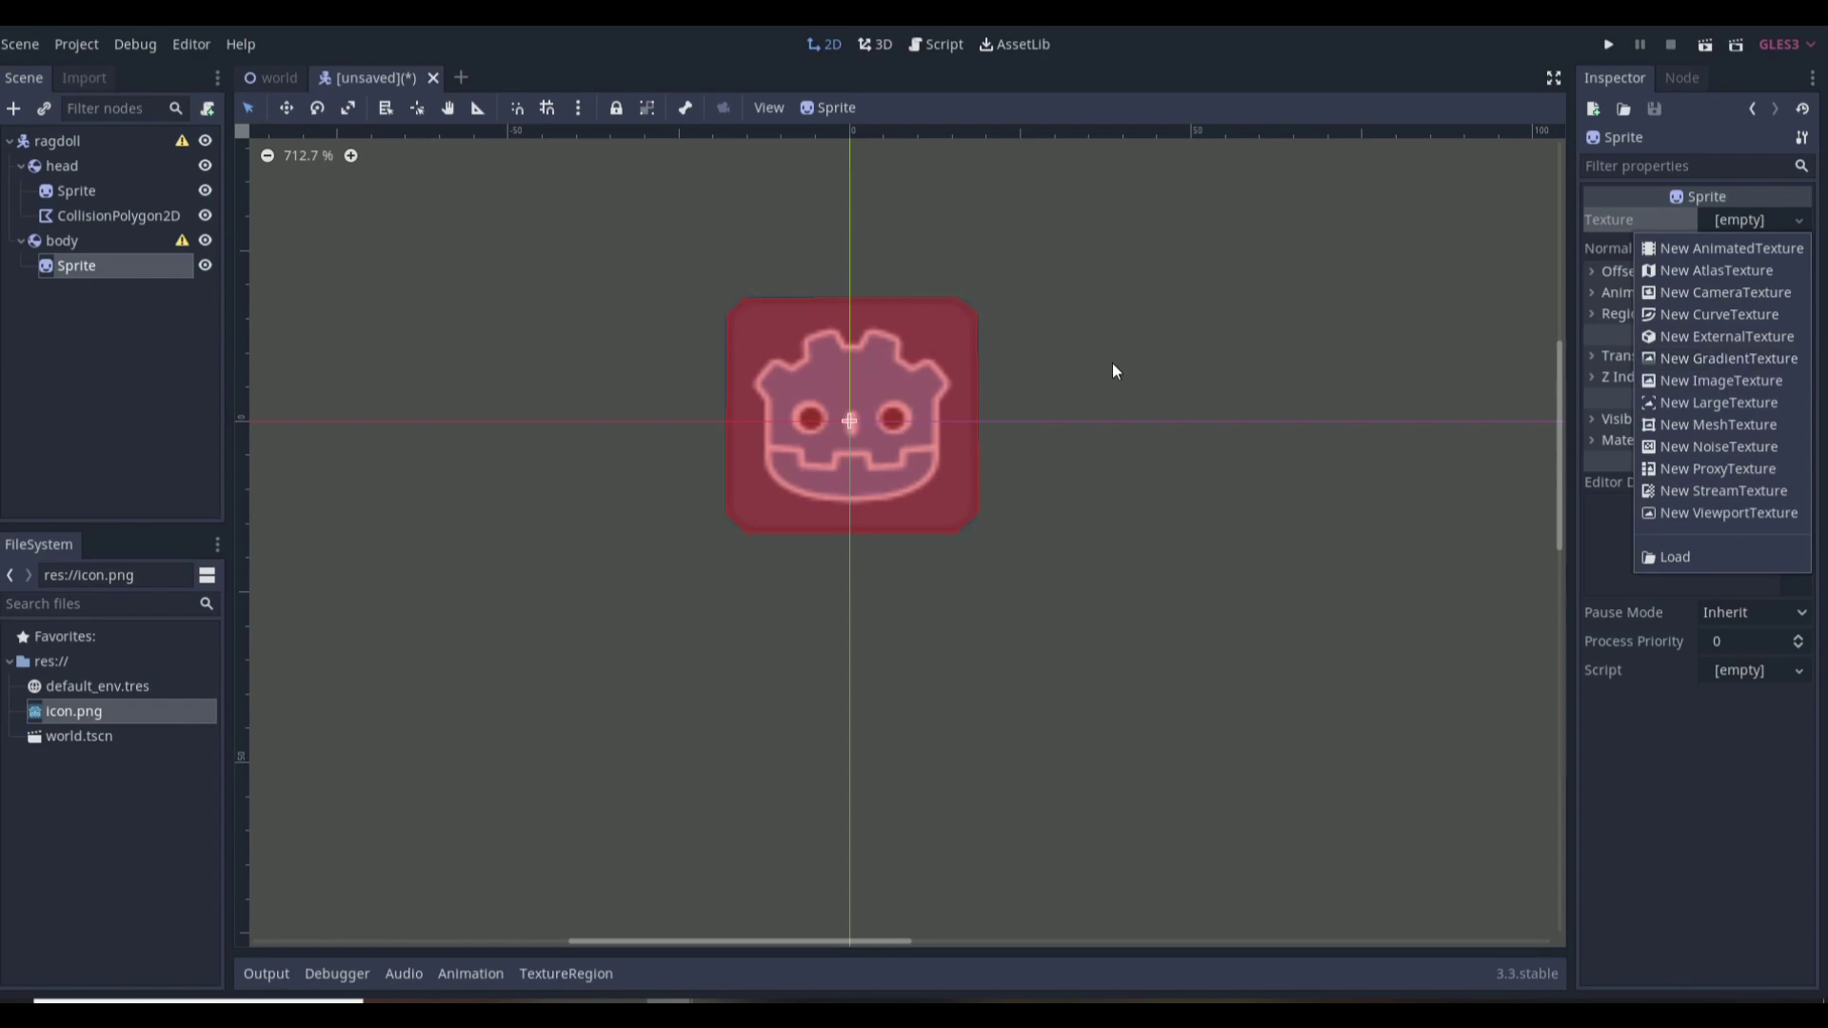
drag(40, 716, 1743, 229)
Step: Scale the body sprite into a narrow tall rectangle just below the head
scroll(1095, 514, down, 2)
drag(1083, 308, 926, 552)
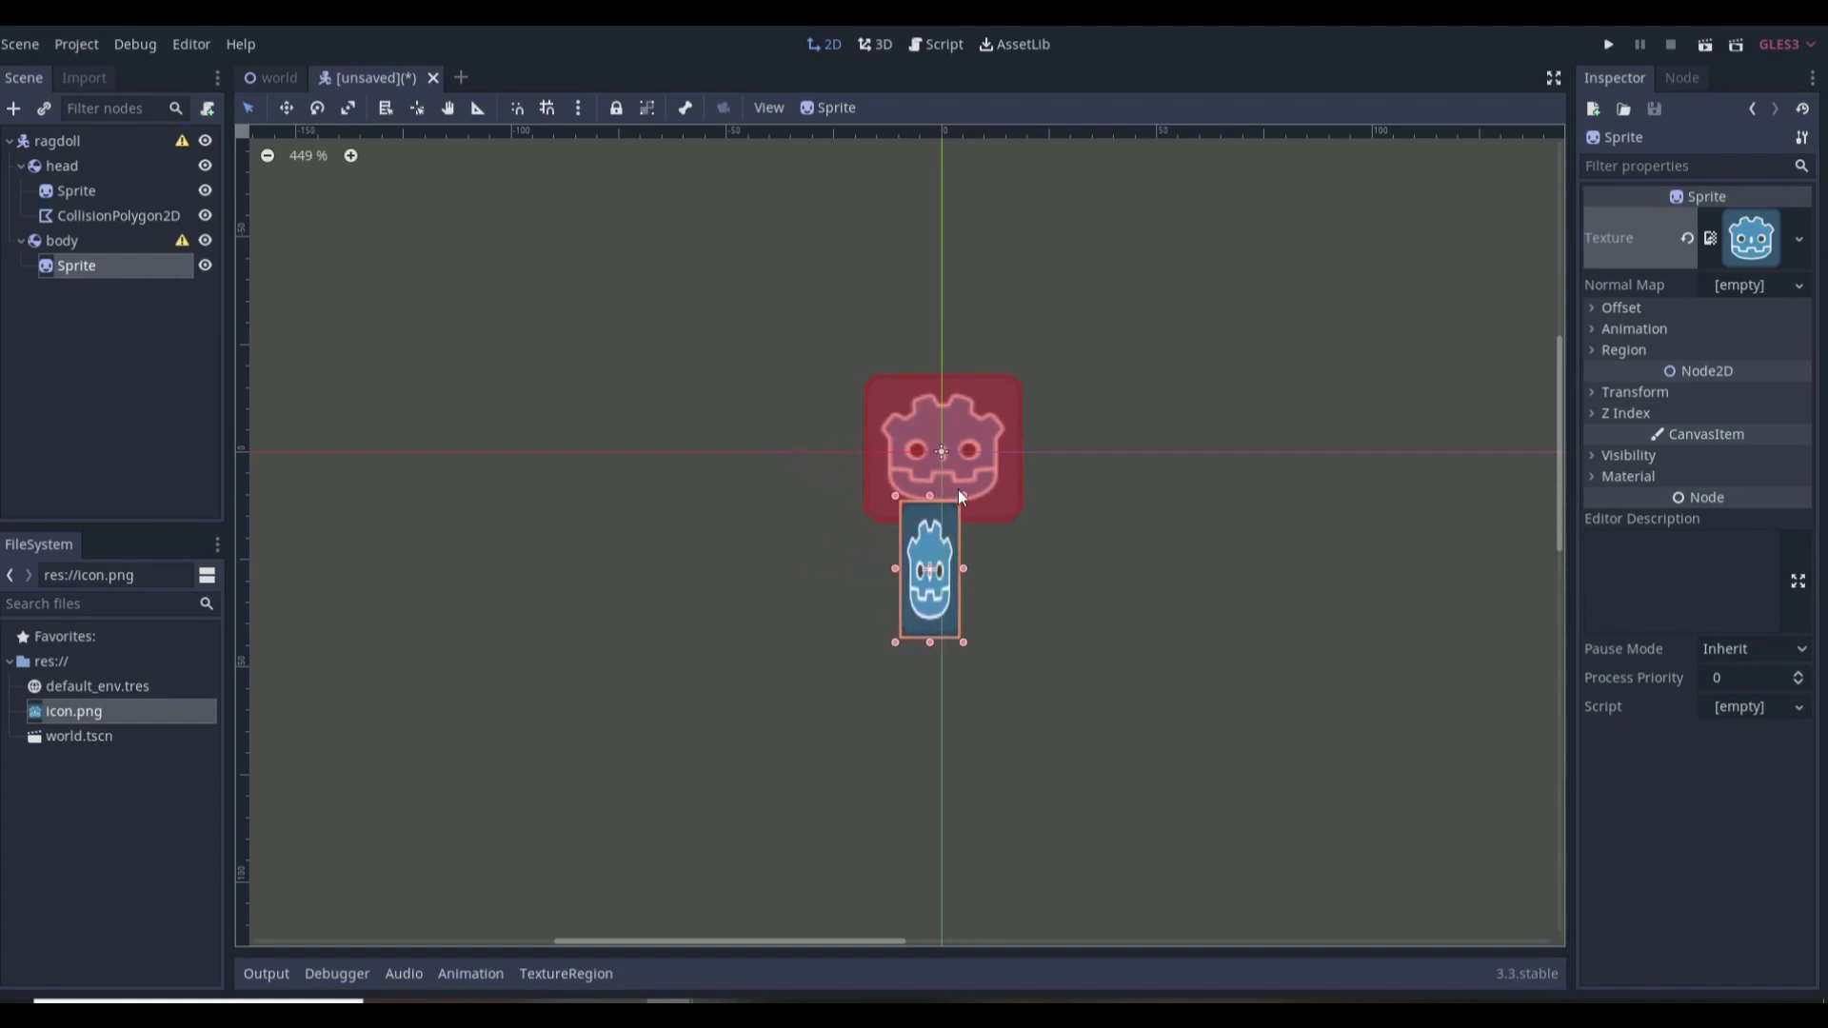
drag(958, 492, 963, 554)
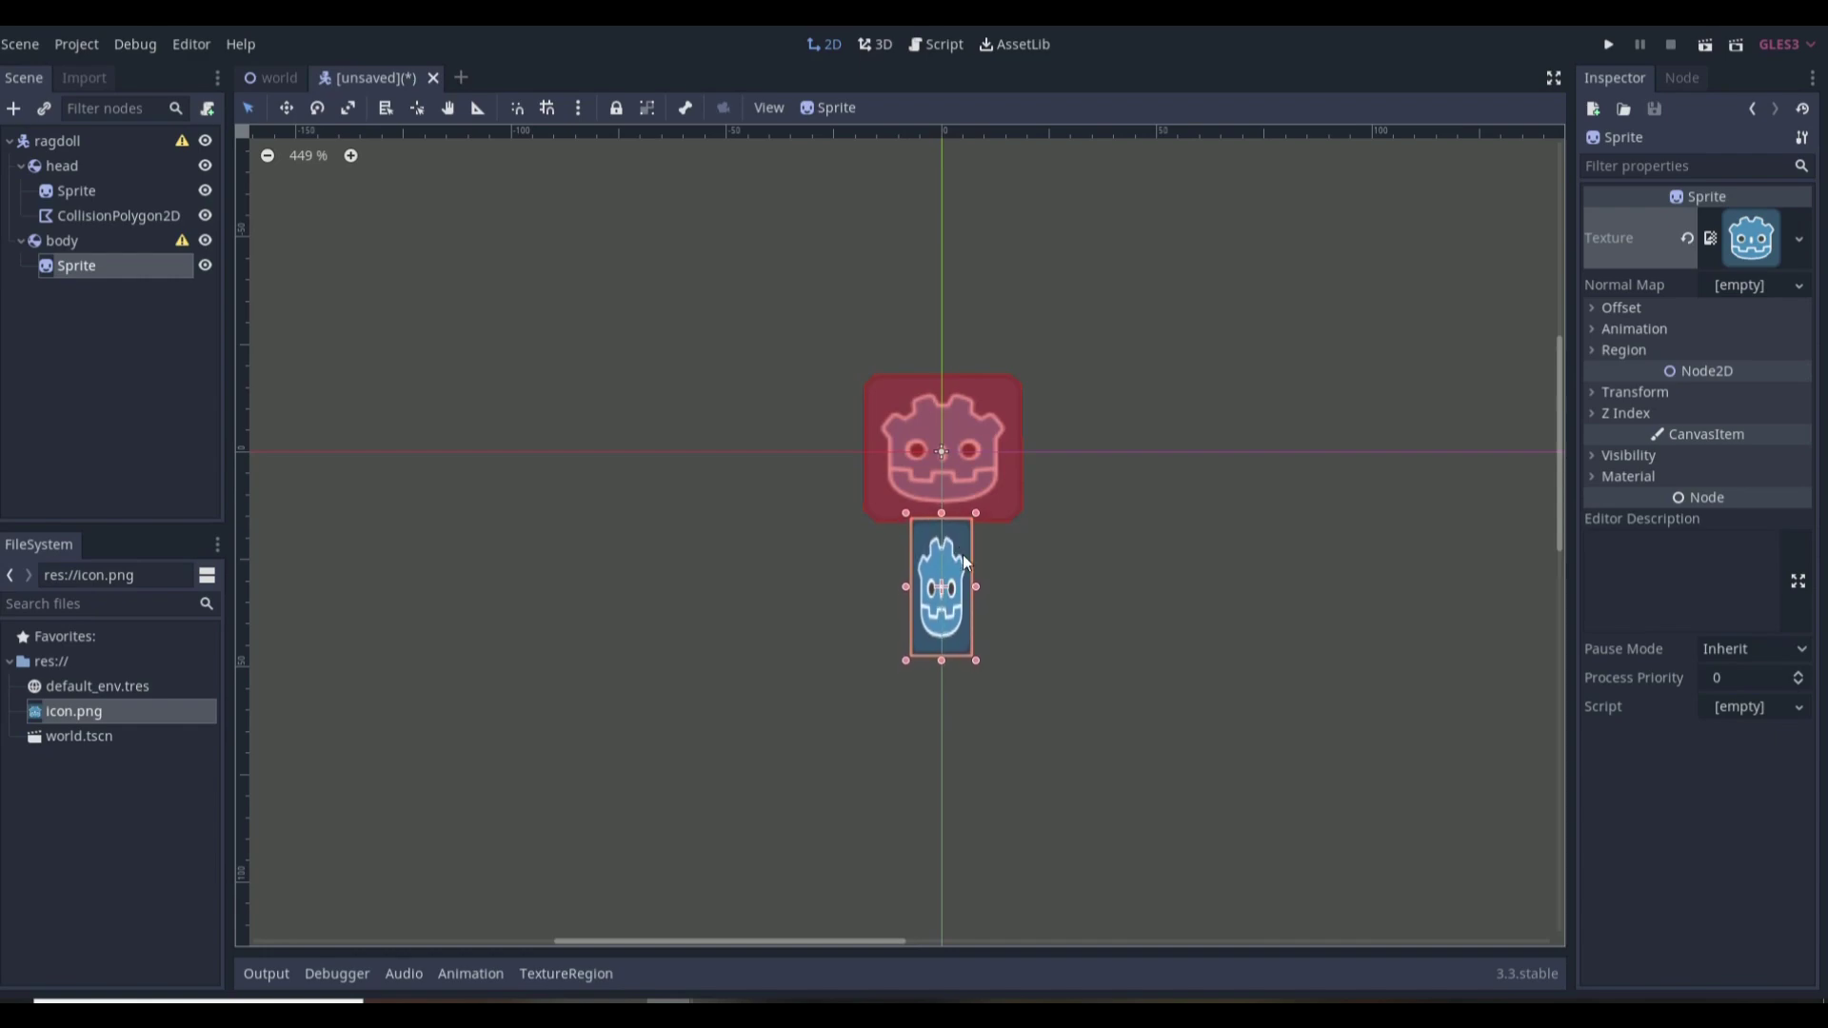
scroll(979, 692, up, 2)
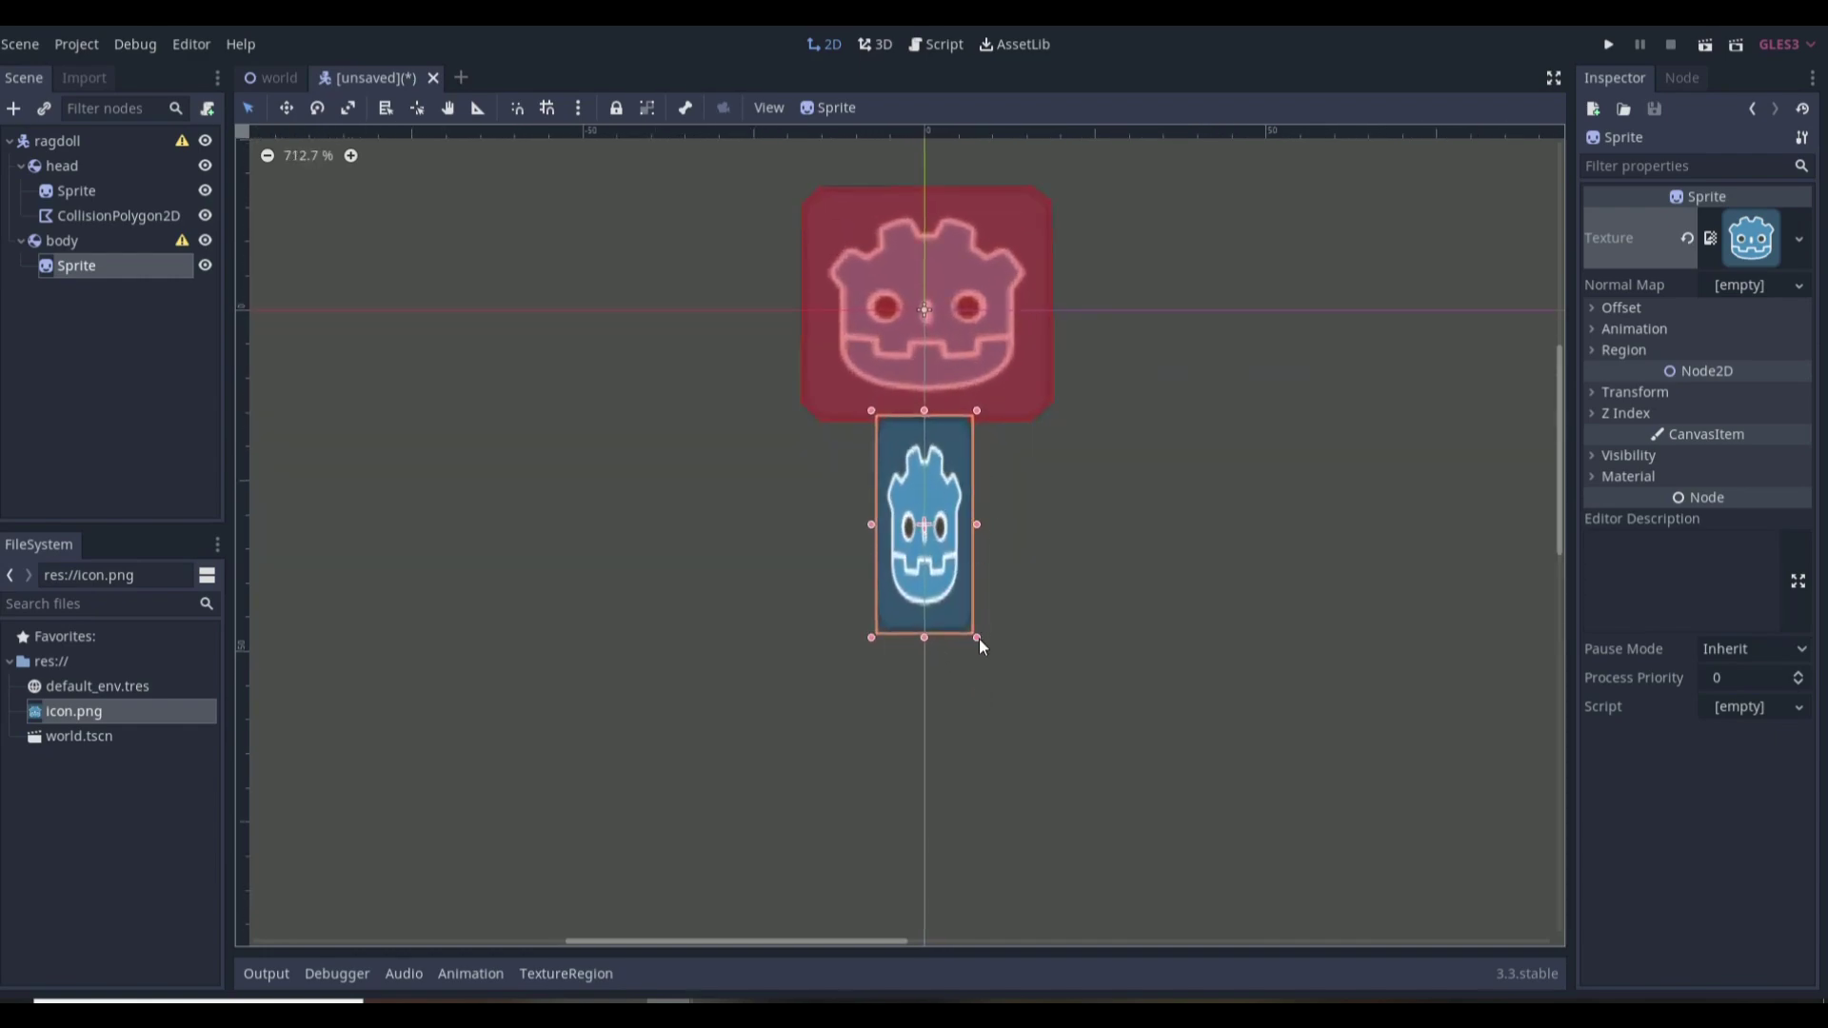
drag(978, 637, 983, 639)
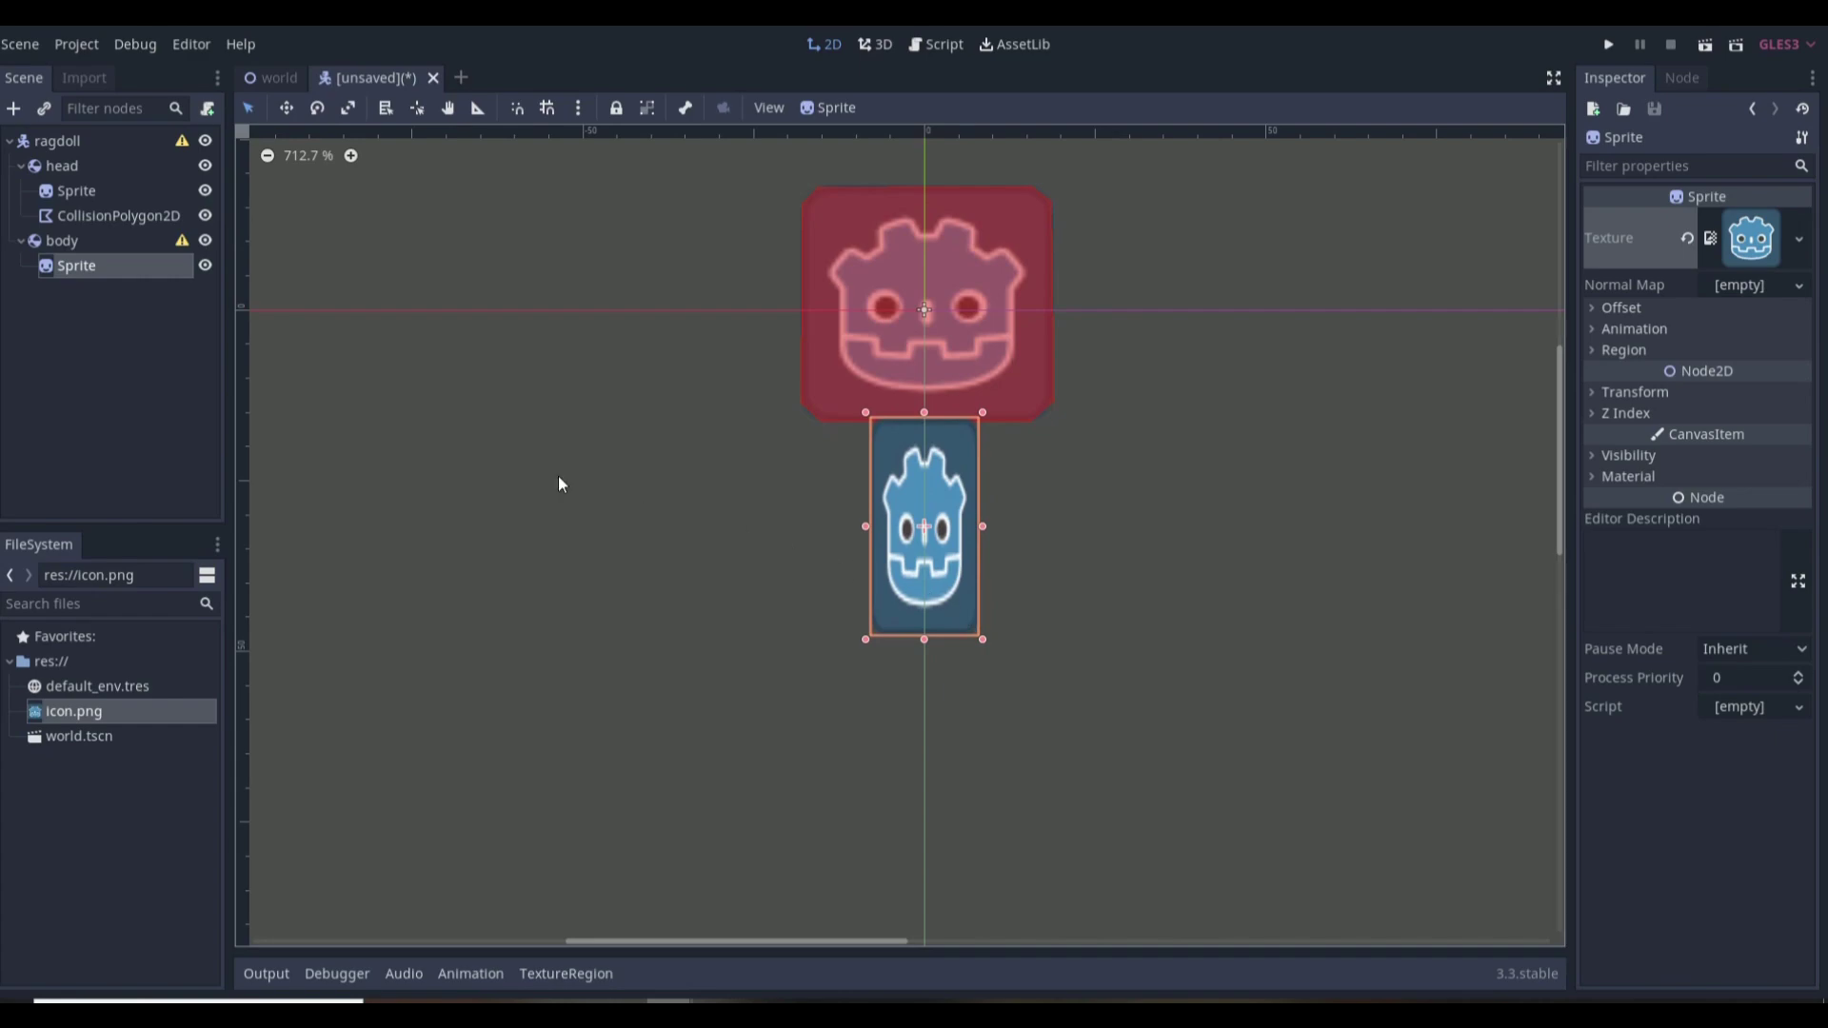
scroll(334, 367, up, 1)
click(110, 243)
Step: Add a collision shape node under body, then delete it as unwanted
click(15, 108)
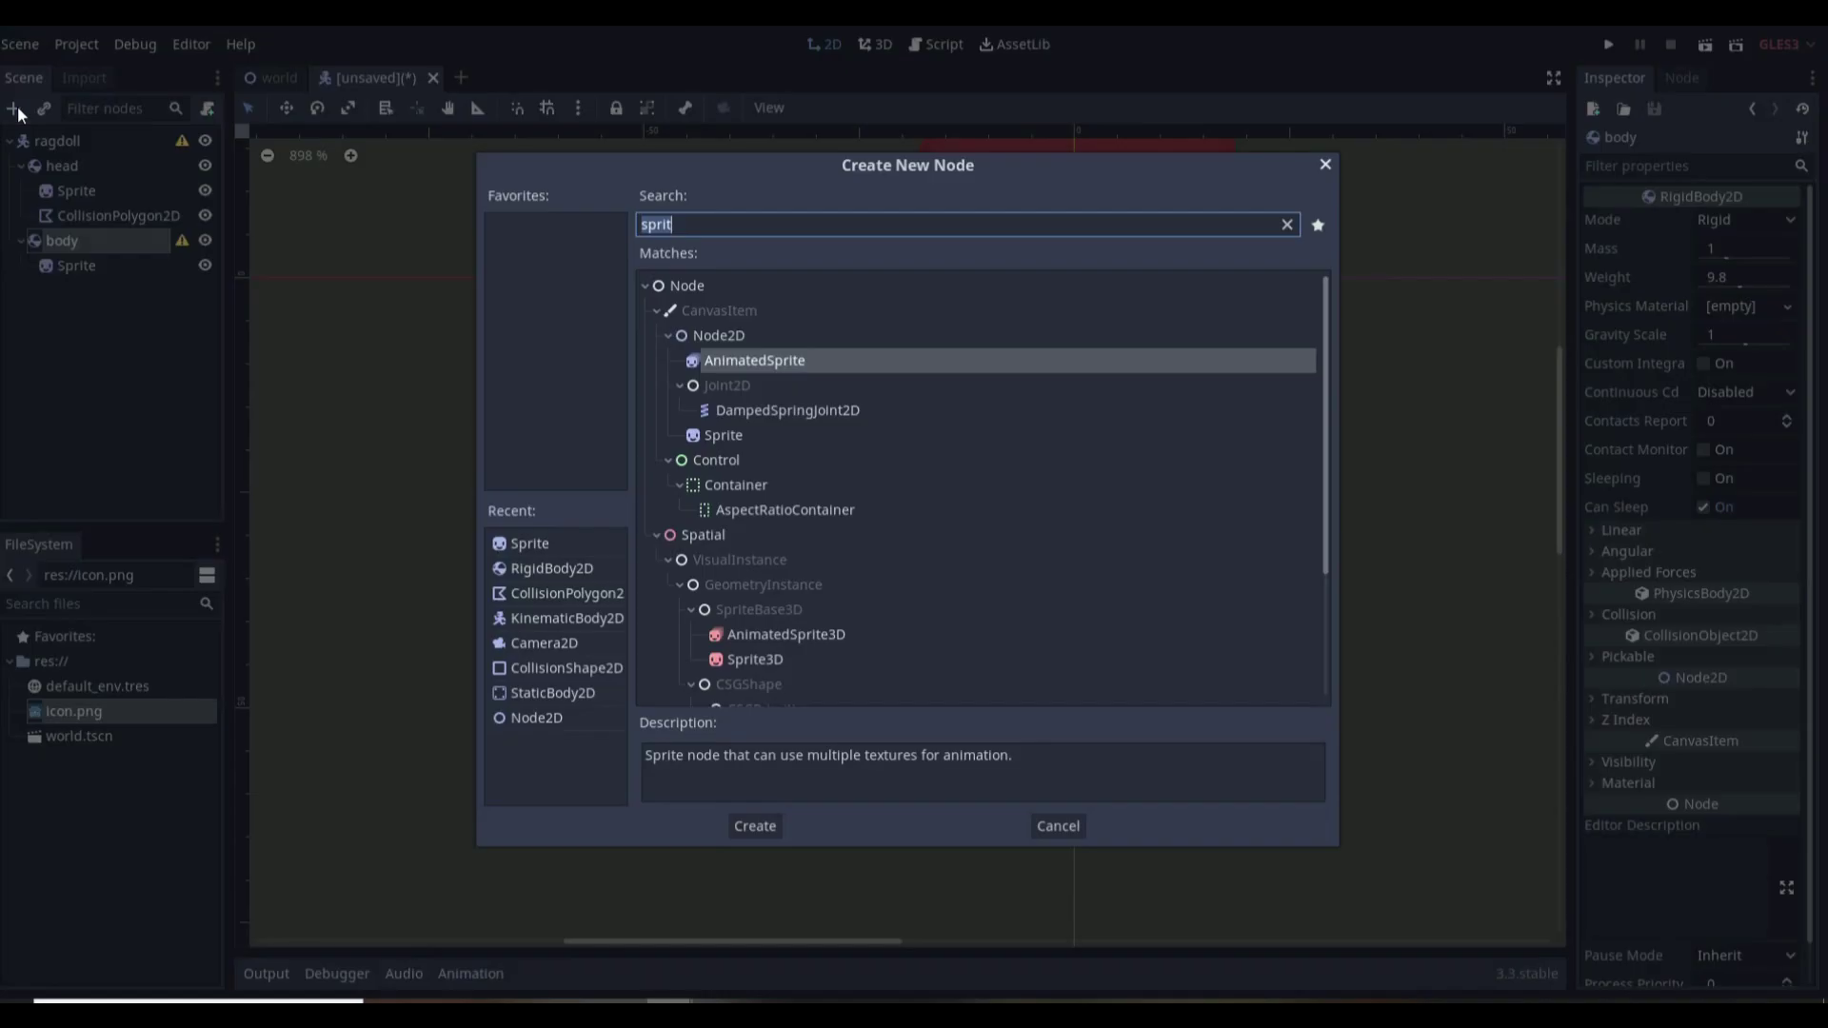
text(collis)
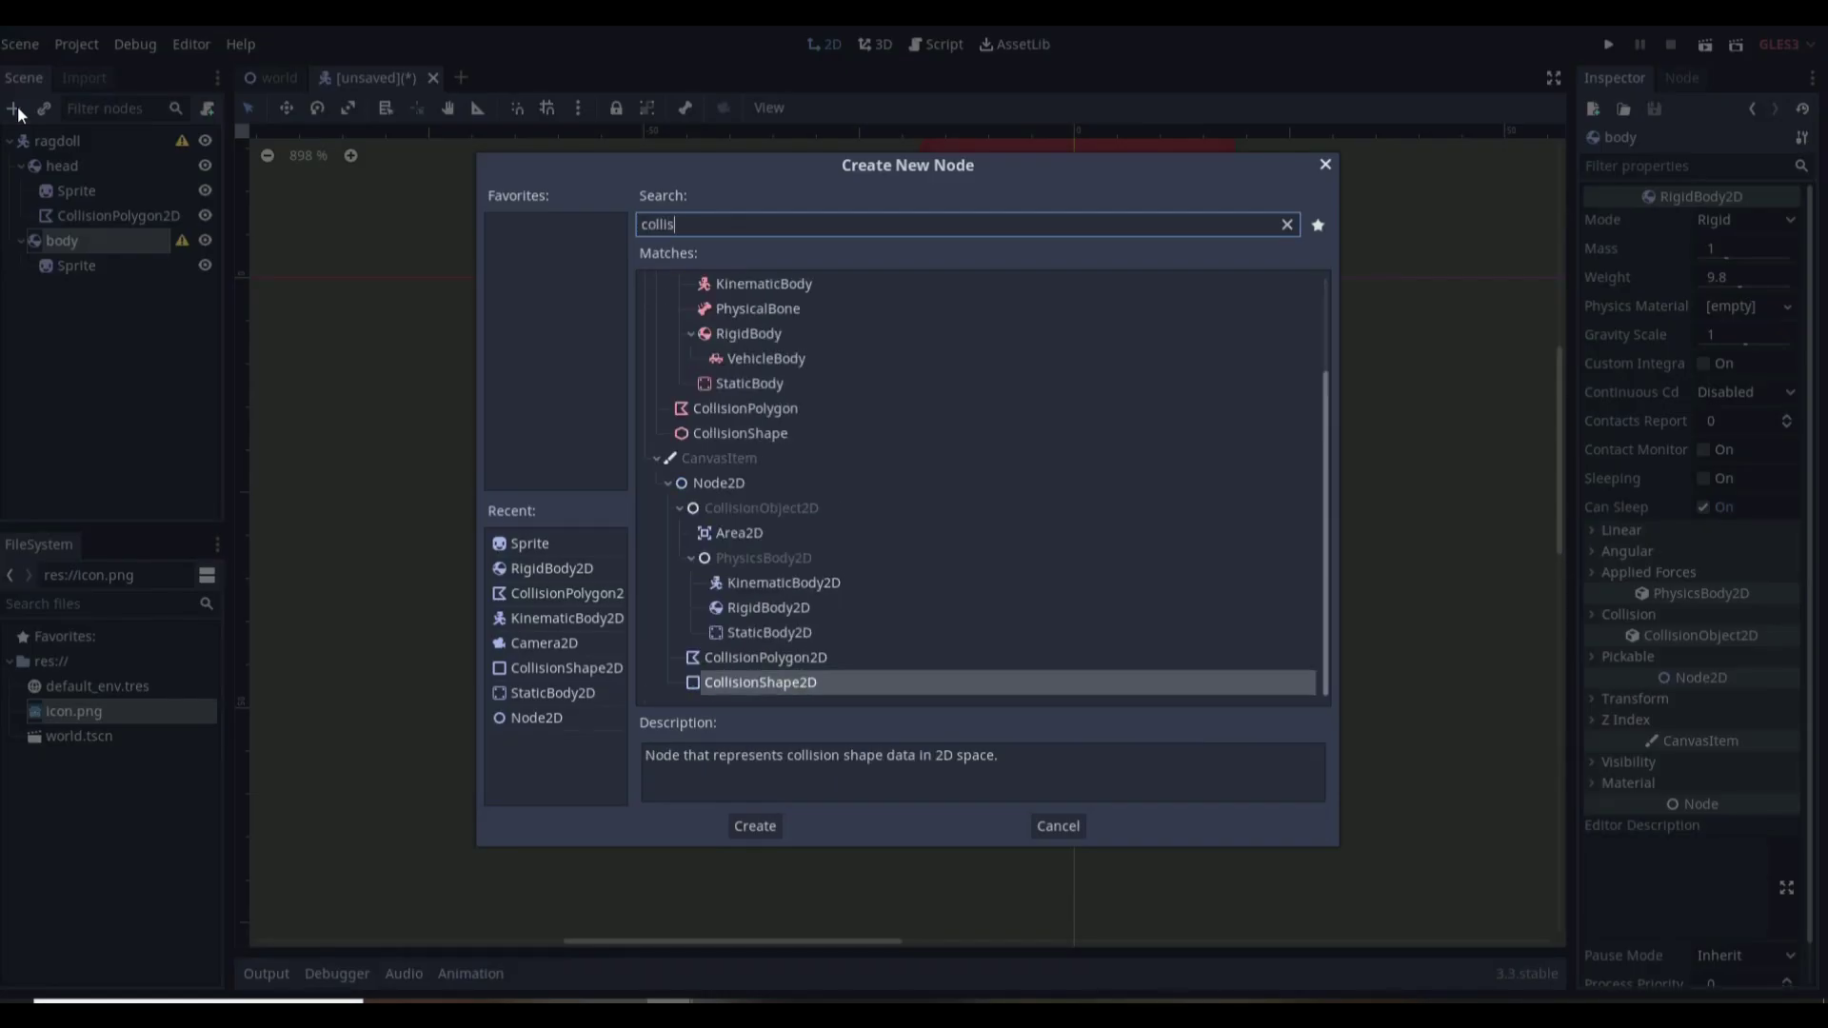
key(Return)
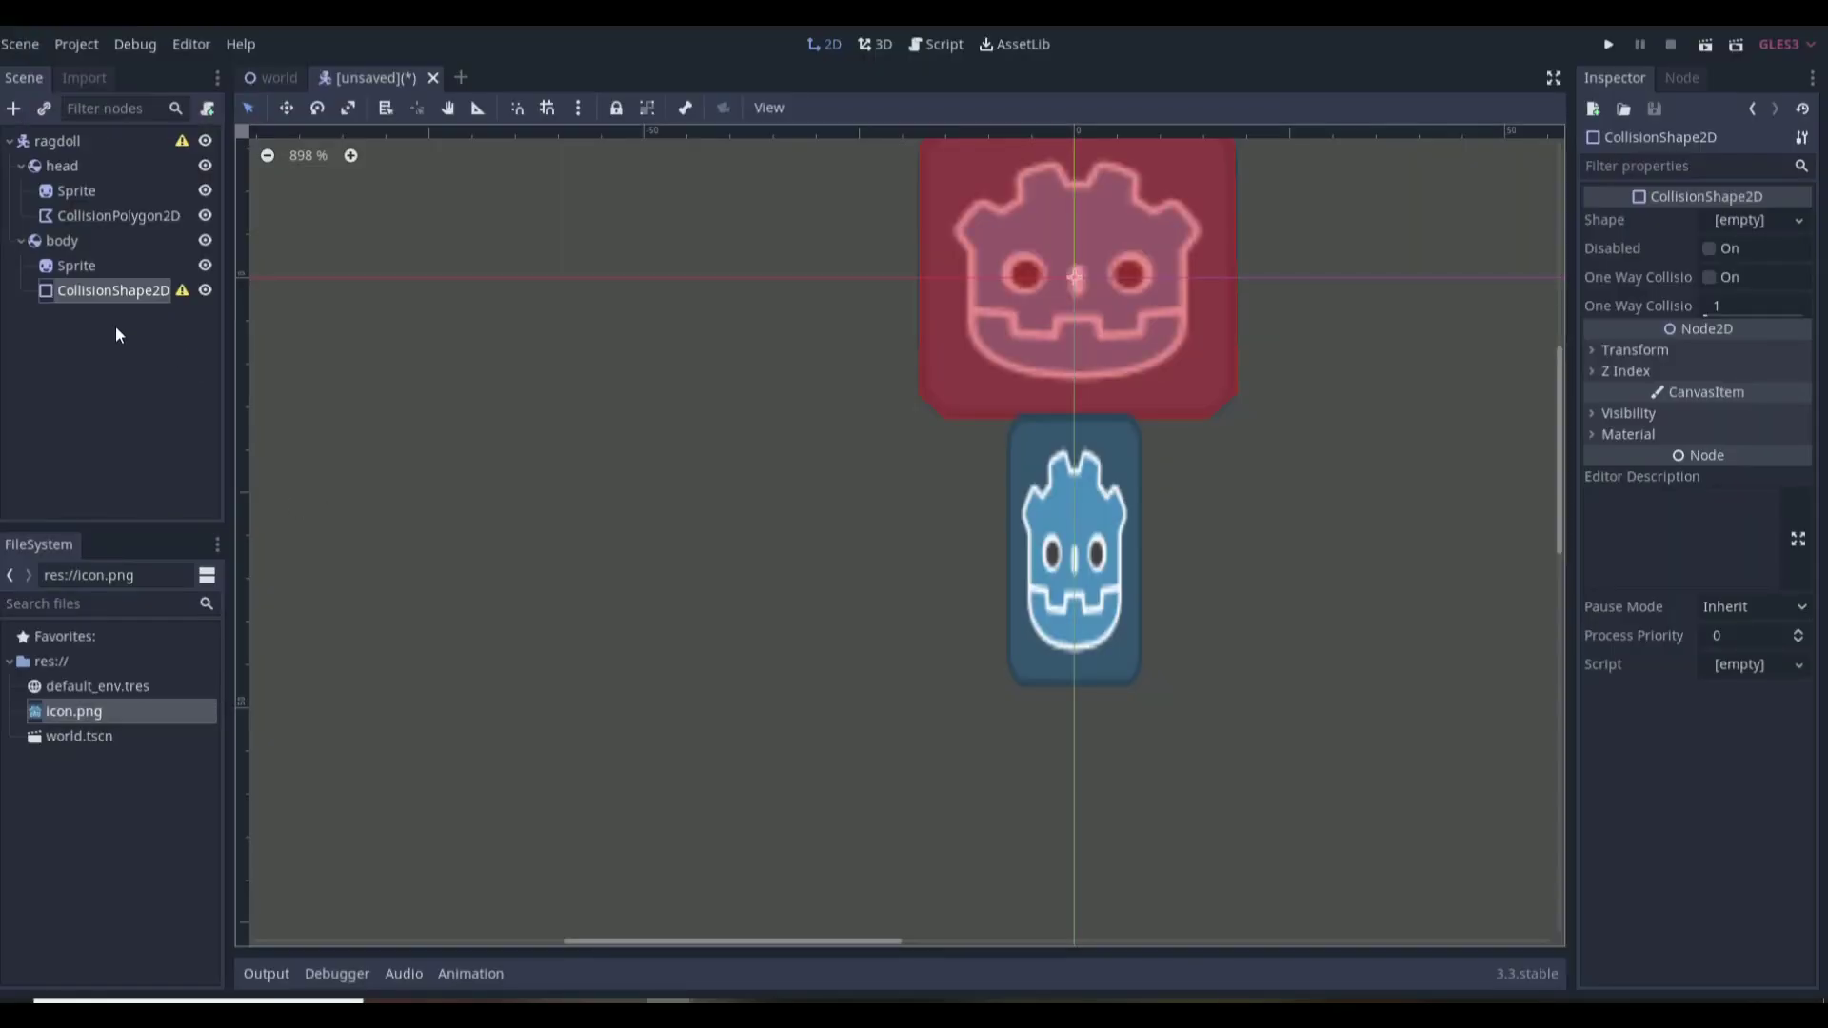
key(Delete)
click(850, 525)
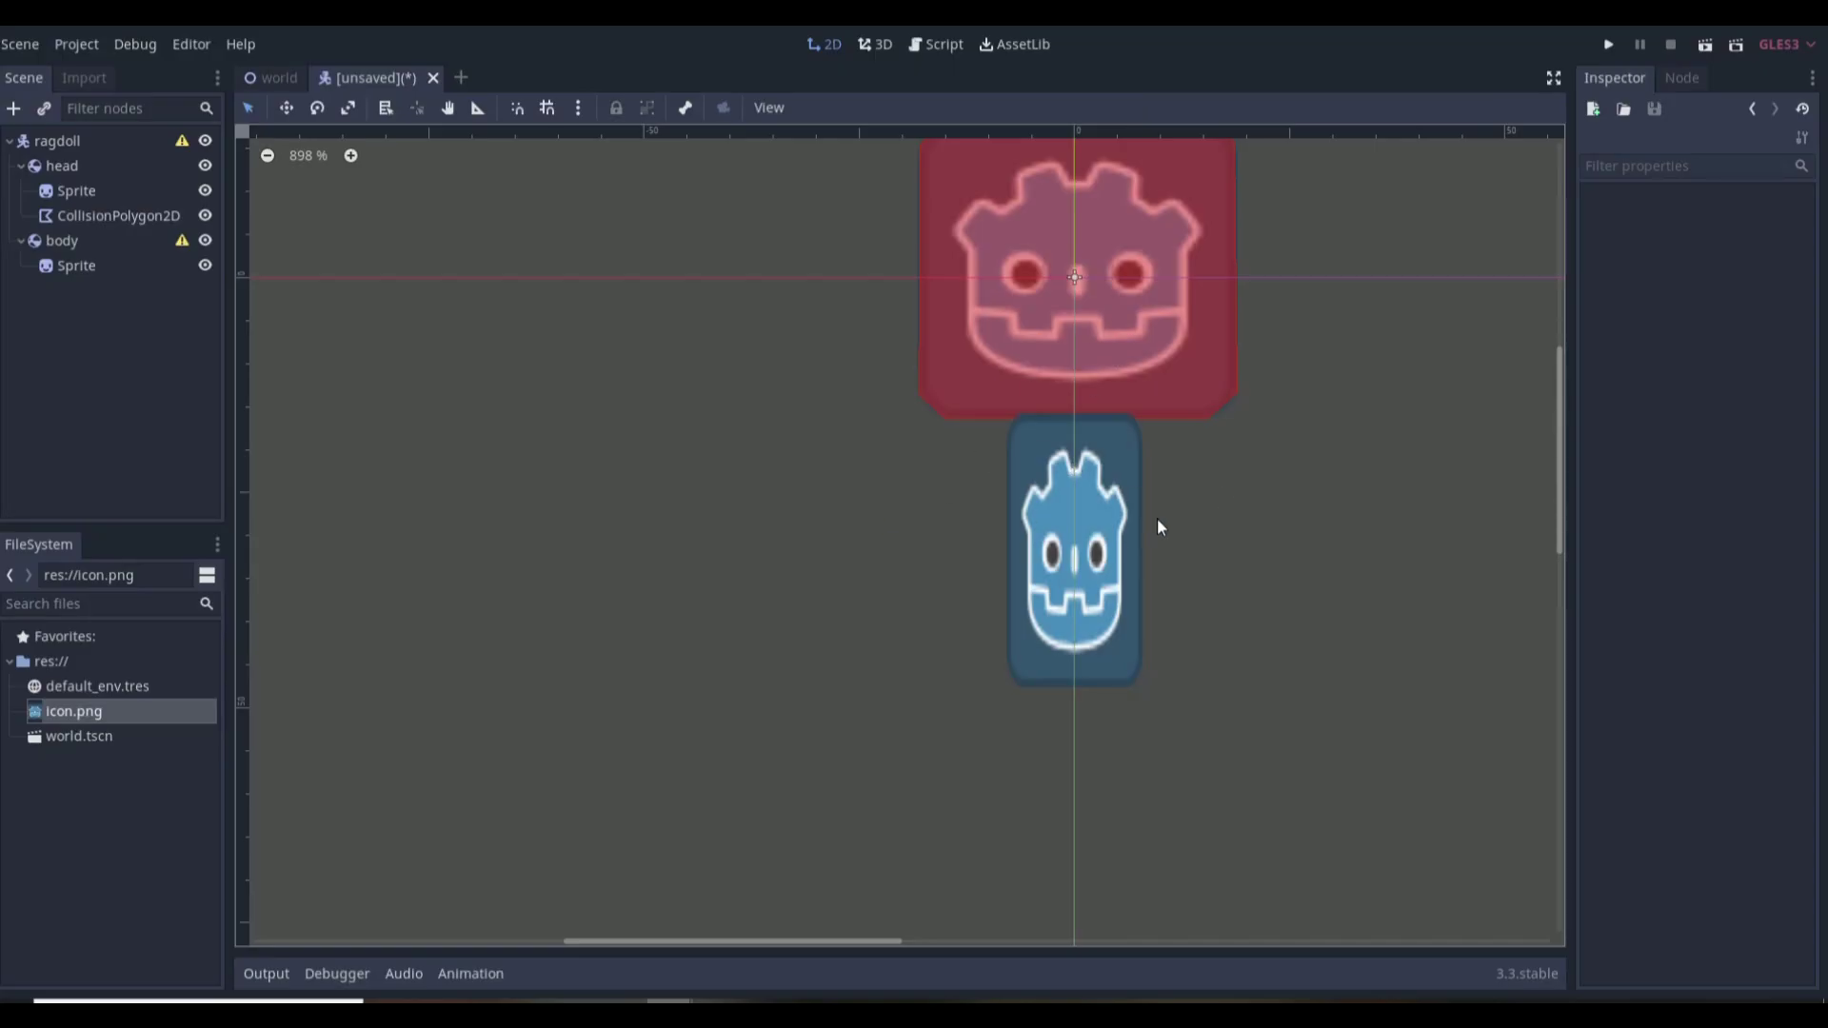
scroll(1160, 526, down, 3)
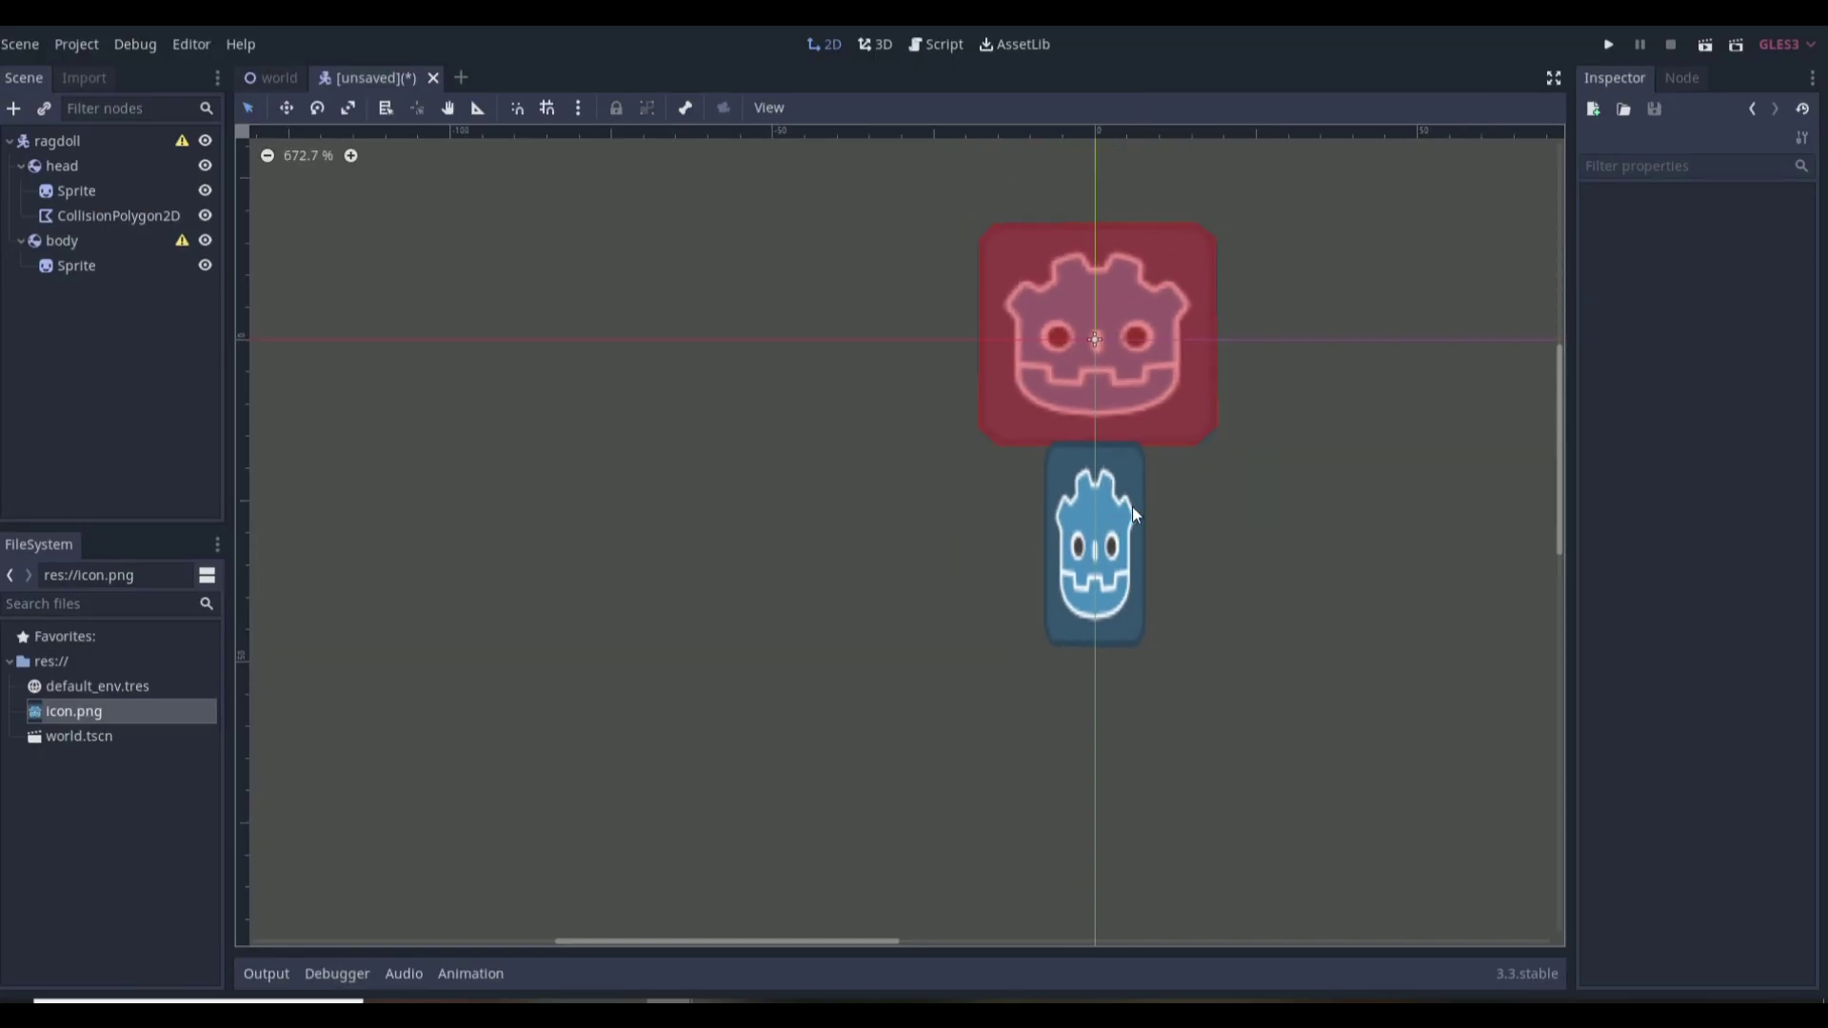
click(90, 244)
Step: Add a CollisionPolygon2D under body, outline the body sprite, then open a new-node search
click(5, 109)
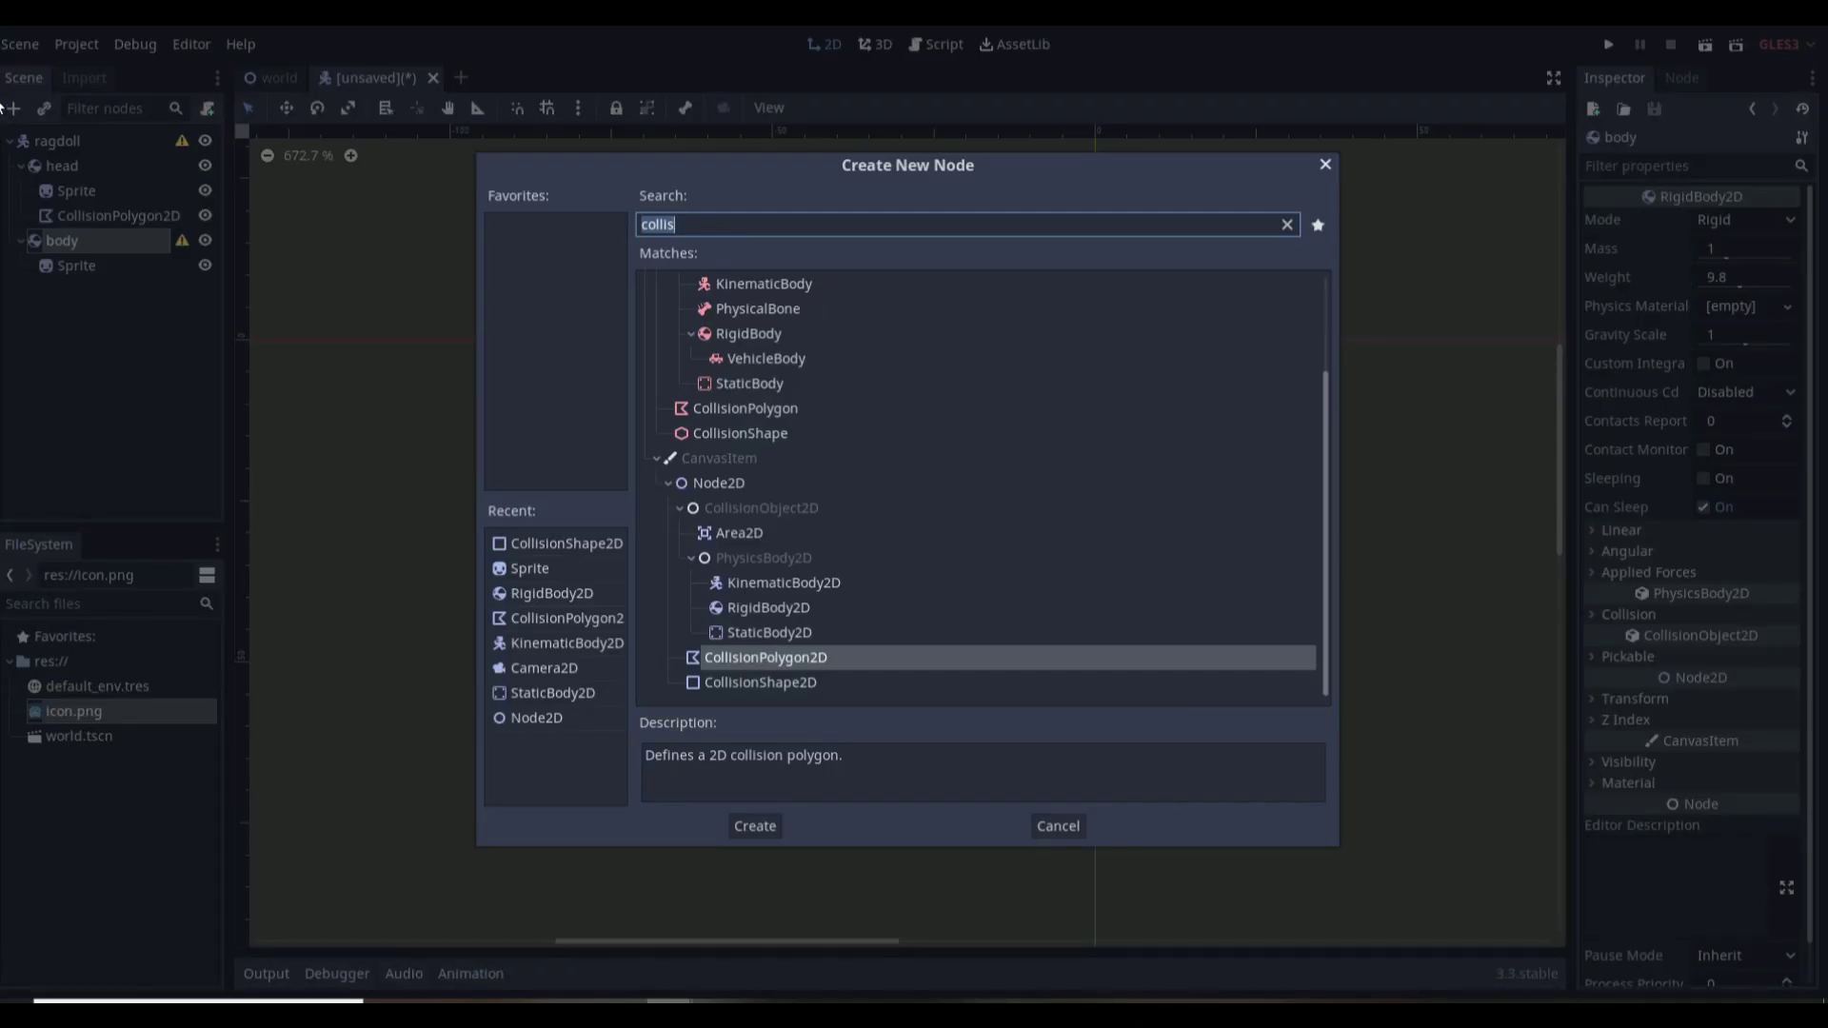
double_click(780, 655)
scroll(1285, 452, up, 4)
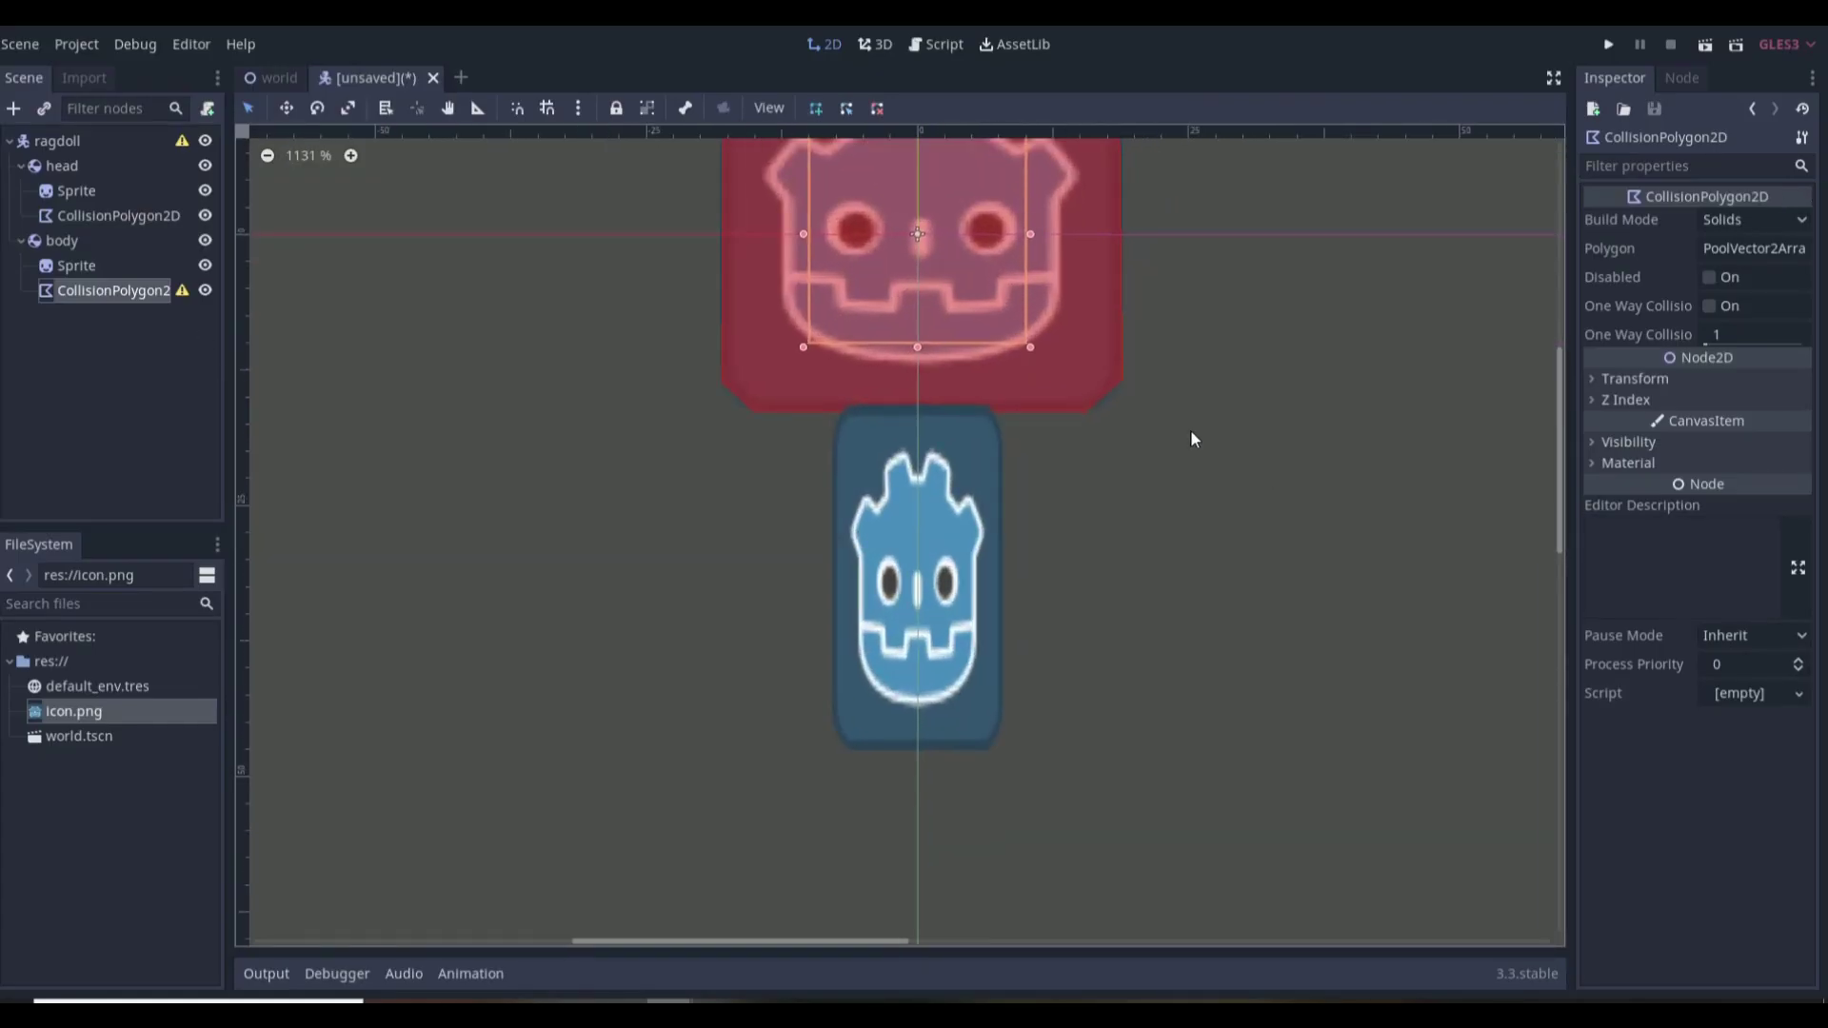
click(790, 406)
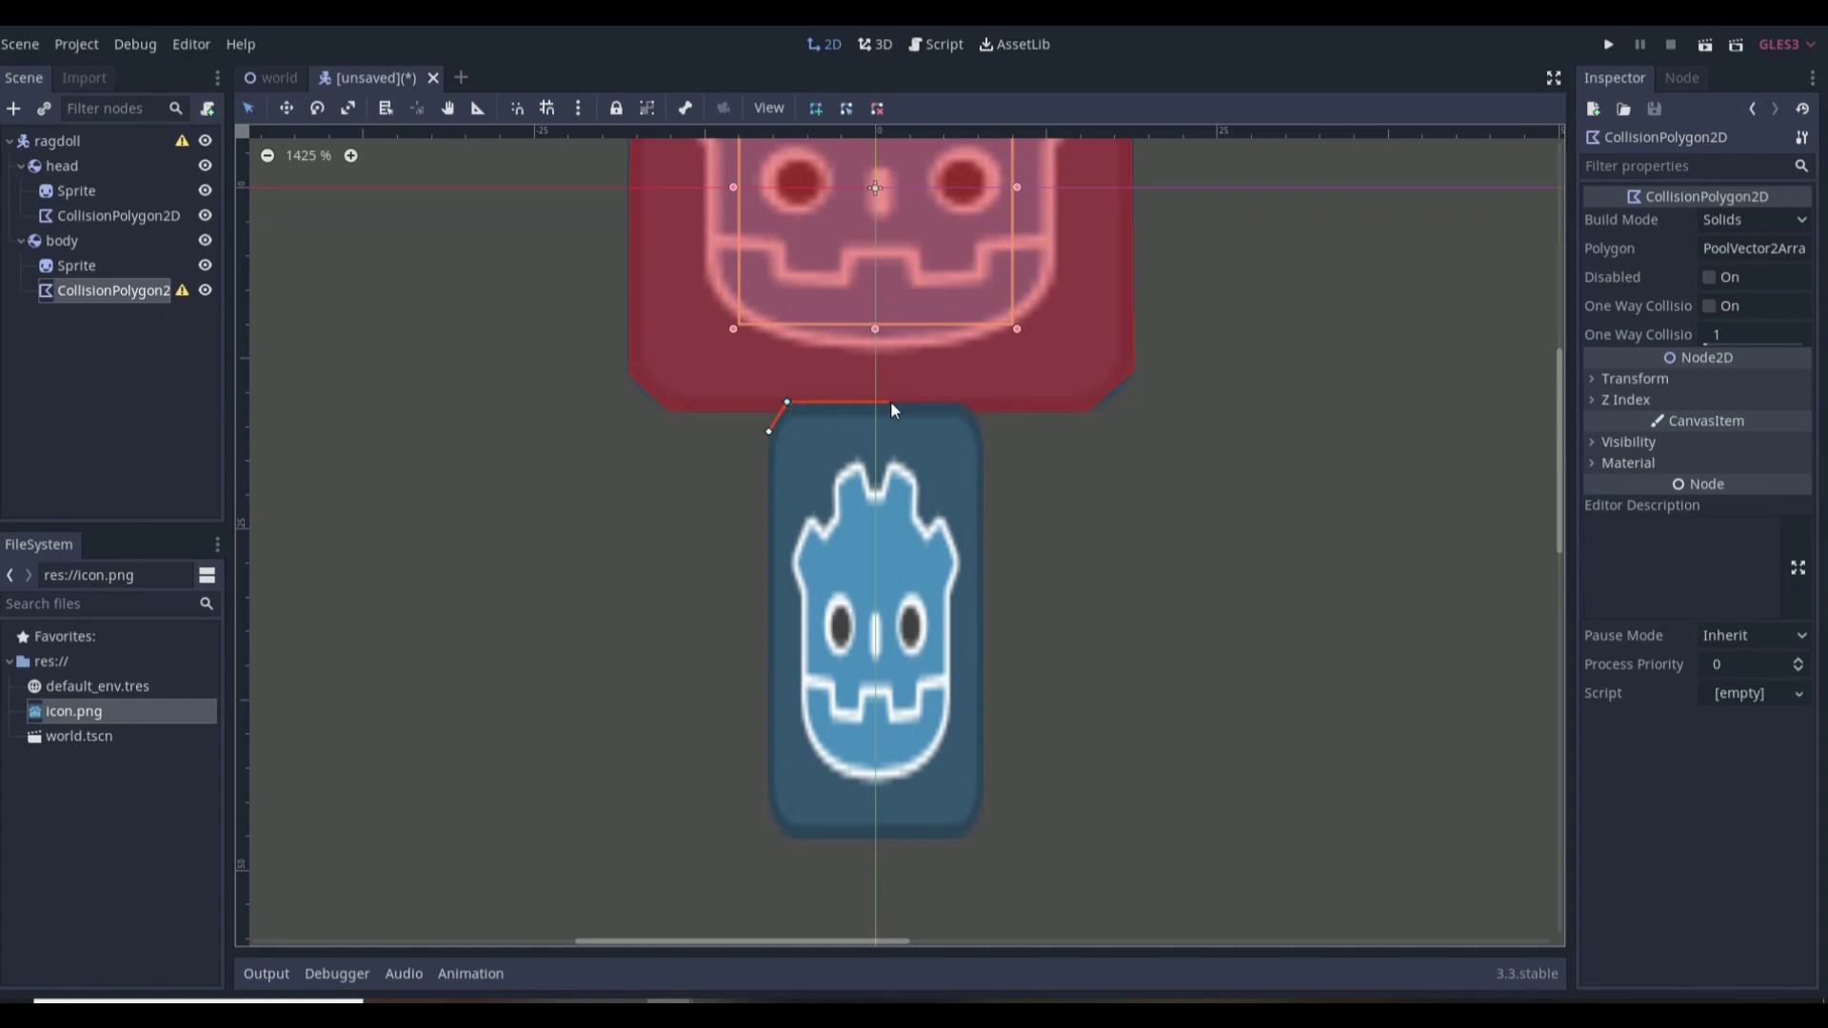
click(958, 406)
click(981, 429)
click(980, 809)
click(964, 843)
click(779, 819)
click(769, 432)
scroll(981, 573, down, 5)
key(ctrl+a)
Step: Add an arm-left RigidBody2D with an icon.png sprite stretched into a wide flat arm
text(rigid)
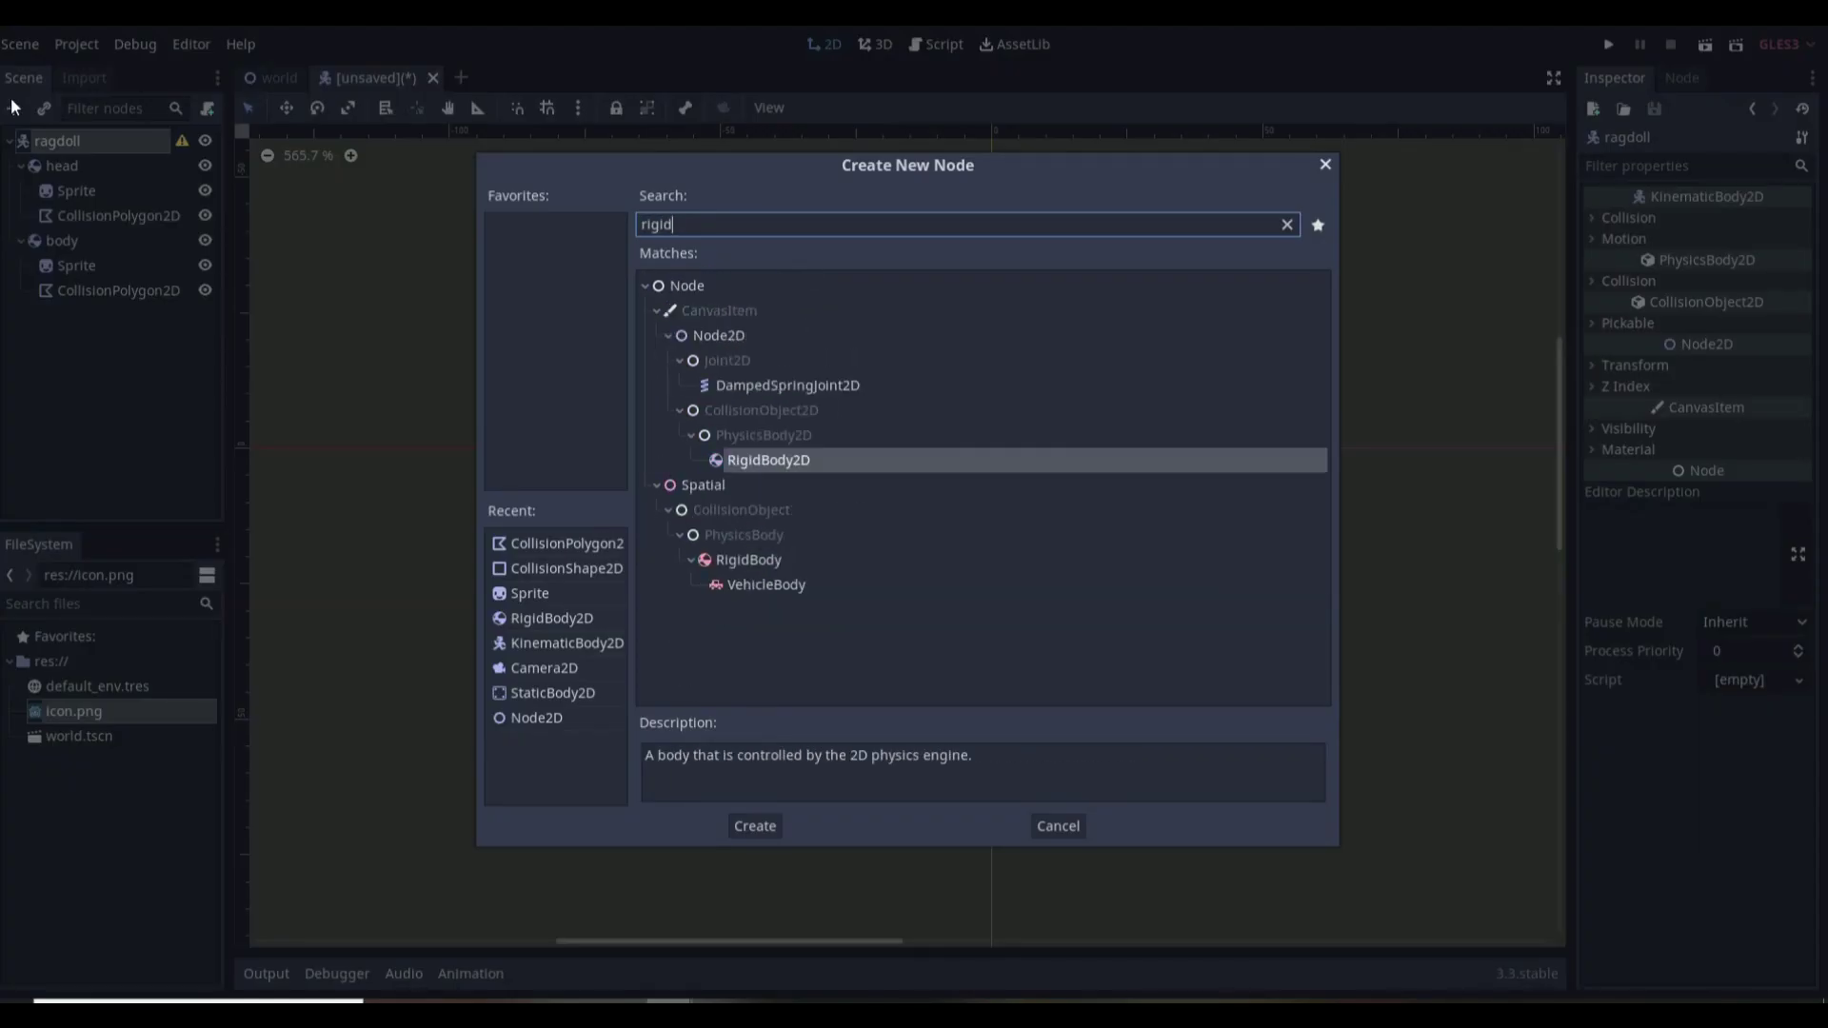
key(Return)
key(F2)
text(arm-left)
key(Return)
key(ctrl+a)
Step: Add an arm-right body under ragdoll and place it to the right of the torso
key(Return)
drag(105, 711, 1752, 220)
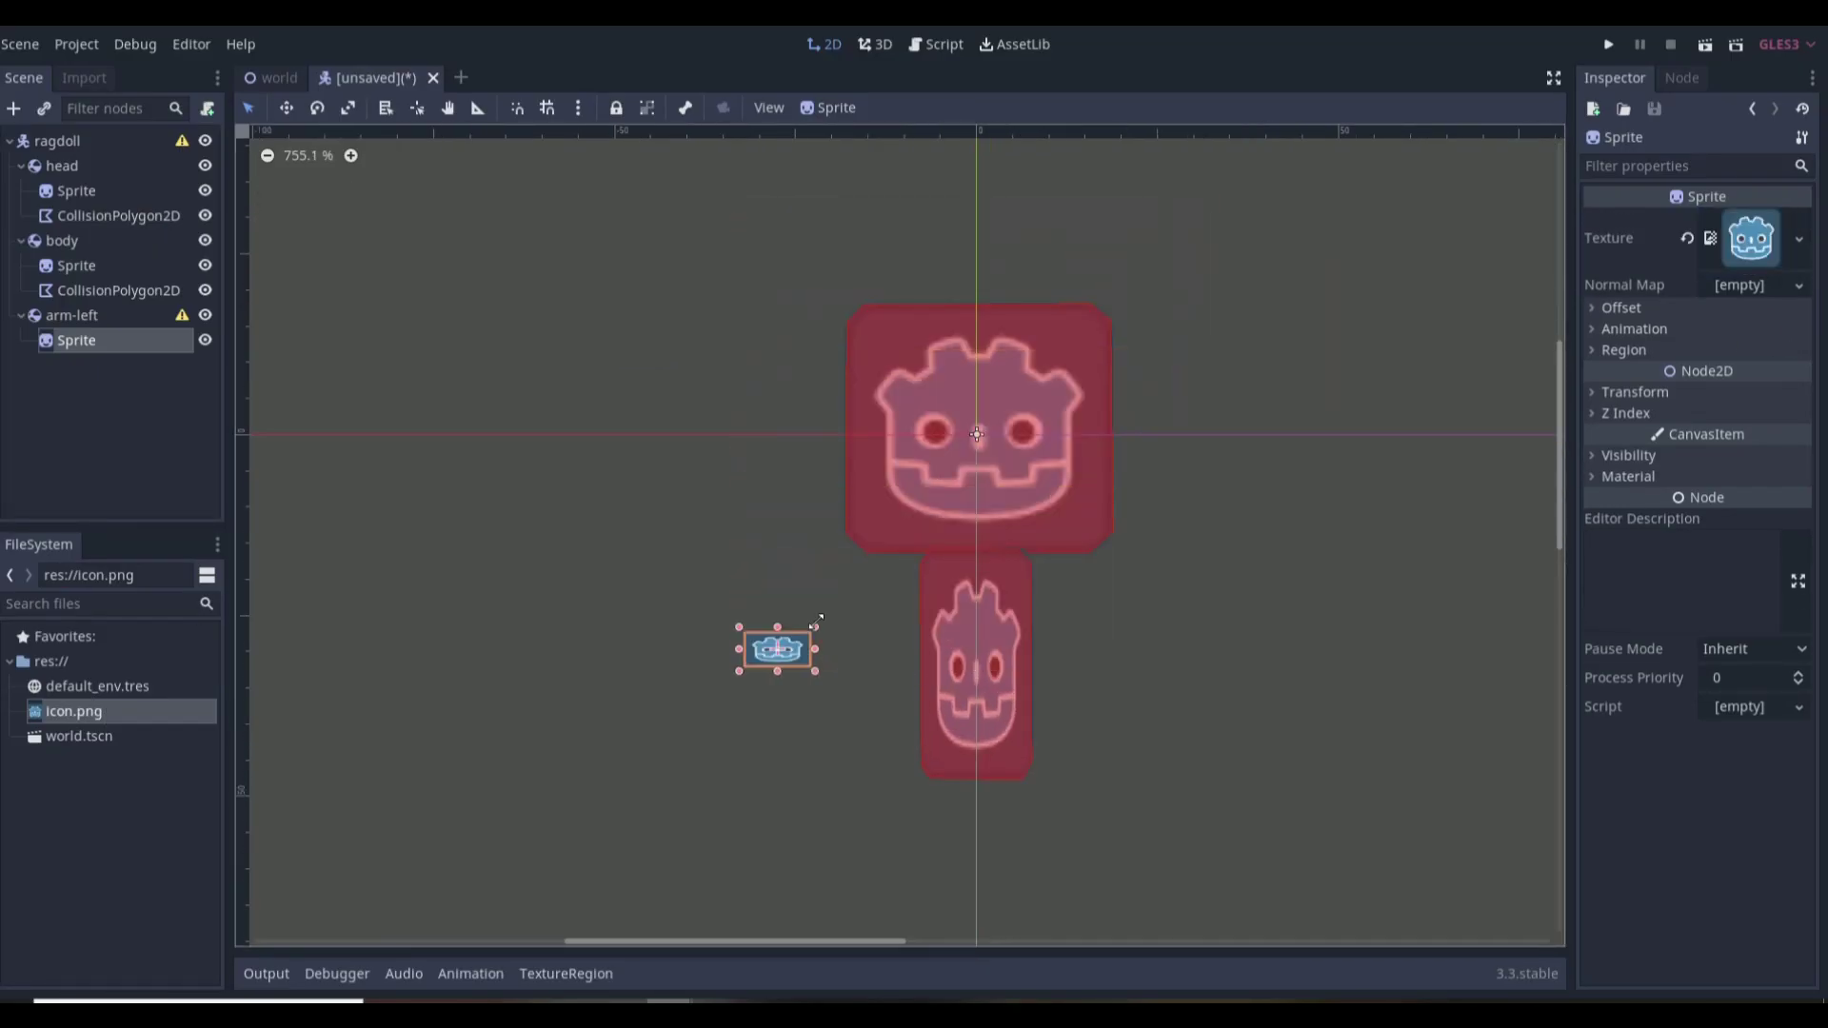
drag(812, 621, 922, 596)
scroll(1057, 573, up, 3)
click(105, 144)
key(ctrl+a)
text(rigid)
Step: Give arm-right a CollisionPolygon2D outlining the right arm
key(Return)
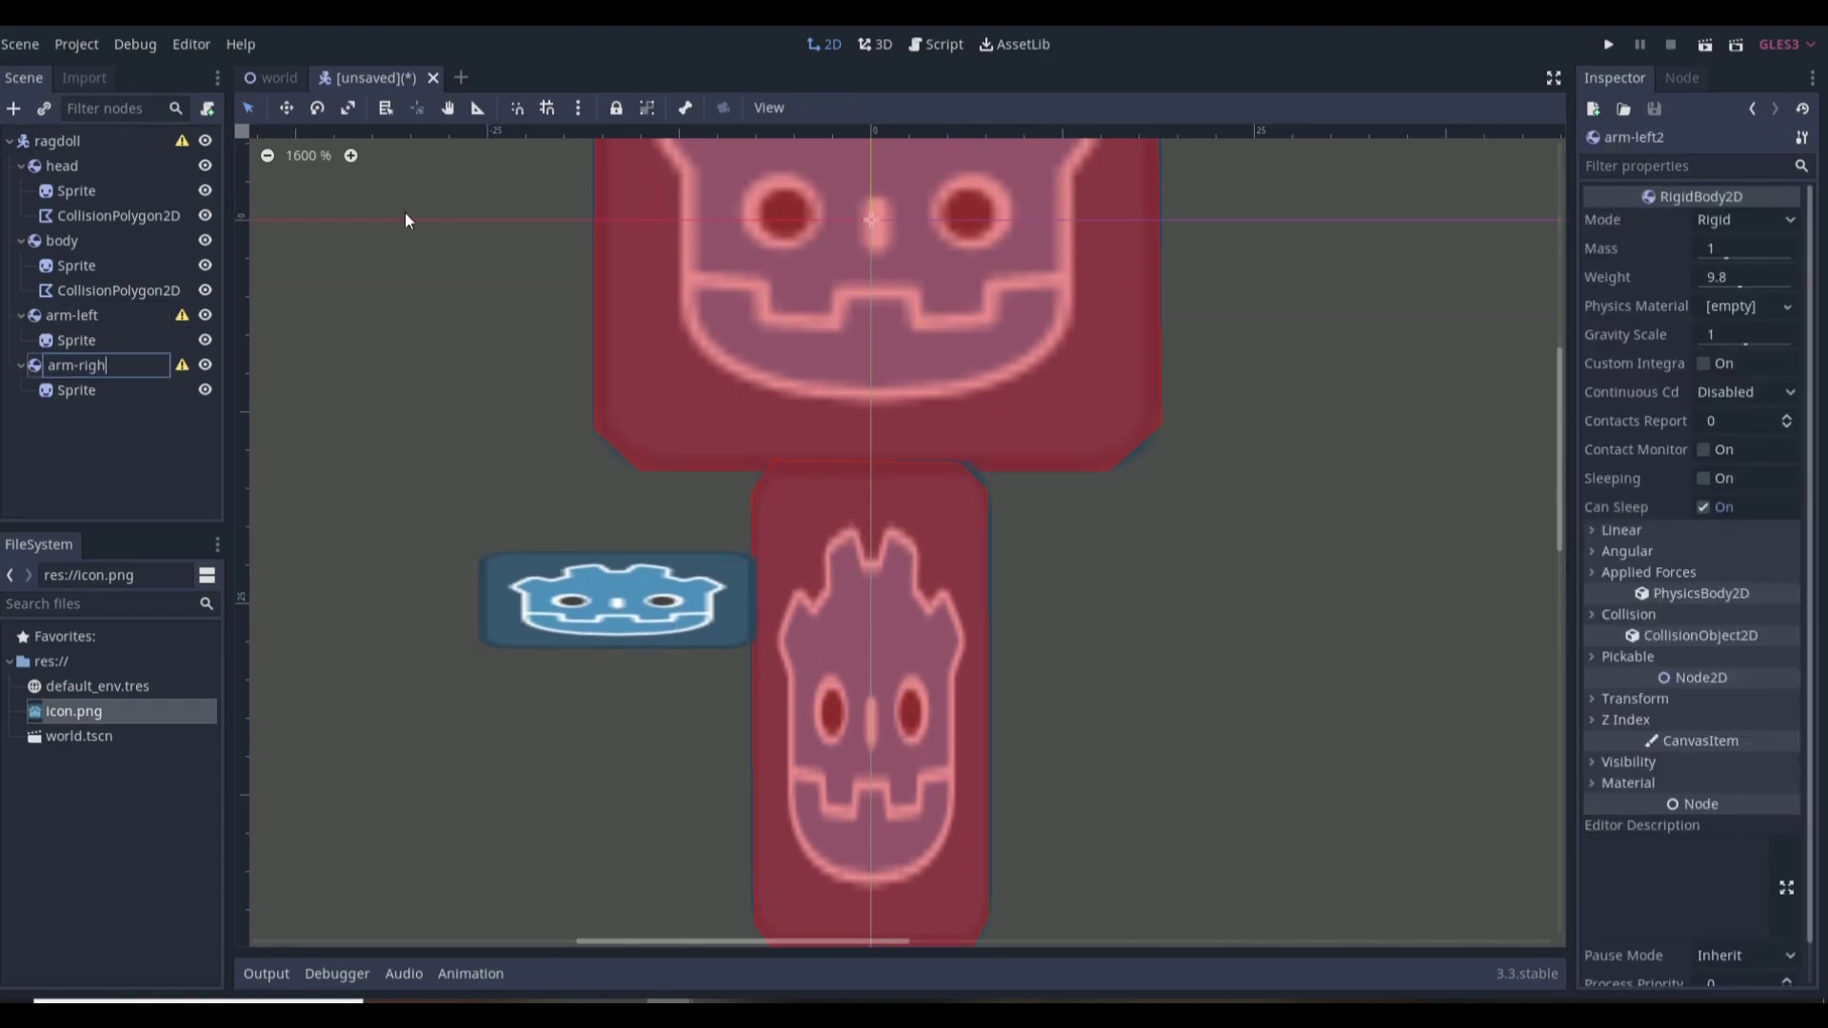
drag(619, 600, 1124, 600)
key(ctrl+a)
text(colli)
Step: Give arm-left a CollisionPolygon2D outlining the left arm
key(Return)
click(986, 563)
click(1243, 558)
click(1259, 649)
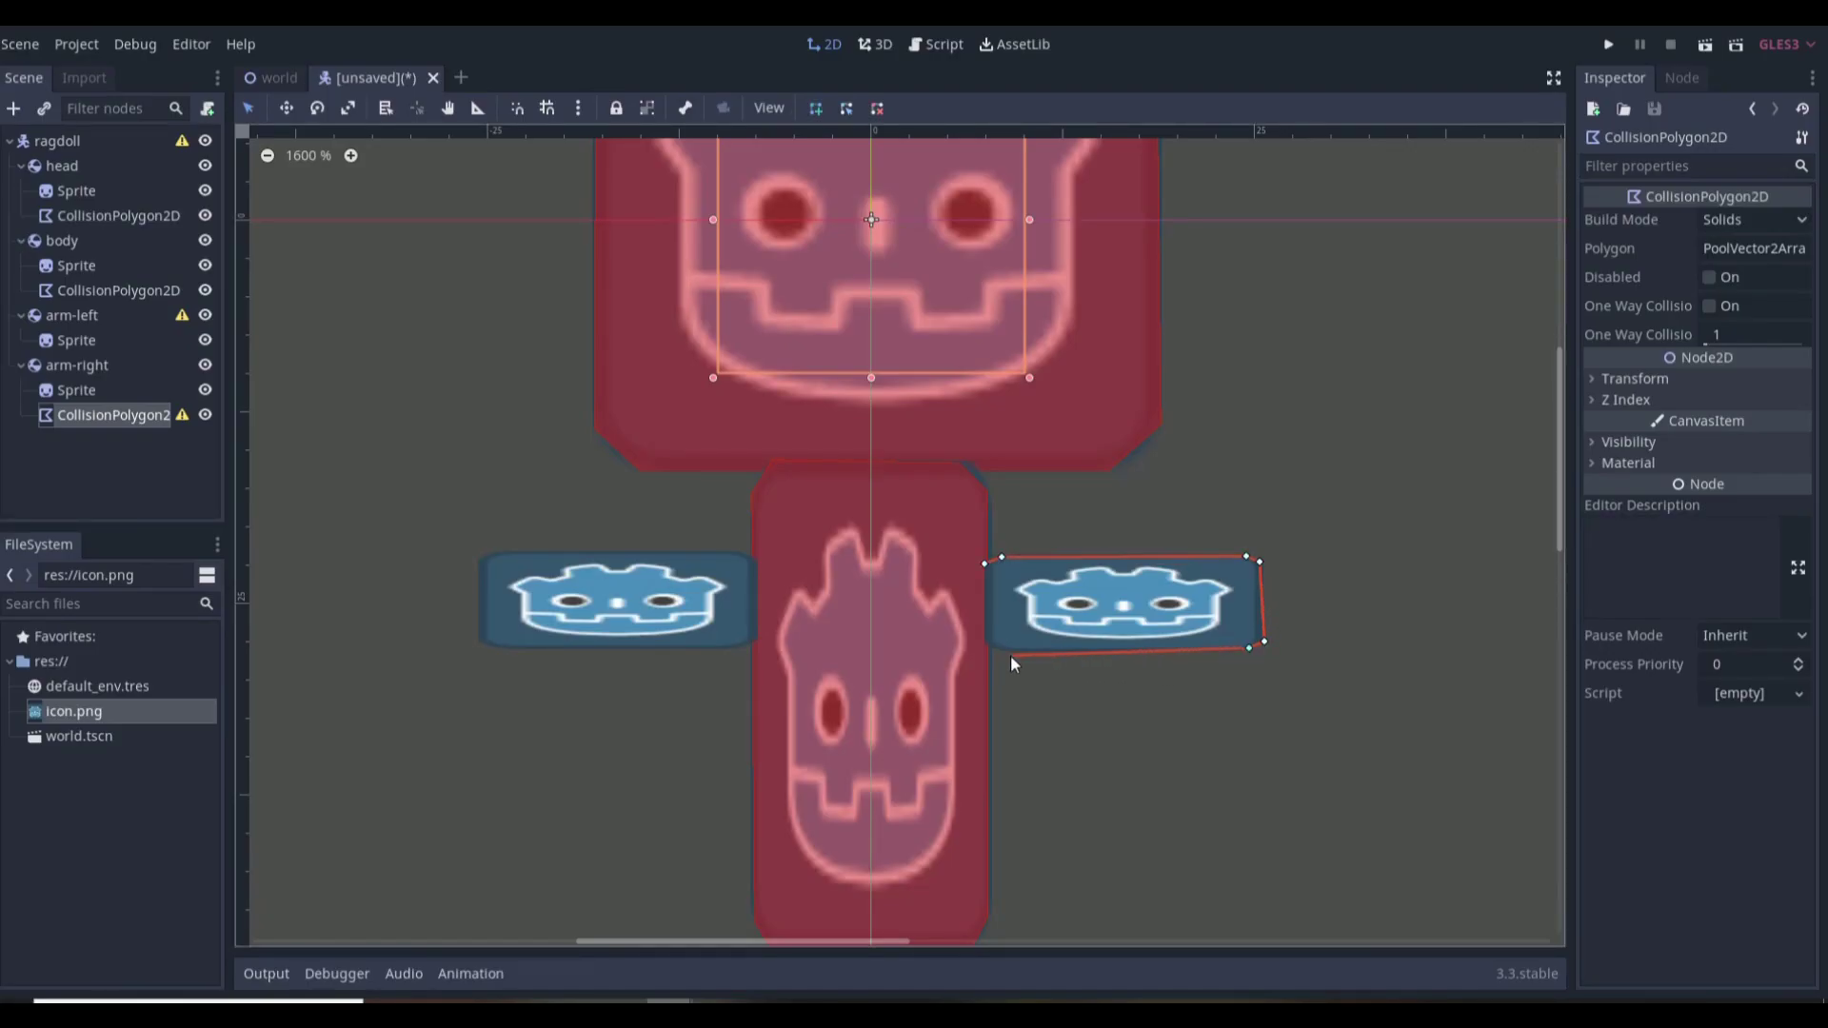
click(985, 564)
click(71, 315)
key(ctrl+a)
text(colli)
Step: Duplicate an arm as leg-left, drop its old polygon, and move it below-left of the torso
key(Return)
click(482, 562)
click(479, 640)
click(756, 645)
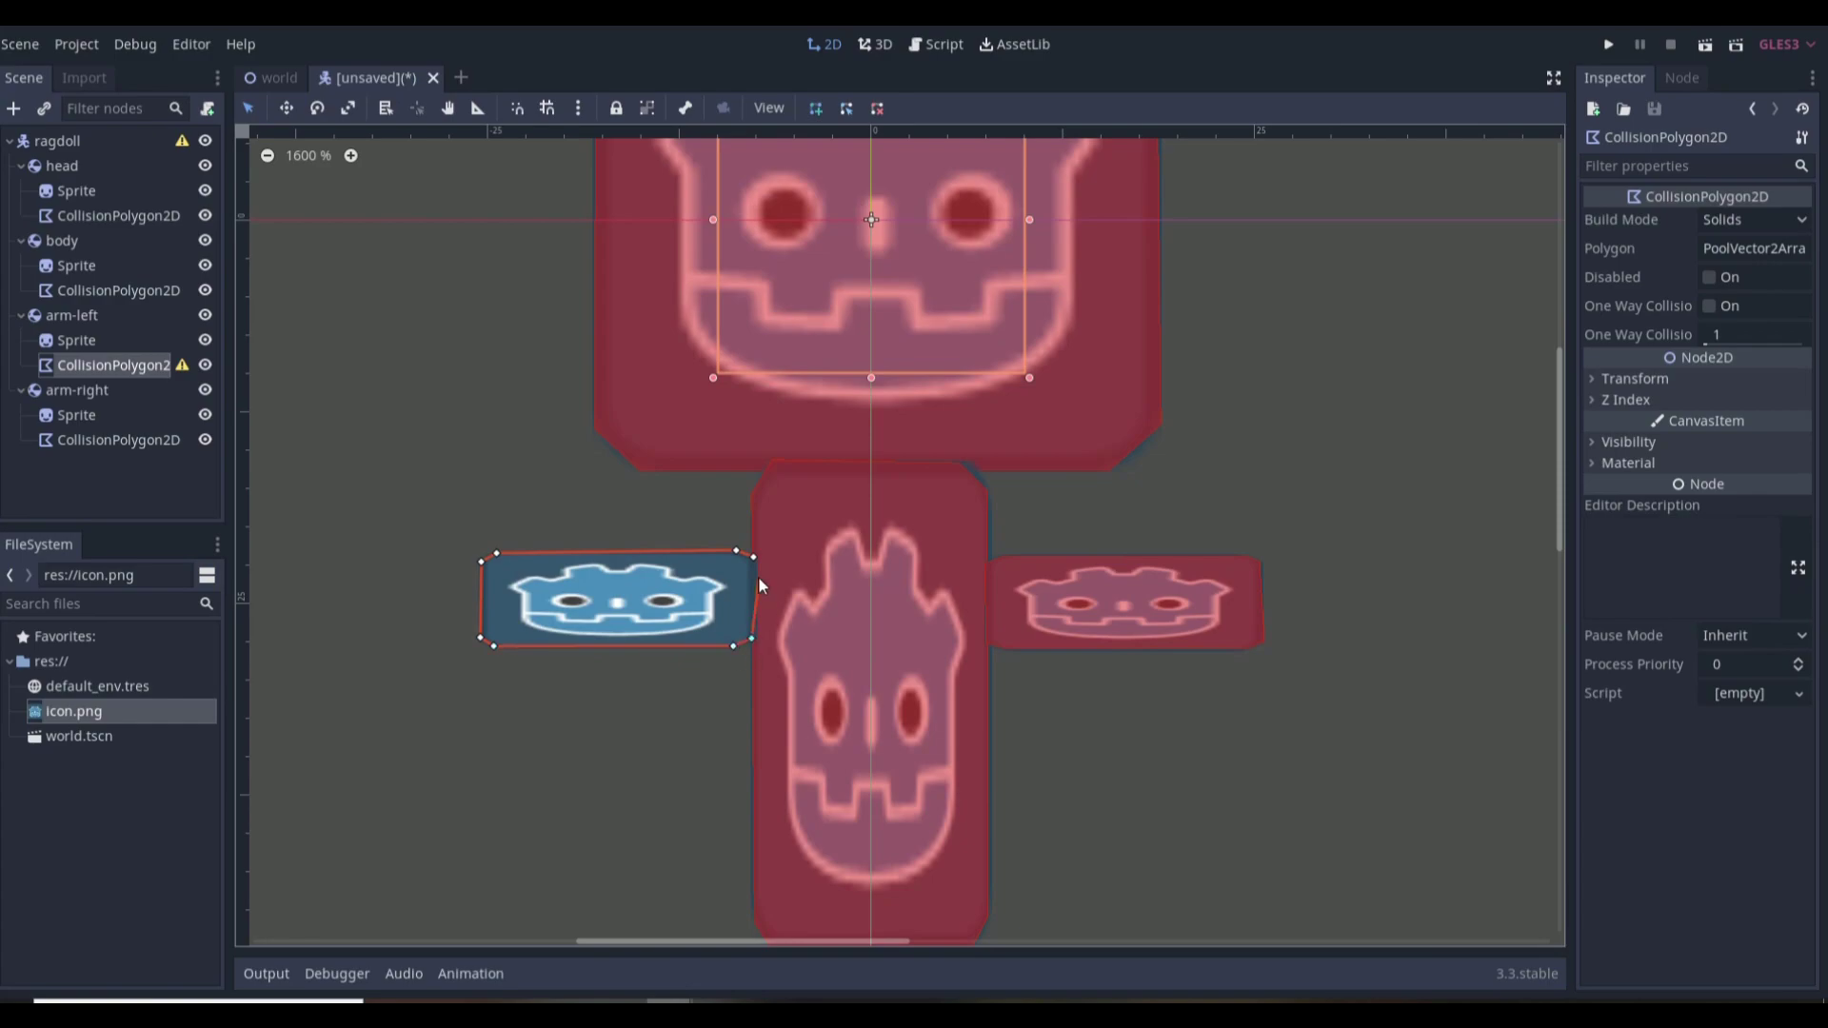
scroll(1116, 850, down, 3)
key(ctrl+d)
double_click(130, 459)
text(leg-left)
key(Return)
scroll(1002, 413, up, 2)
click(118, 513)
key(Delete)
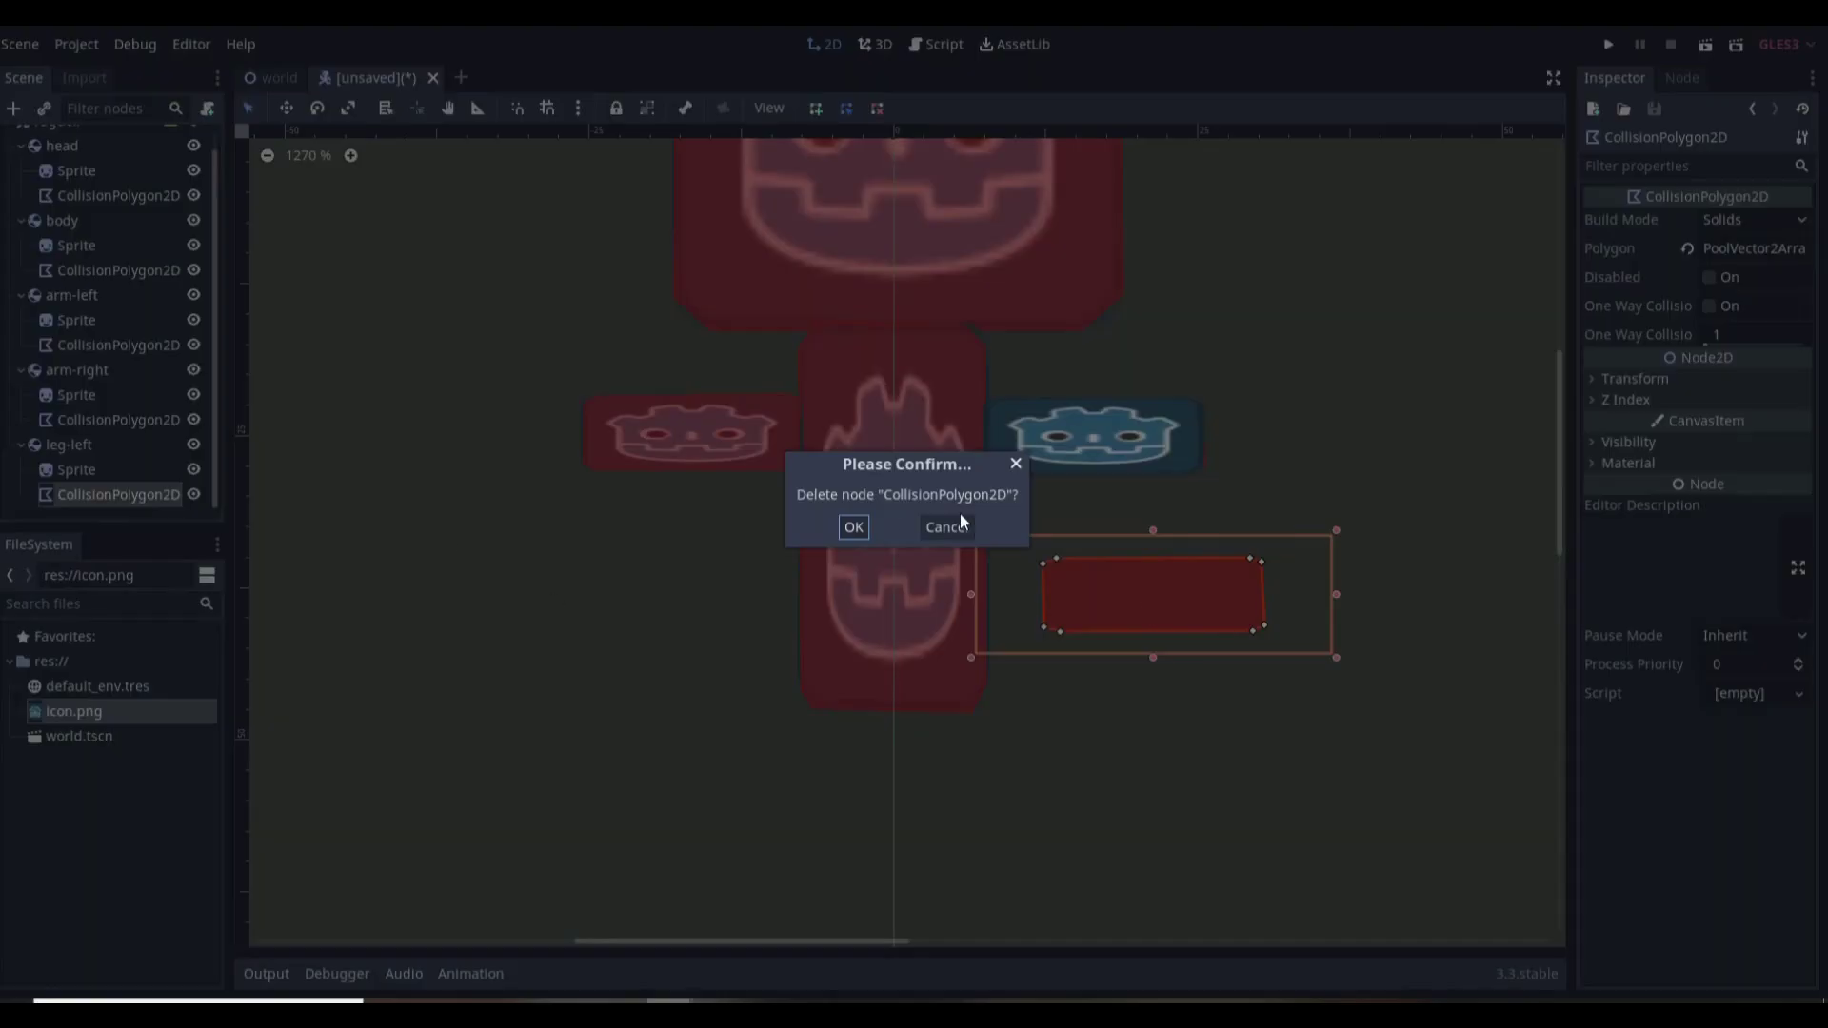
key(Return)
drag(1171, 470, 783, 752)
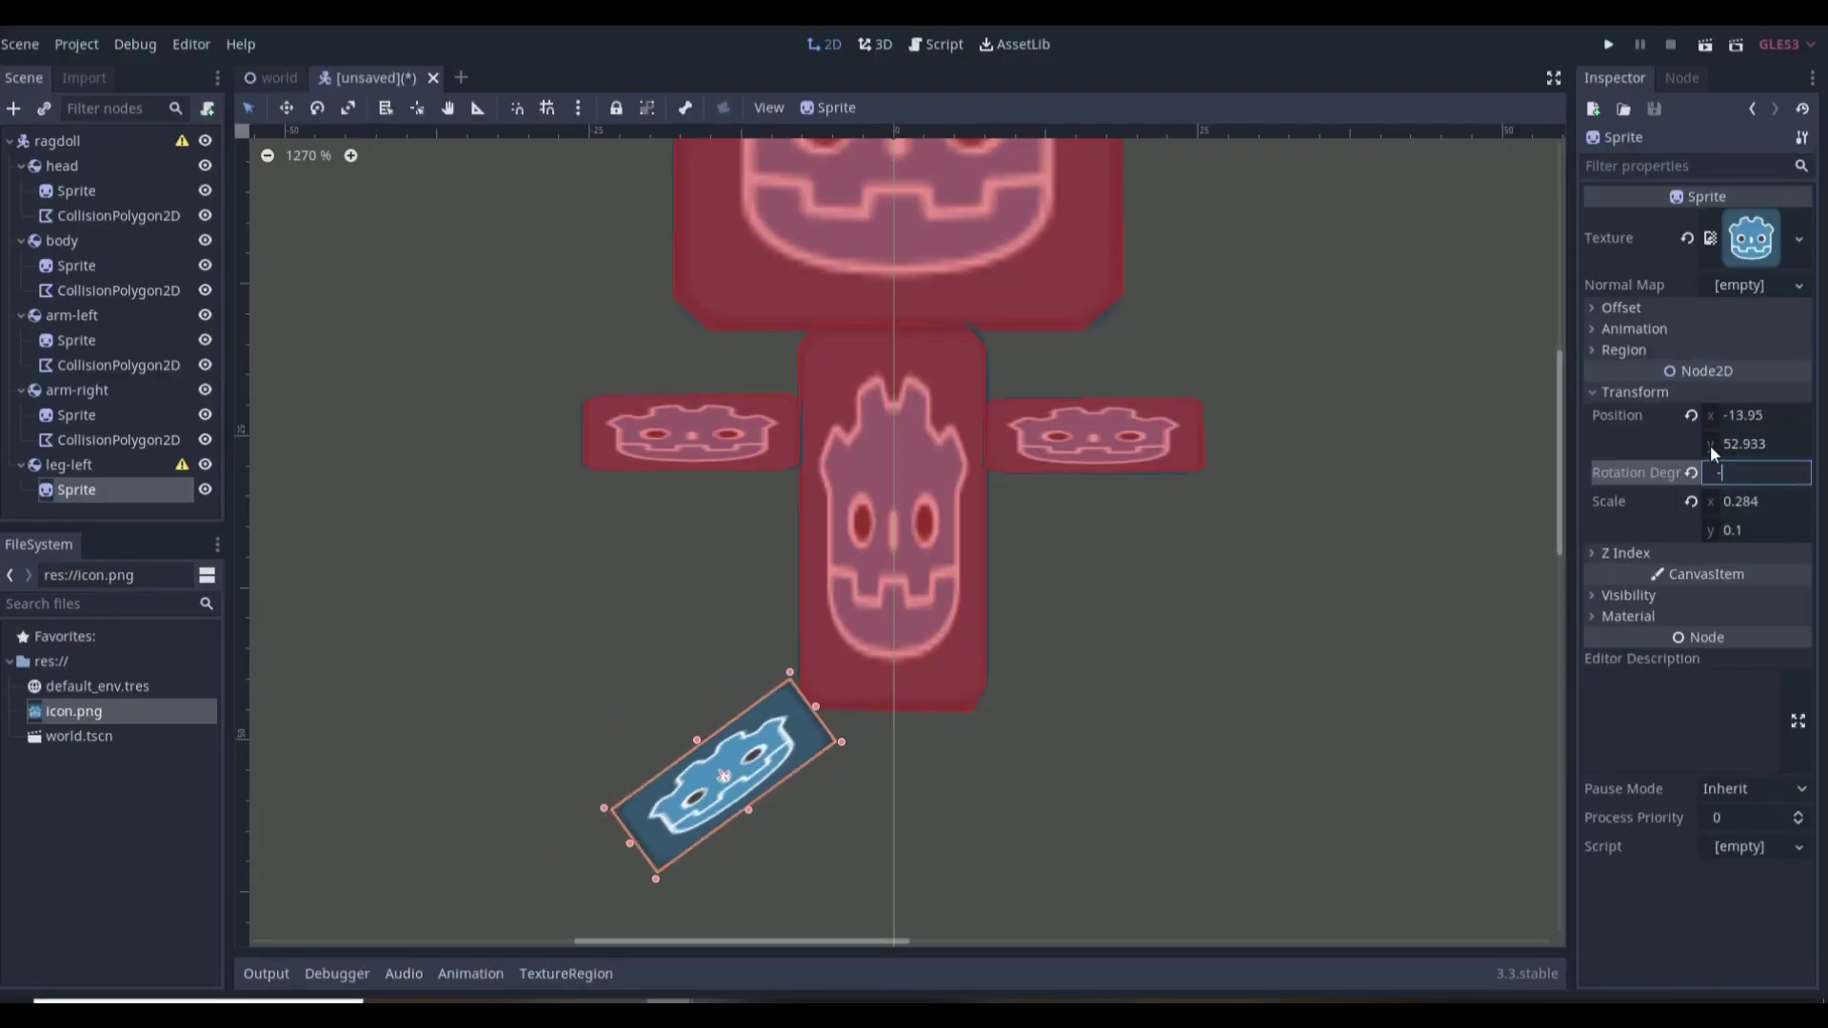
Step: Add a CollisionPolygon2D to leg-left outlining the angled left leg
scroll(905, 476, up, 4)
scroll(904, 476, down, 3)
click(69, 465)
key(ctrl+a)
key(Return)
scroll(667, 724, up, 2)
click(713, 621)
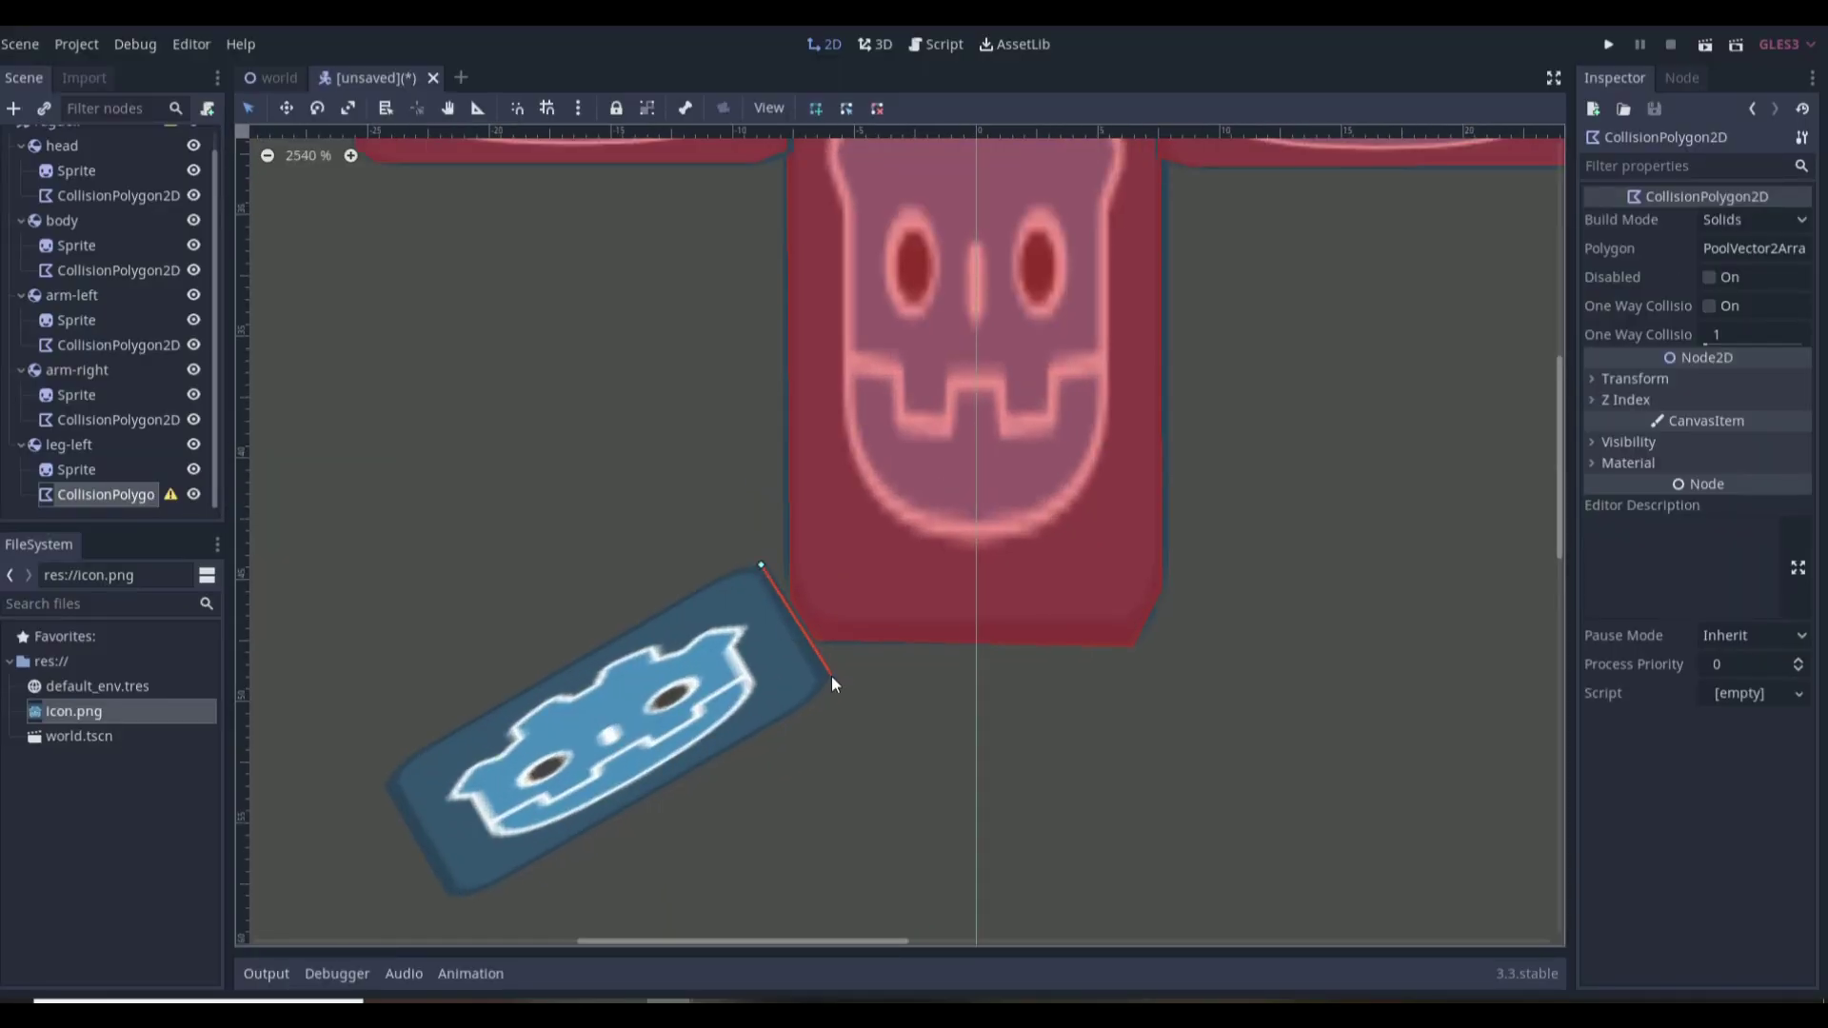
click(762, 693)
click(524, 824)
click(712, 621)
scroll(666, 724, down, 3)
click(69, 445)
Step: Duplicate leg-left as leg-right, move it below-right of the torso, and rotate it 30 degrees
key(ctrl+d)
double_click(152, 448)
text(leg-right)
key(Return)
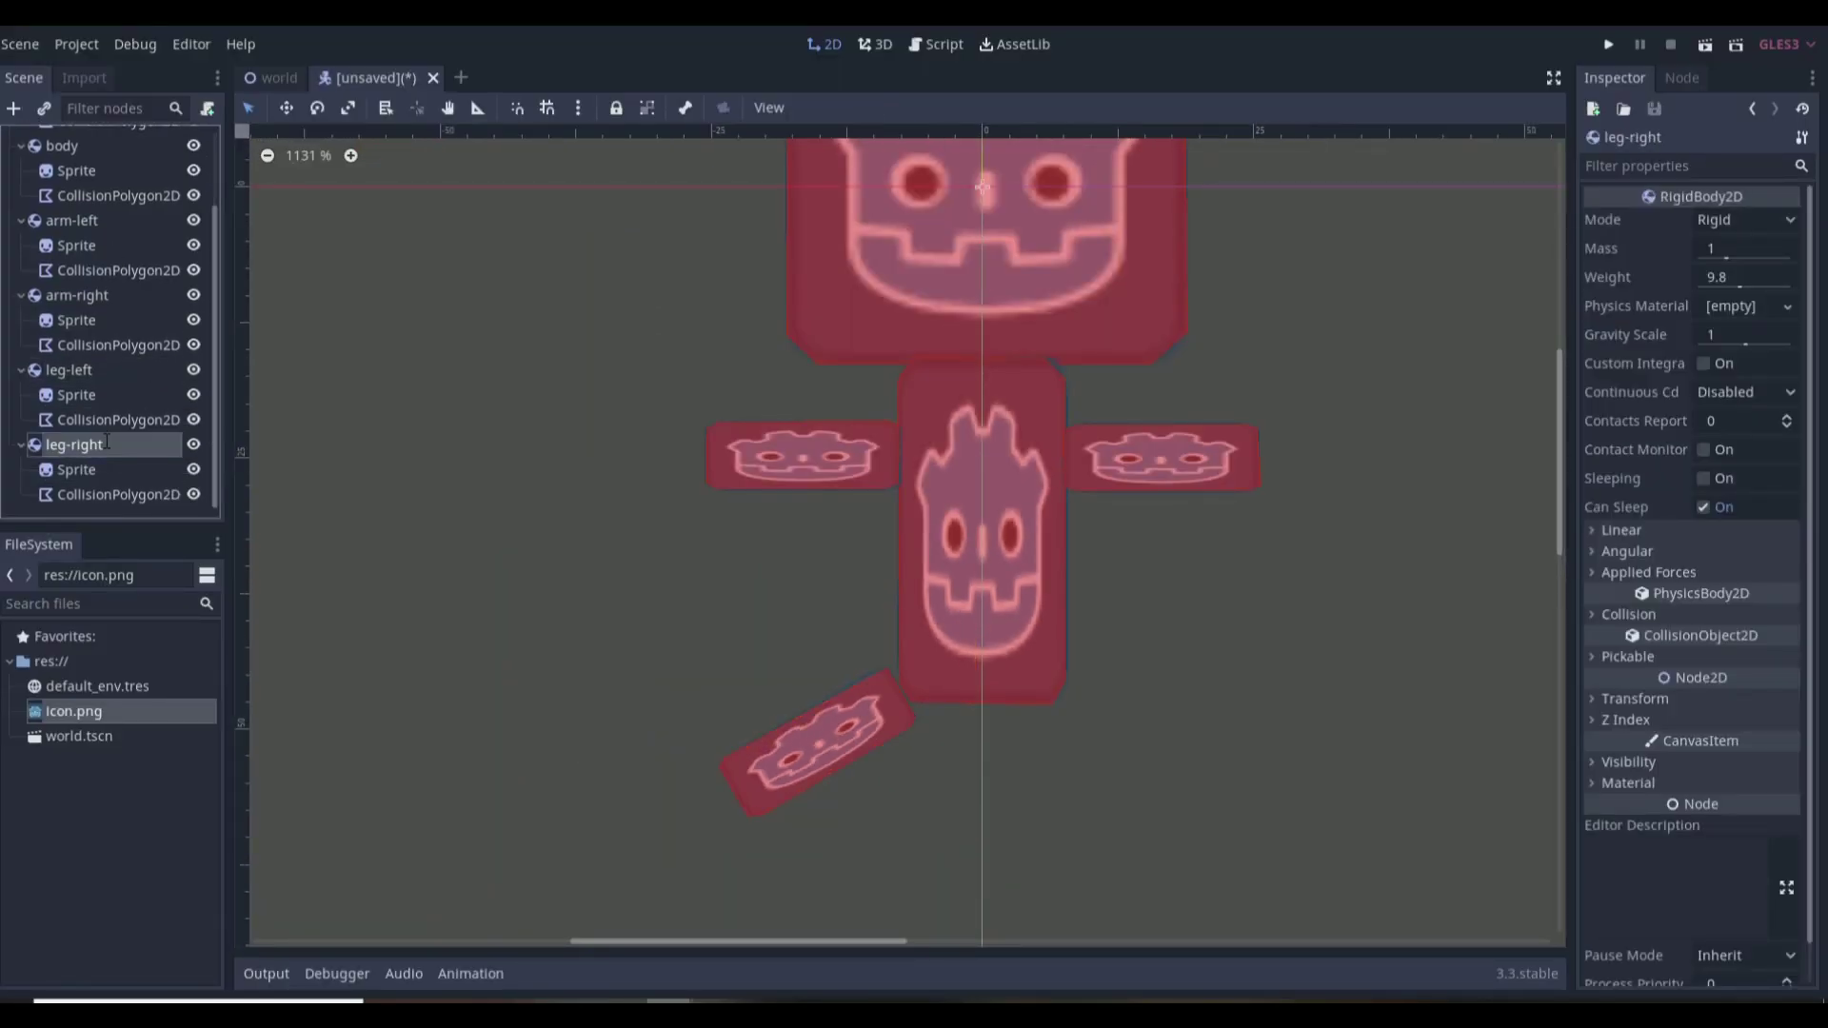
drag(819, 742, 1114, 771)
click(1636, 699)
click(1747, 779)
text(30)
key(Return)
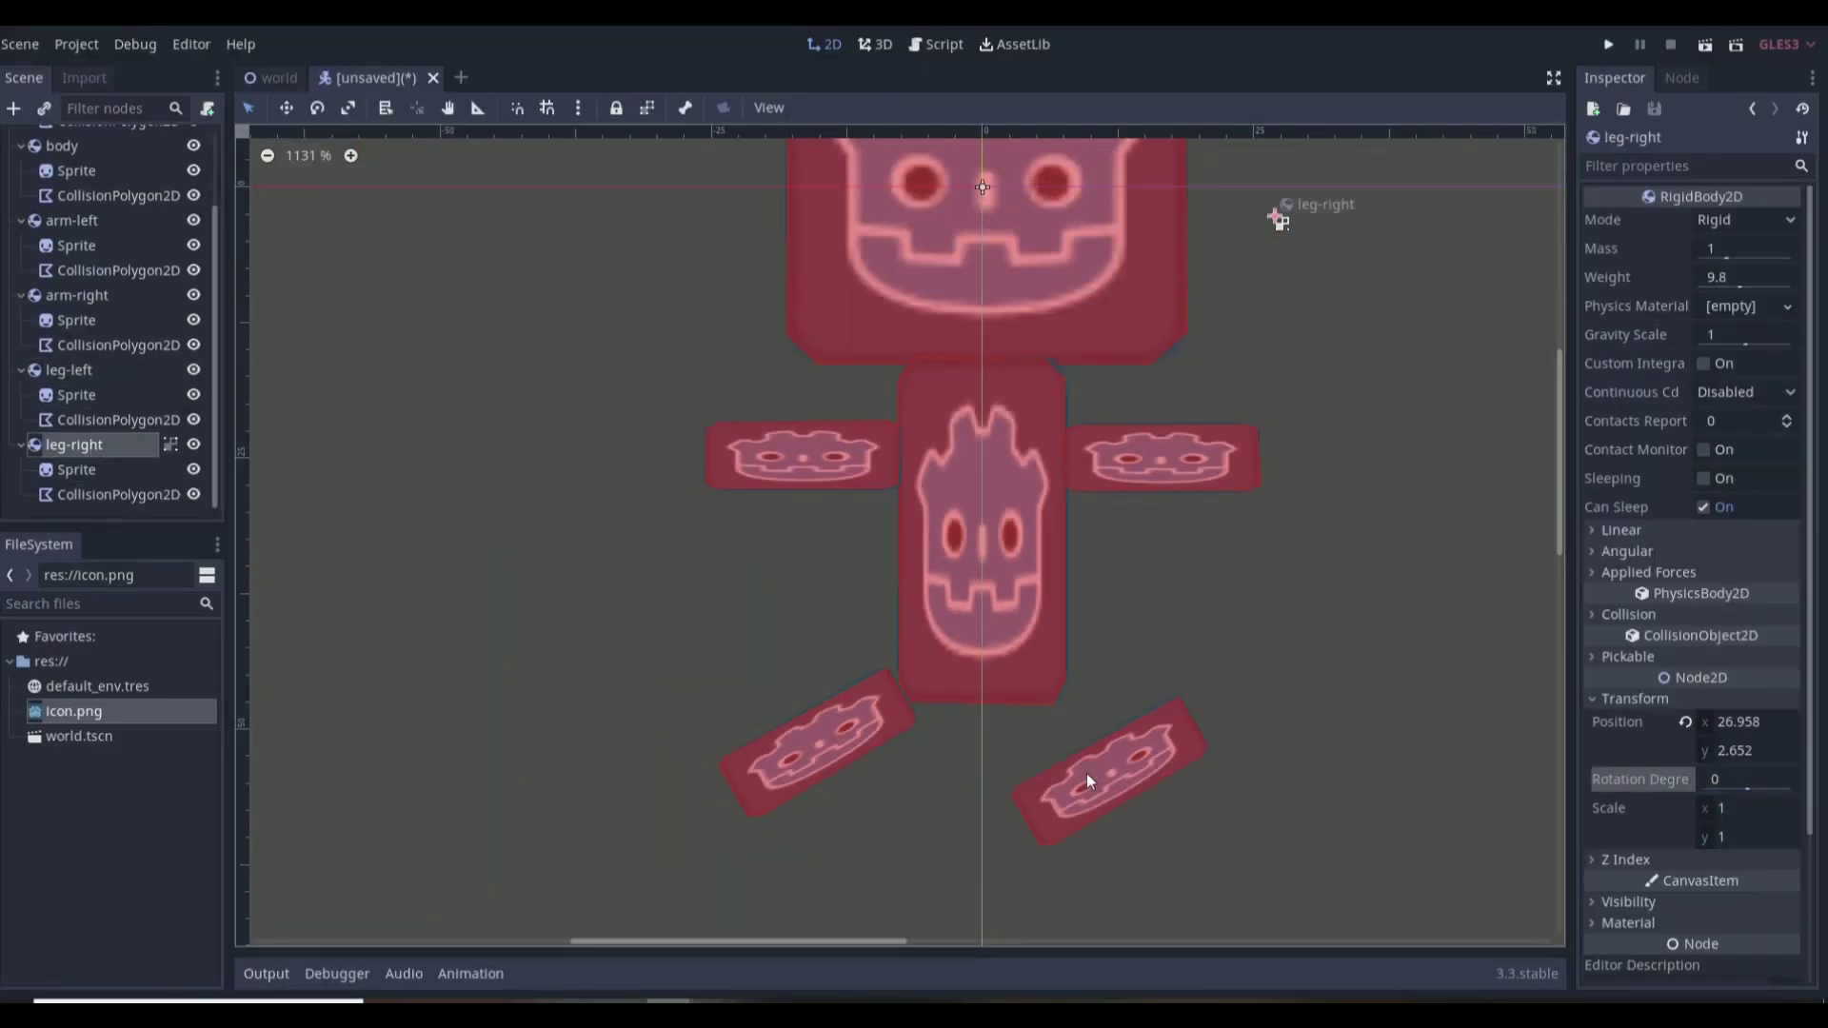
Step: Replace leg-right's copied collision polygon with a new CollisionPolygon2D
click(105, 472)
click(118, 494)
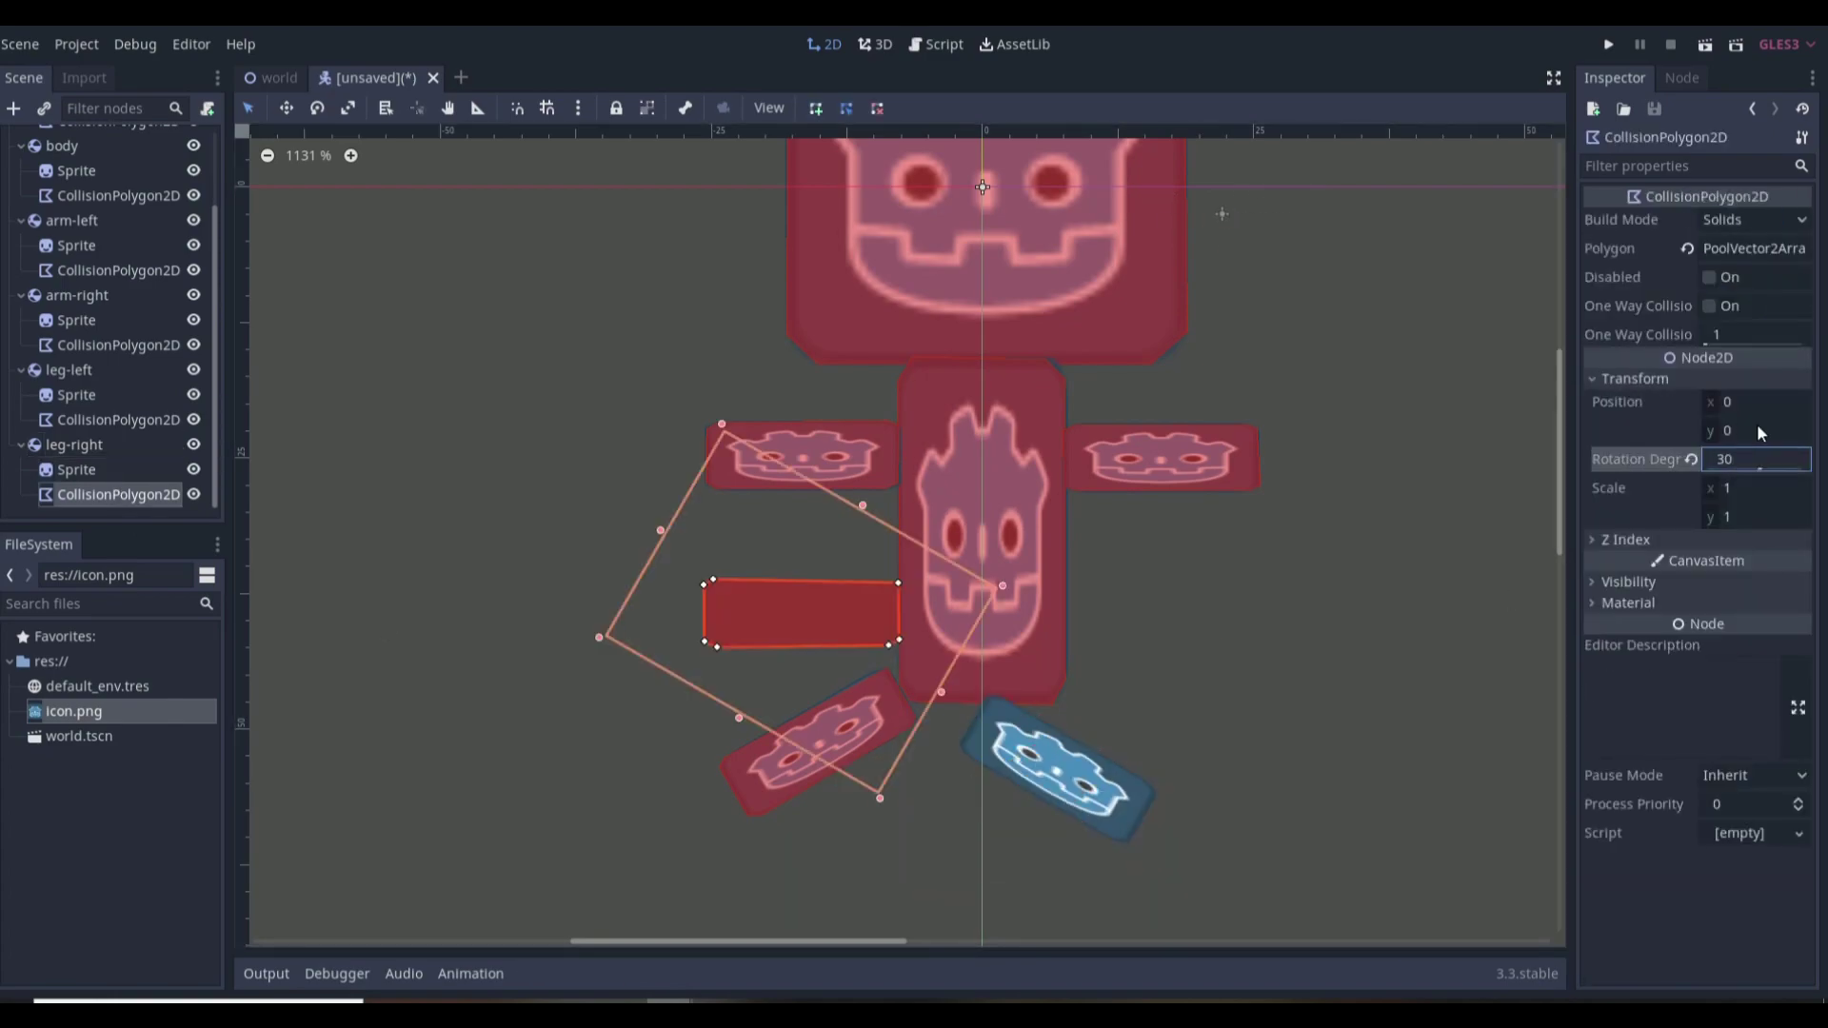
key(Delete)
key(Return)
key(ctrl+a)
text(collis)
key(Return)
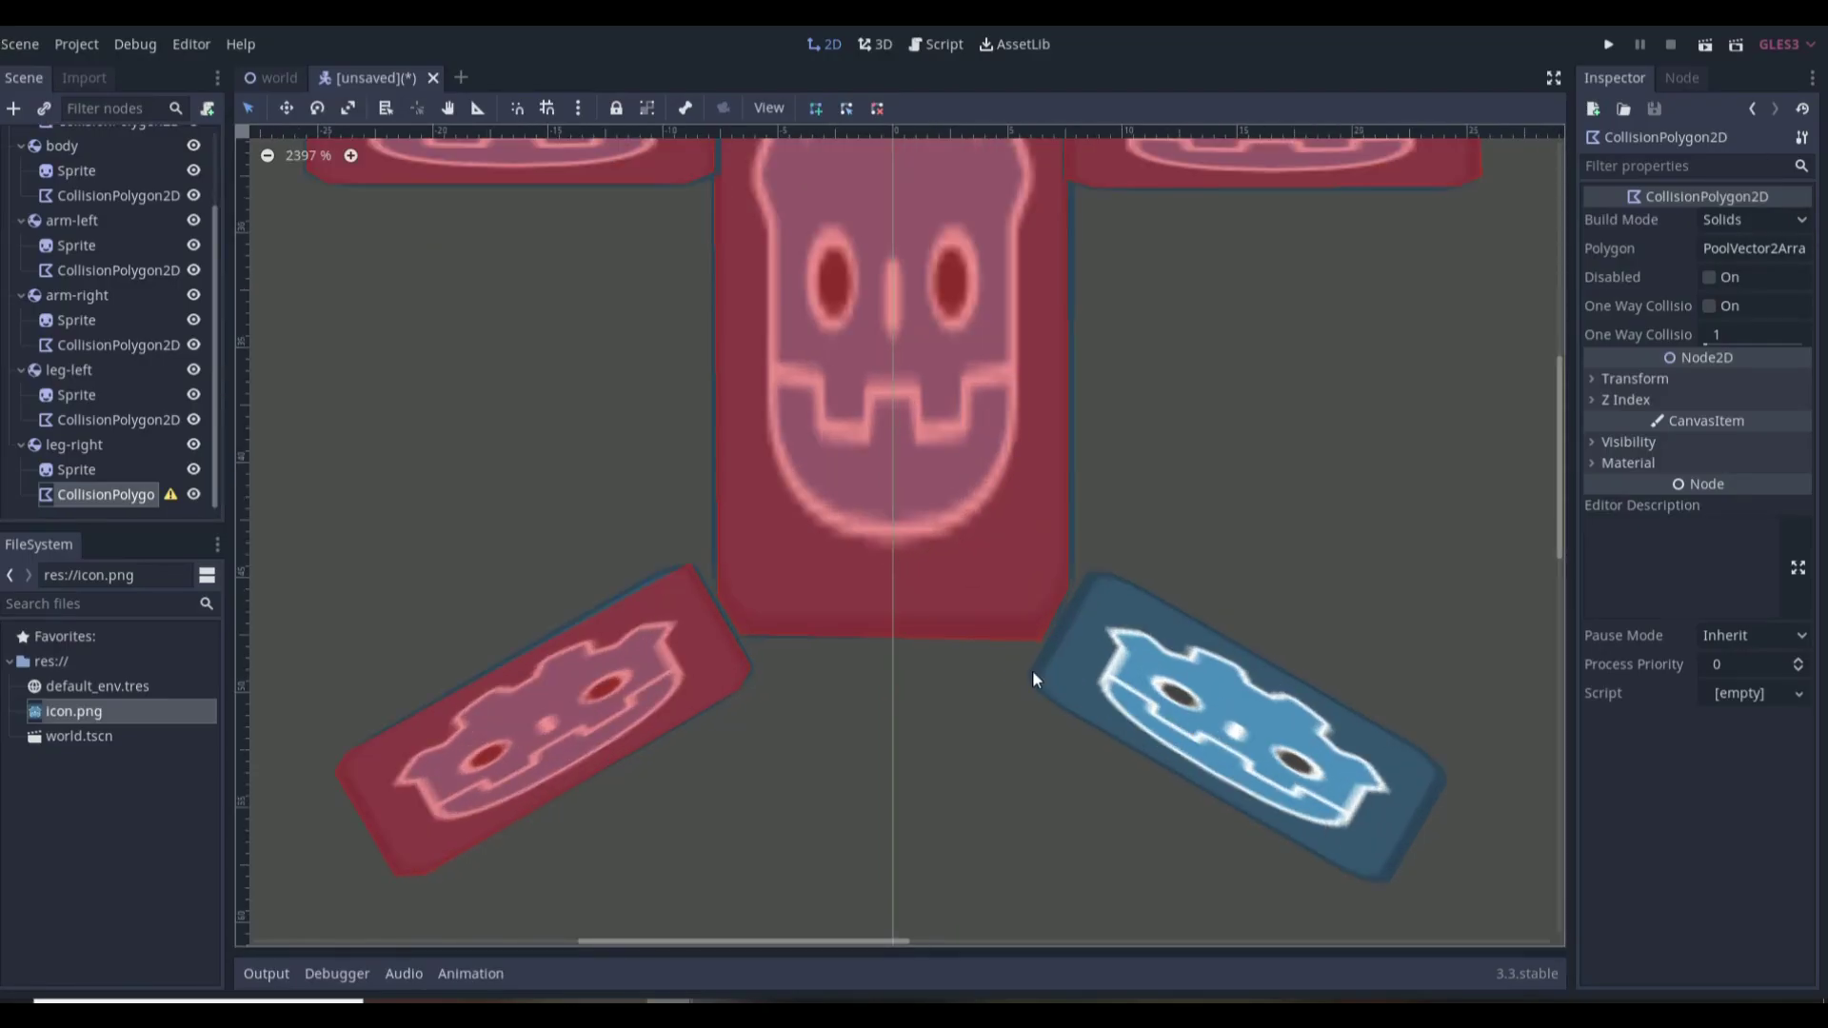
Step: Outline the right leg's collision polygon and collapse the scene tree
click(1095, 573)
click(1436, 774)
click(1400, 877)
click(1038, 679)
click(1095, 573)
scroll(1301, 565, down, 8)
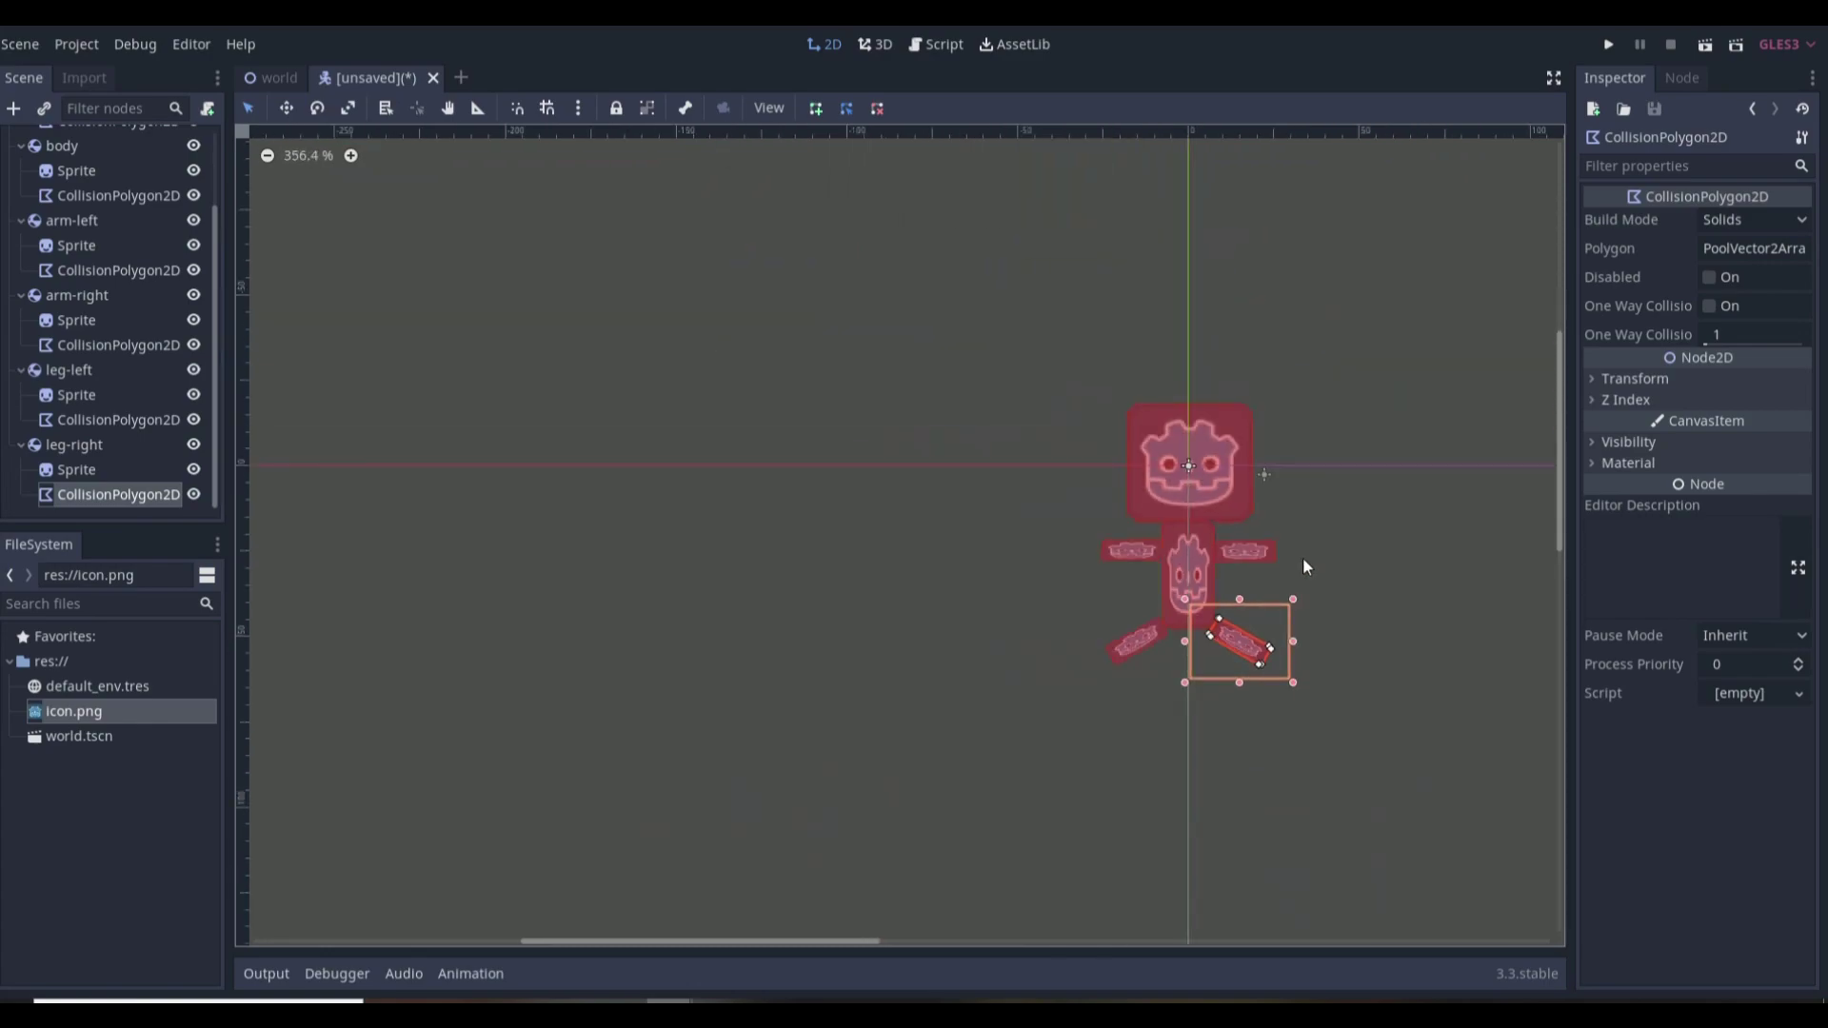
click(21, 166)
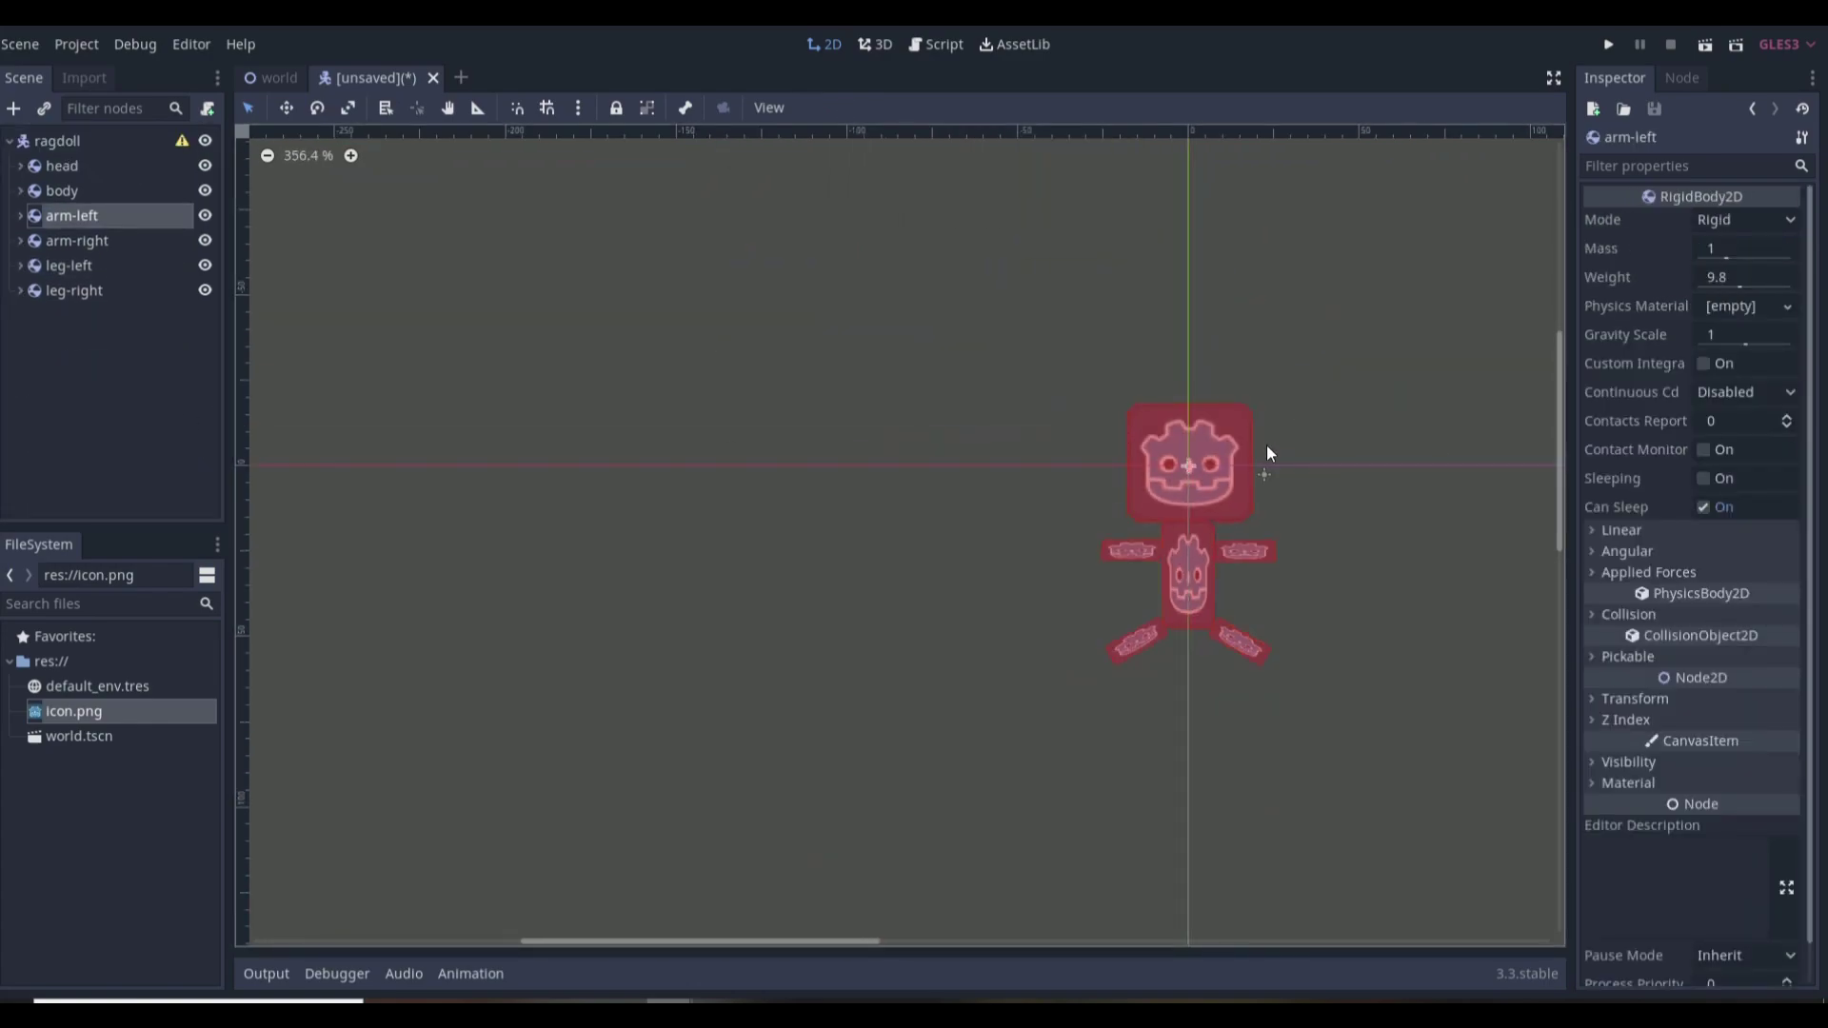
Step: Check the sprite and collision polygon under arm-left and arm-right
click(95, 241)
click(21, 216)
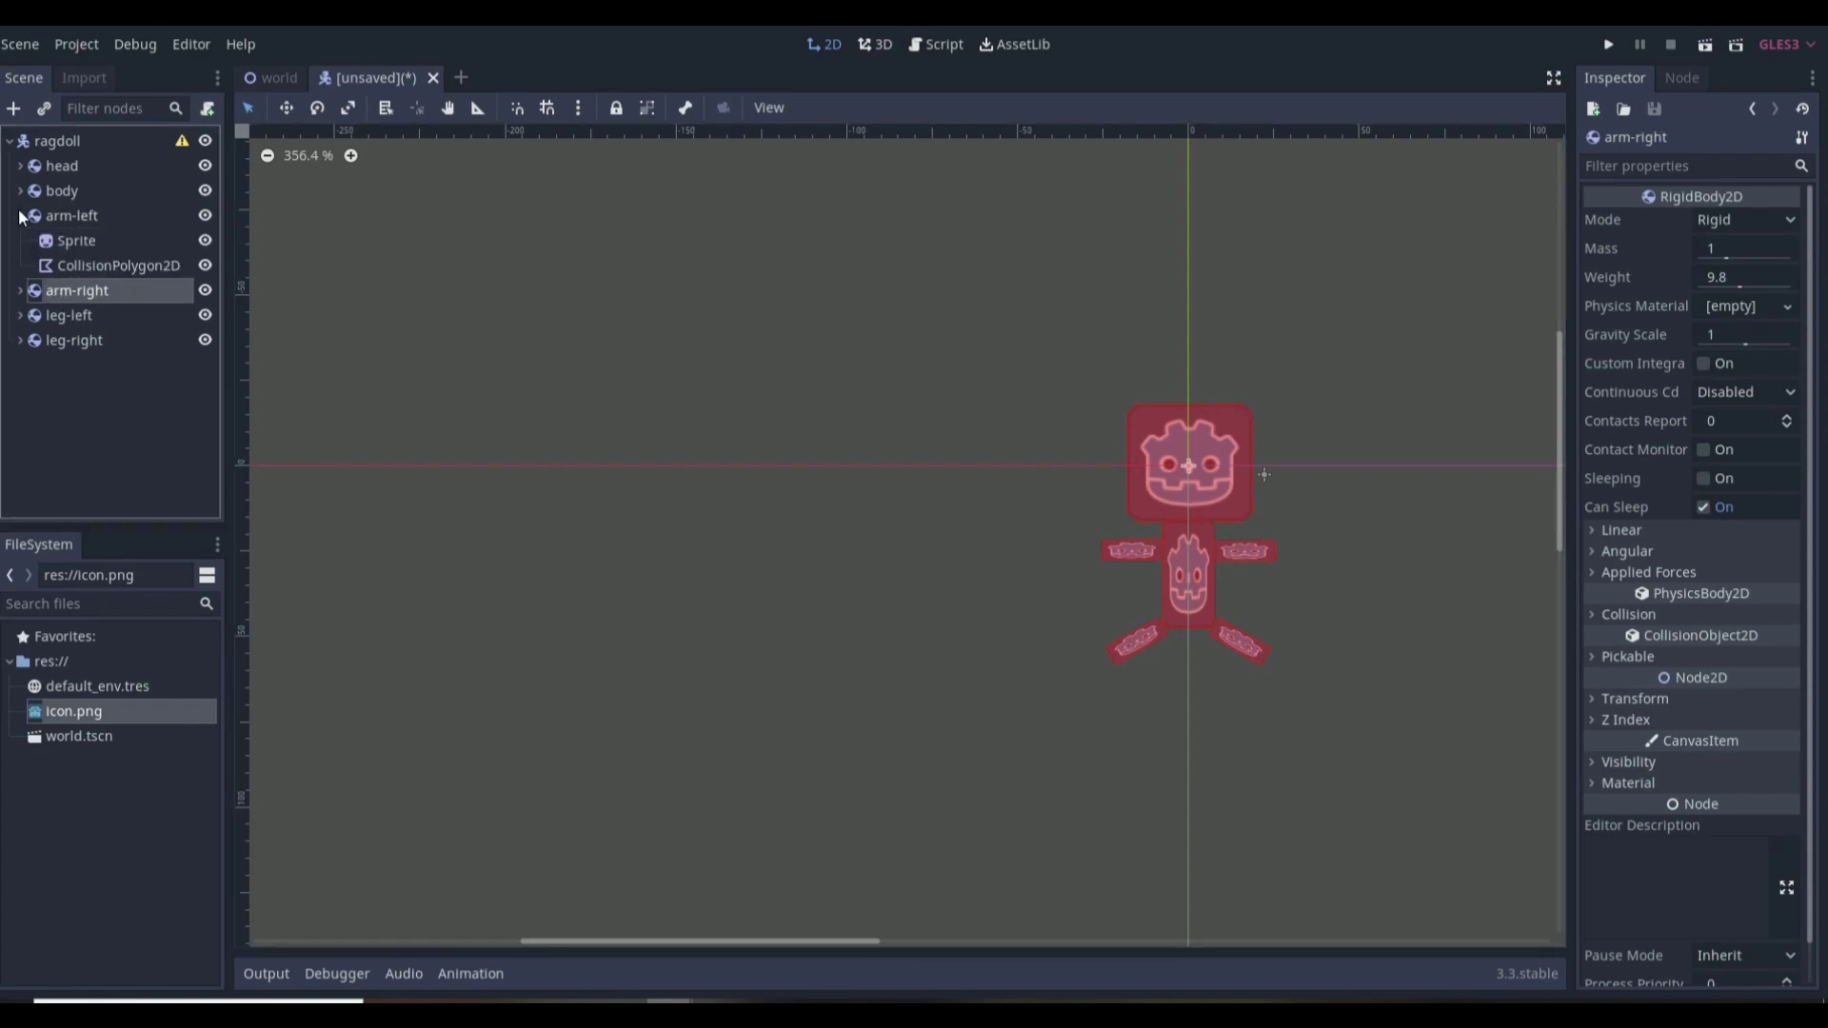
click(94, 242)
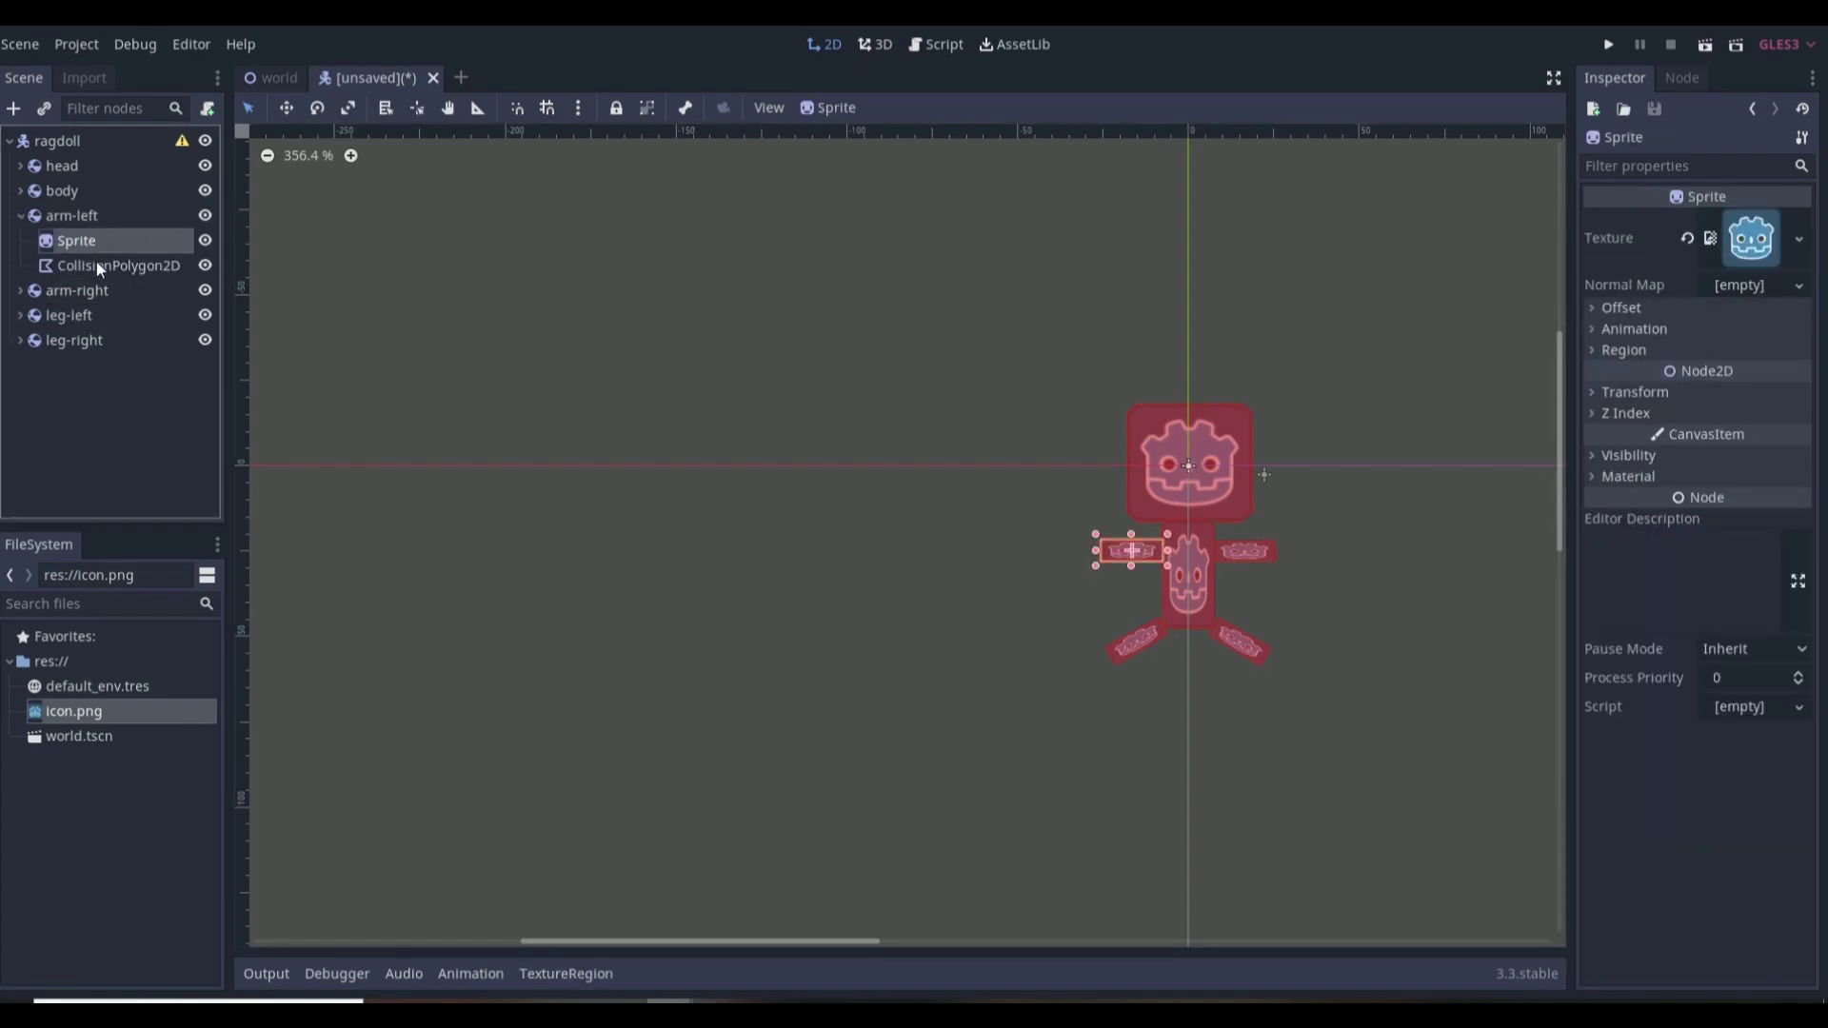
click(98, 266)
click(21, 291)
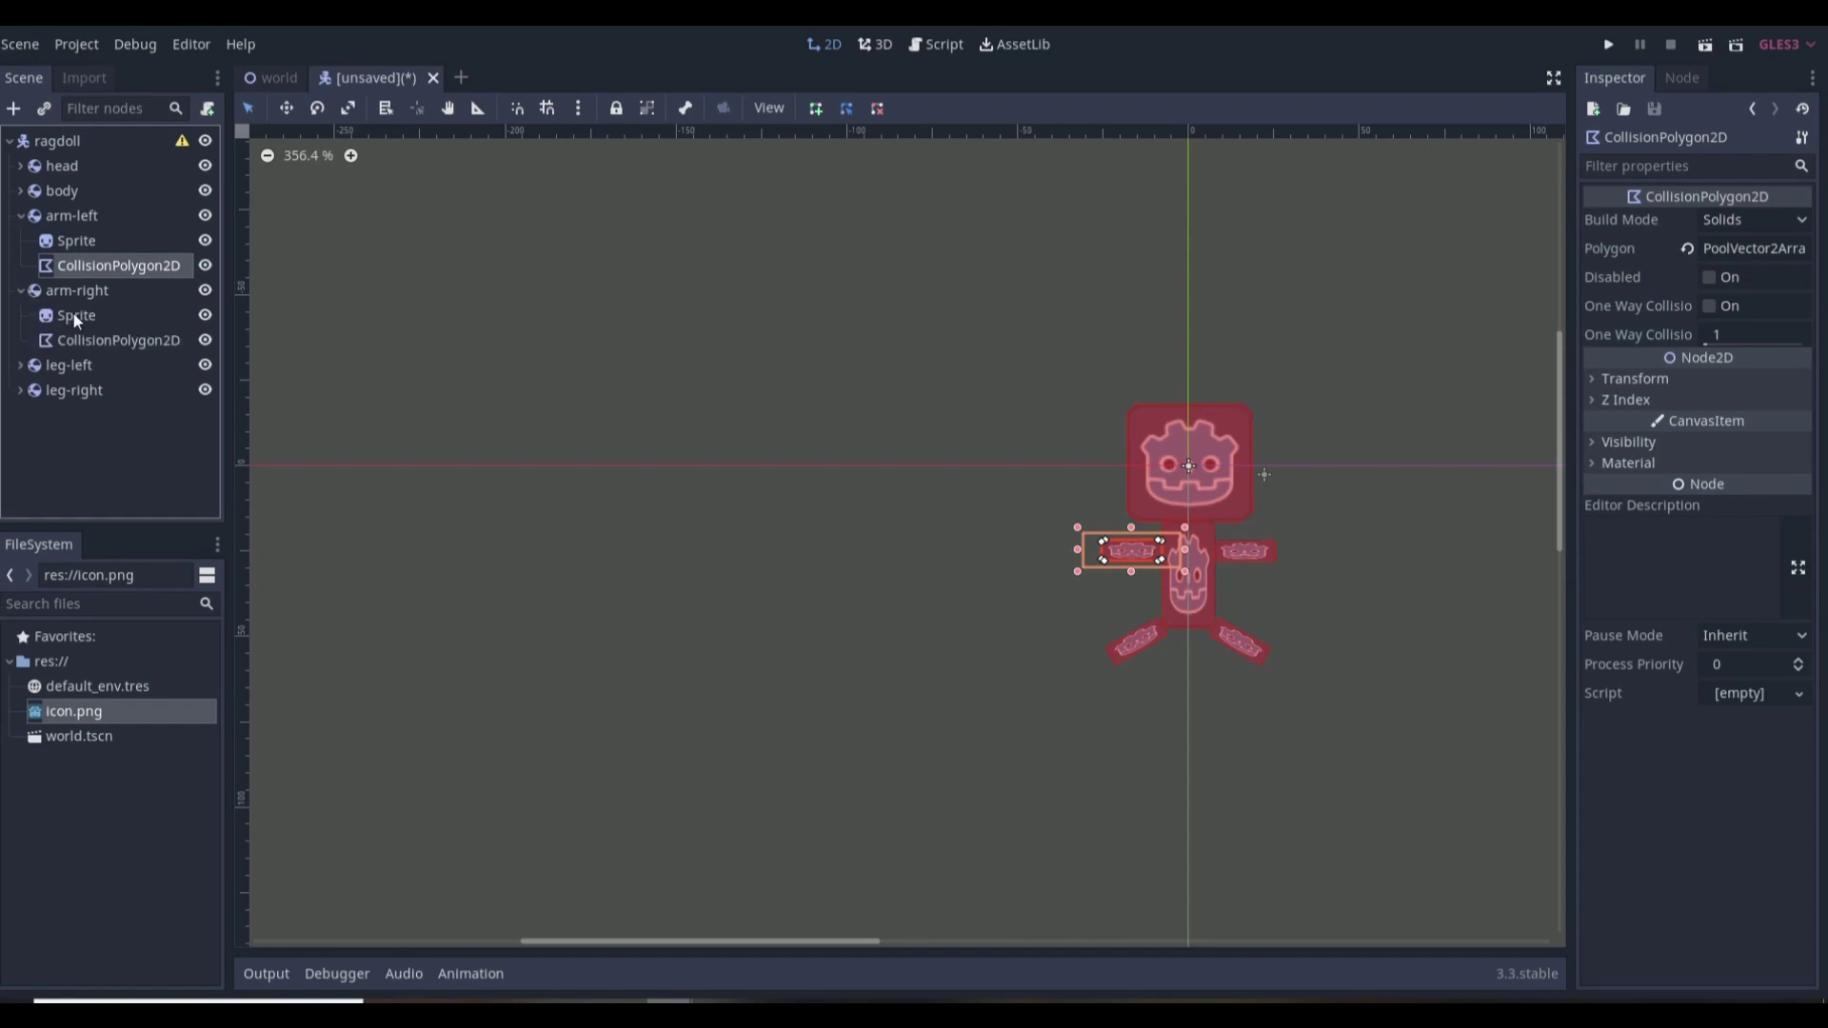
click(74, 315)
click(94, 340)
click(23, 290)
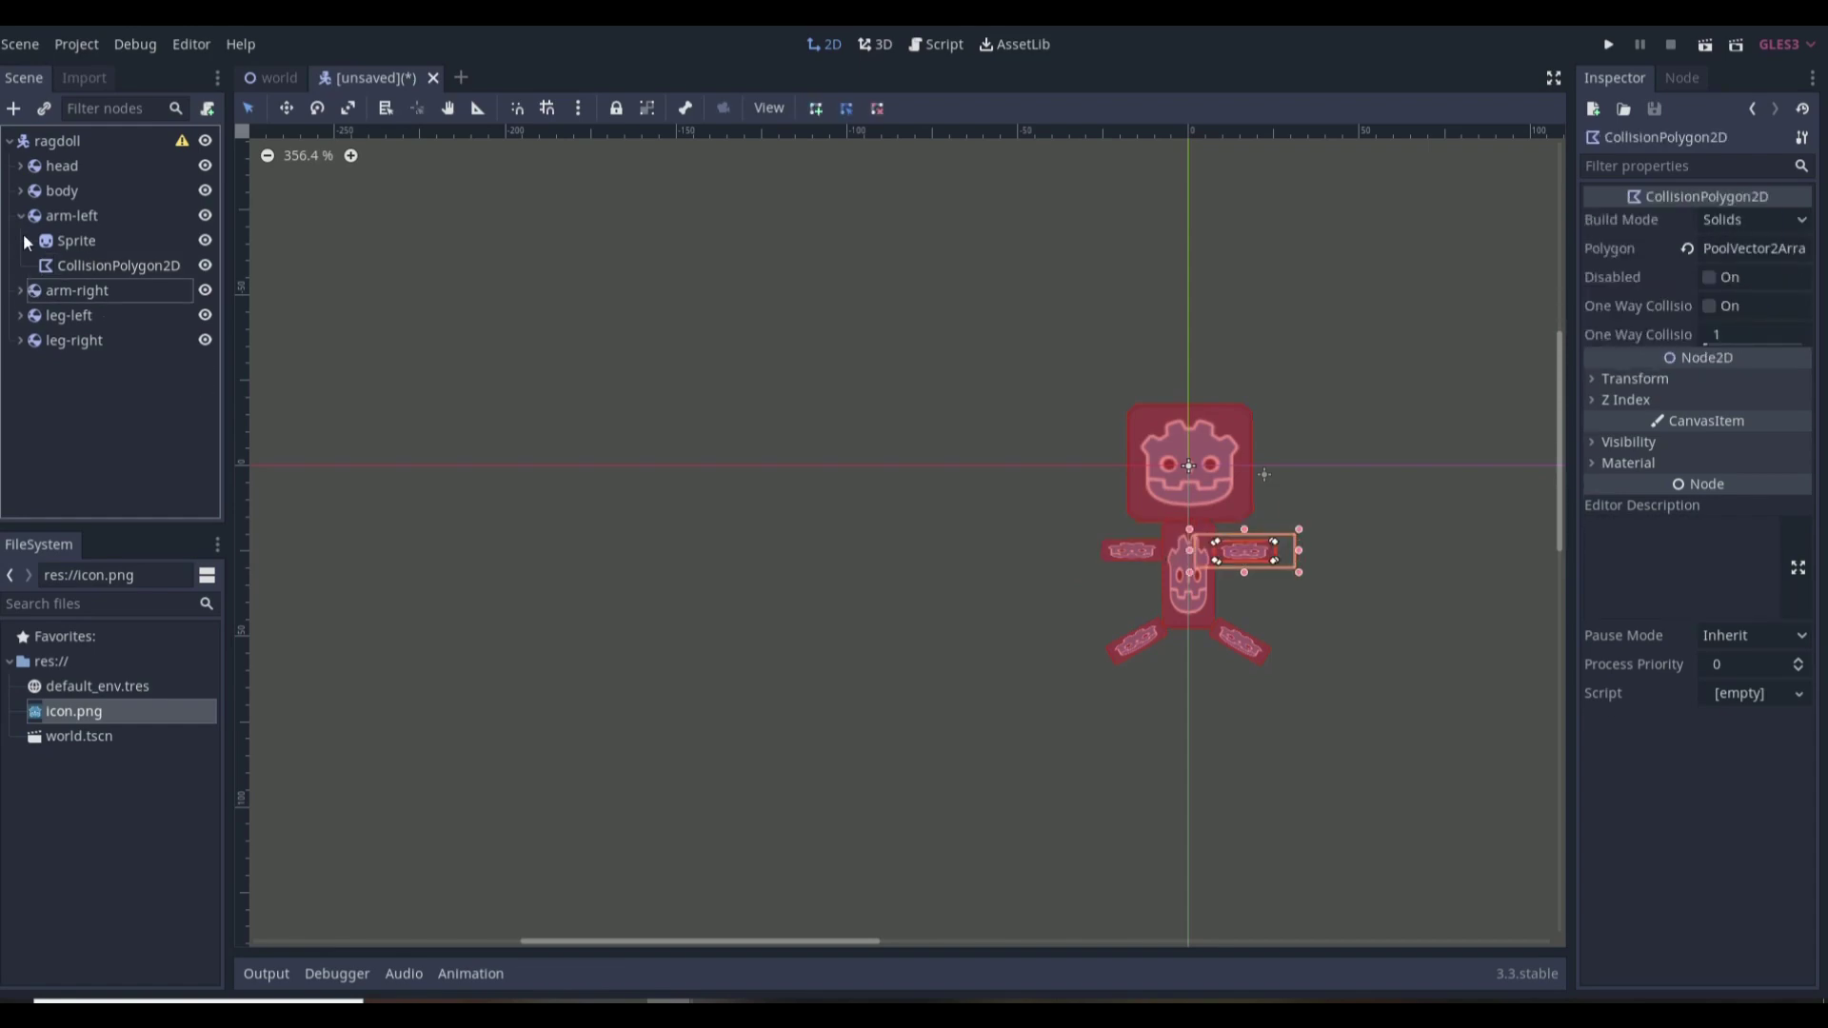
click(25, 216)
Step: Review head, body, both arms and both legs, then select the ragdoll root
click(57, 166)
click(63, 190)
click(72, 216)
click(76, 240)
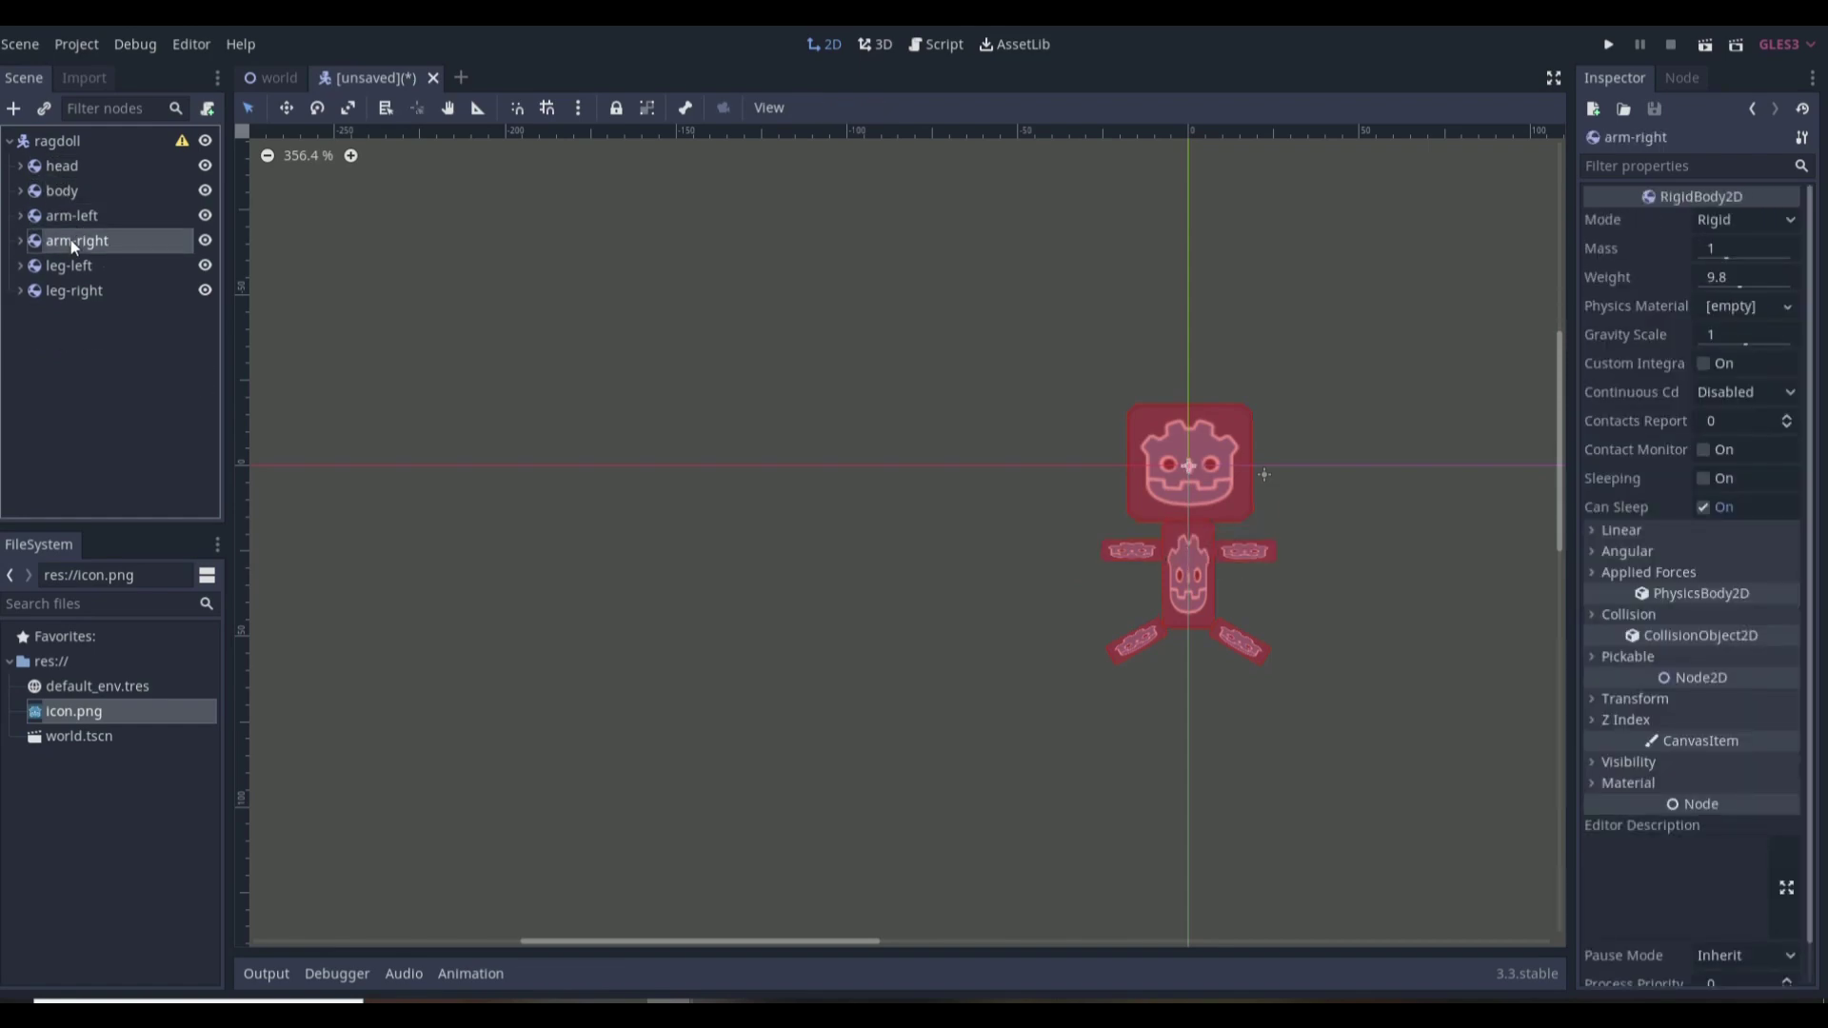
click(80, 266)
click(84, 289)
click(97, 332)
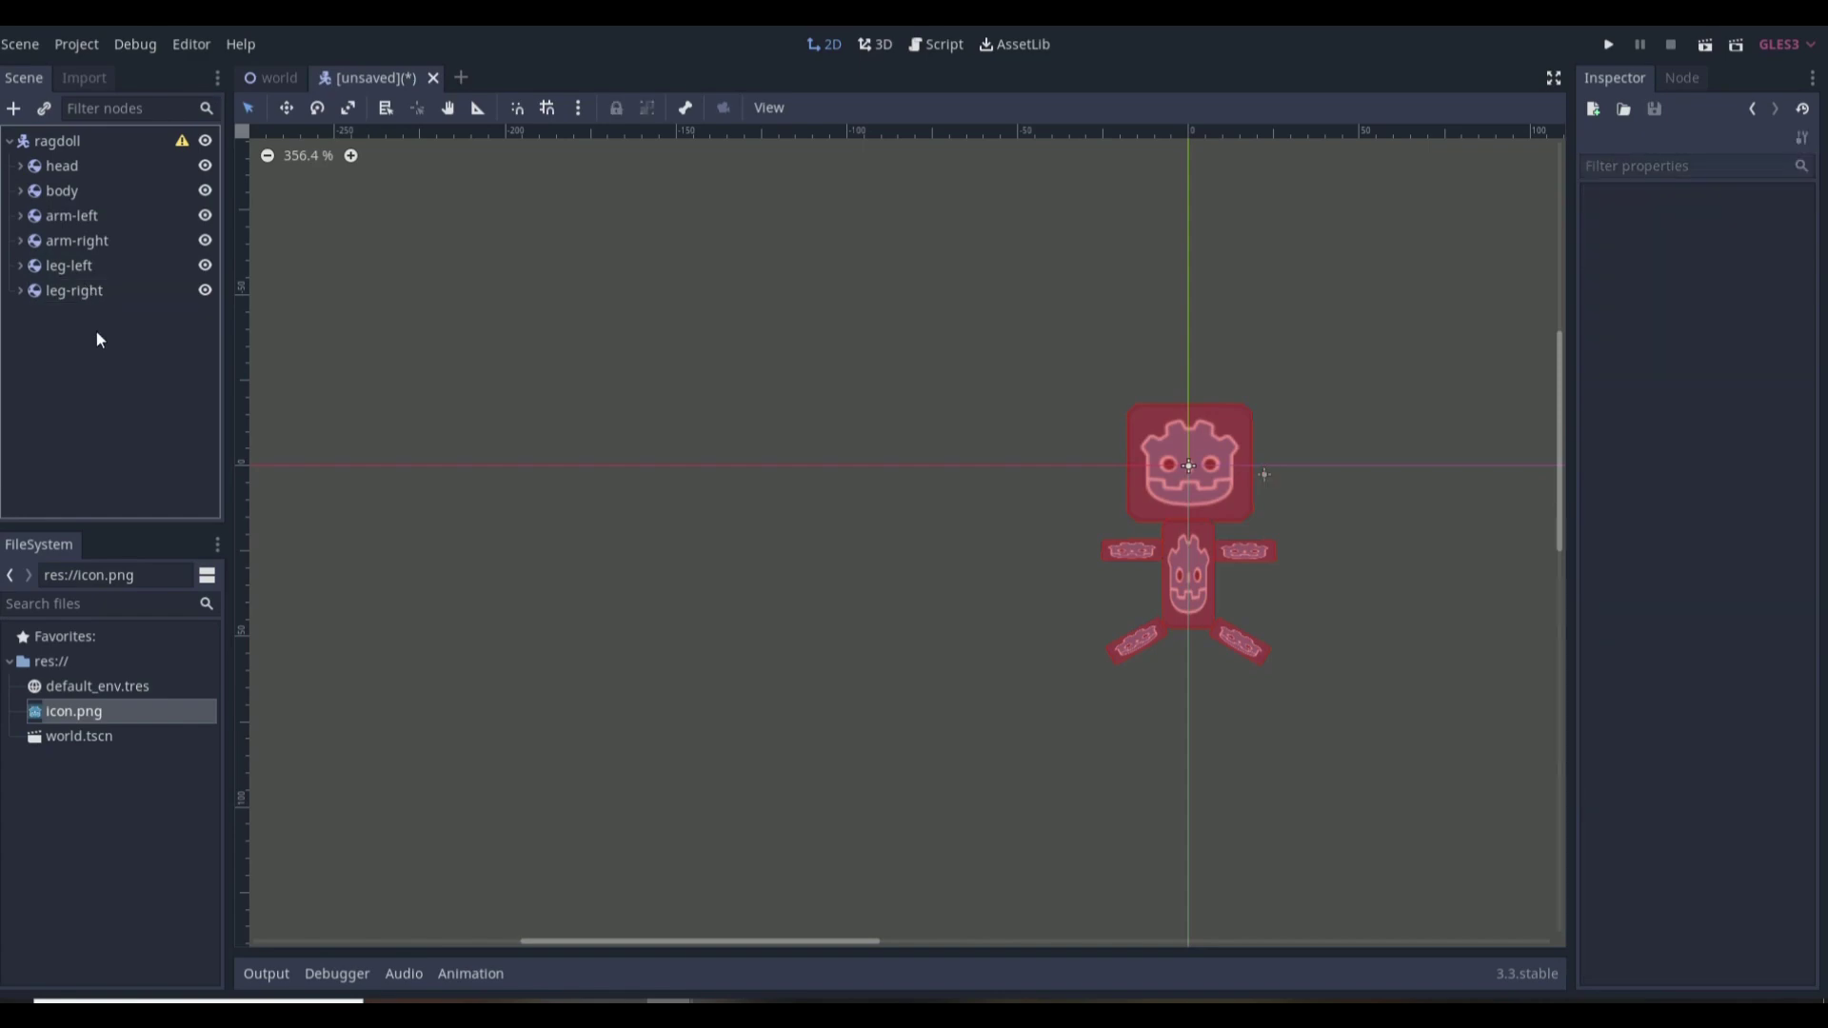
click(46, 133)
click(14, 108)
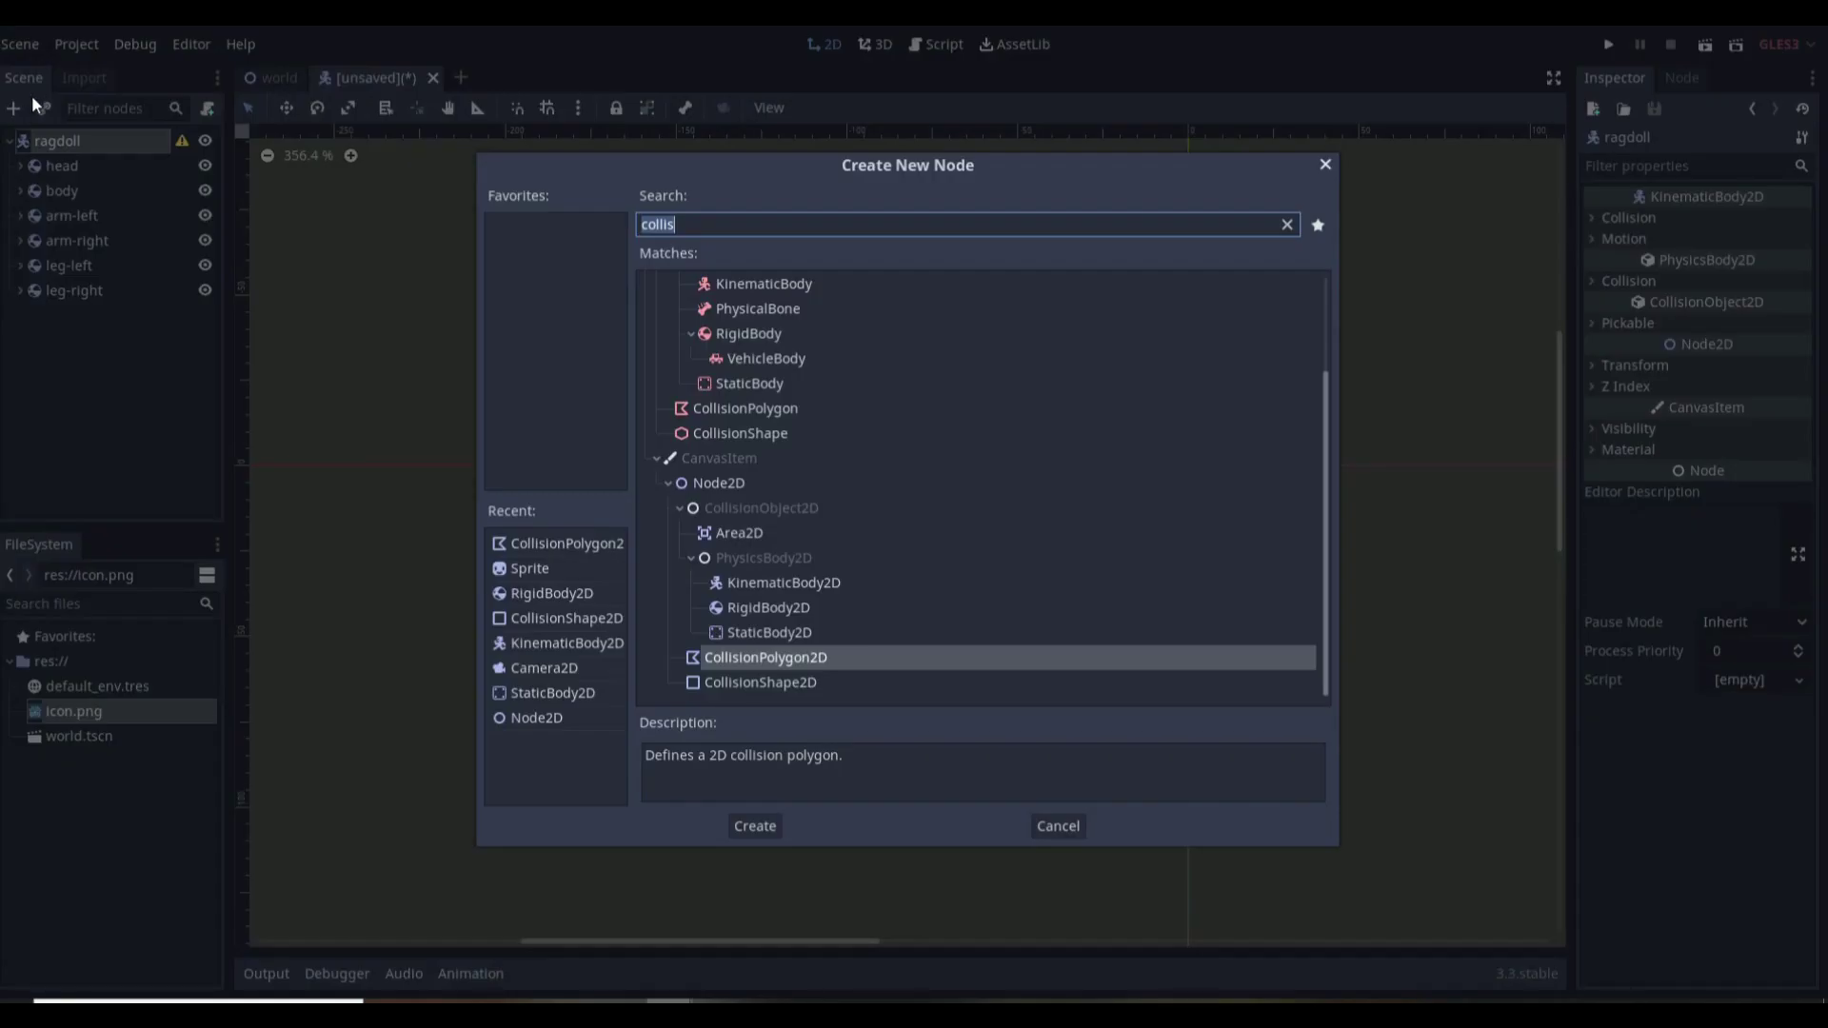
click(1326, 165)
Step: Save the scene as ragdoll.tscn and return to the world scene
key(ctrl+s)
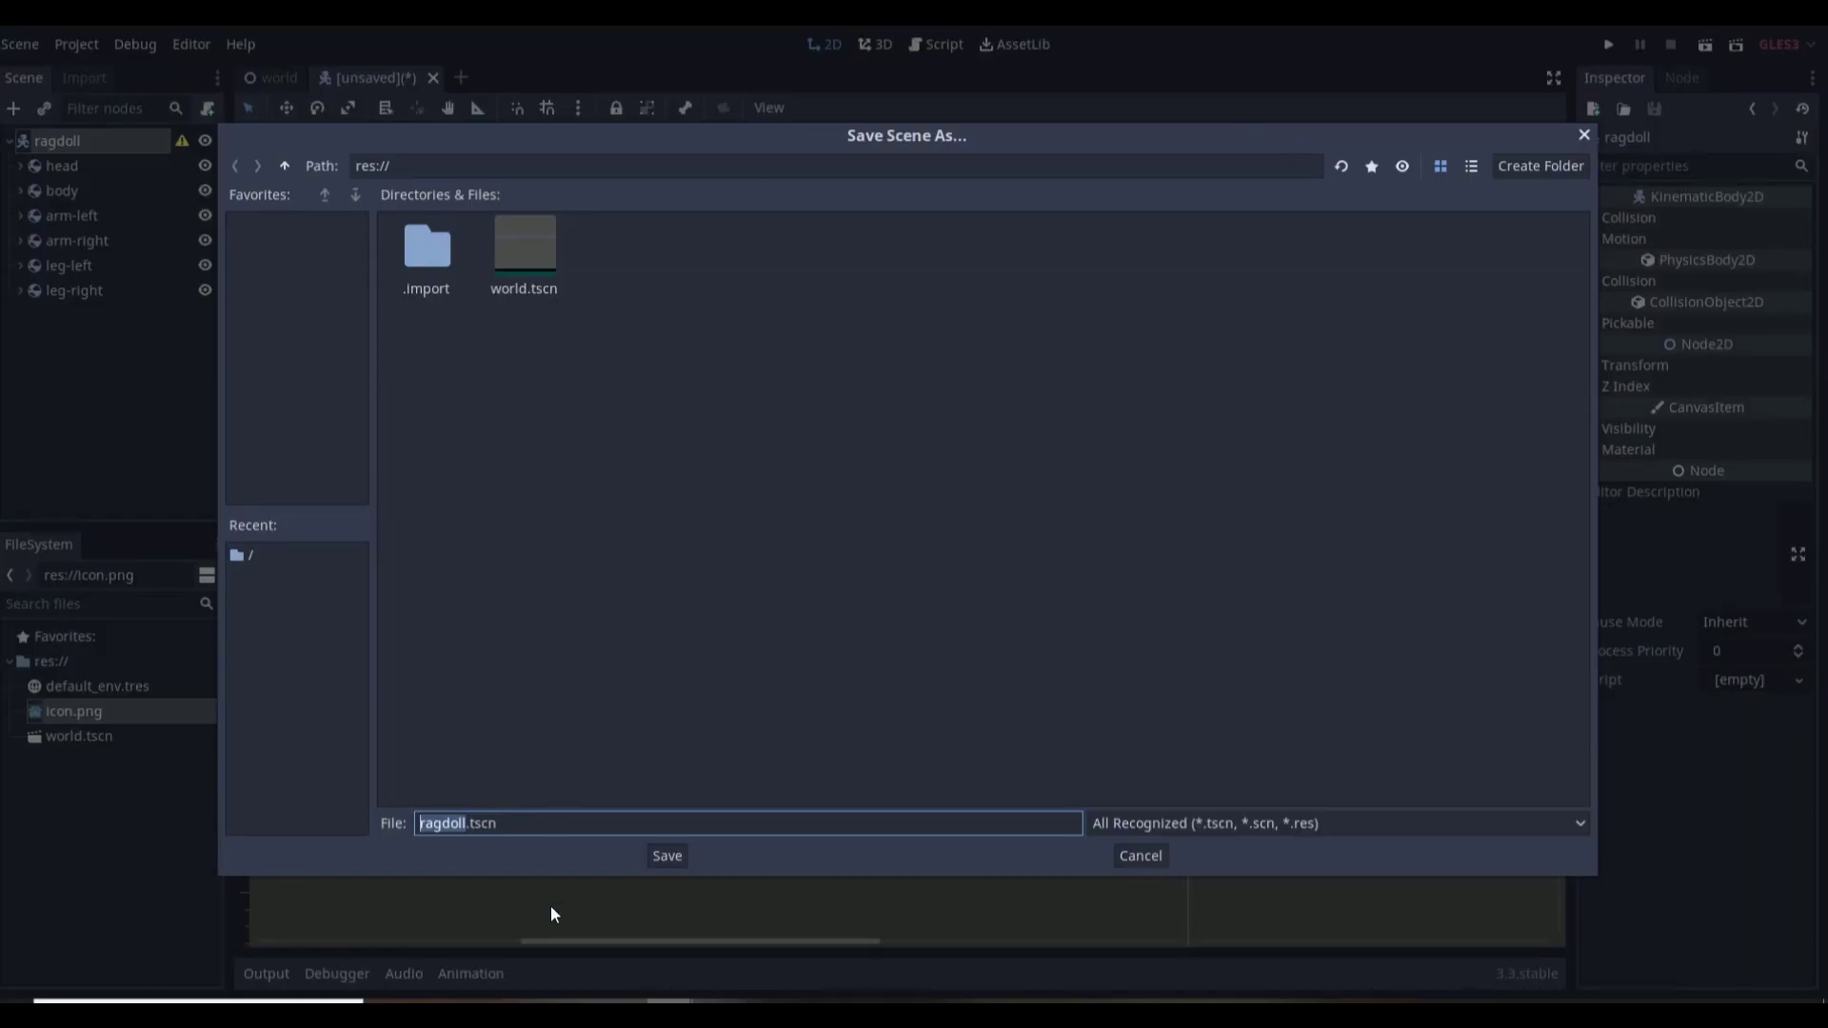
click(666, 855)
click(276, 76)
click(139, 140)
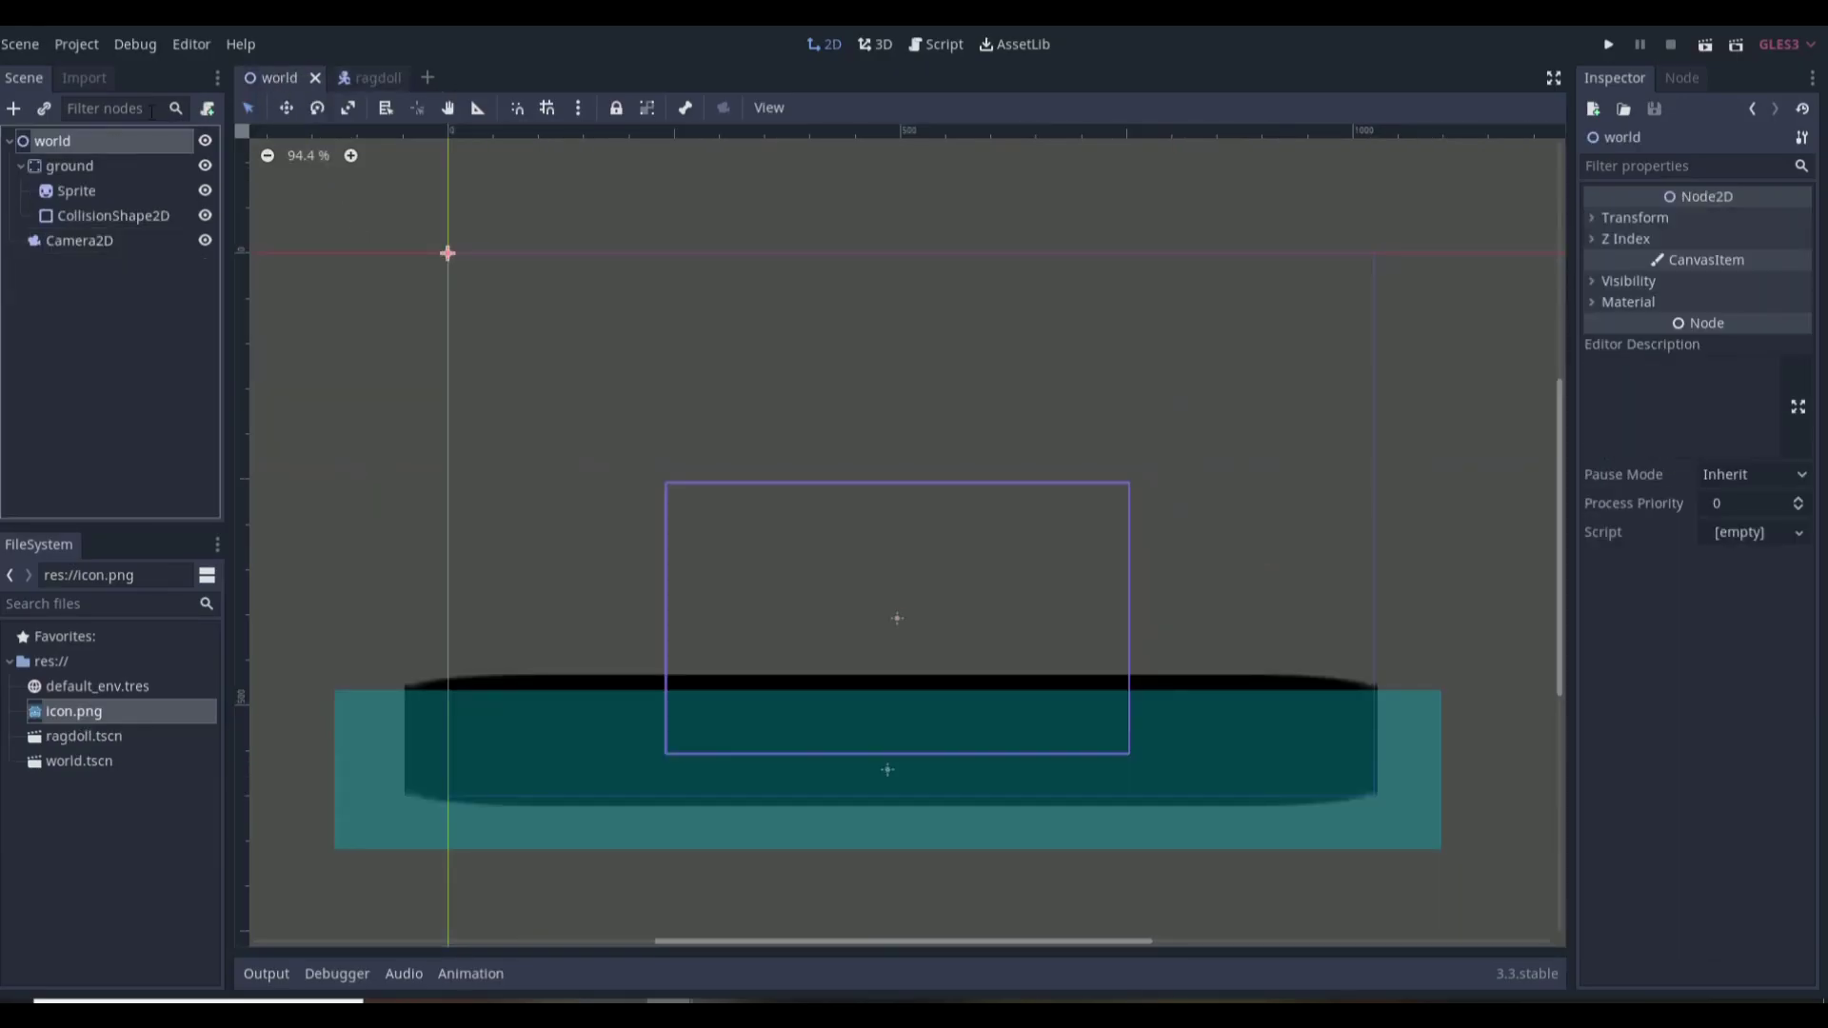
Step: Instance ragdoll.tscn into world and place it inside the camera frame
click(47, 109)
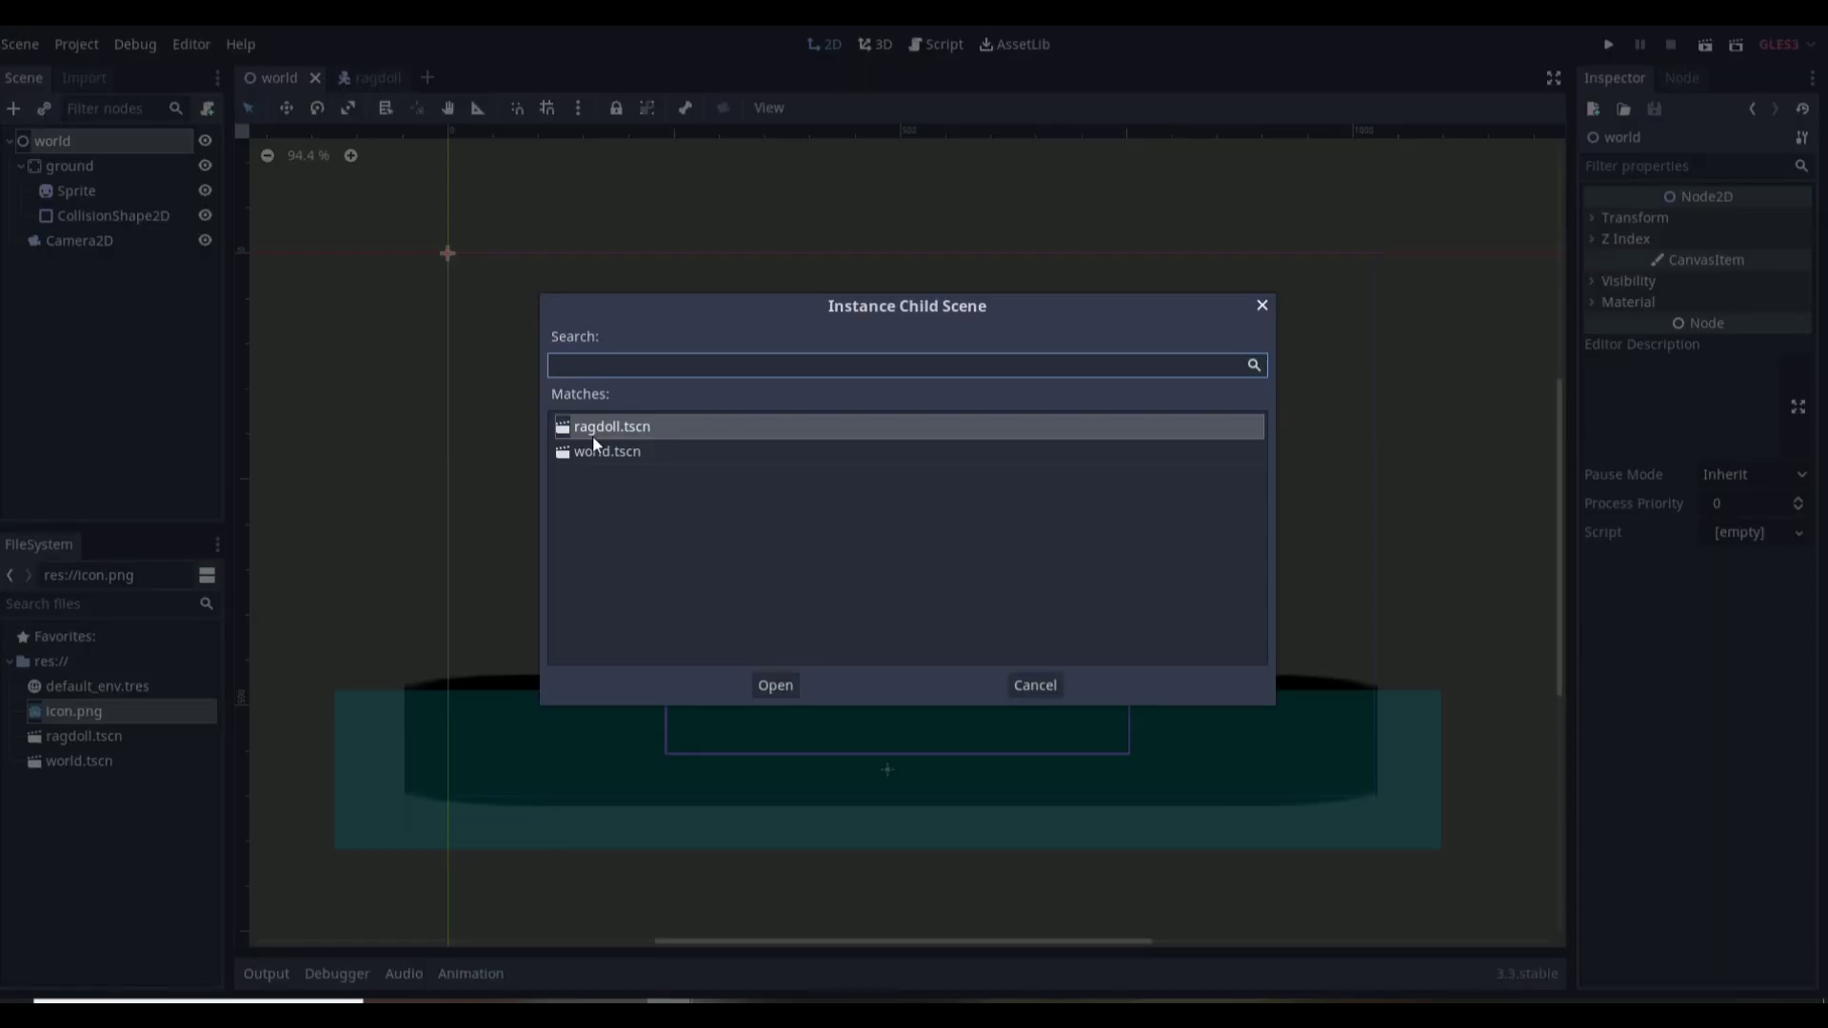
double_click(626, 431)
drag(452, 284, 814, 589)
Step: Run the game with F5 to watch the ragdoll fall, then close it
key(F5)
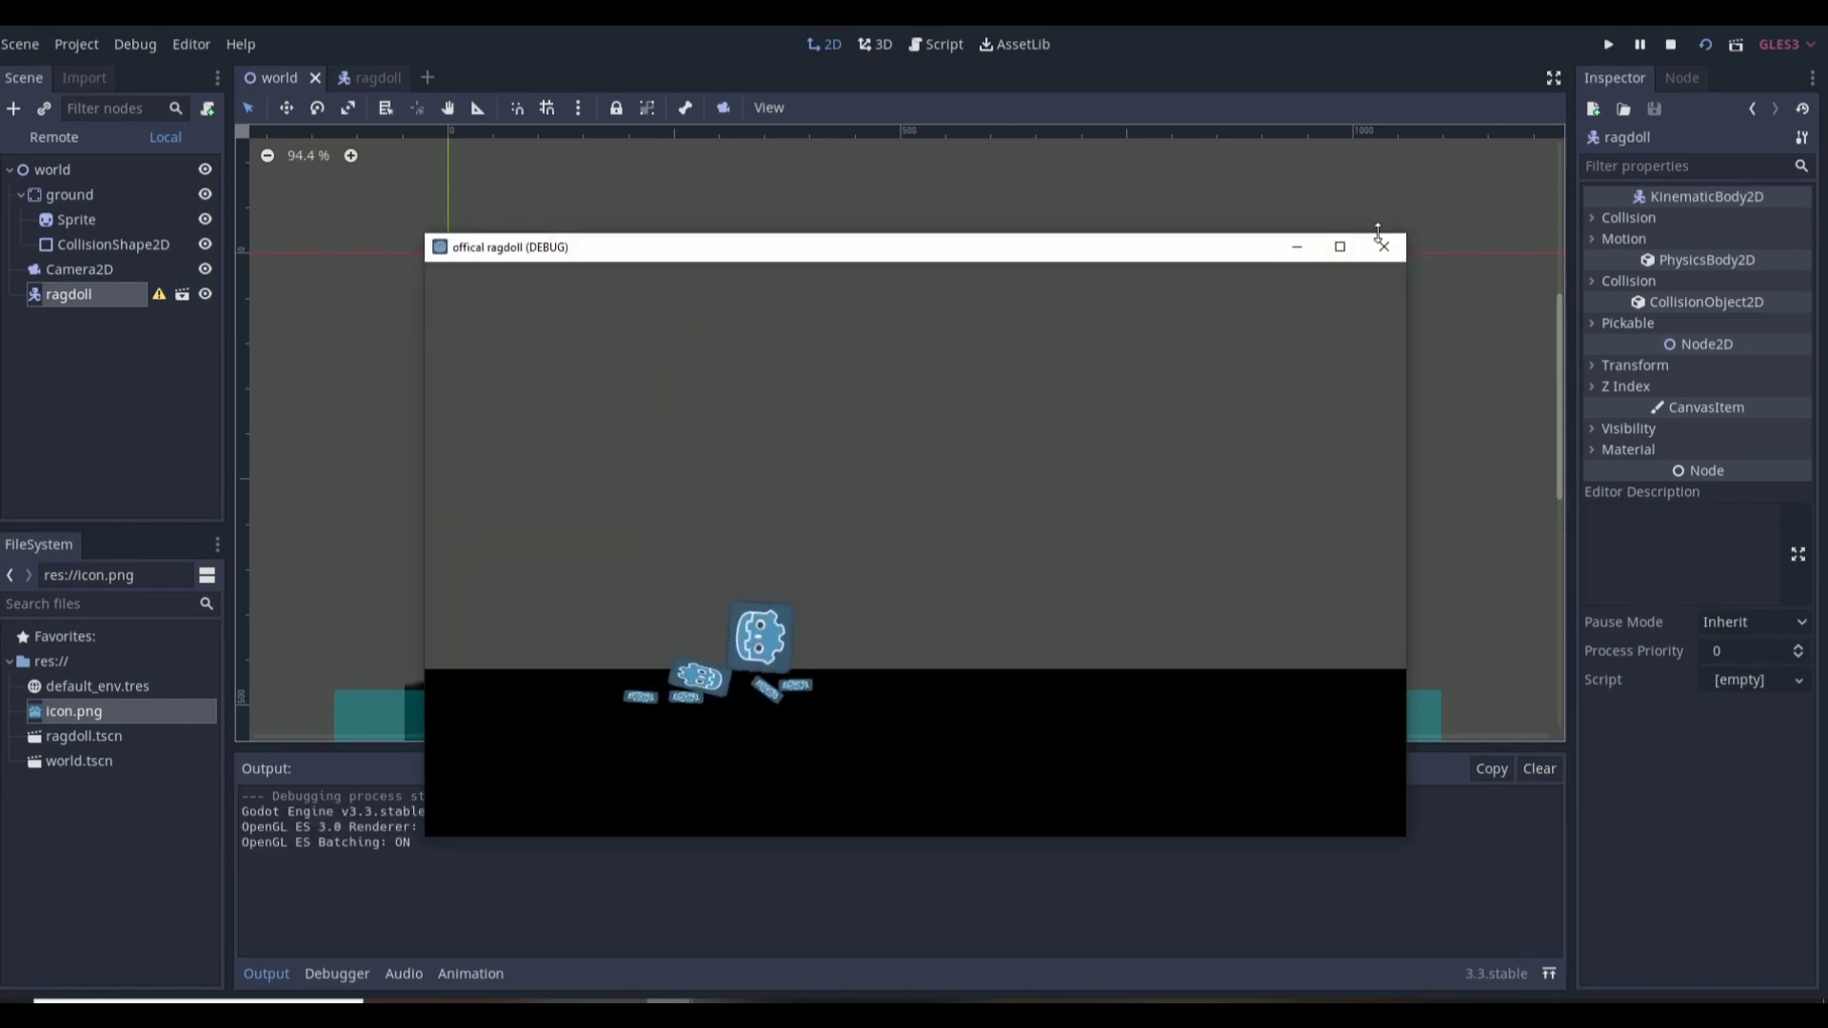
click(1378, 240)
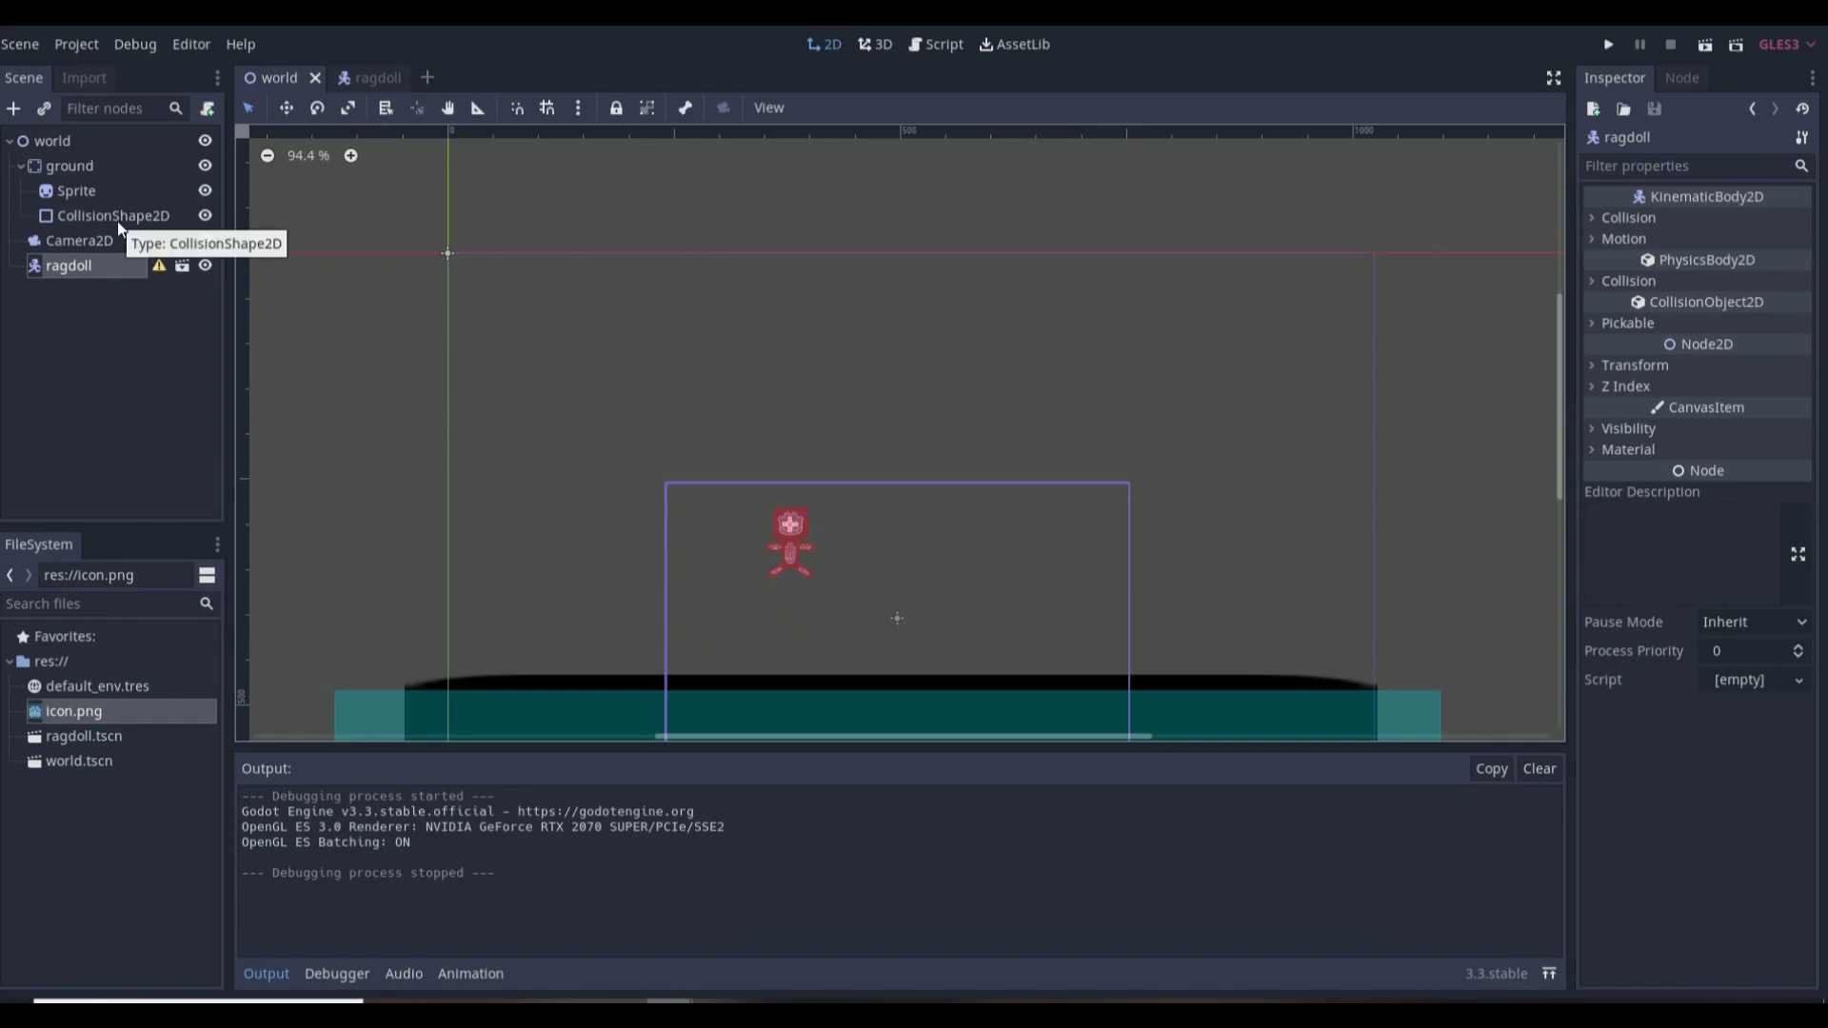
click(139, 147)
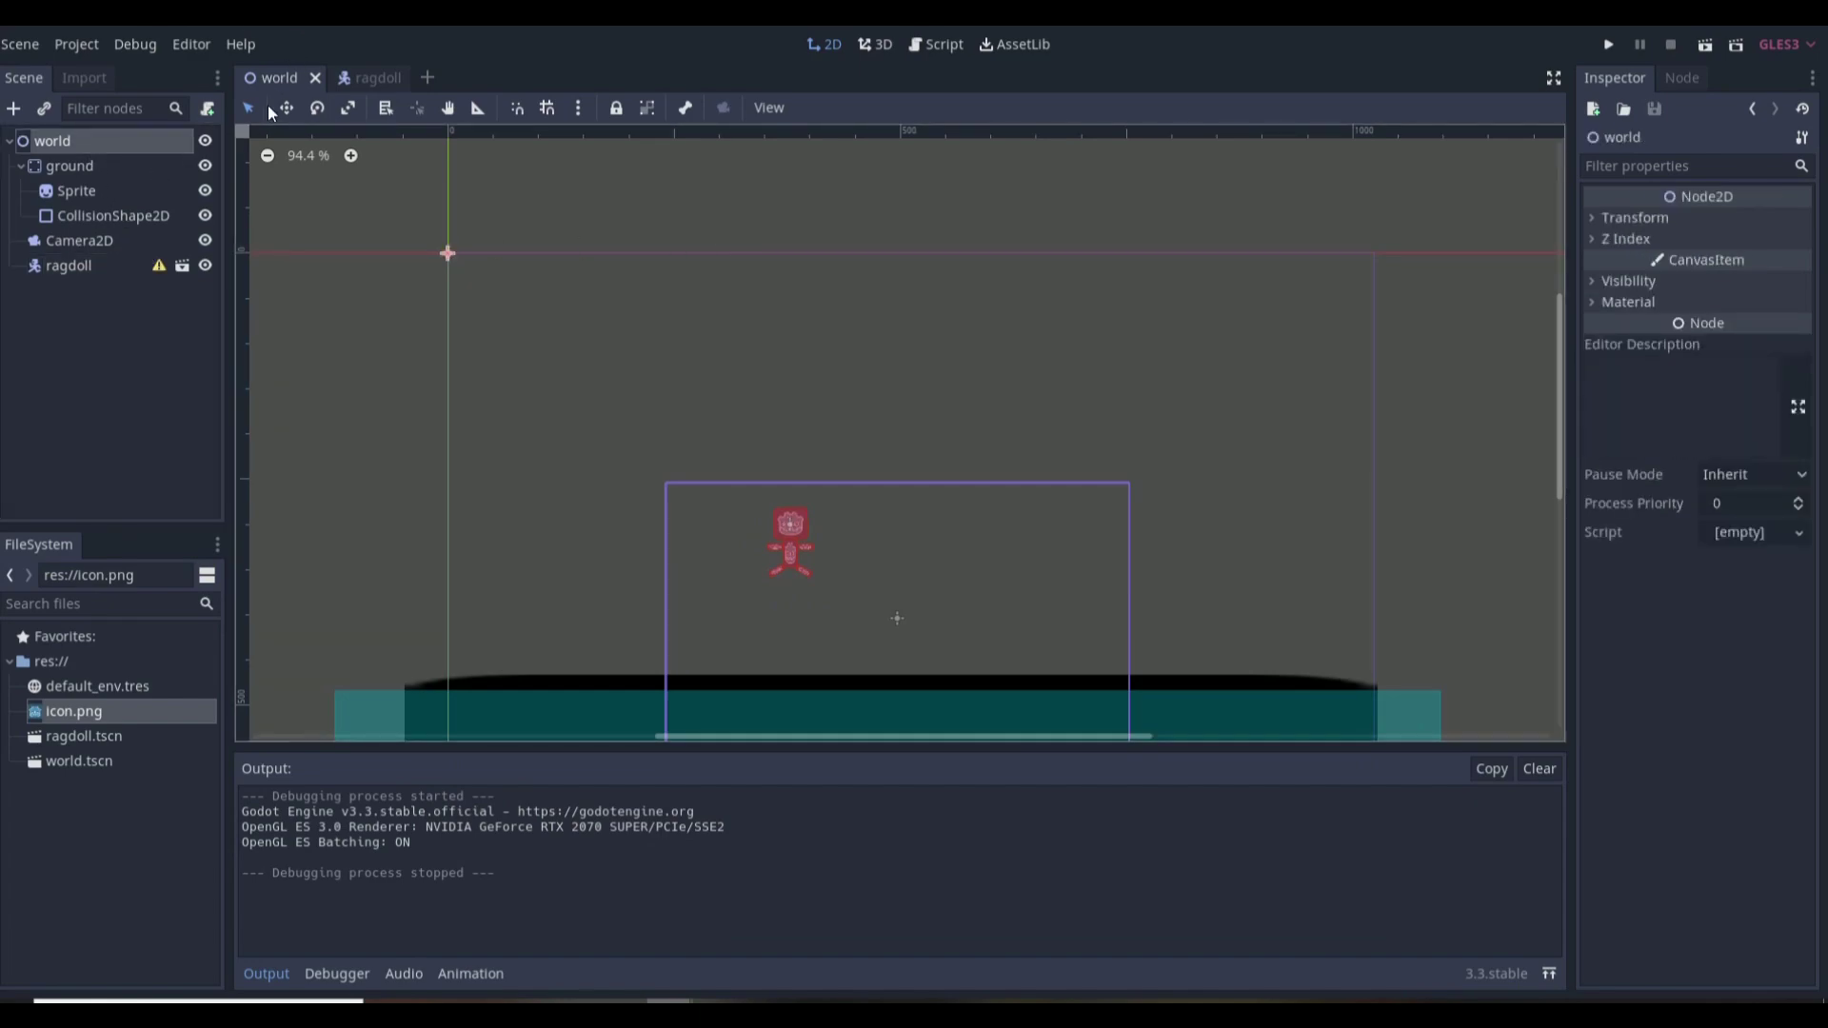
Step: In the ragdoll scene, add a Node2D named joints
click(388, 82)
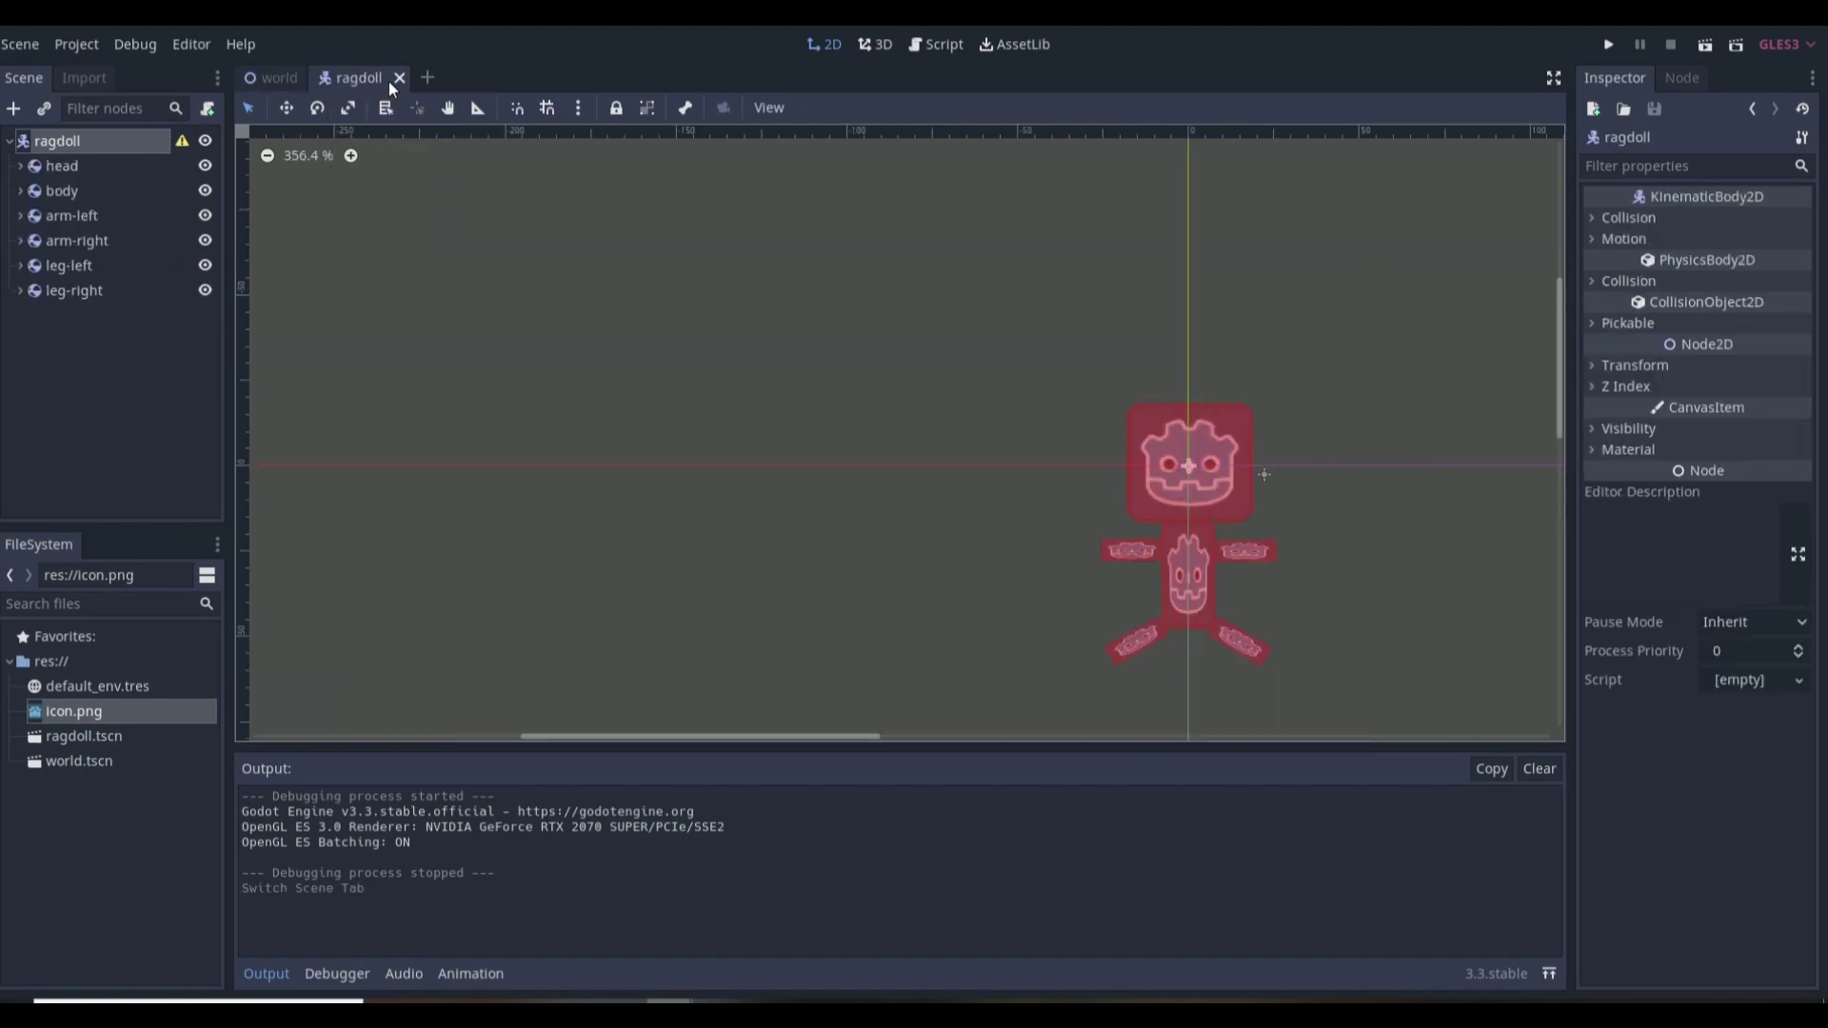
click(13, 107)
text(jo)
key(BackSpace)
key(BackSpace)
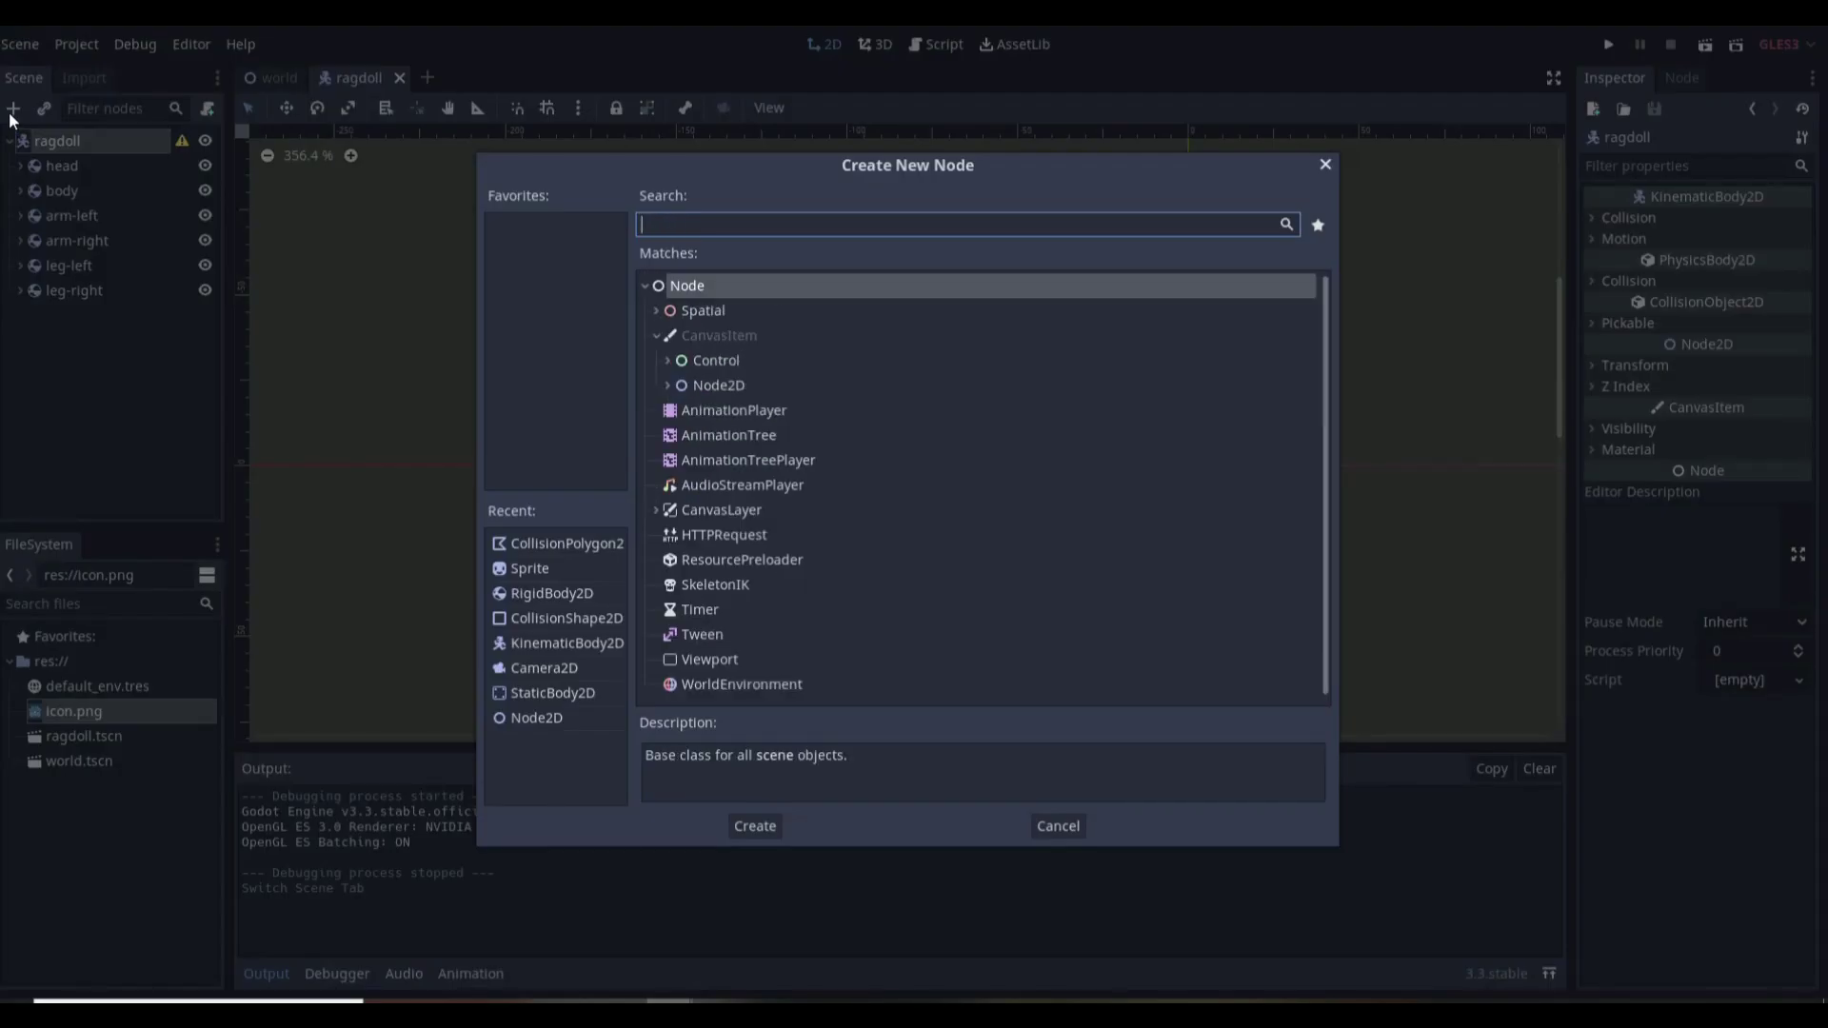
key(Return)
double_click(124, 308)
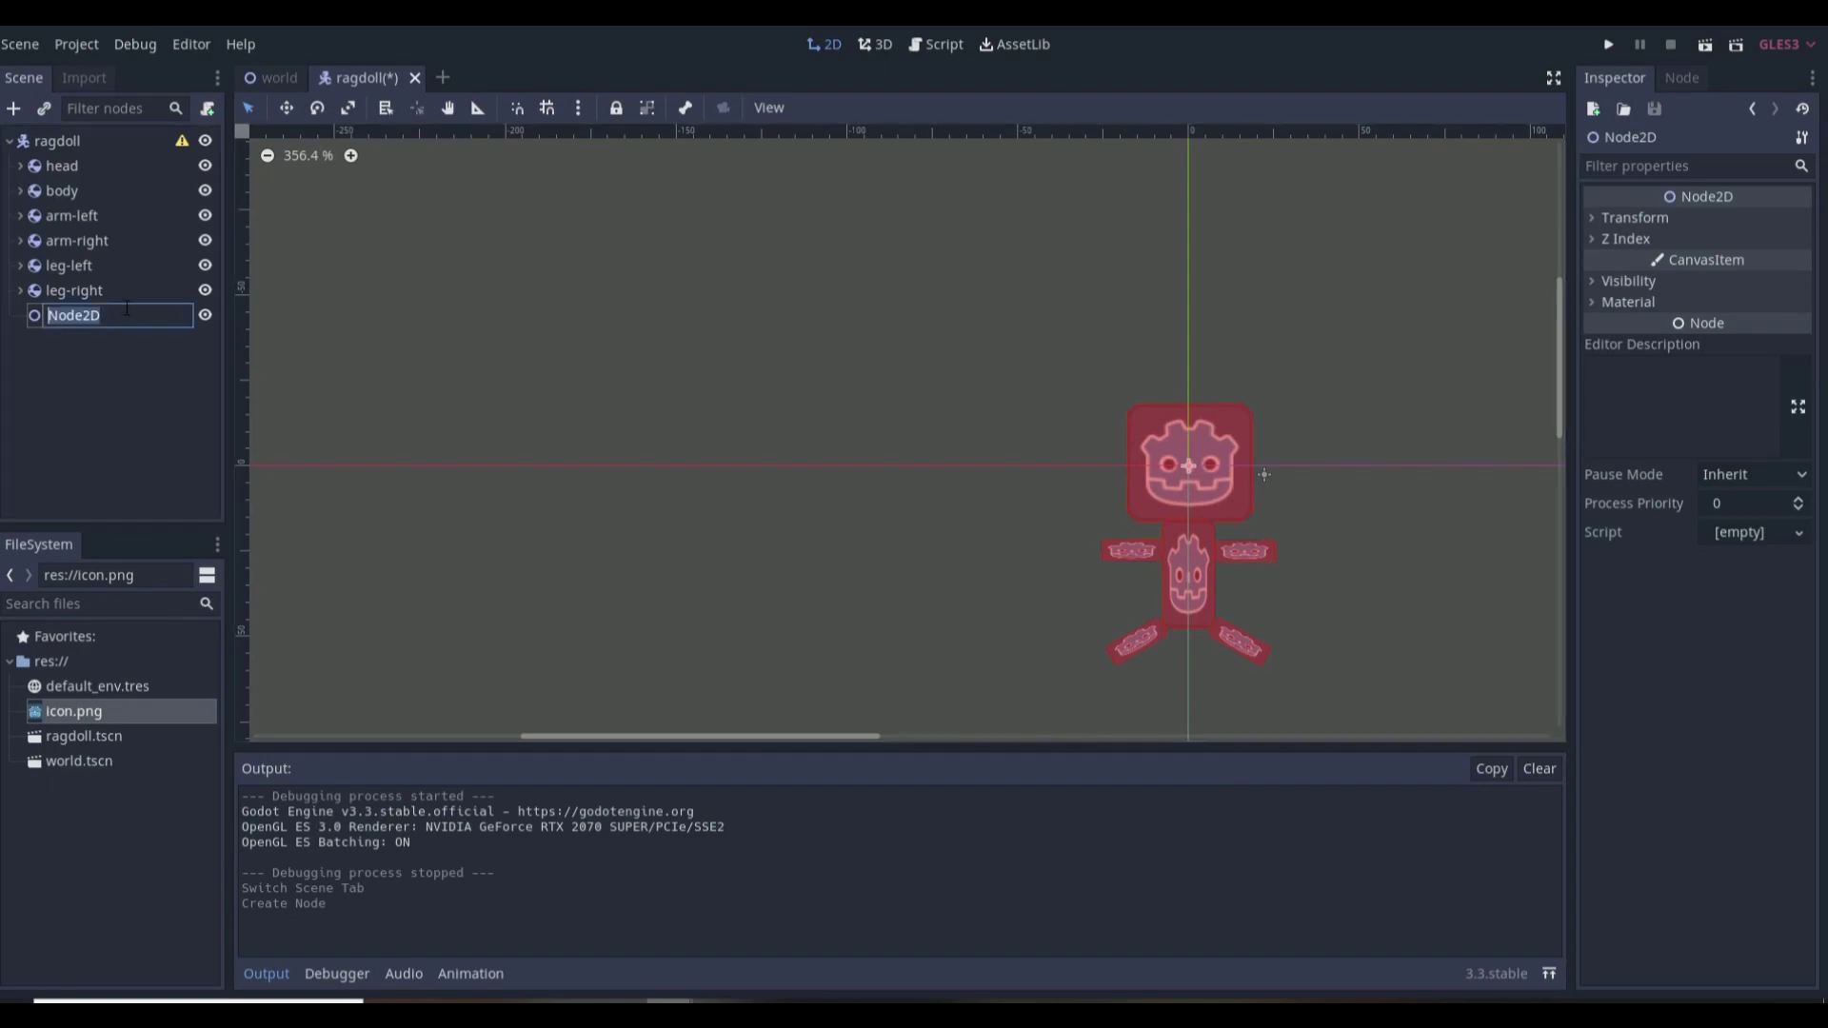
text(joints)
key(Return)
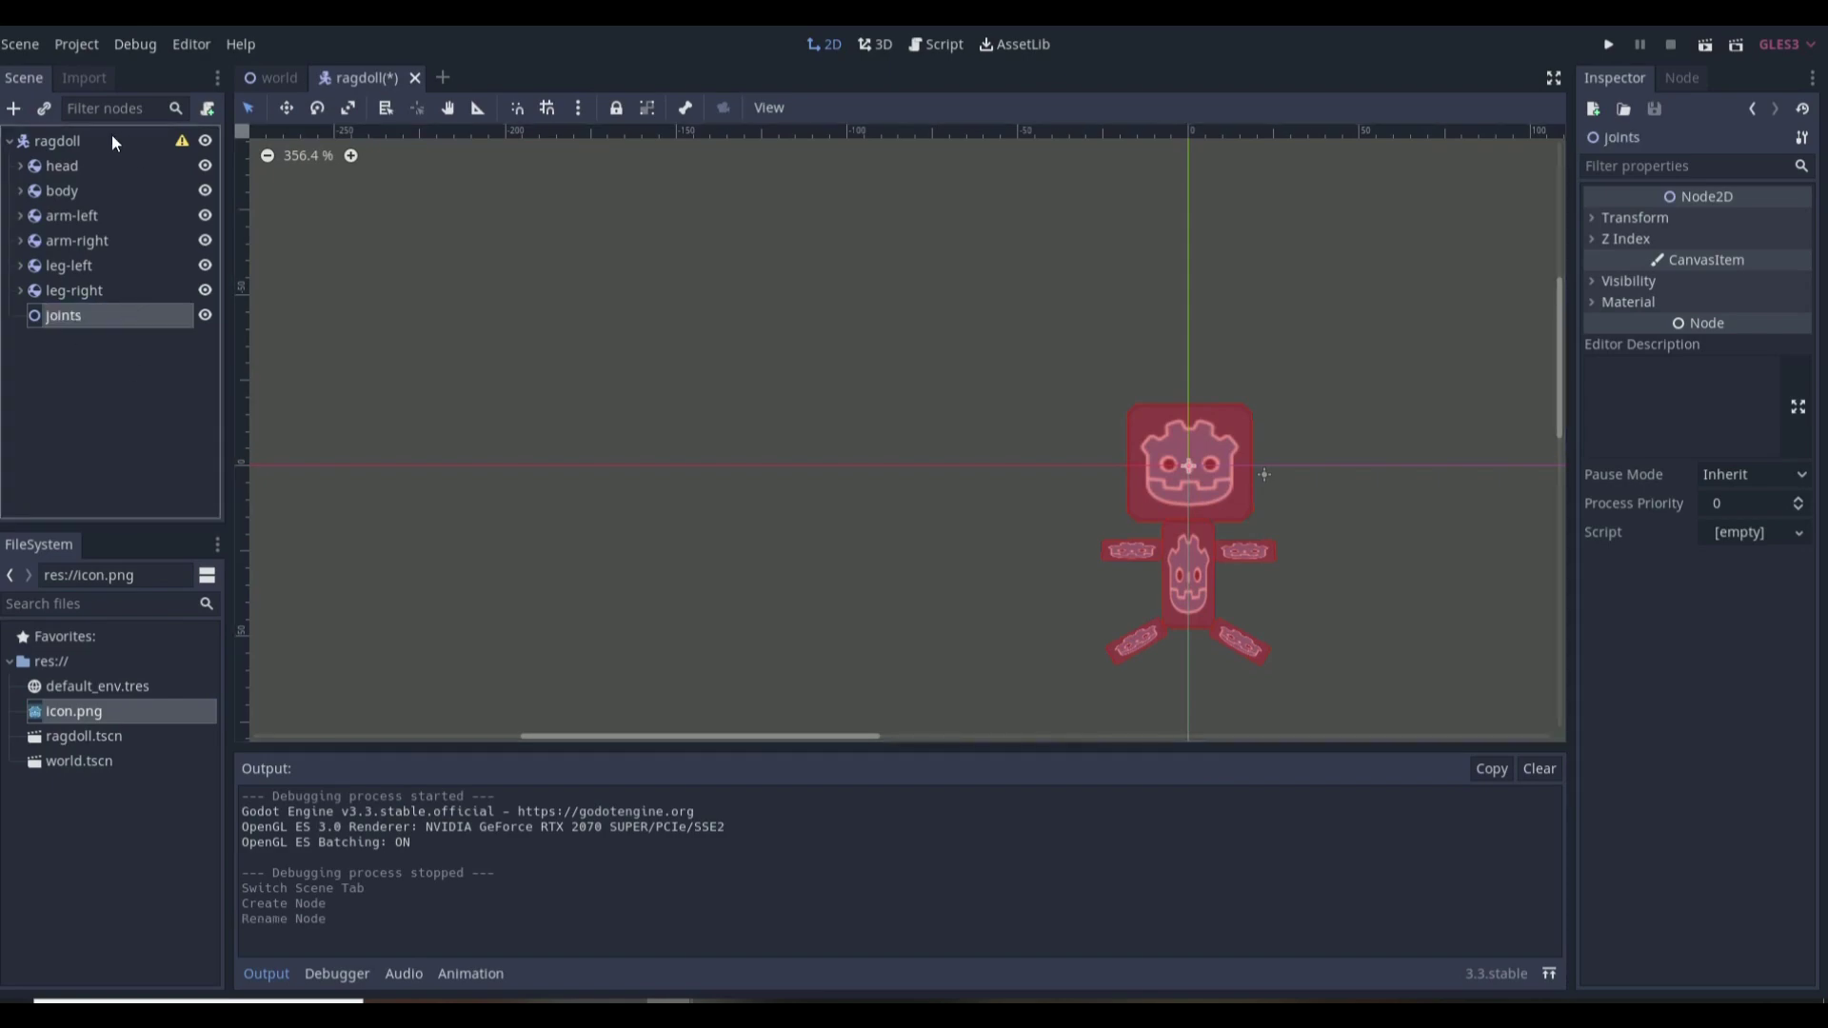
Step: Add a PinJoint2D under joints and move it to the neck between head and body
click(13, 107)
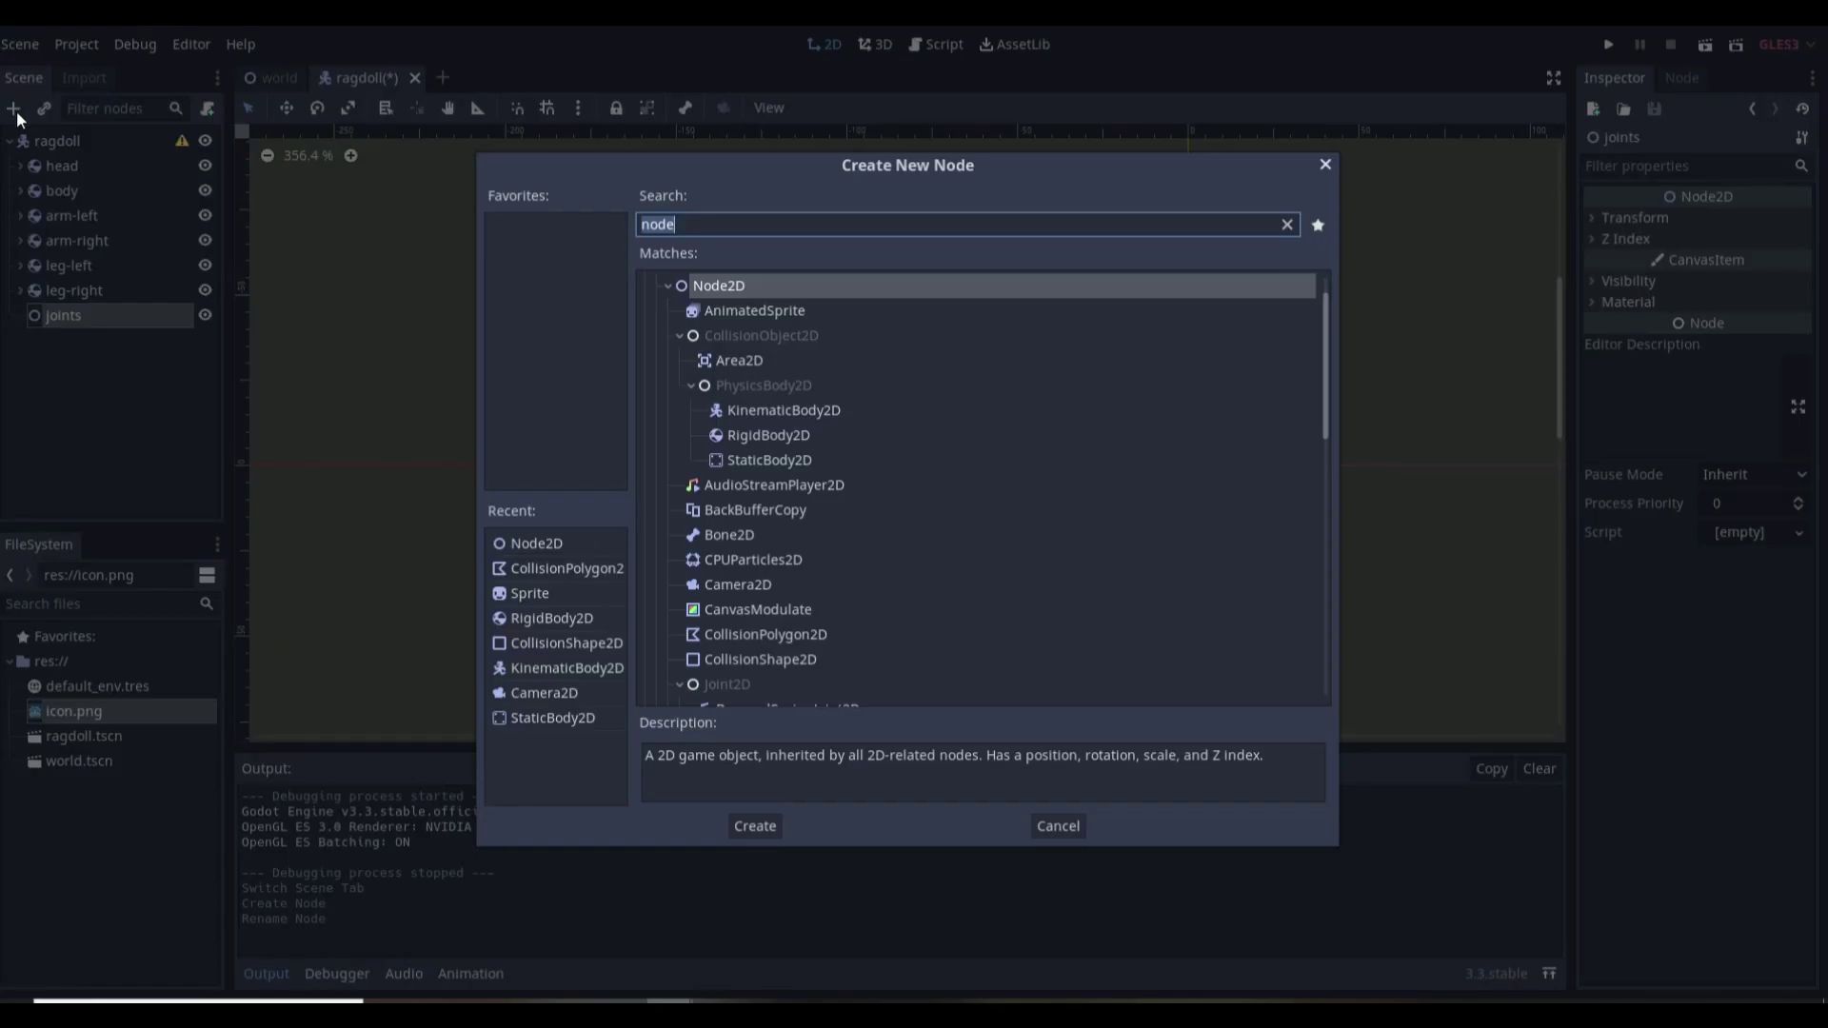
text(pin)
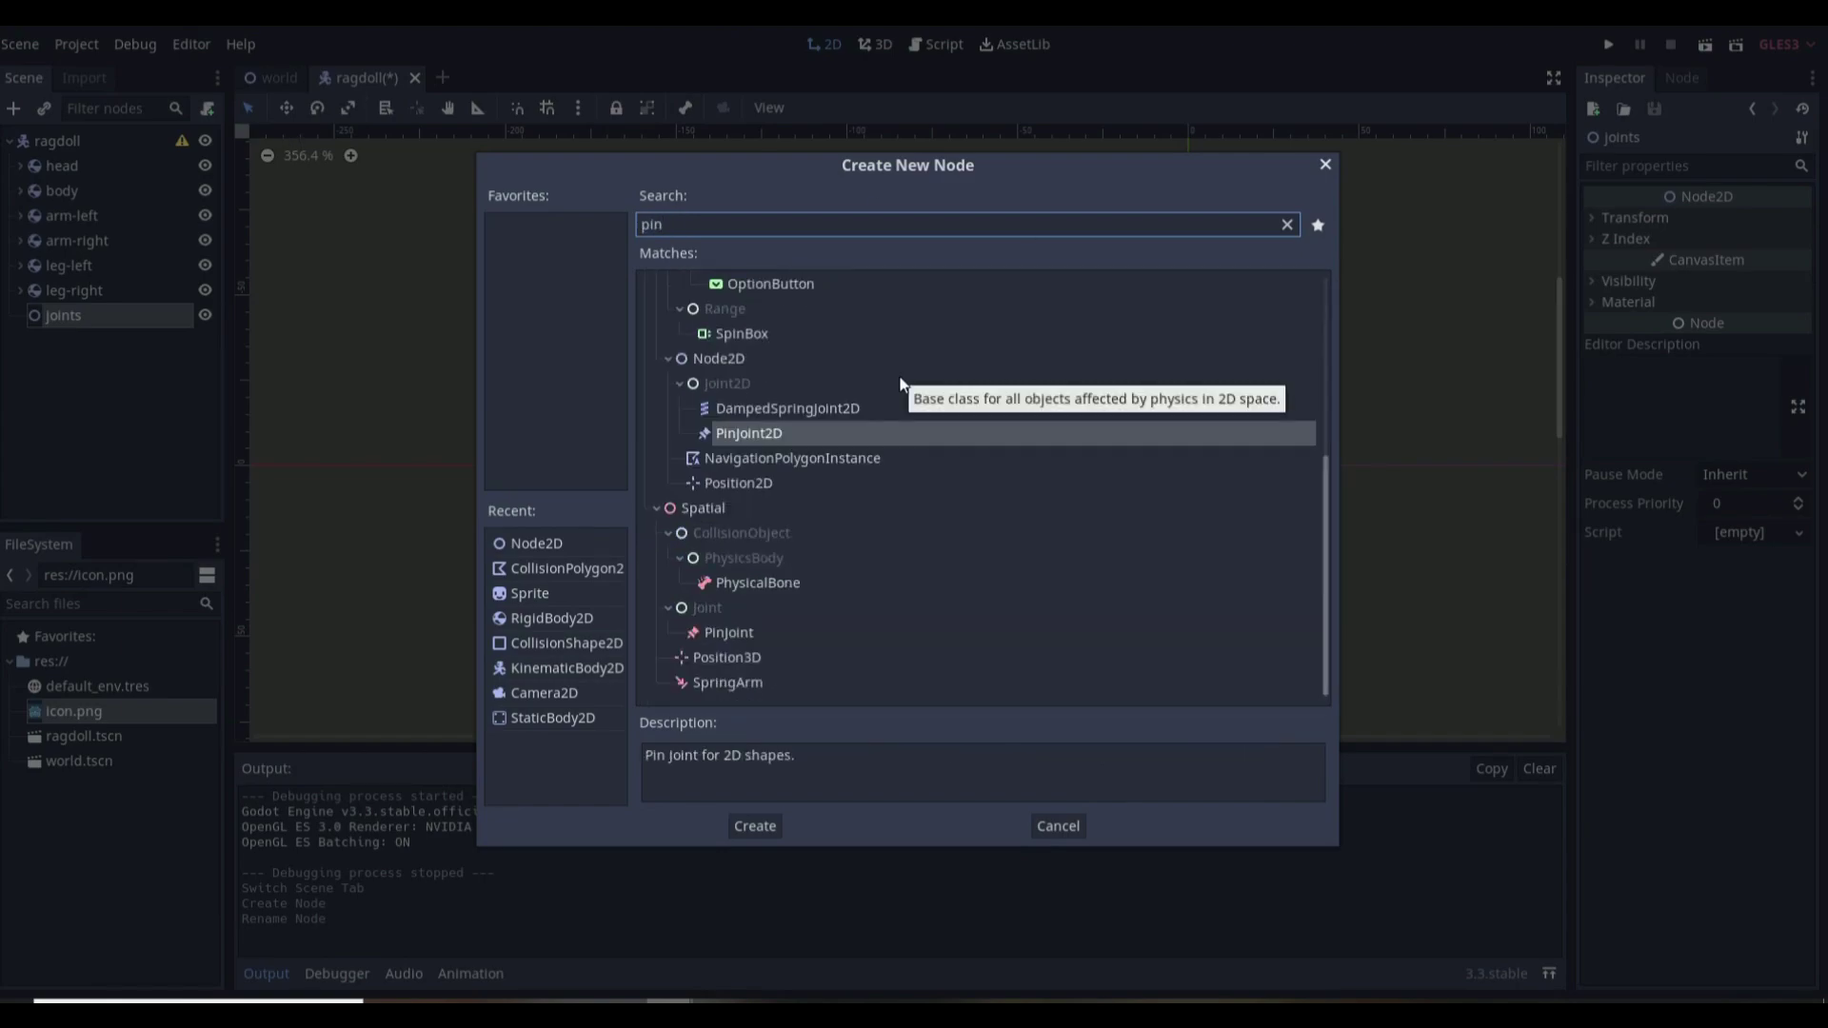
key(Return)
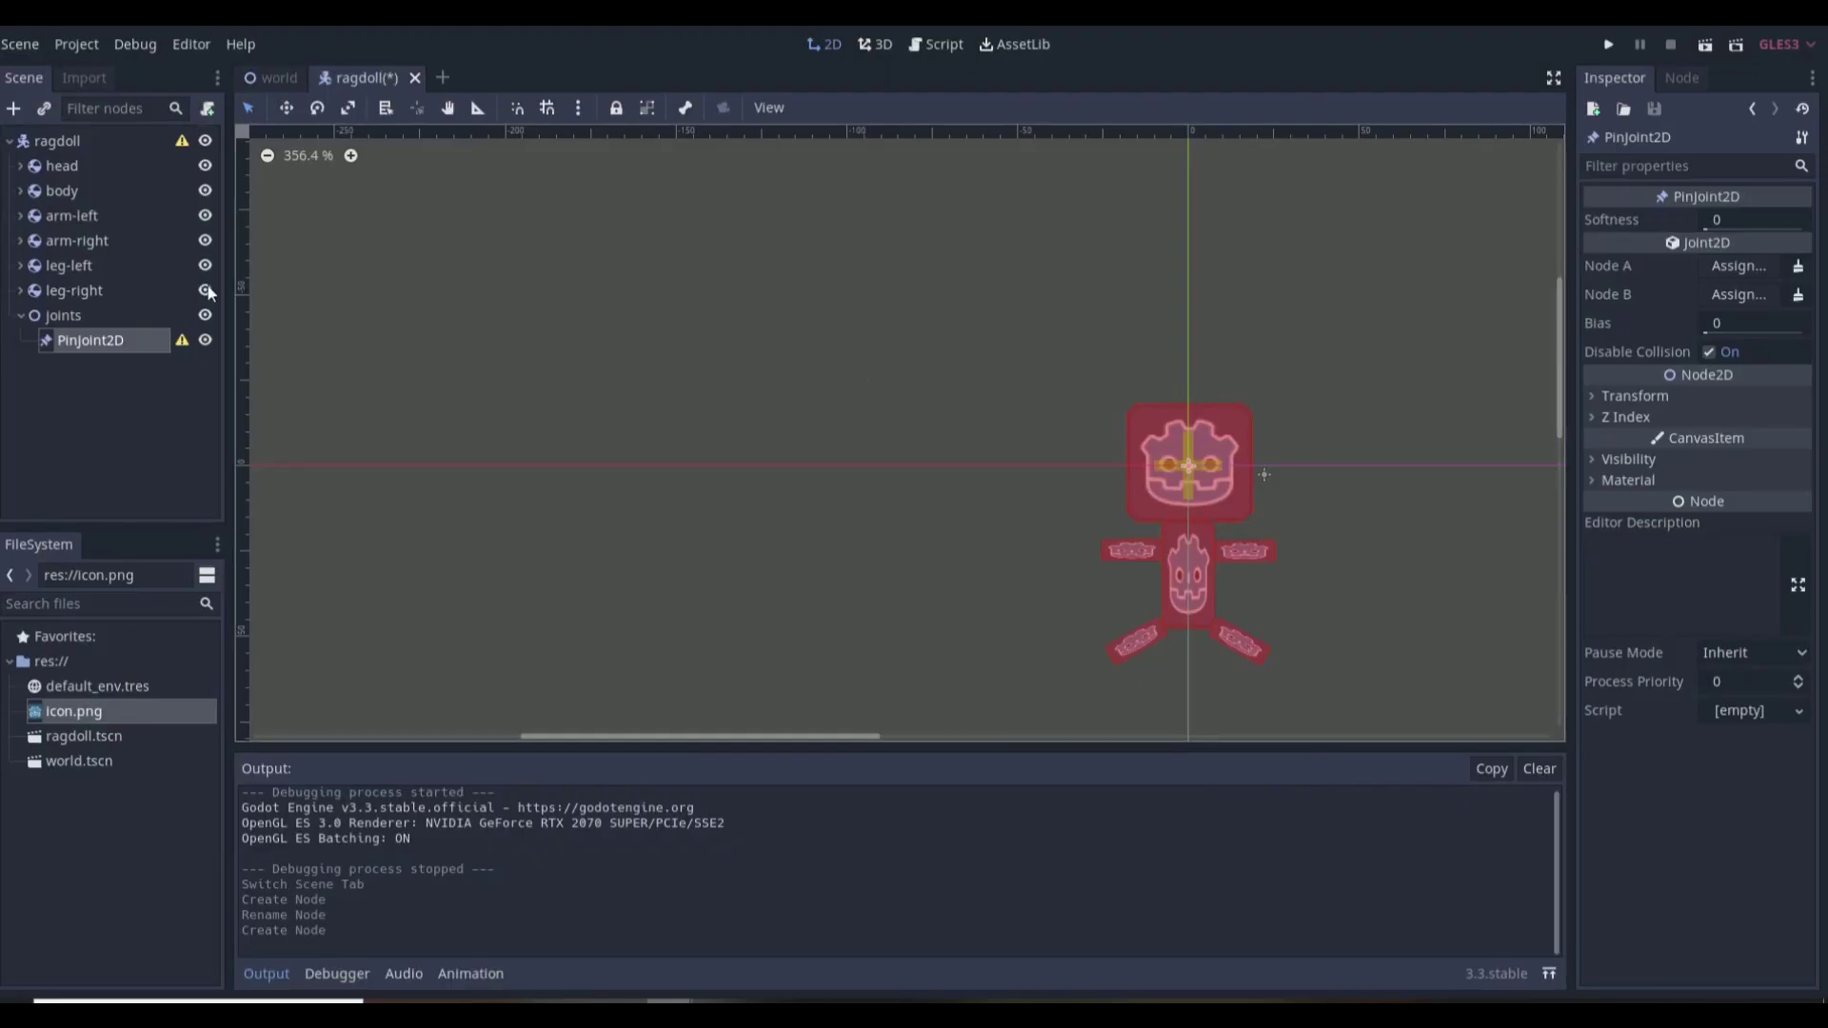
scroll(1264, 556, up, 18)
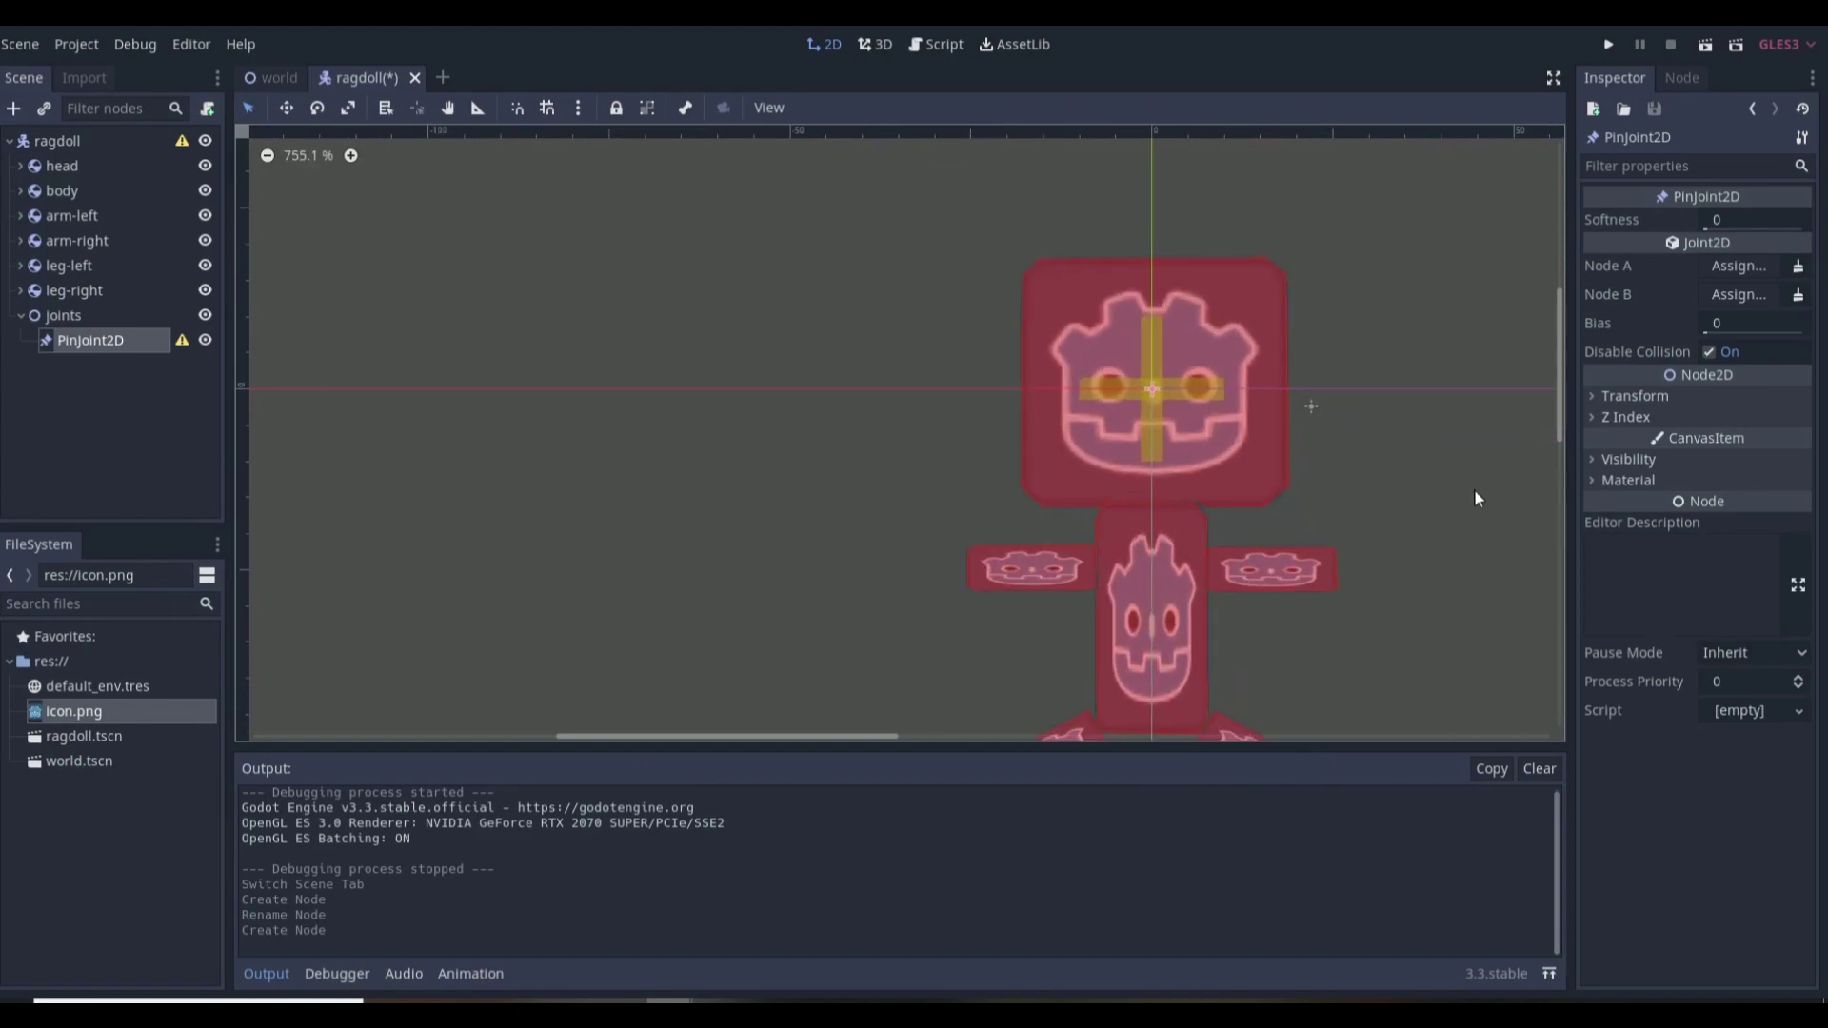
drag(1072, 364, 1072, 509)
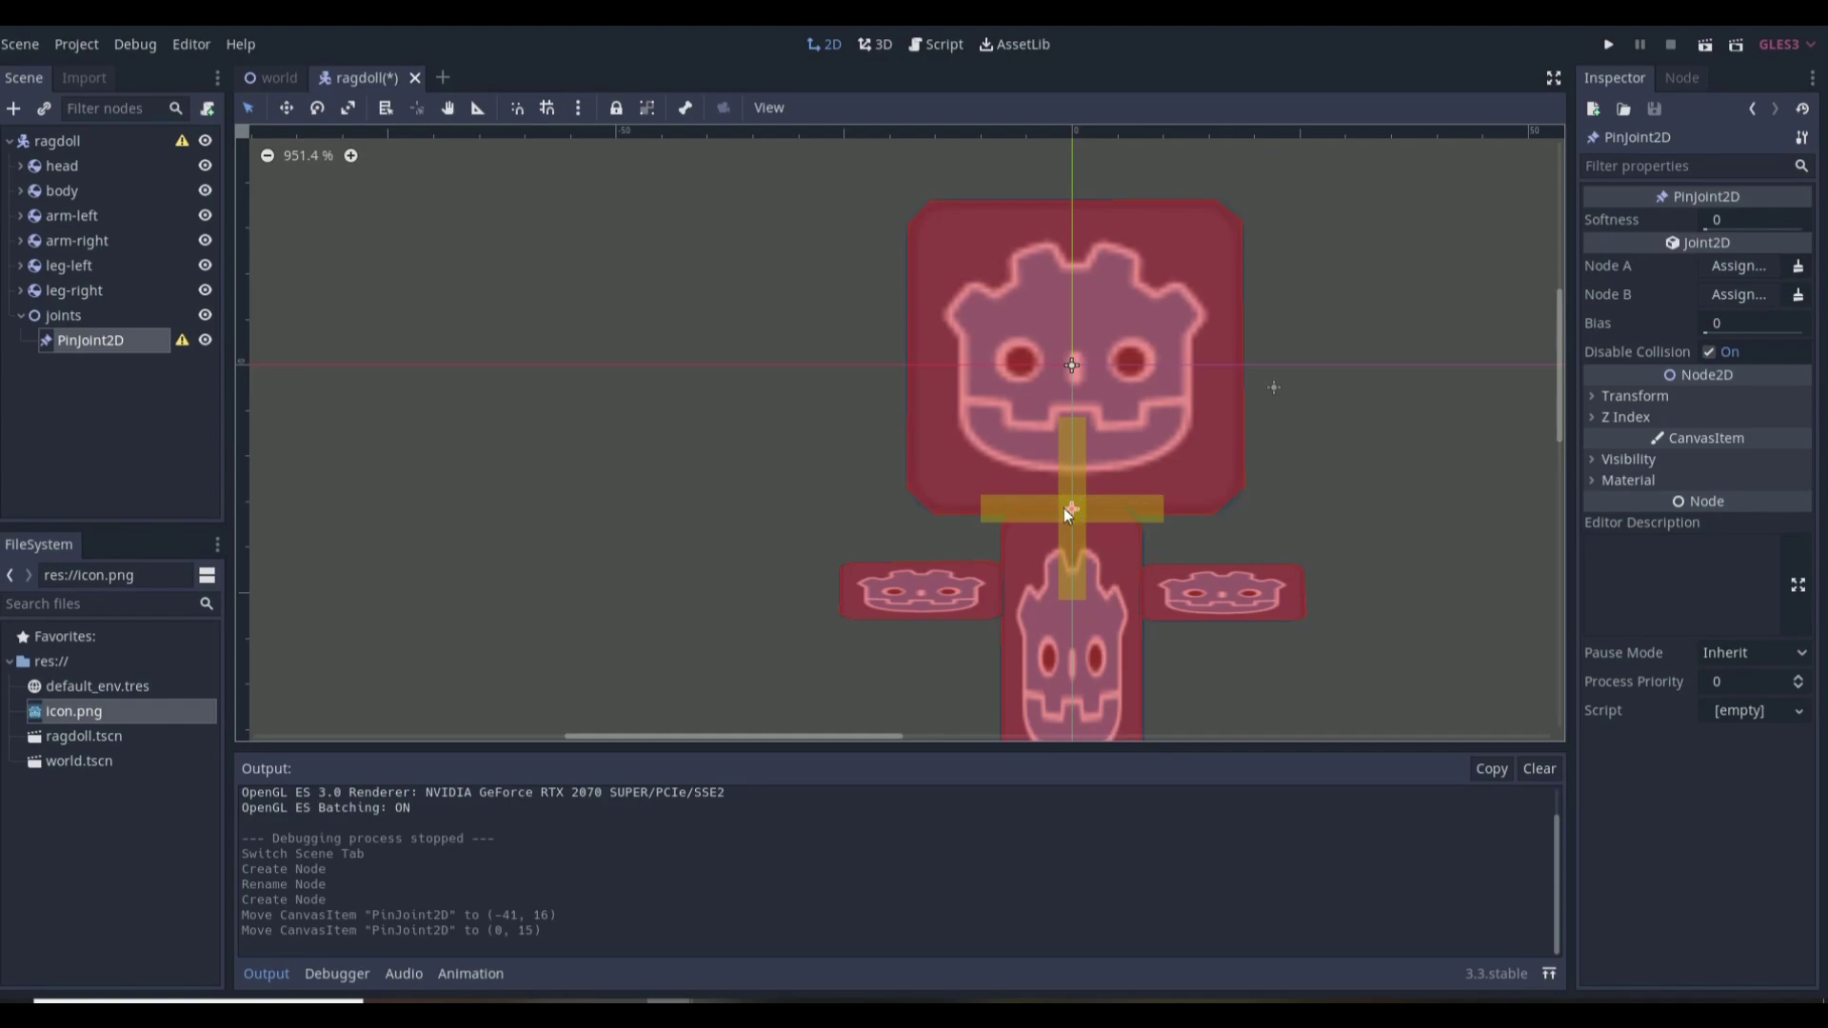
Step: Set the neck PinJoint2D's Node A to head and Node B to body
click(1734, 270)
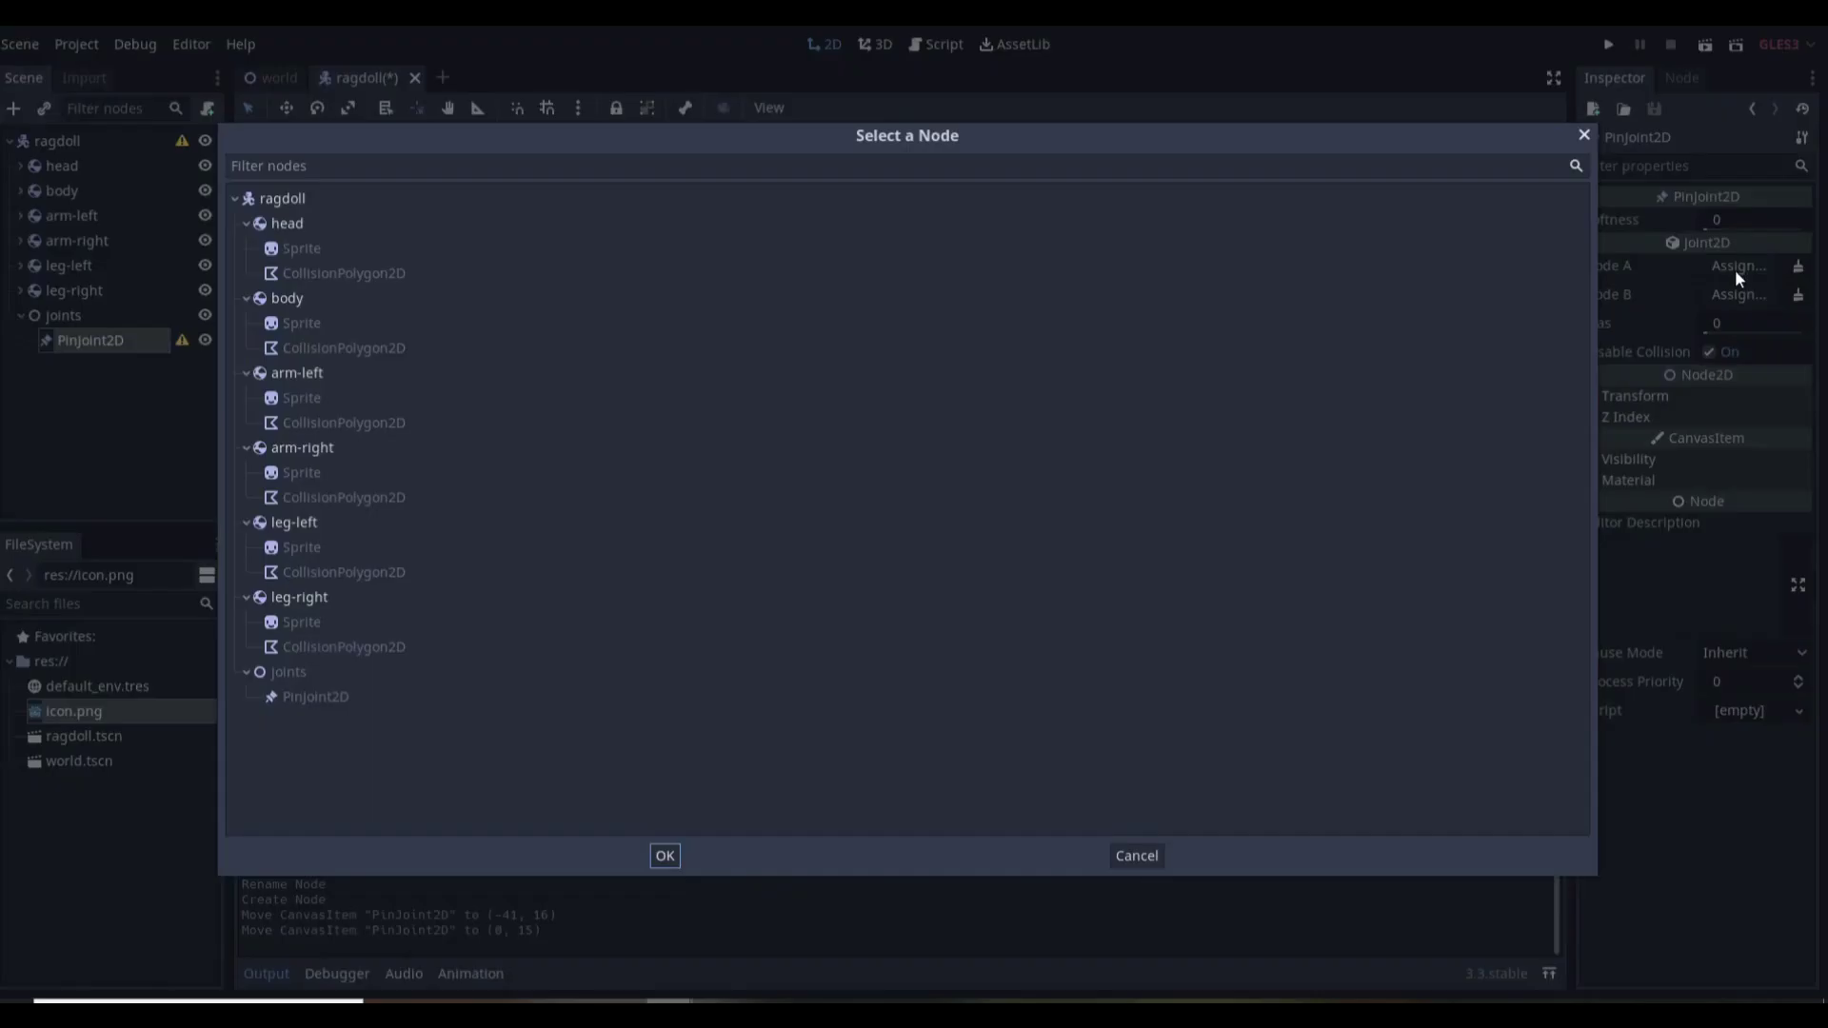
double_click(316, 222)
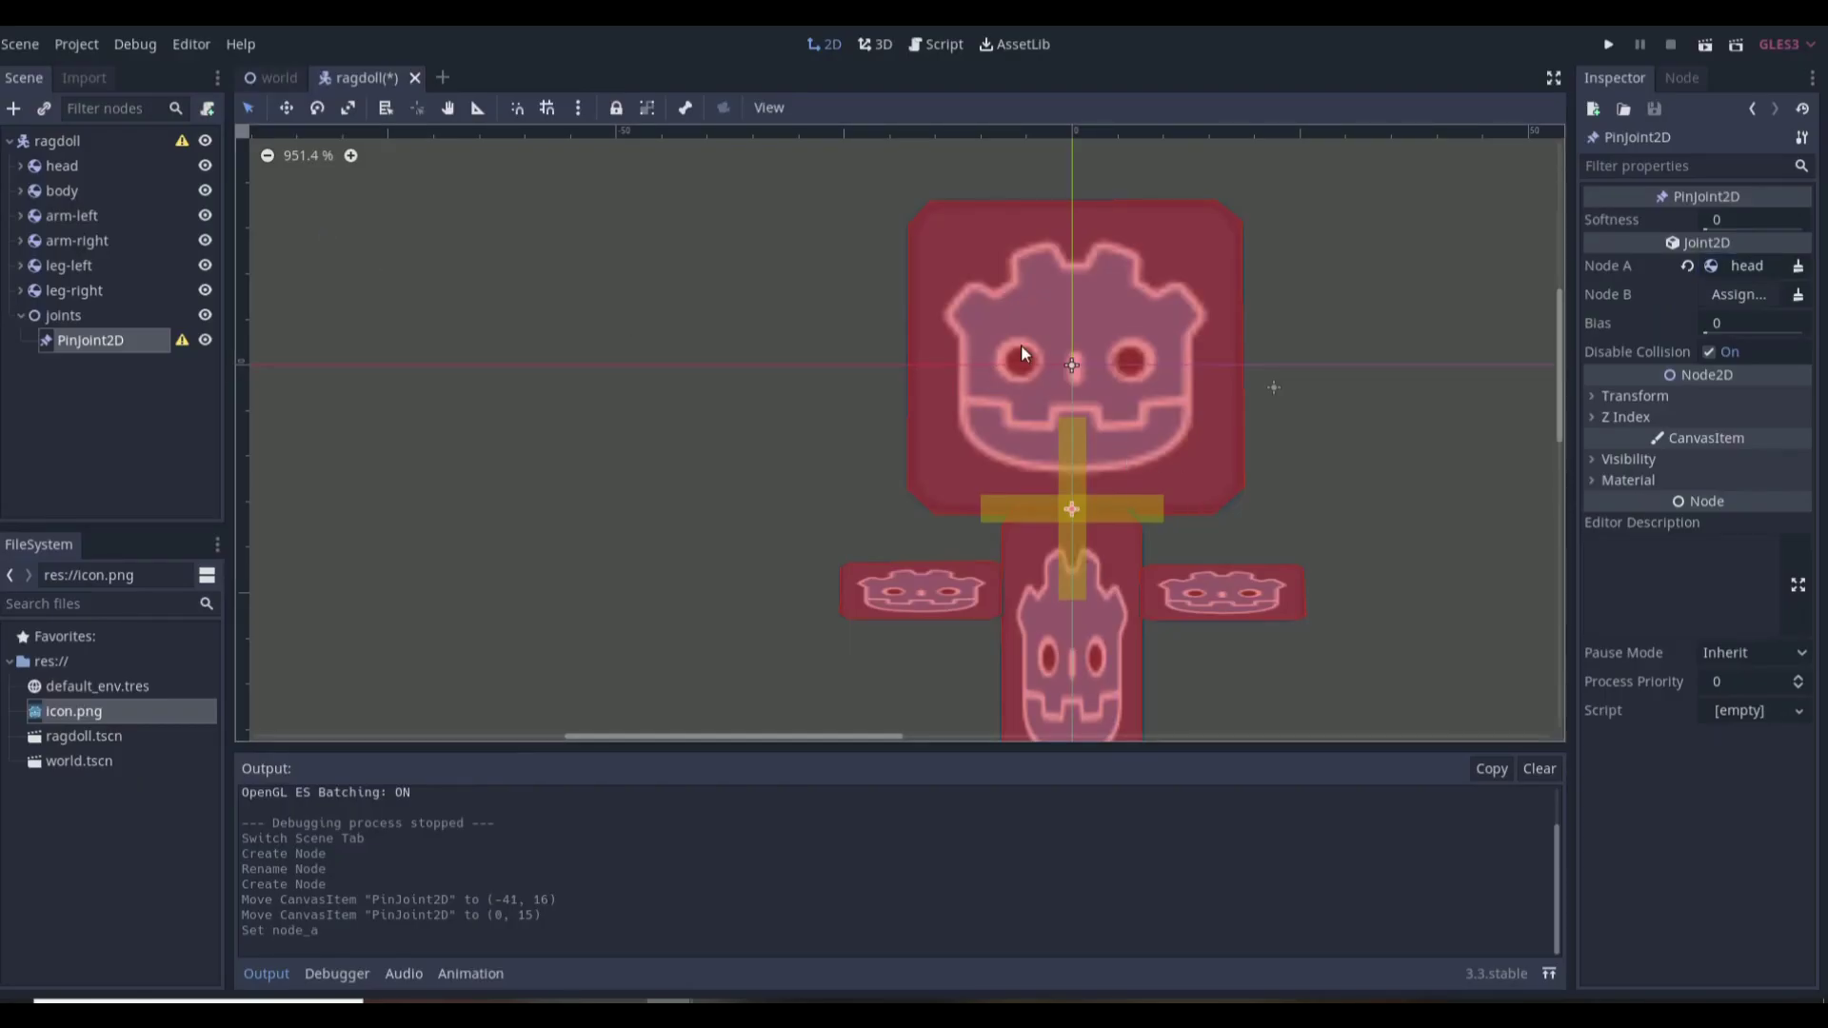
click(1748, 297)
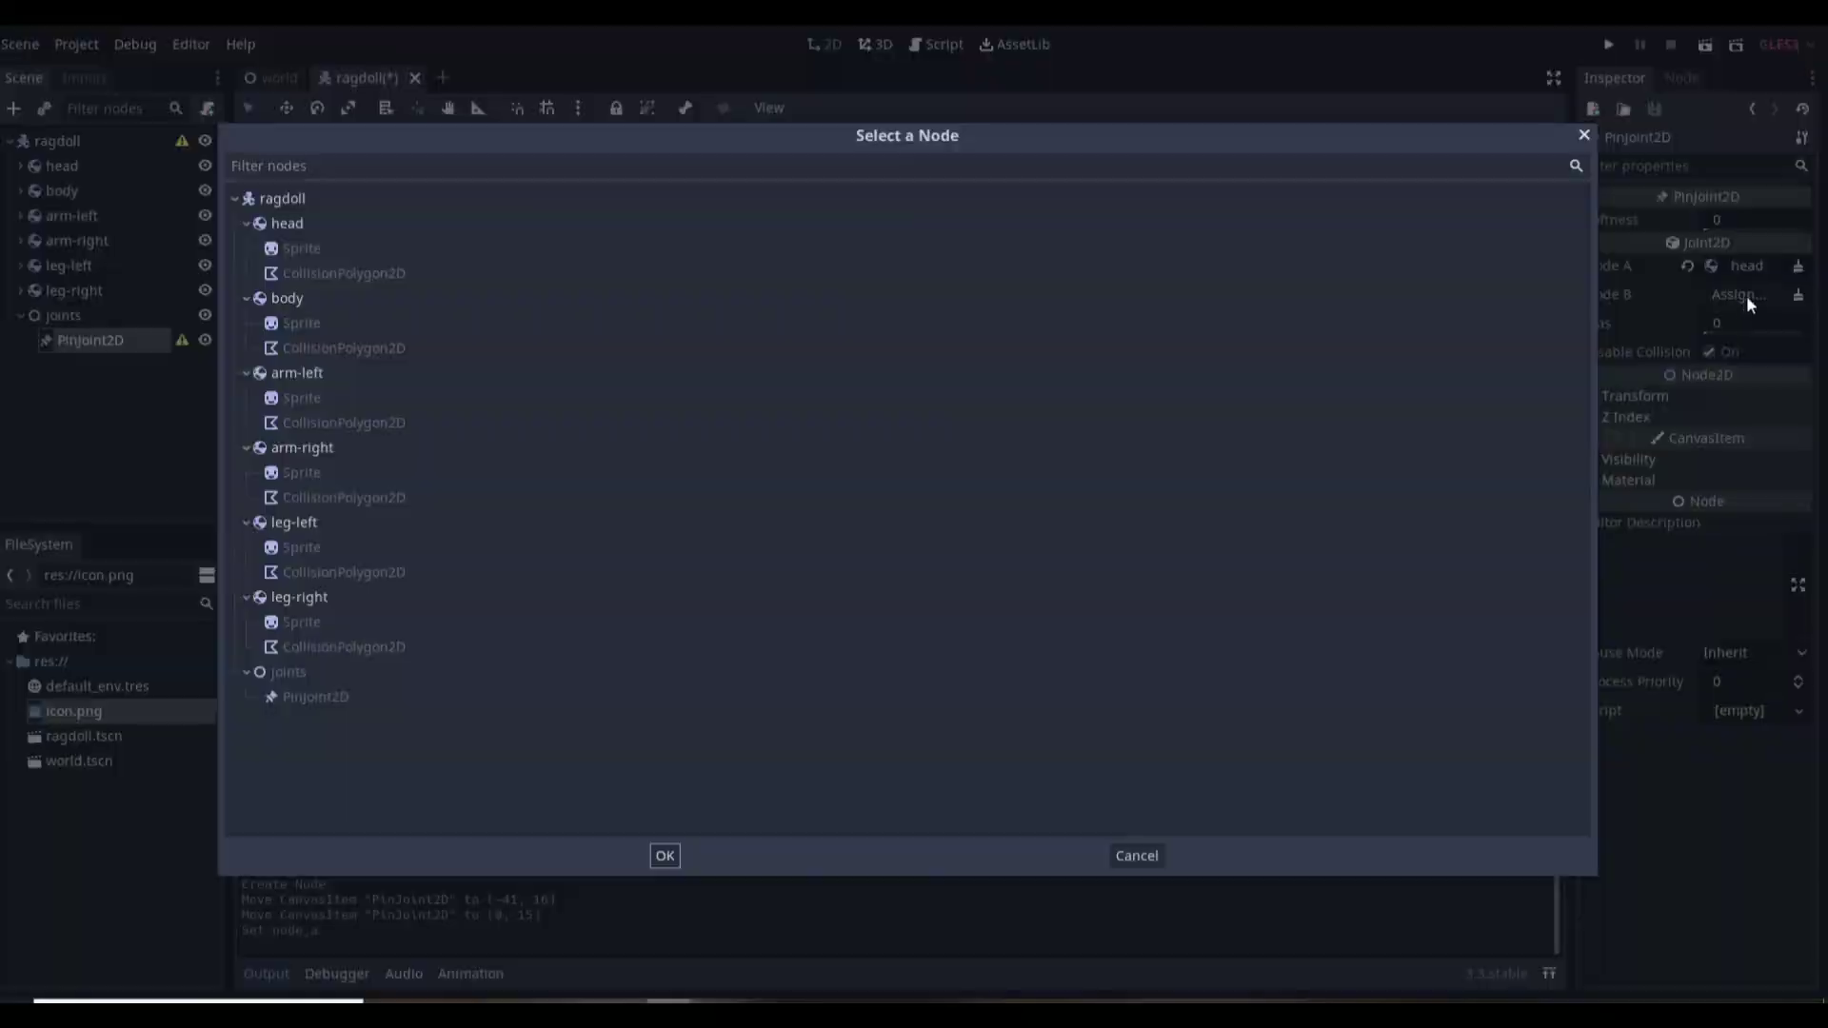
double_click(302, 301)
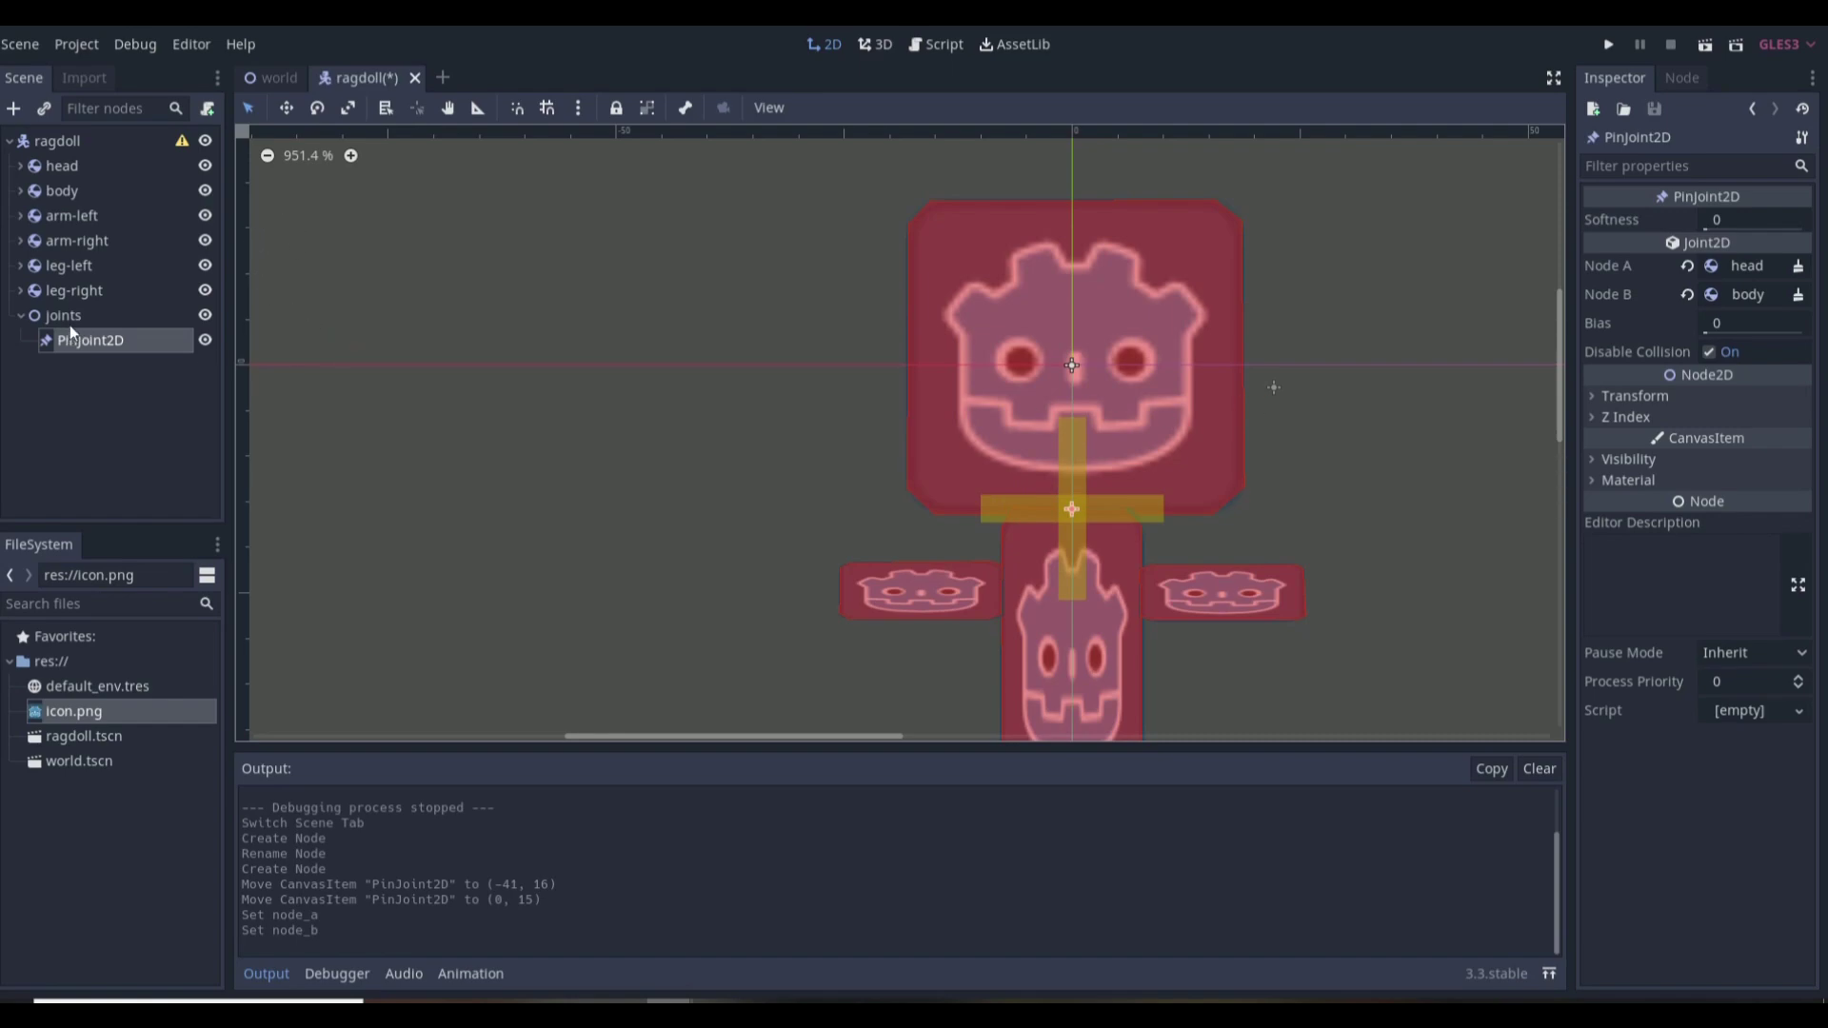
Step: Paste a pin joint onto the left shoulder connecting body to arm-left
click(94, 342)
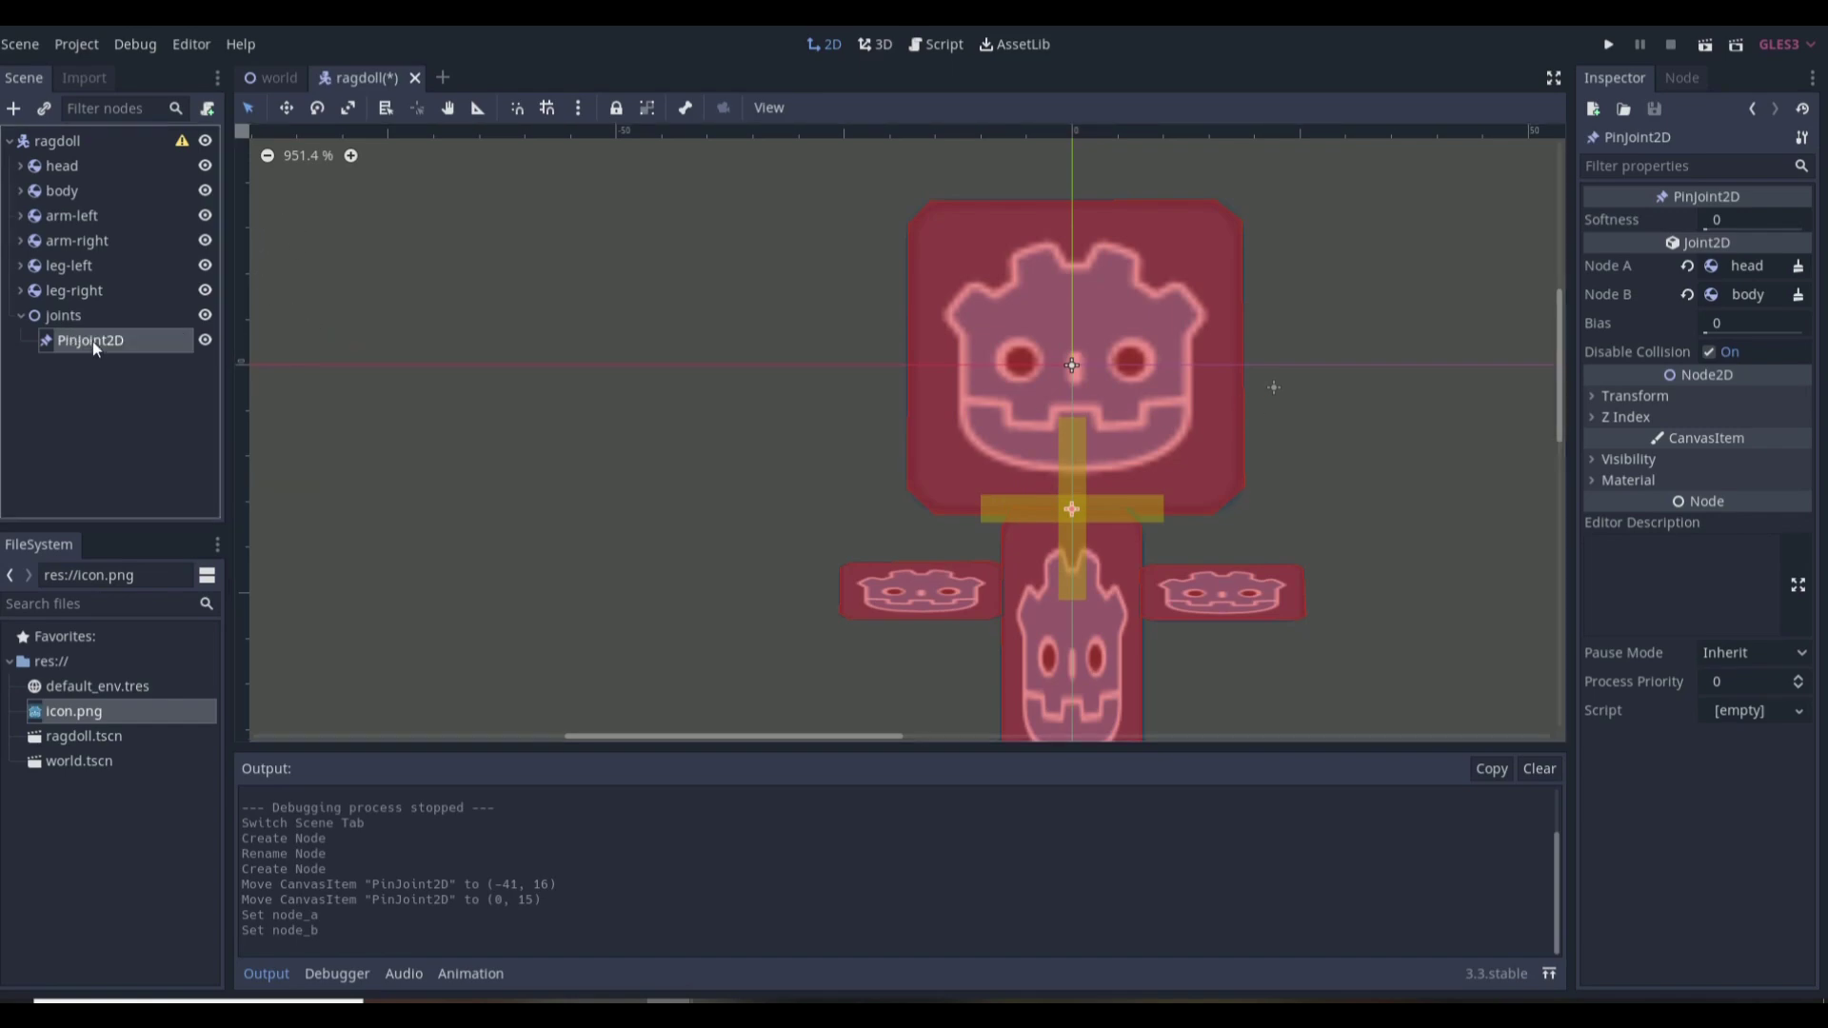
click(101, 312)
key(ctrl+v)
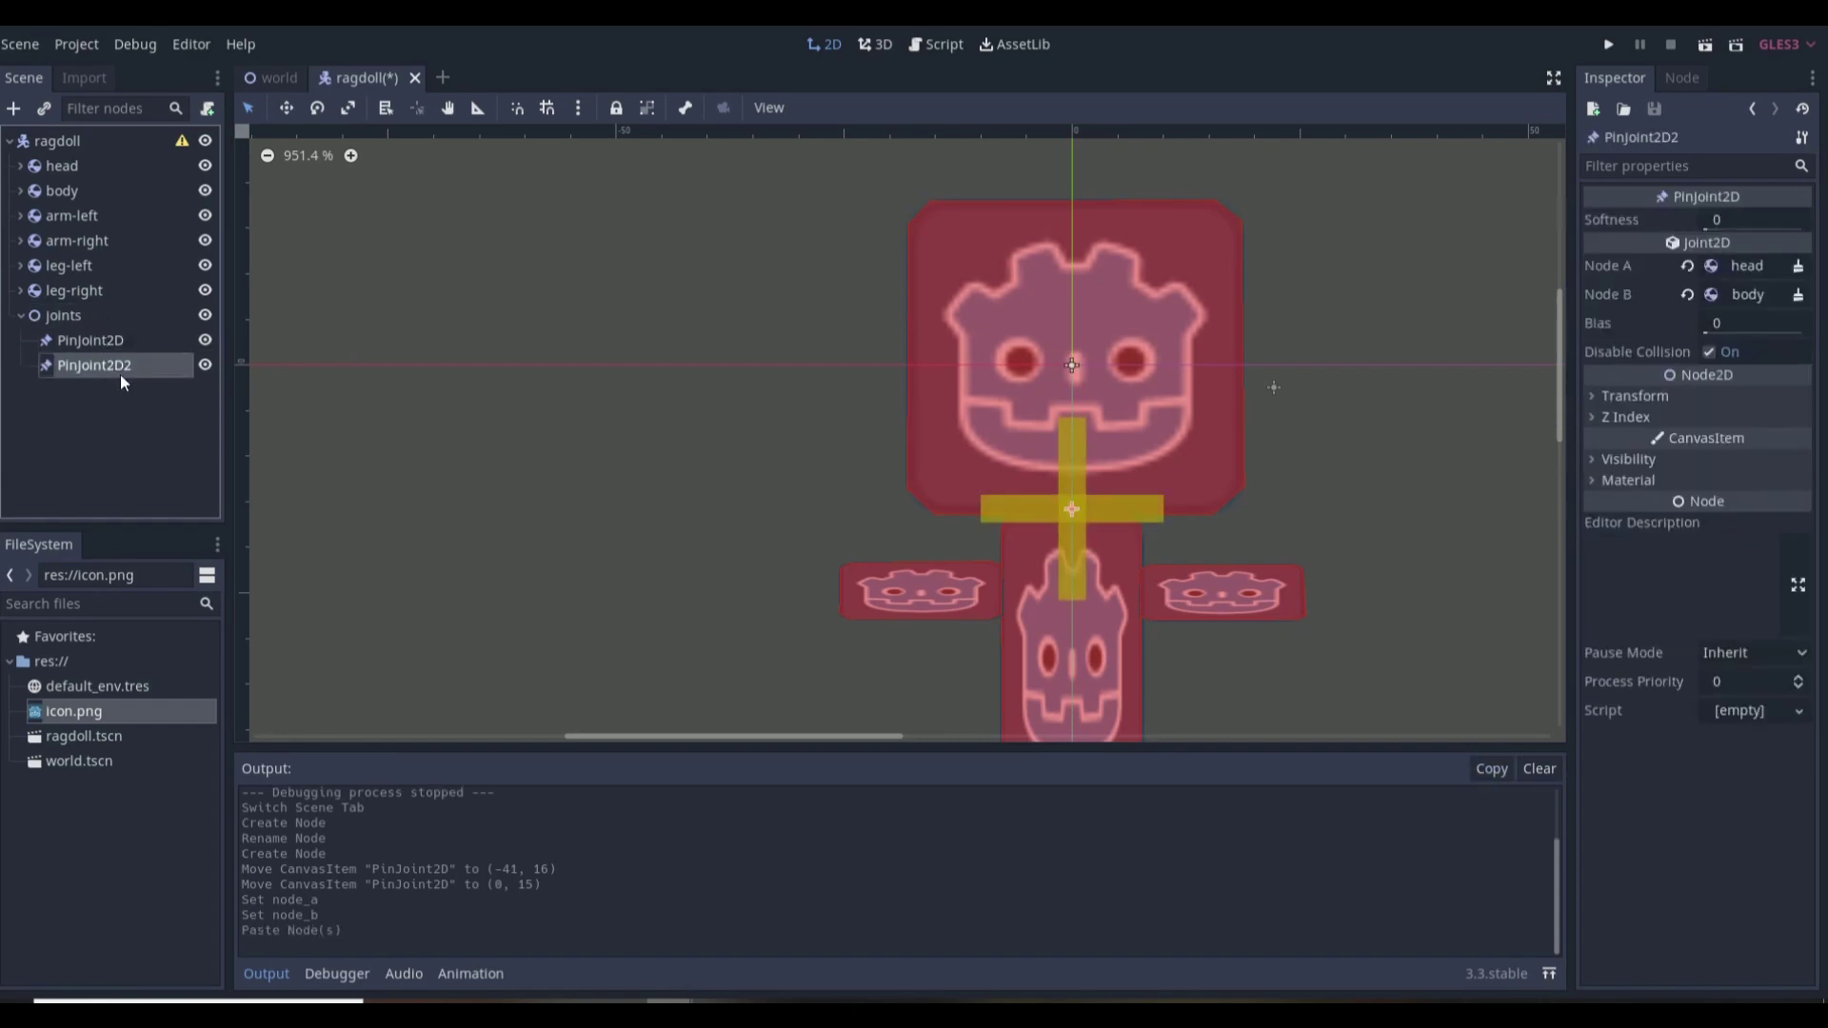
drag(1068, 512, 1001, 588)
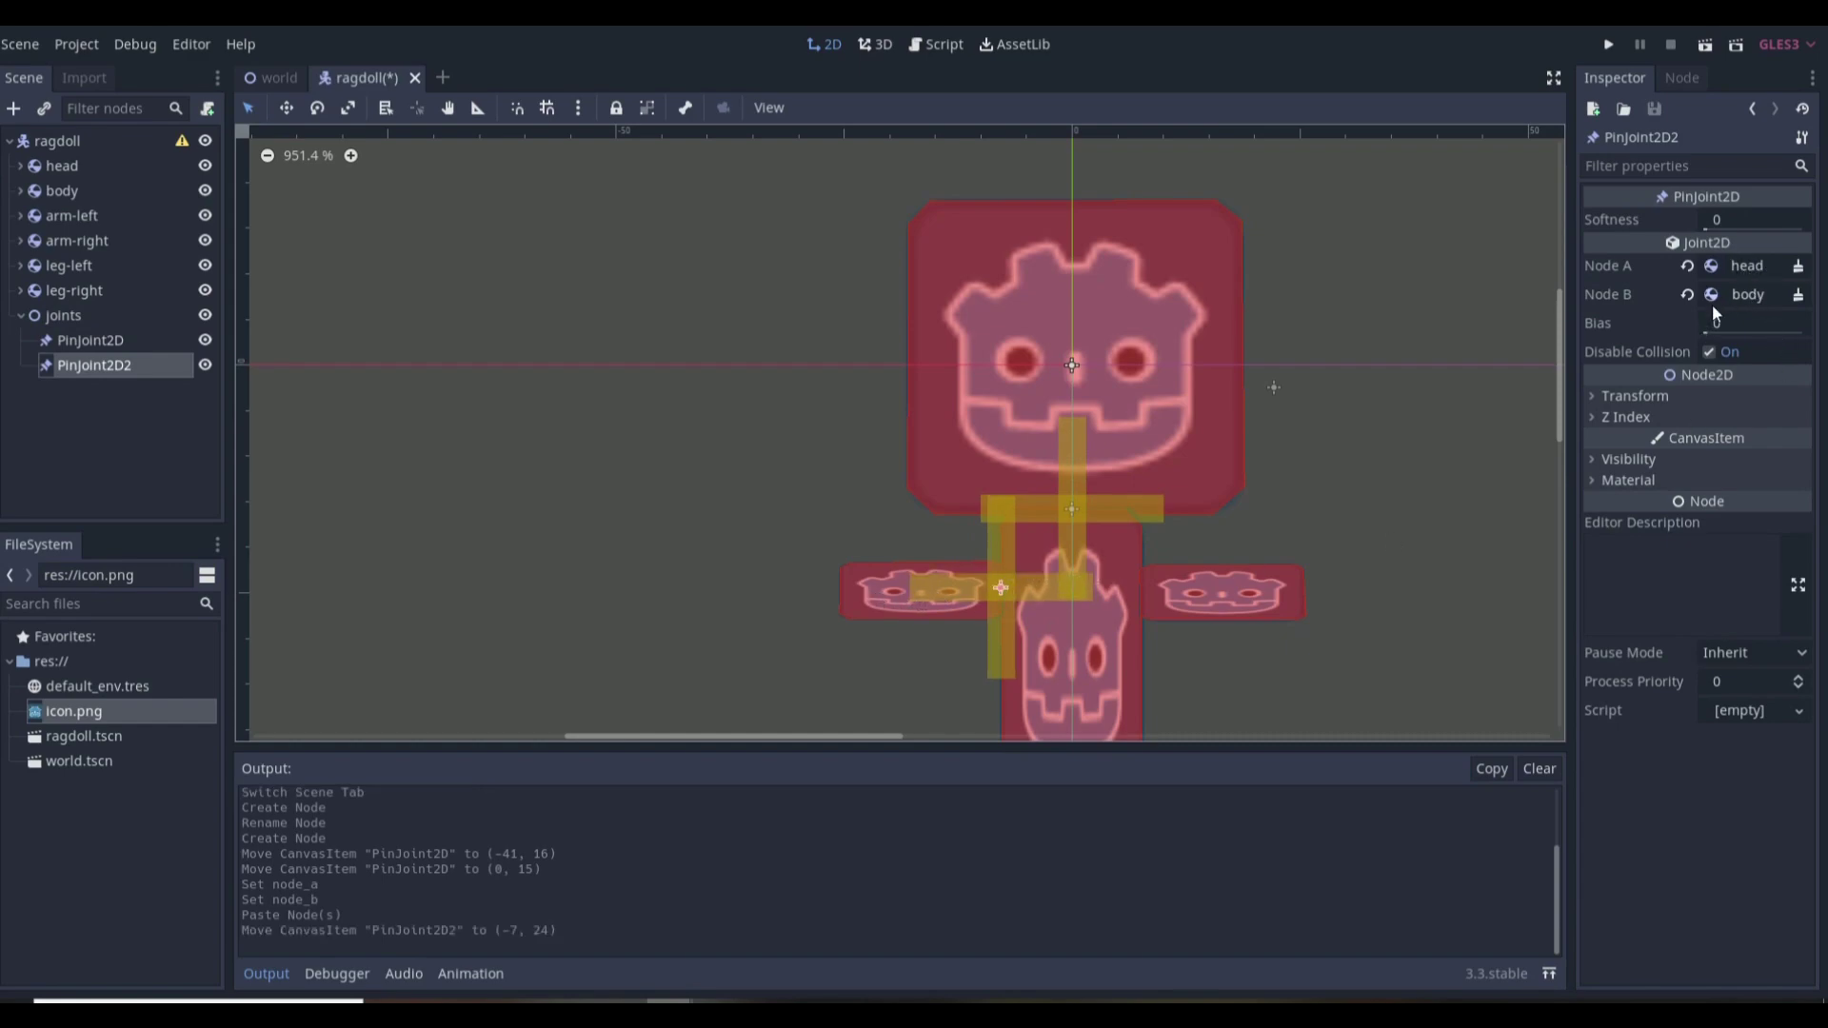
click(1756, 265)
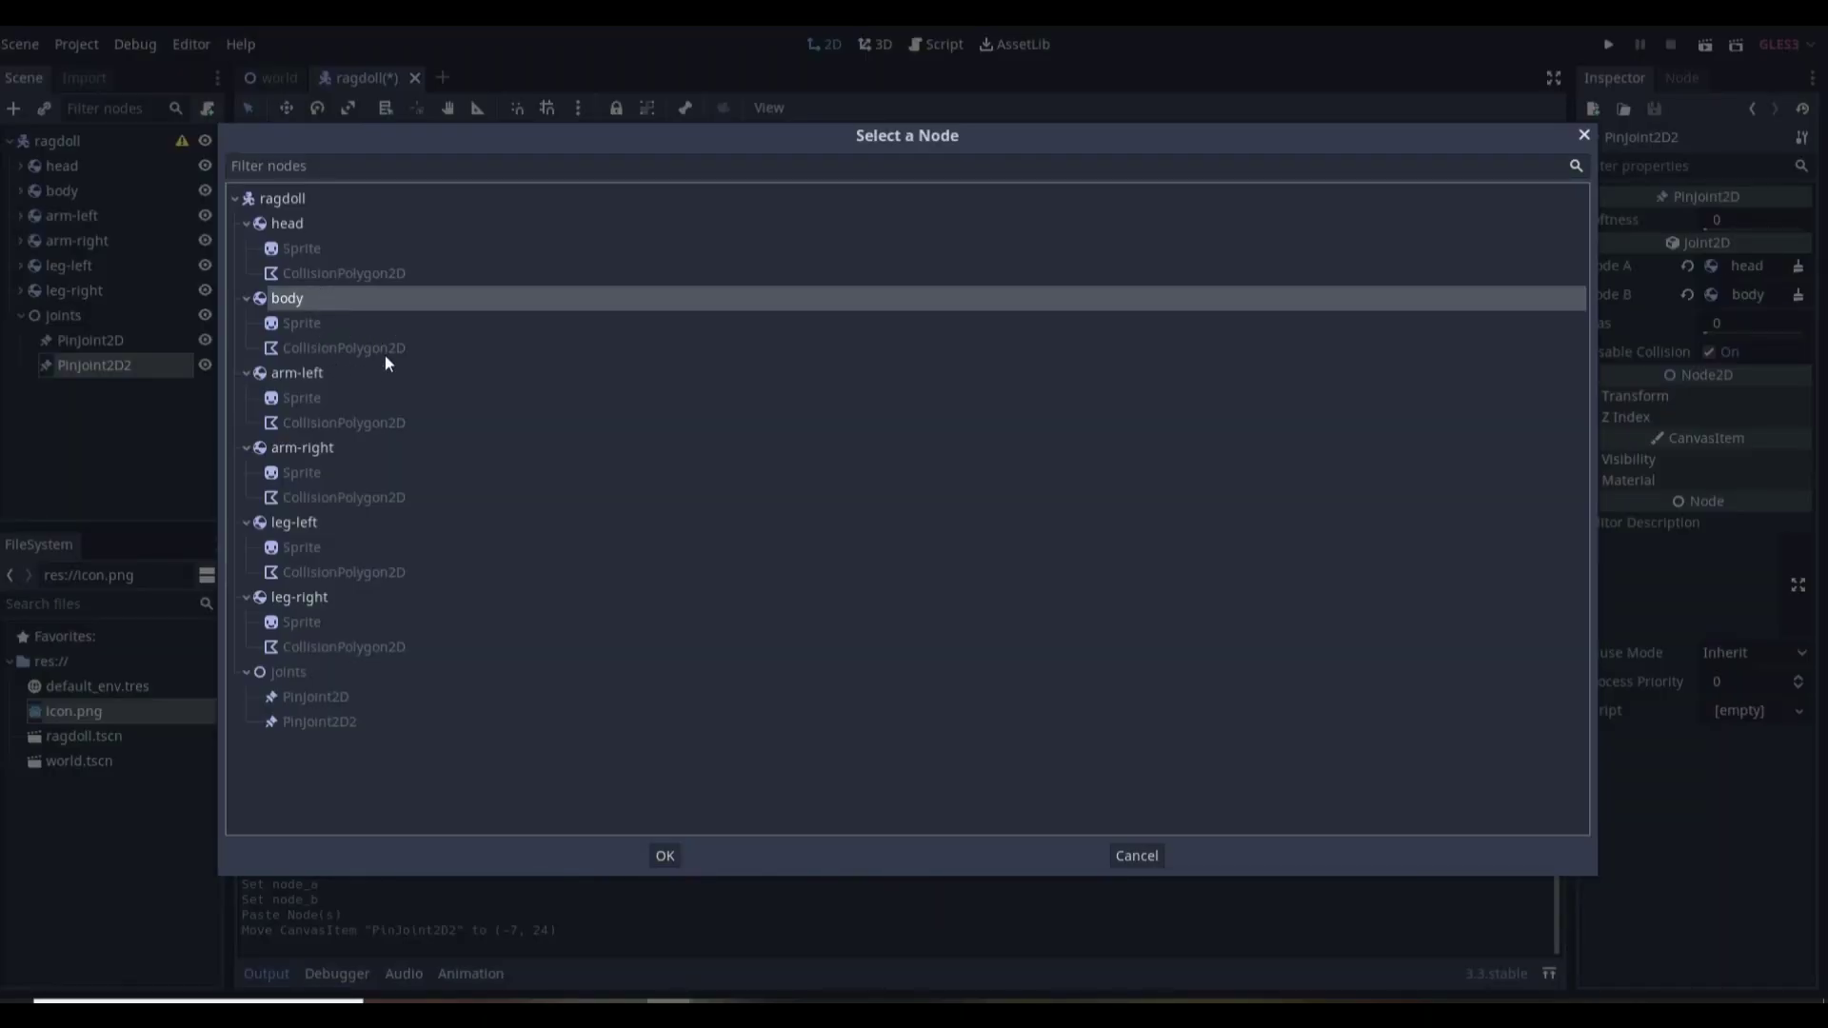
click(665, 856)
click(1743, 293)
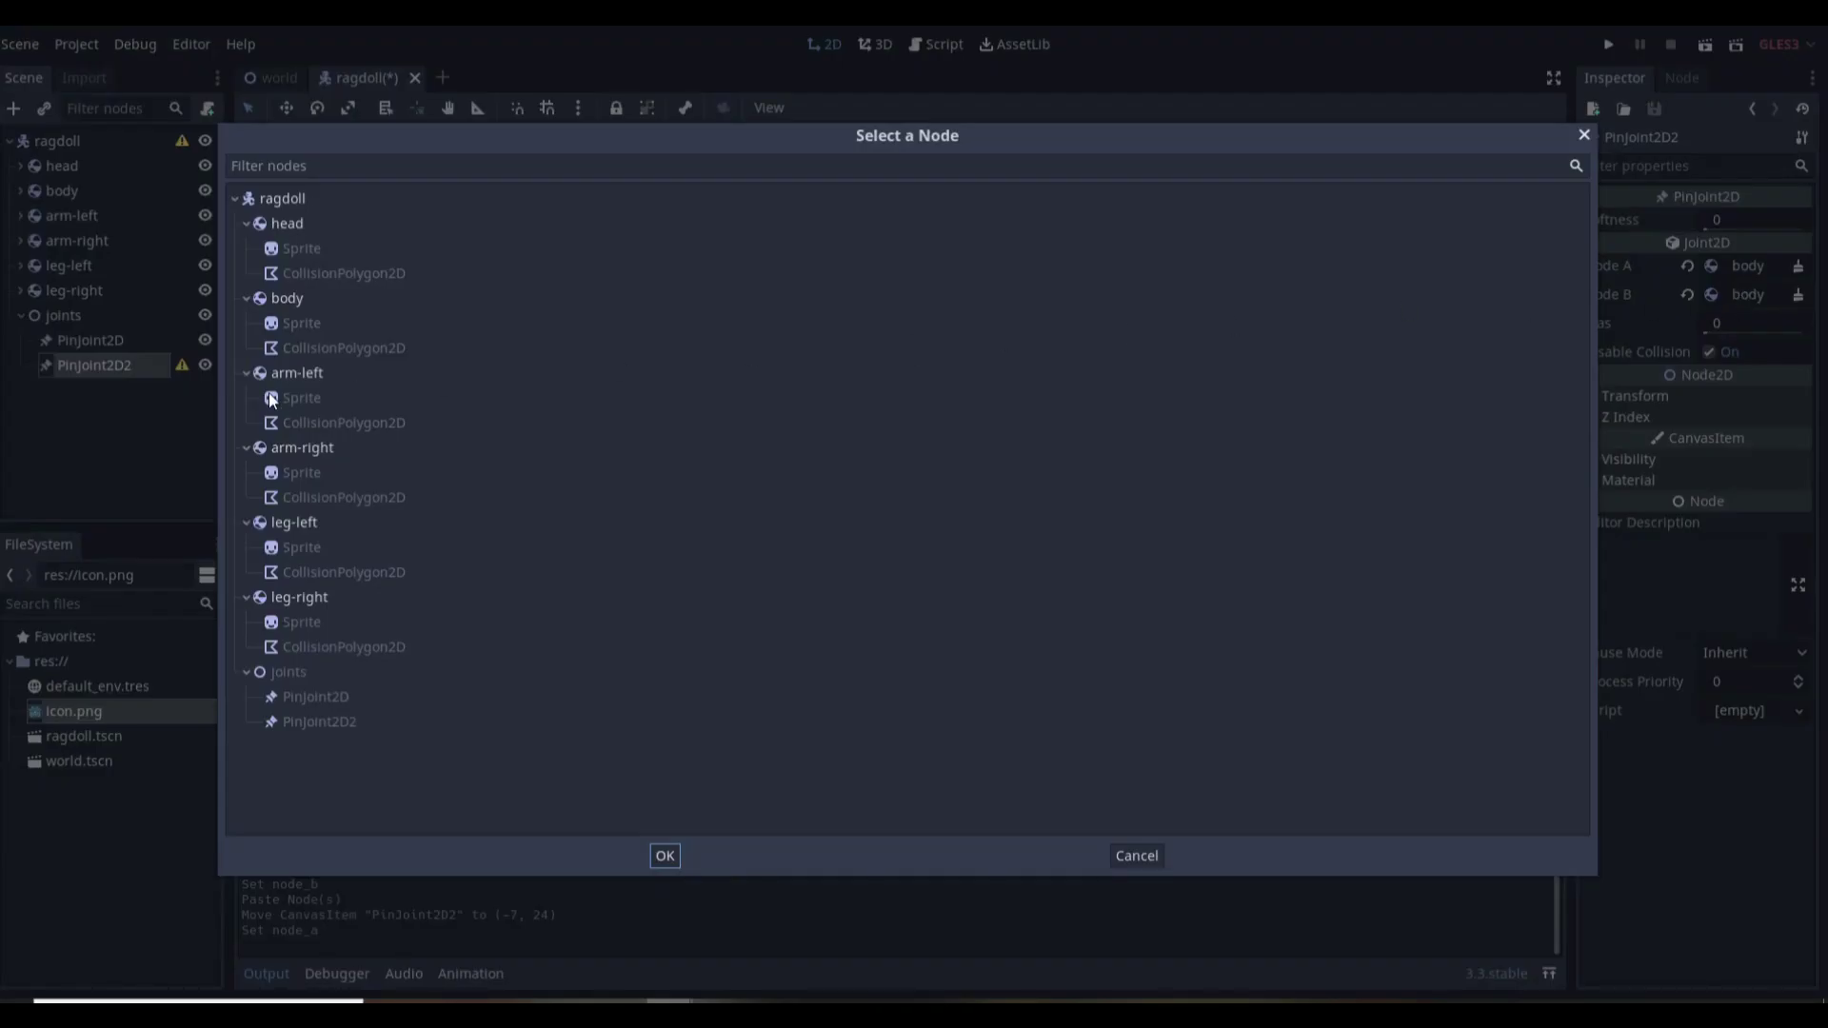
double_click(324, 374)
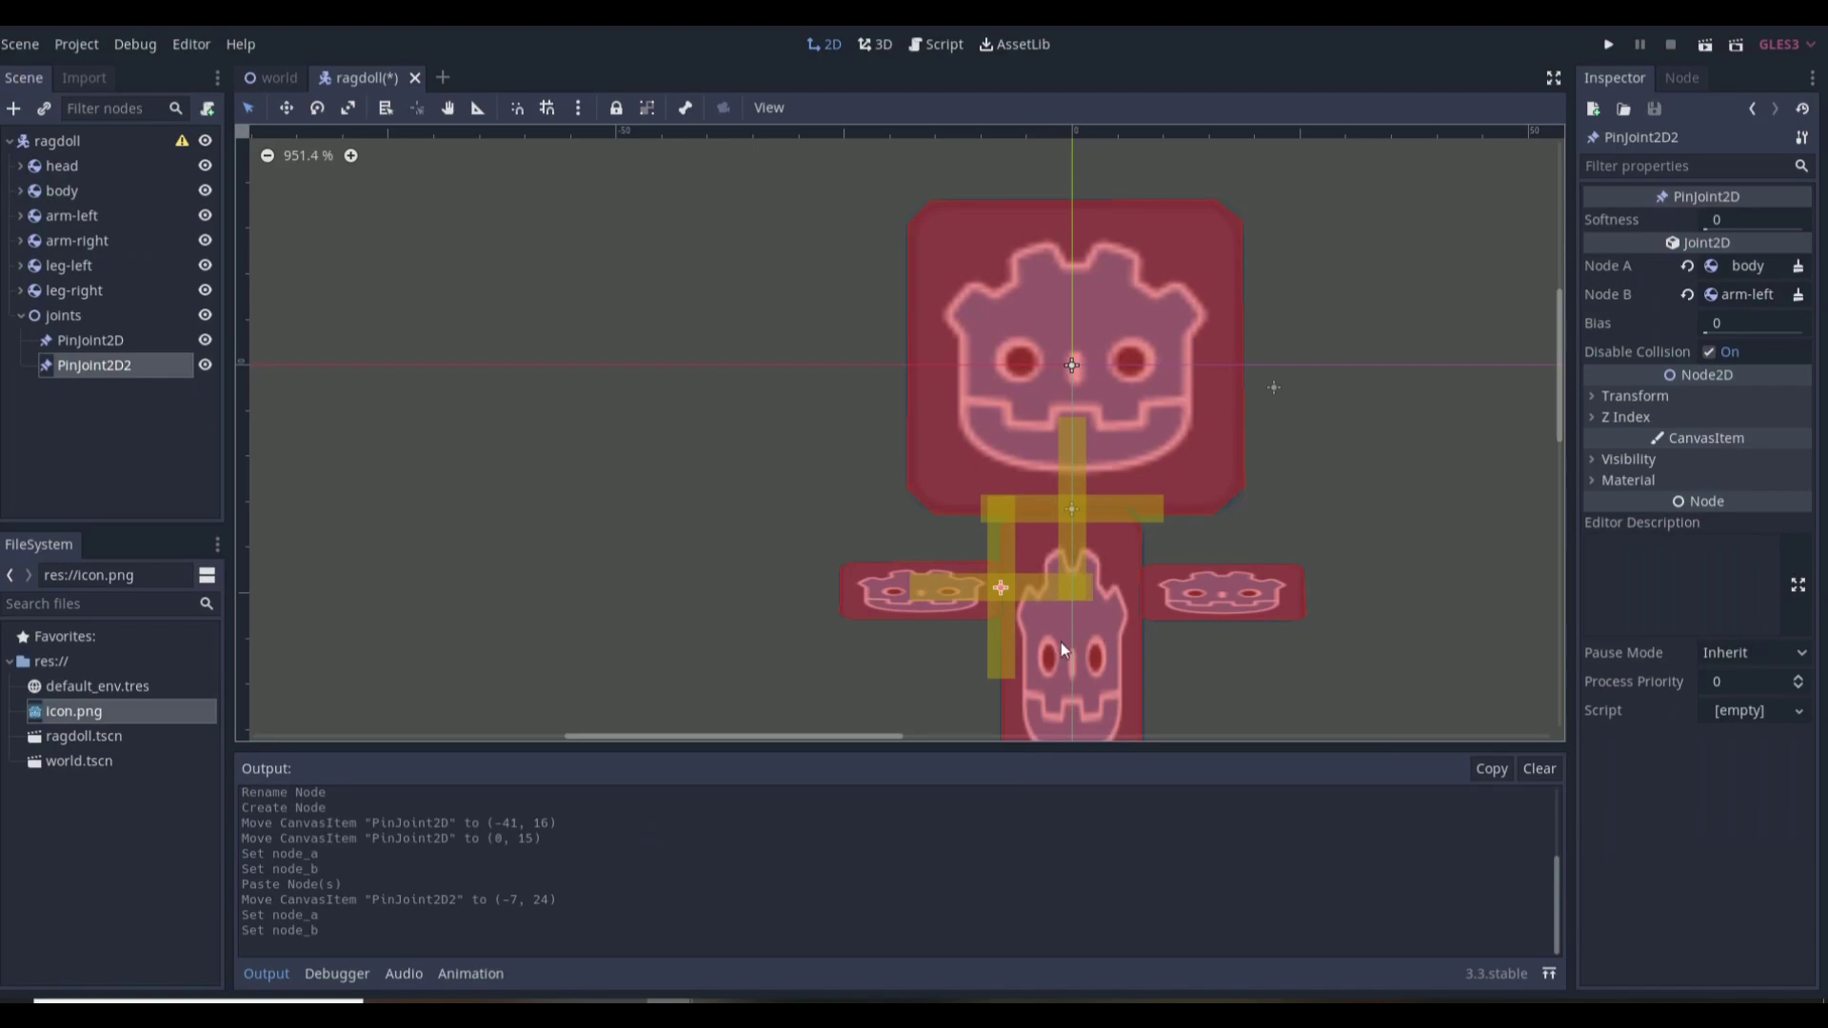
Step: Paste another pin joint onto the right shoulder connecting body to arm-right
key(ctrl+v)
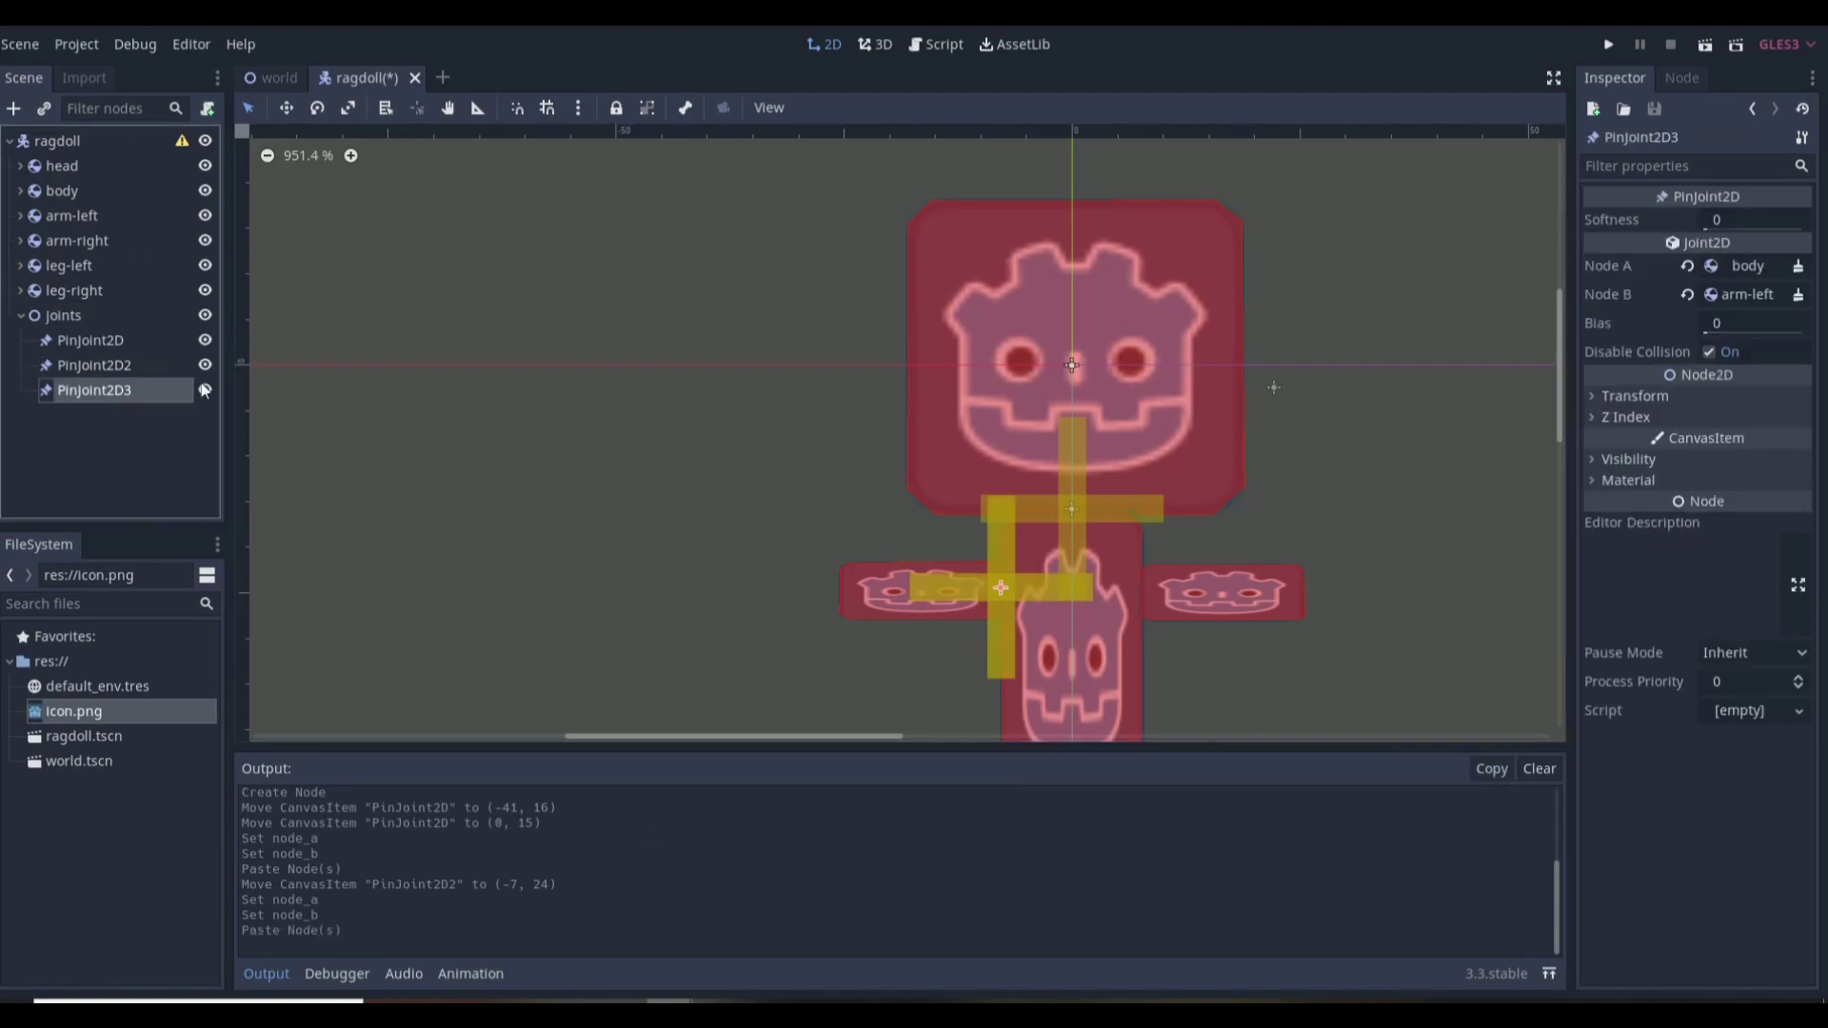
drag(1001, 588, 1141, 588)
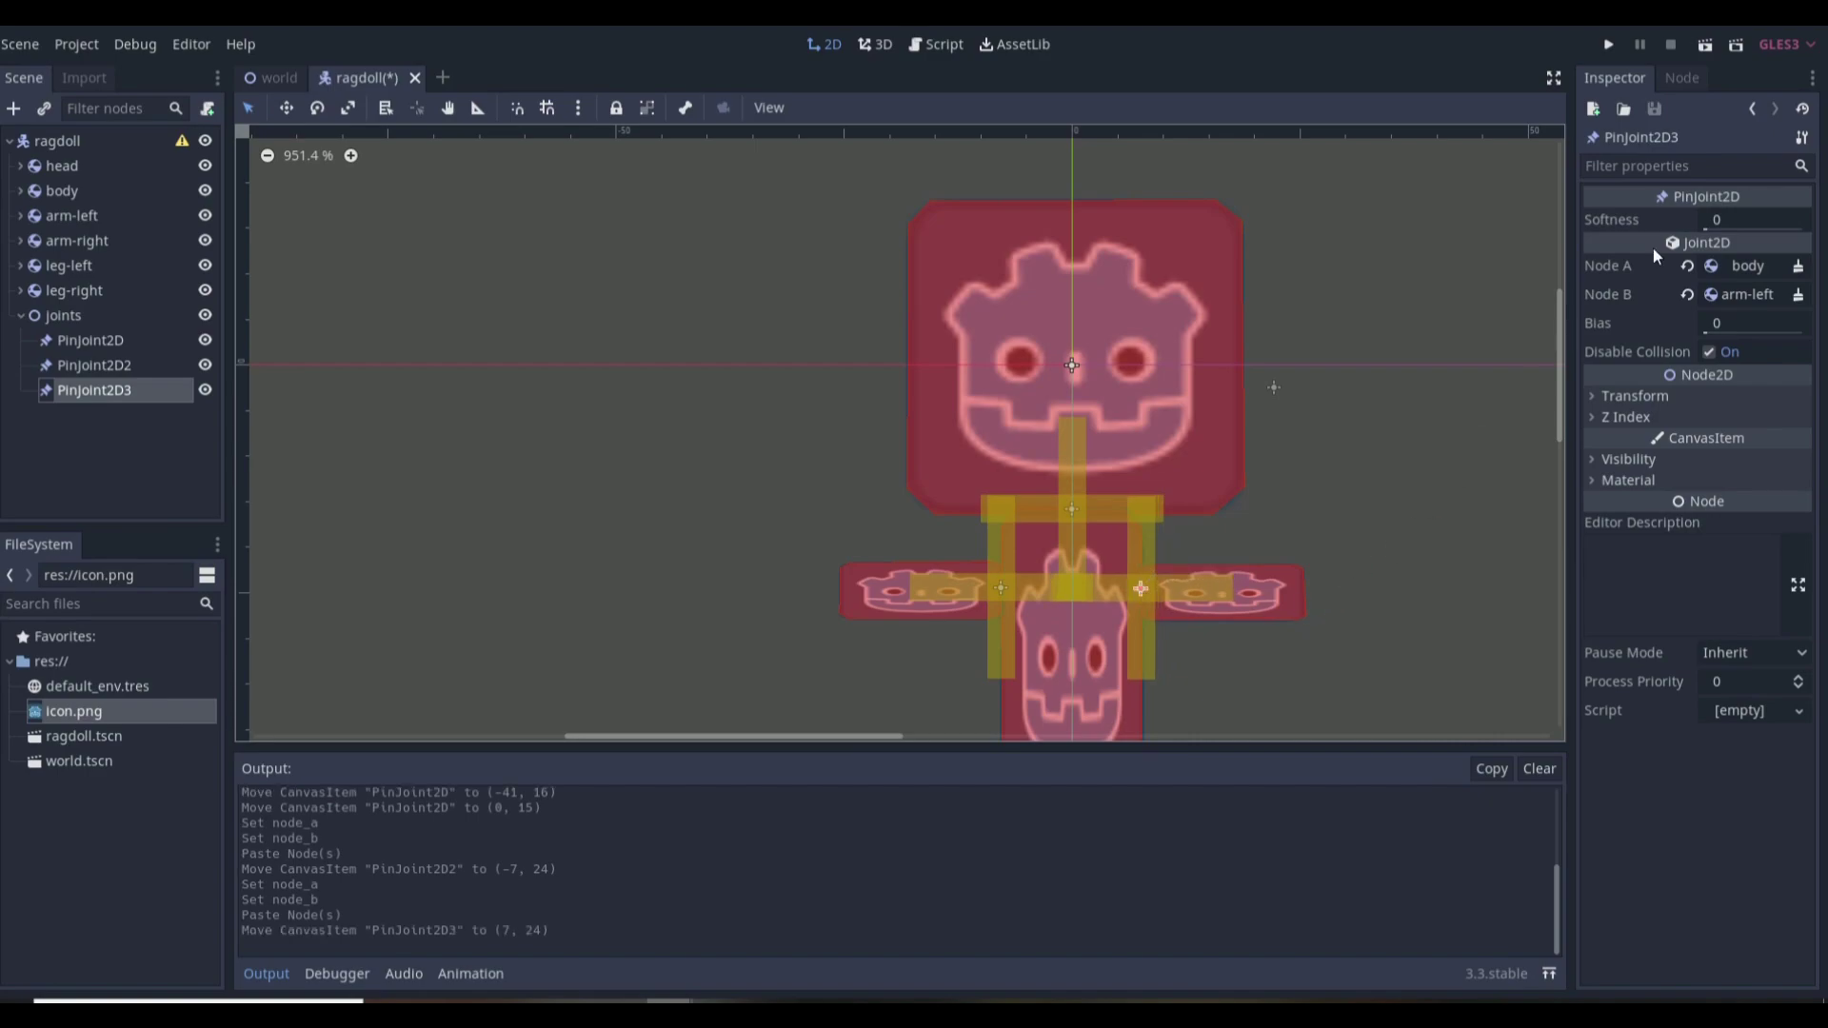
click(1754, 285)
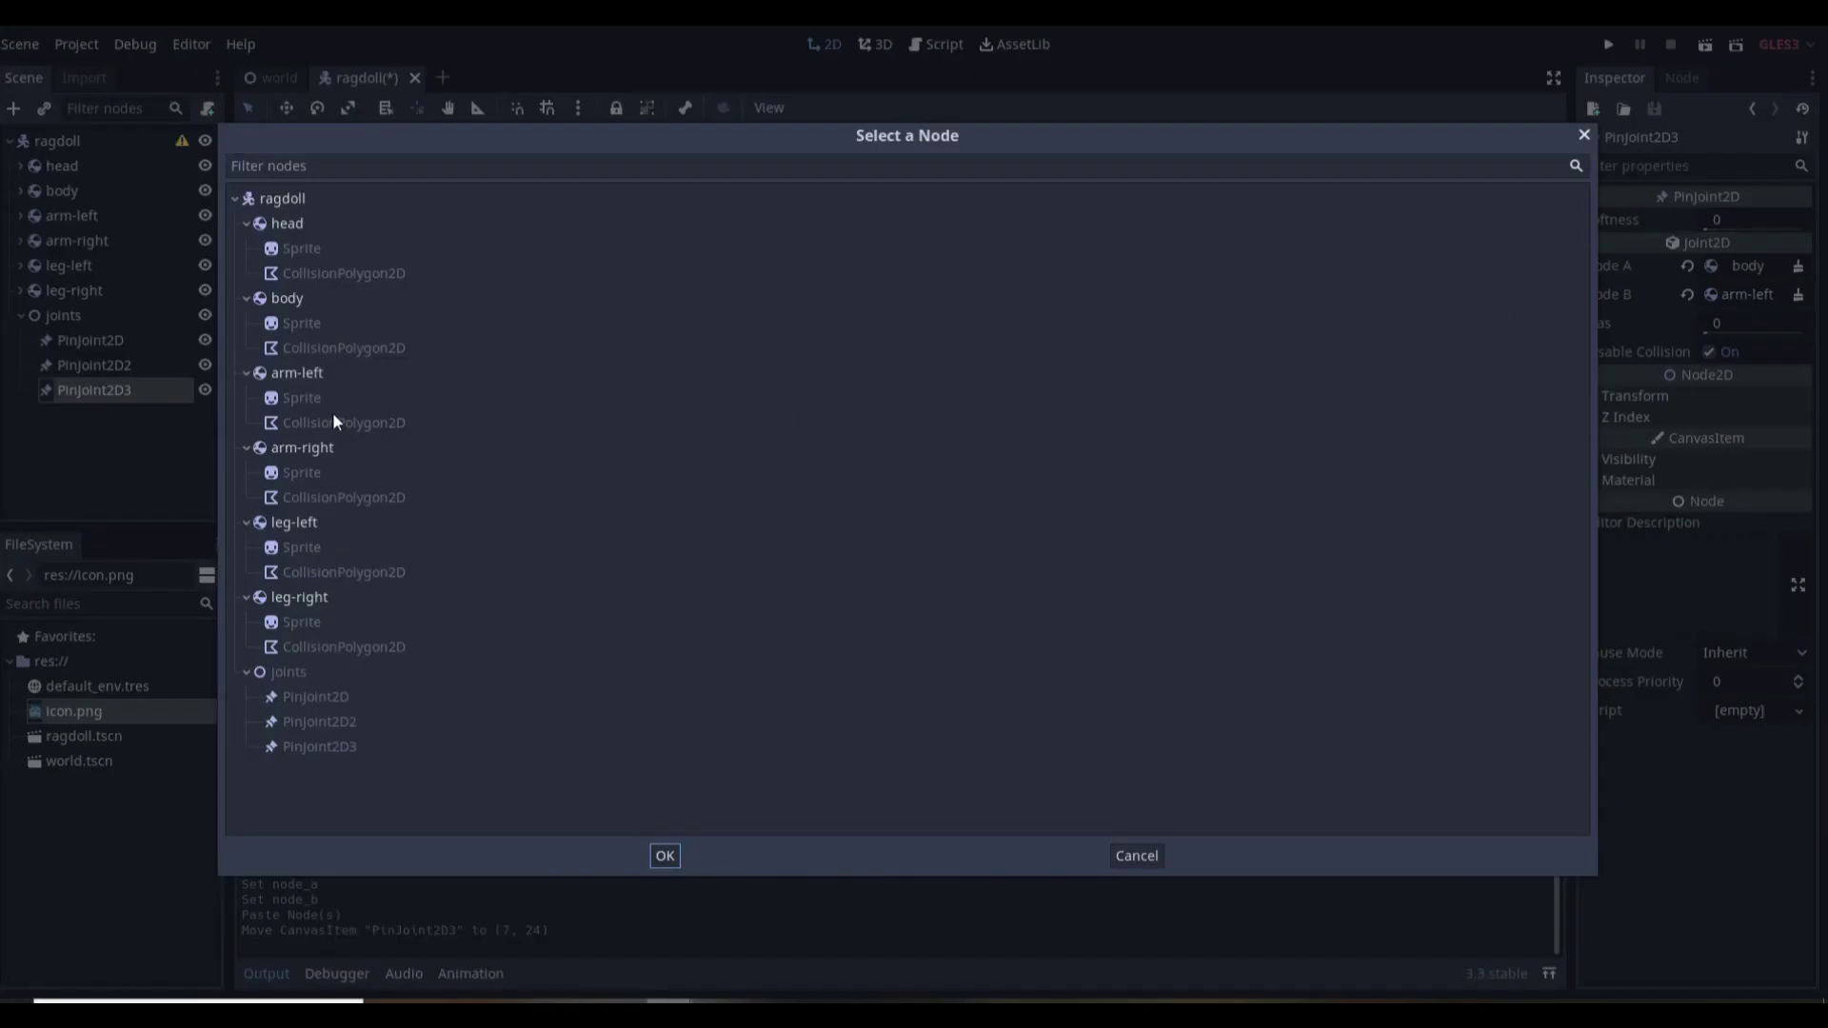
click(325, 448)
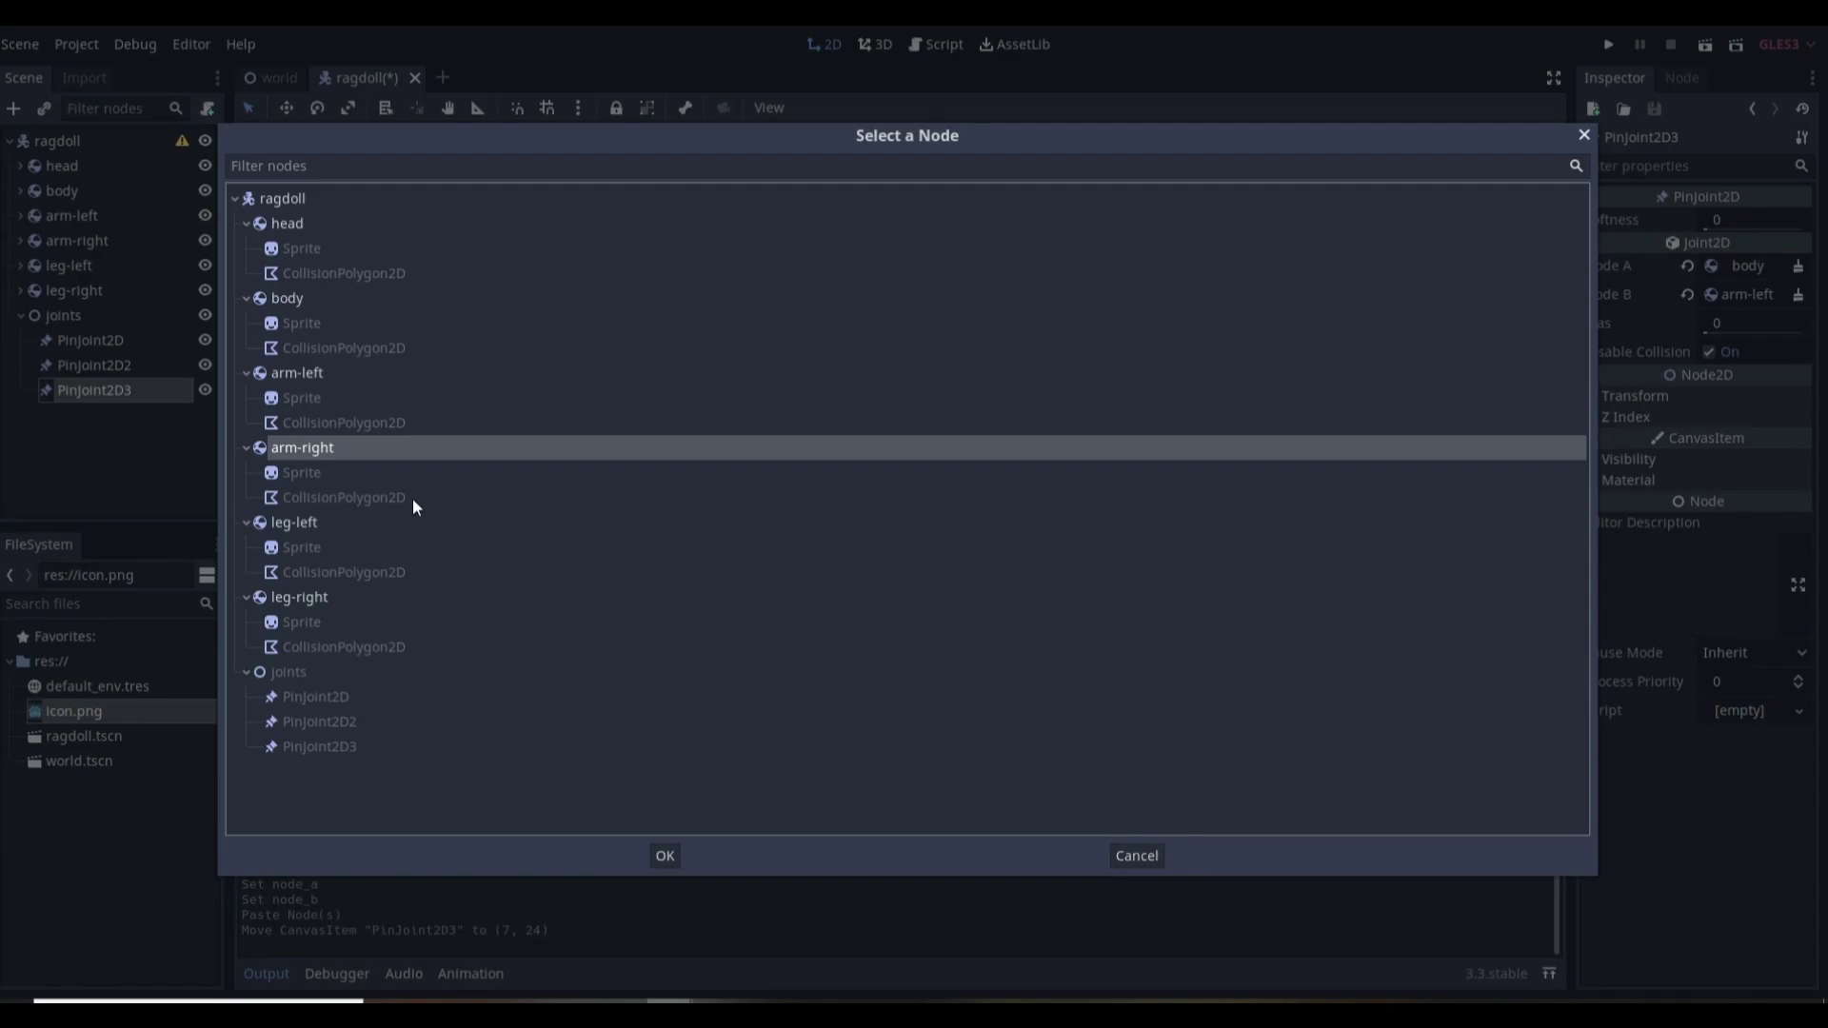
double_click(333, 444)
scroll(1375, 598, down, 4)
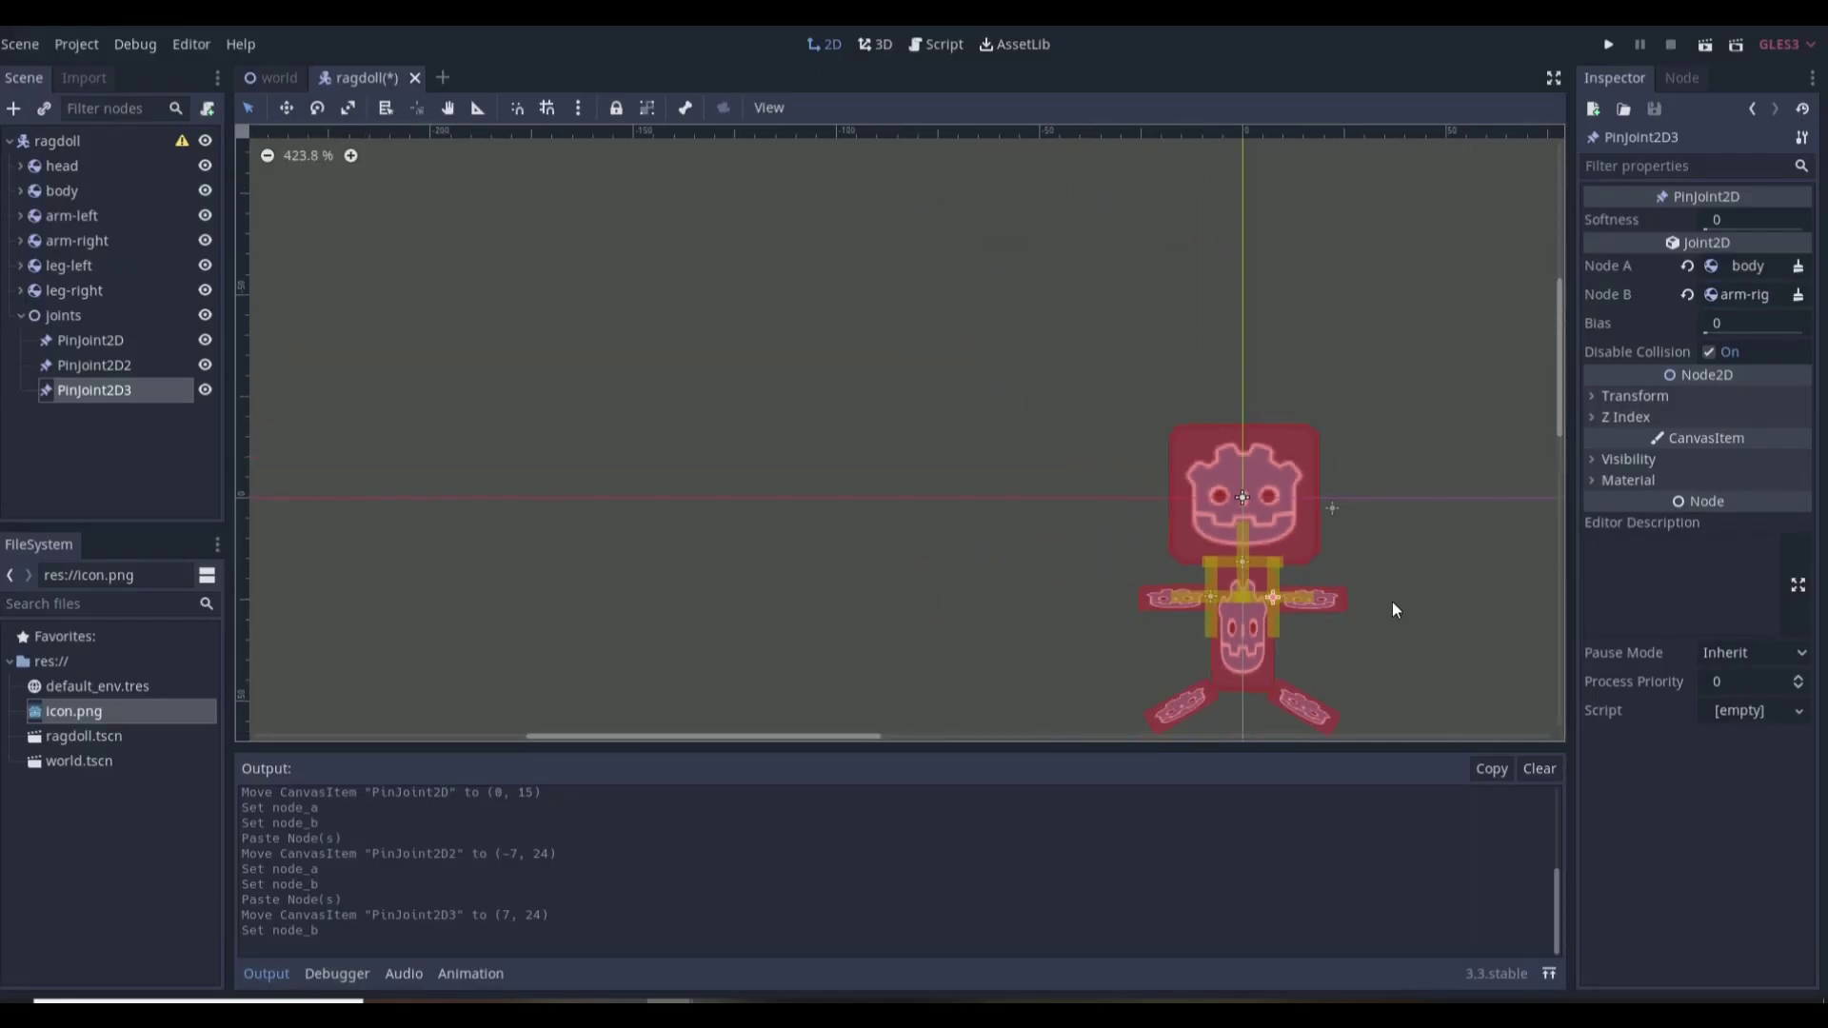
scroll(1405, 629, down, 3)
scroll(1371, 676, up, 5)
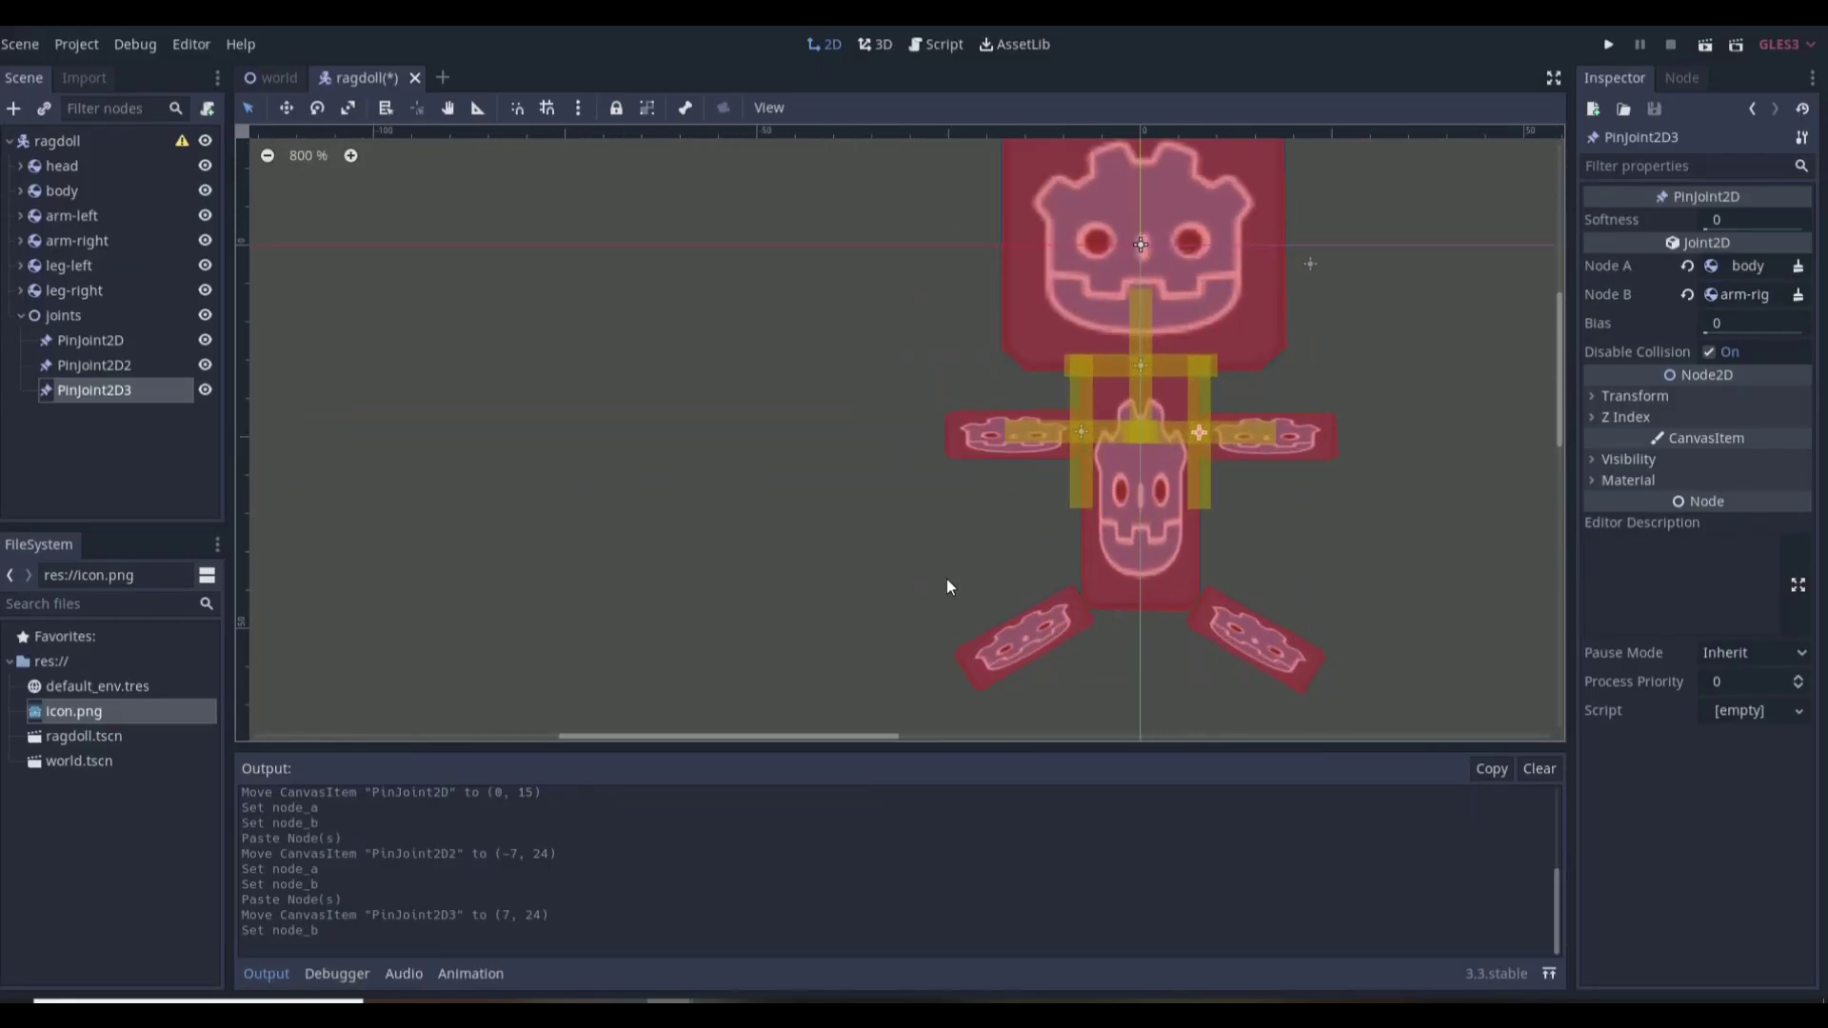
Step: Paste PinJoint2D4 onto the left leg and set its Node B to leg-left
key(ctrl+v)
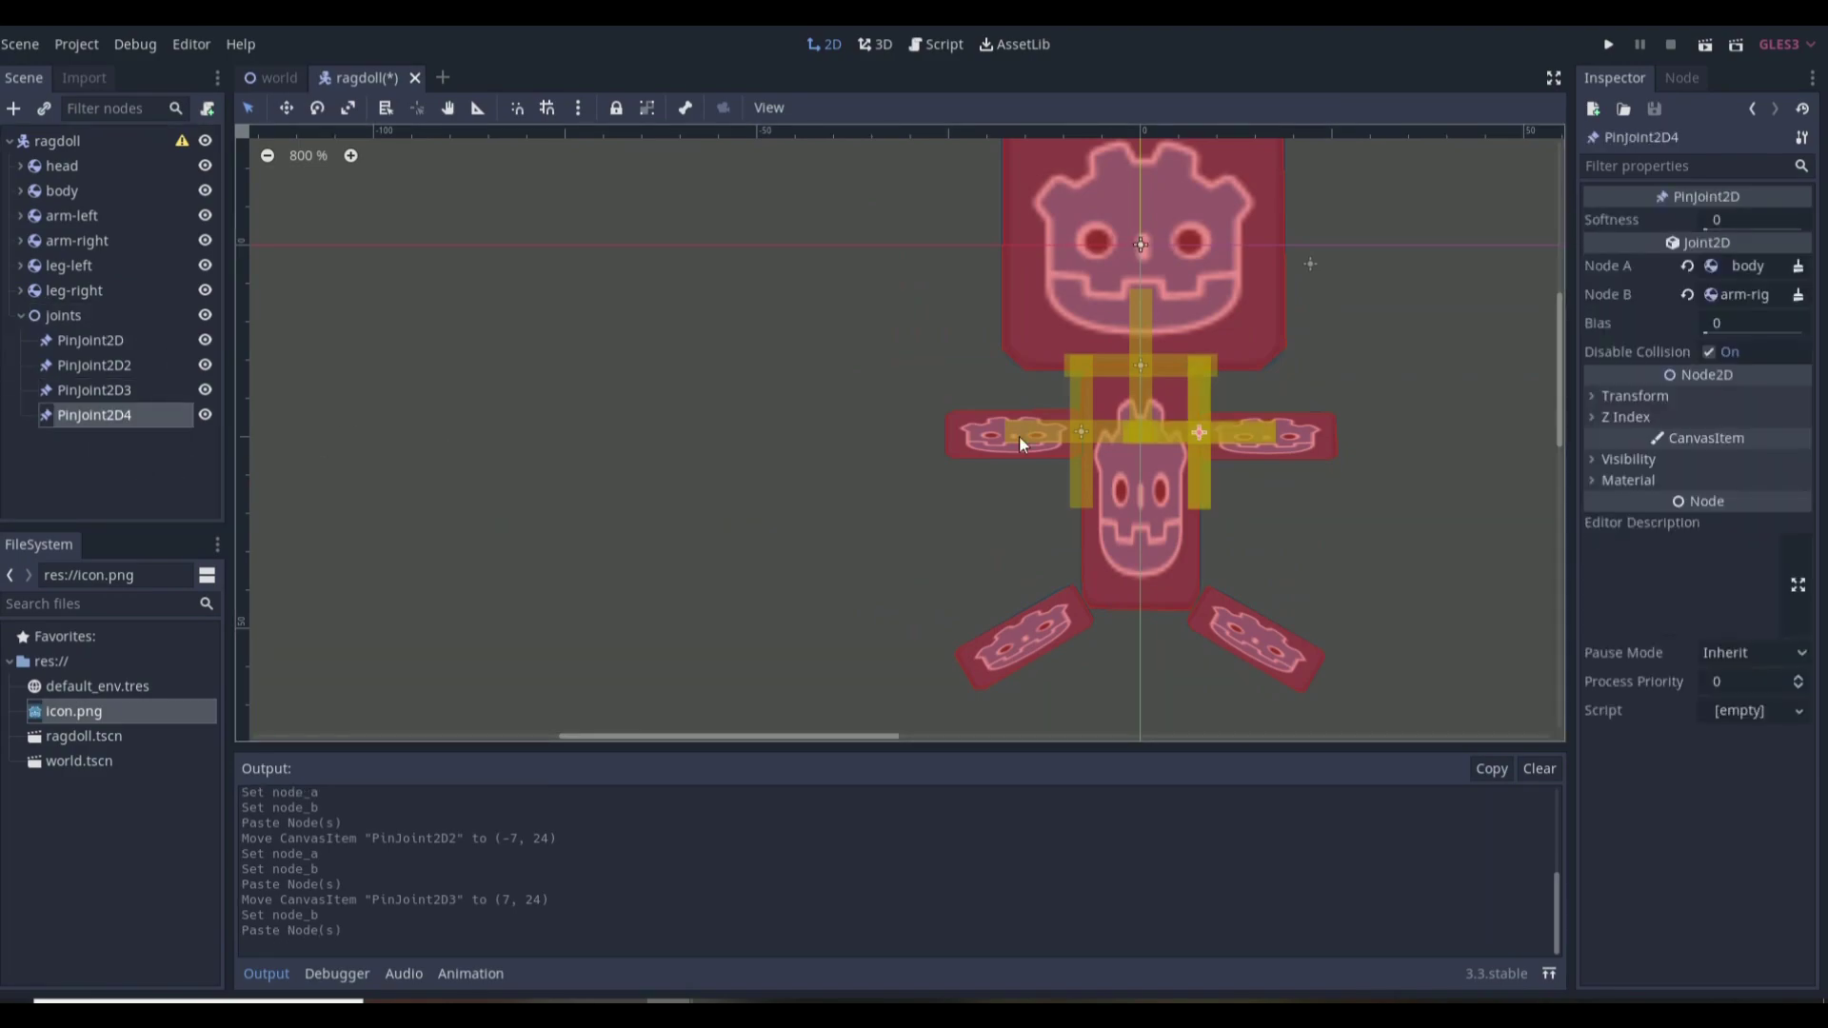
drag(1080, 430, 1087, 598)
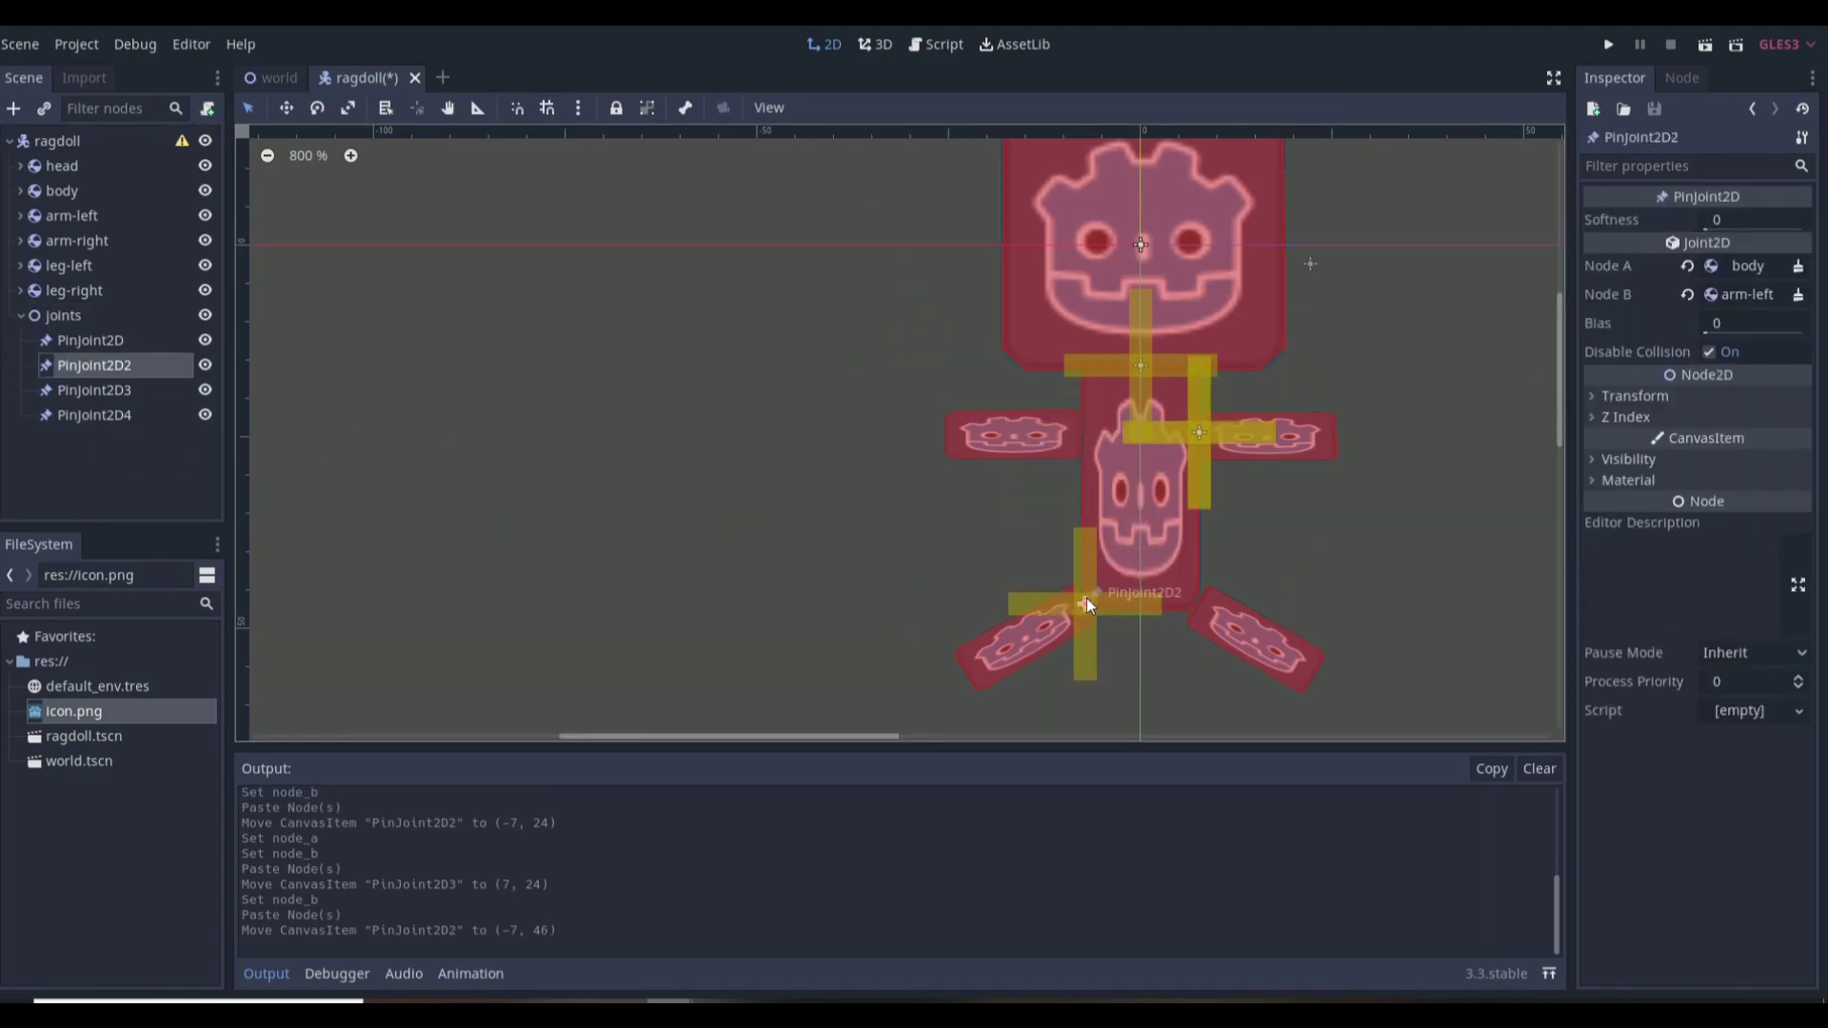
key(ctrl+z)
drag(1202, 434, 1083, 600)
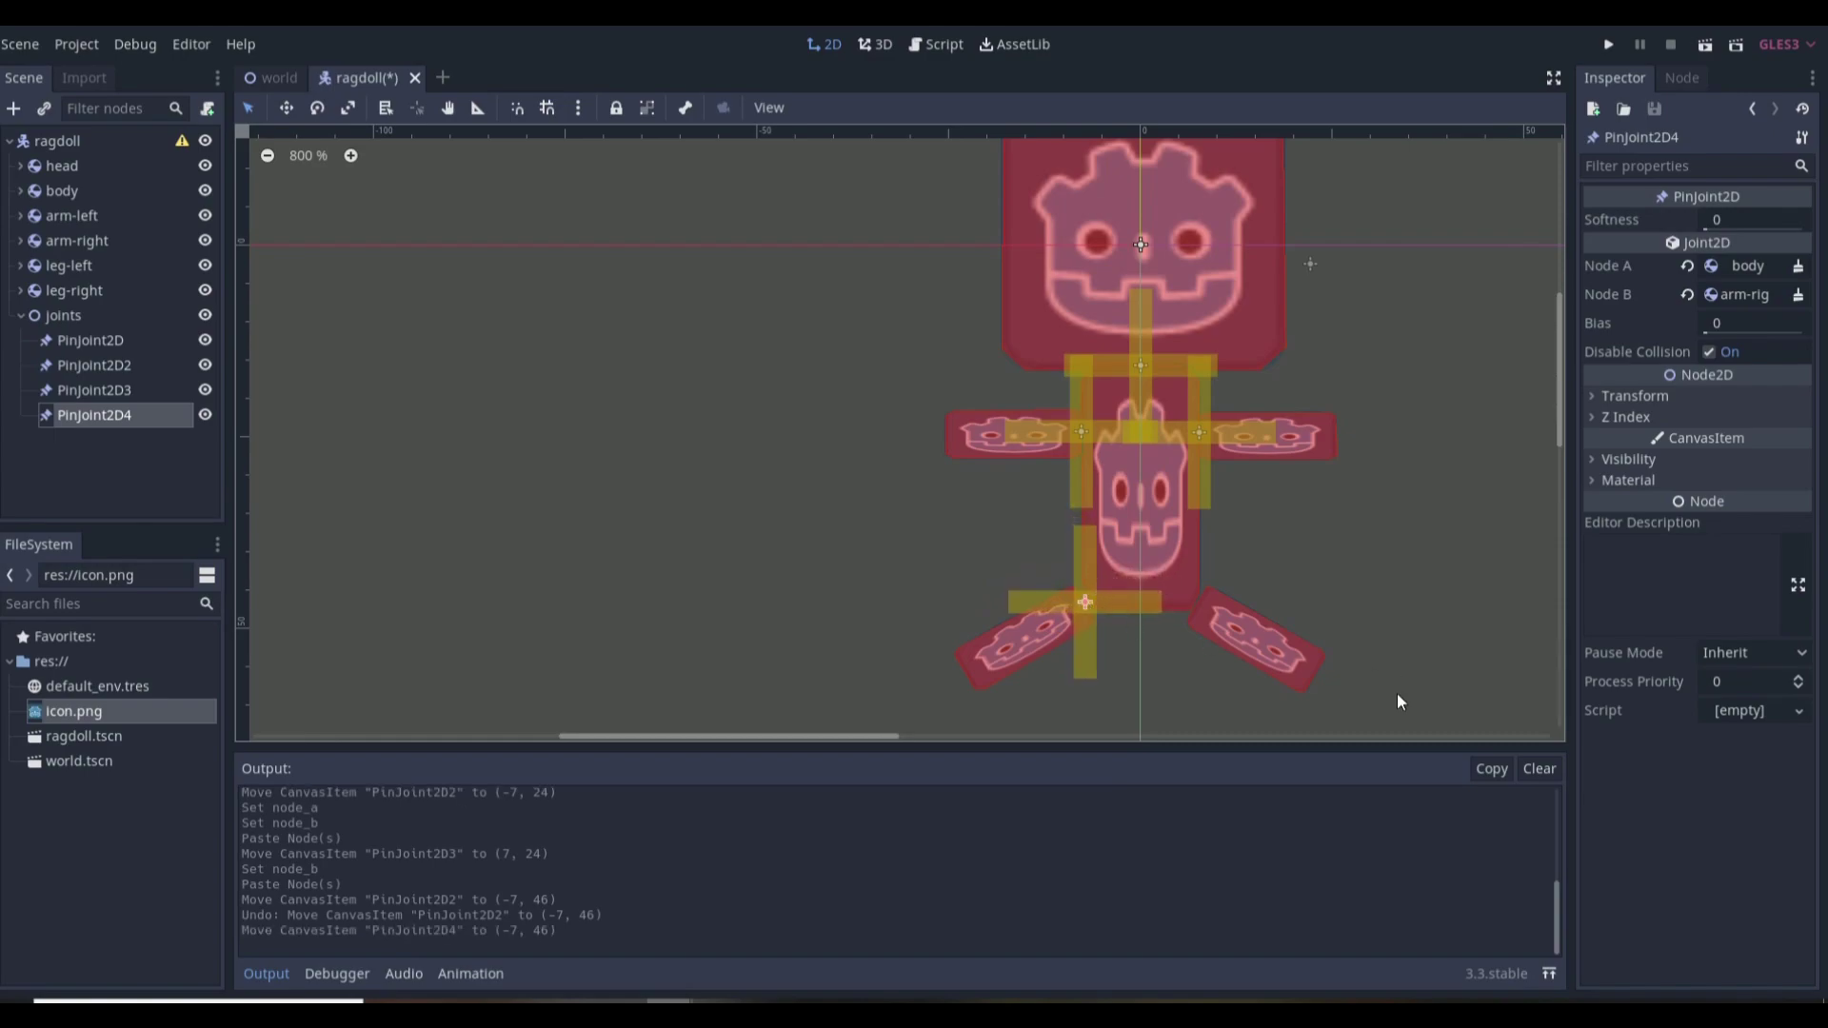
scroll(993, 556, up, 5)
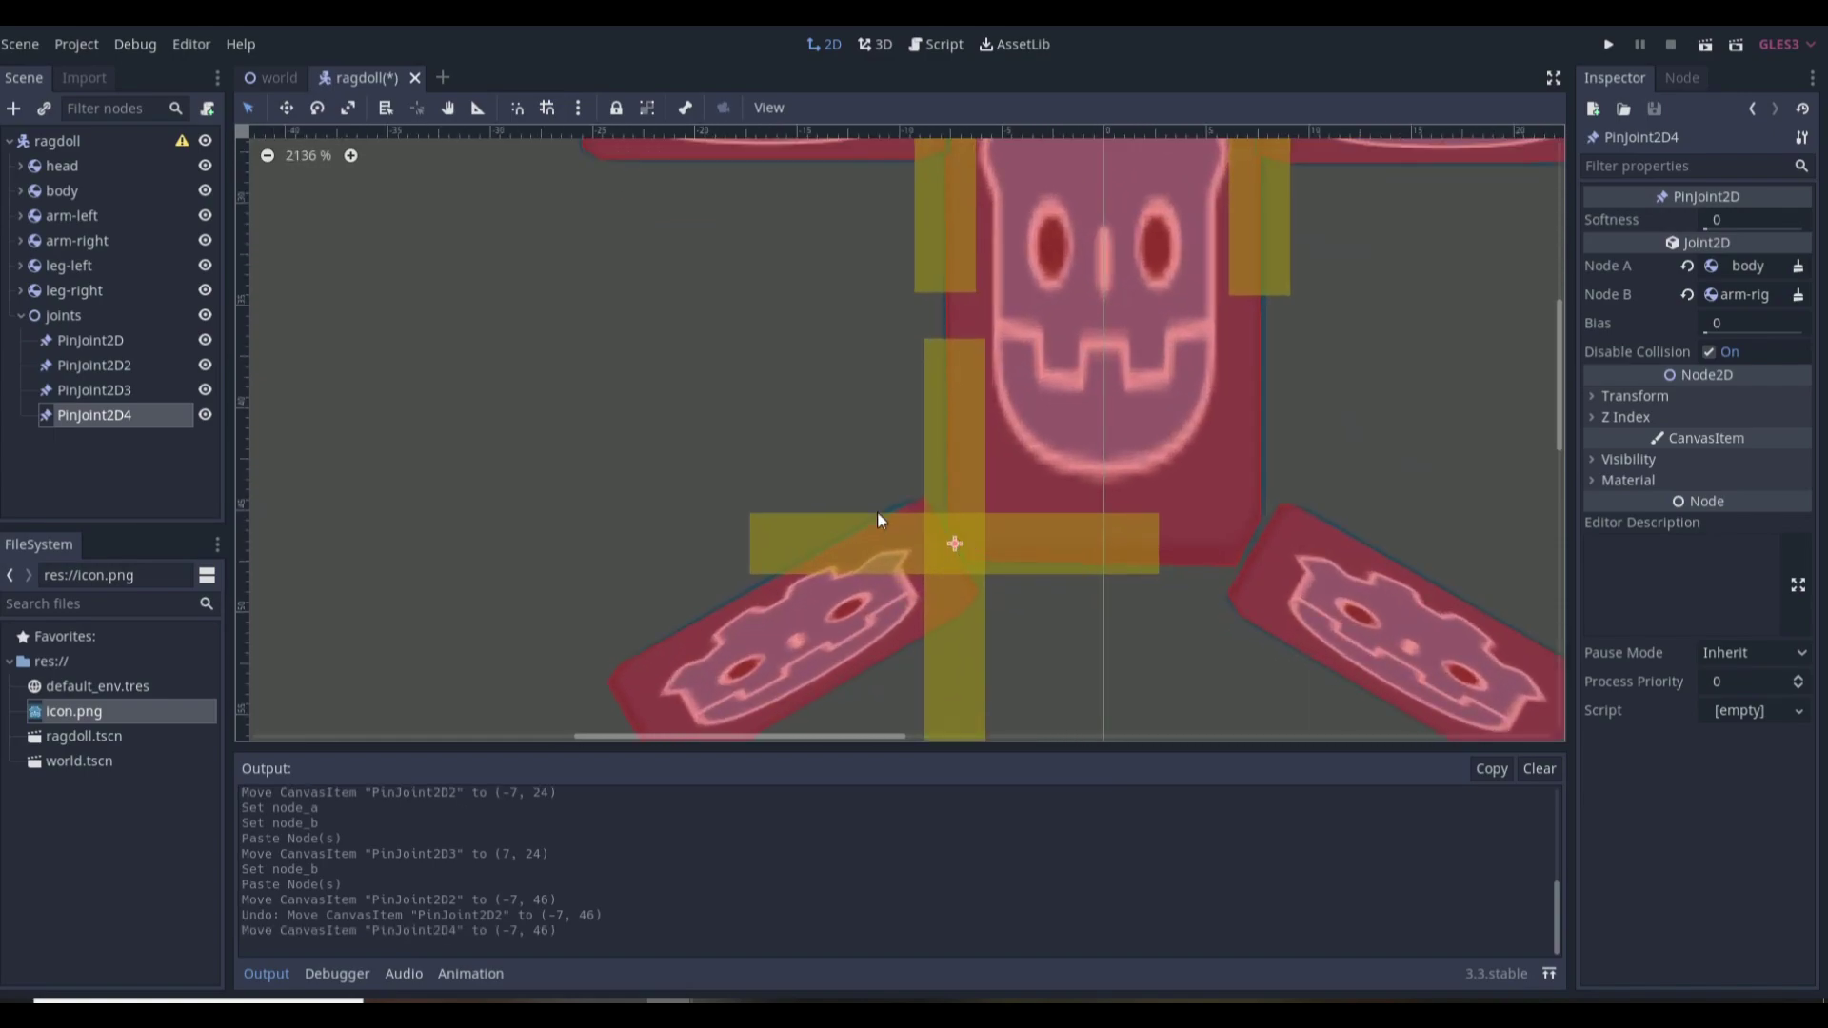
click(1731, 298)
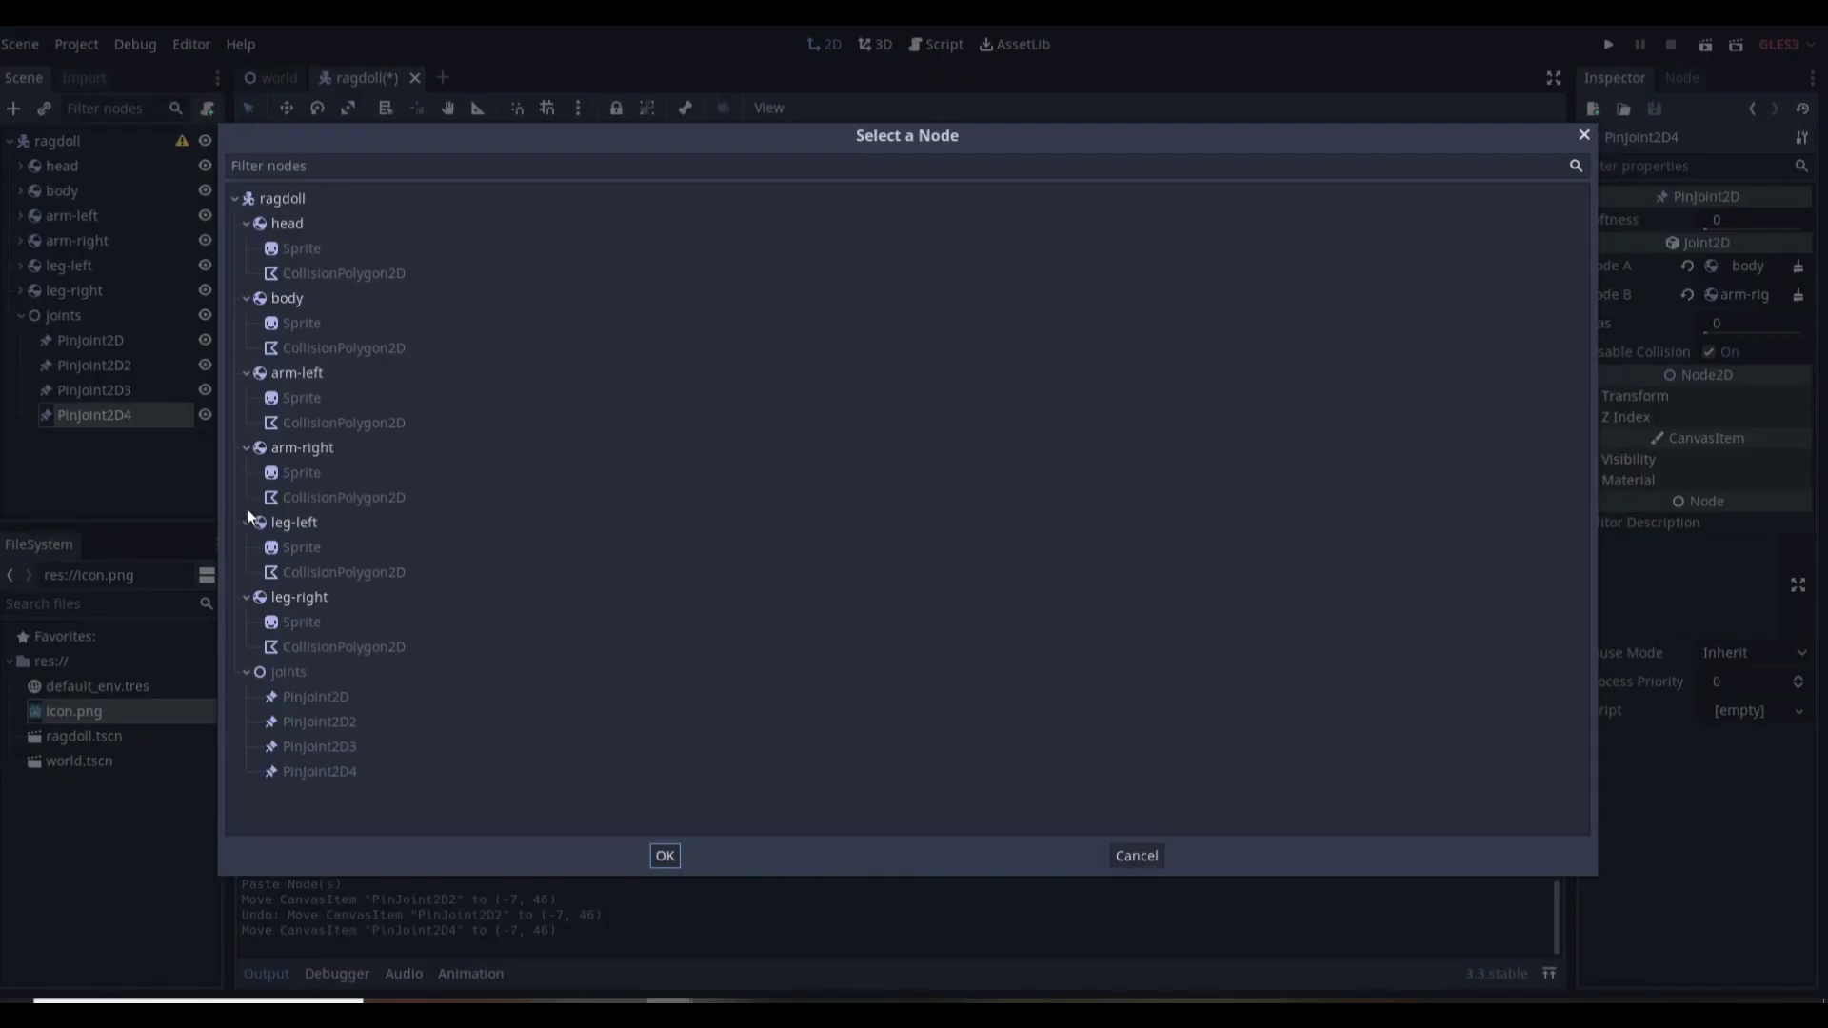
click(320, 523)
click(665, 855)
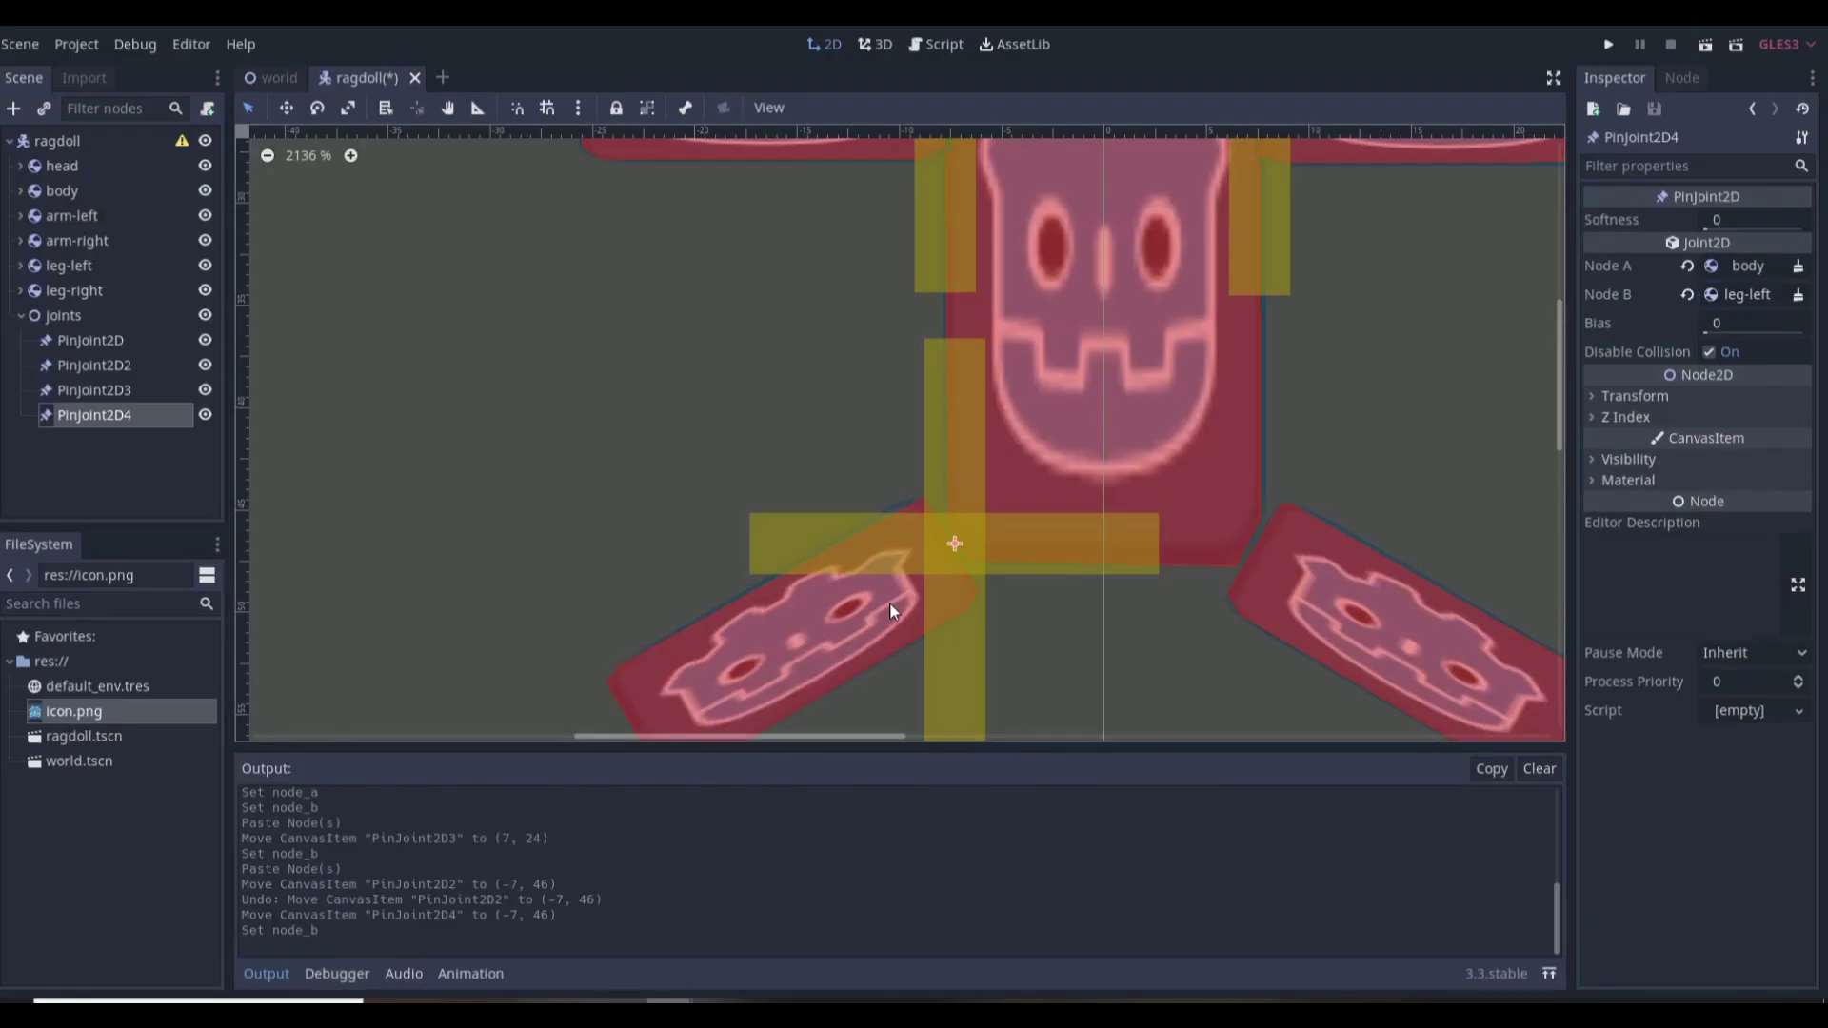
Step: Duplicate it as PinJoint2D5 at the right leg (7, 46) with Node B set to leg-right
key(ctrl+c)
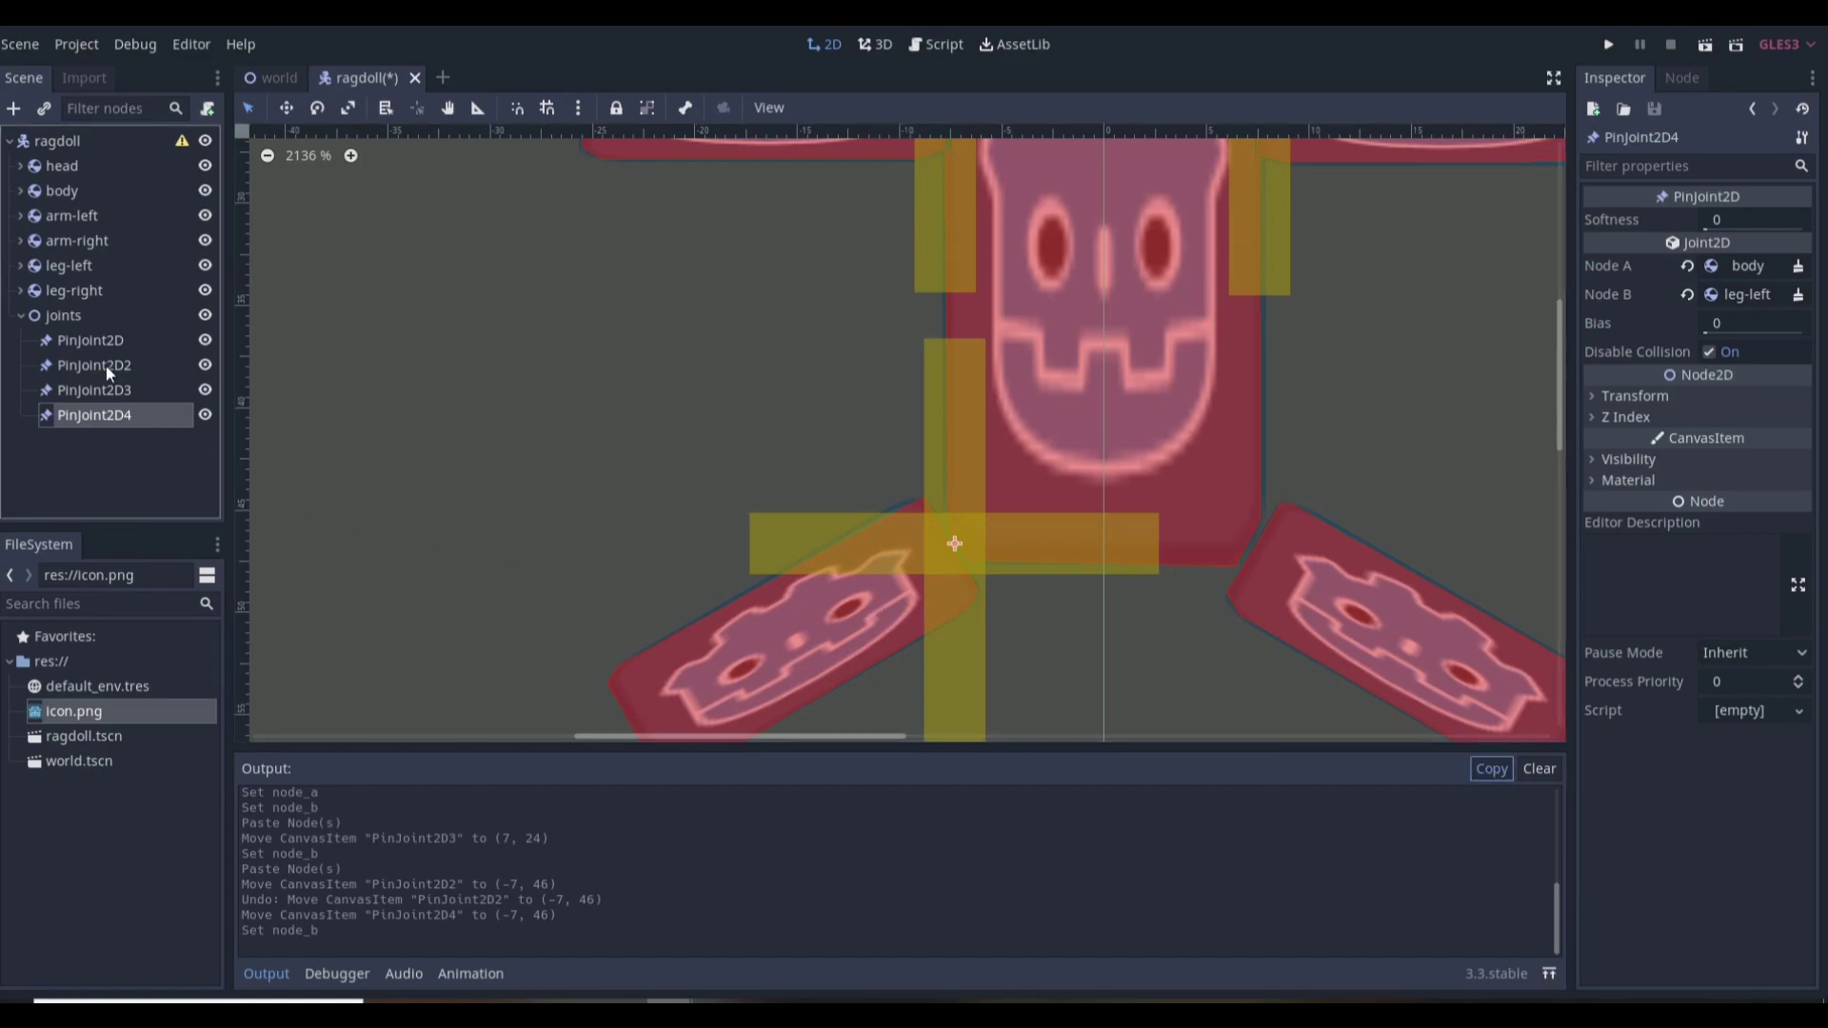
click(105, 316)
key(ctrl+v)
drag(955, 545, 1252, 544)
click(1749, 265)
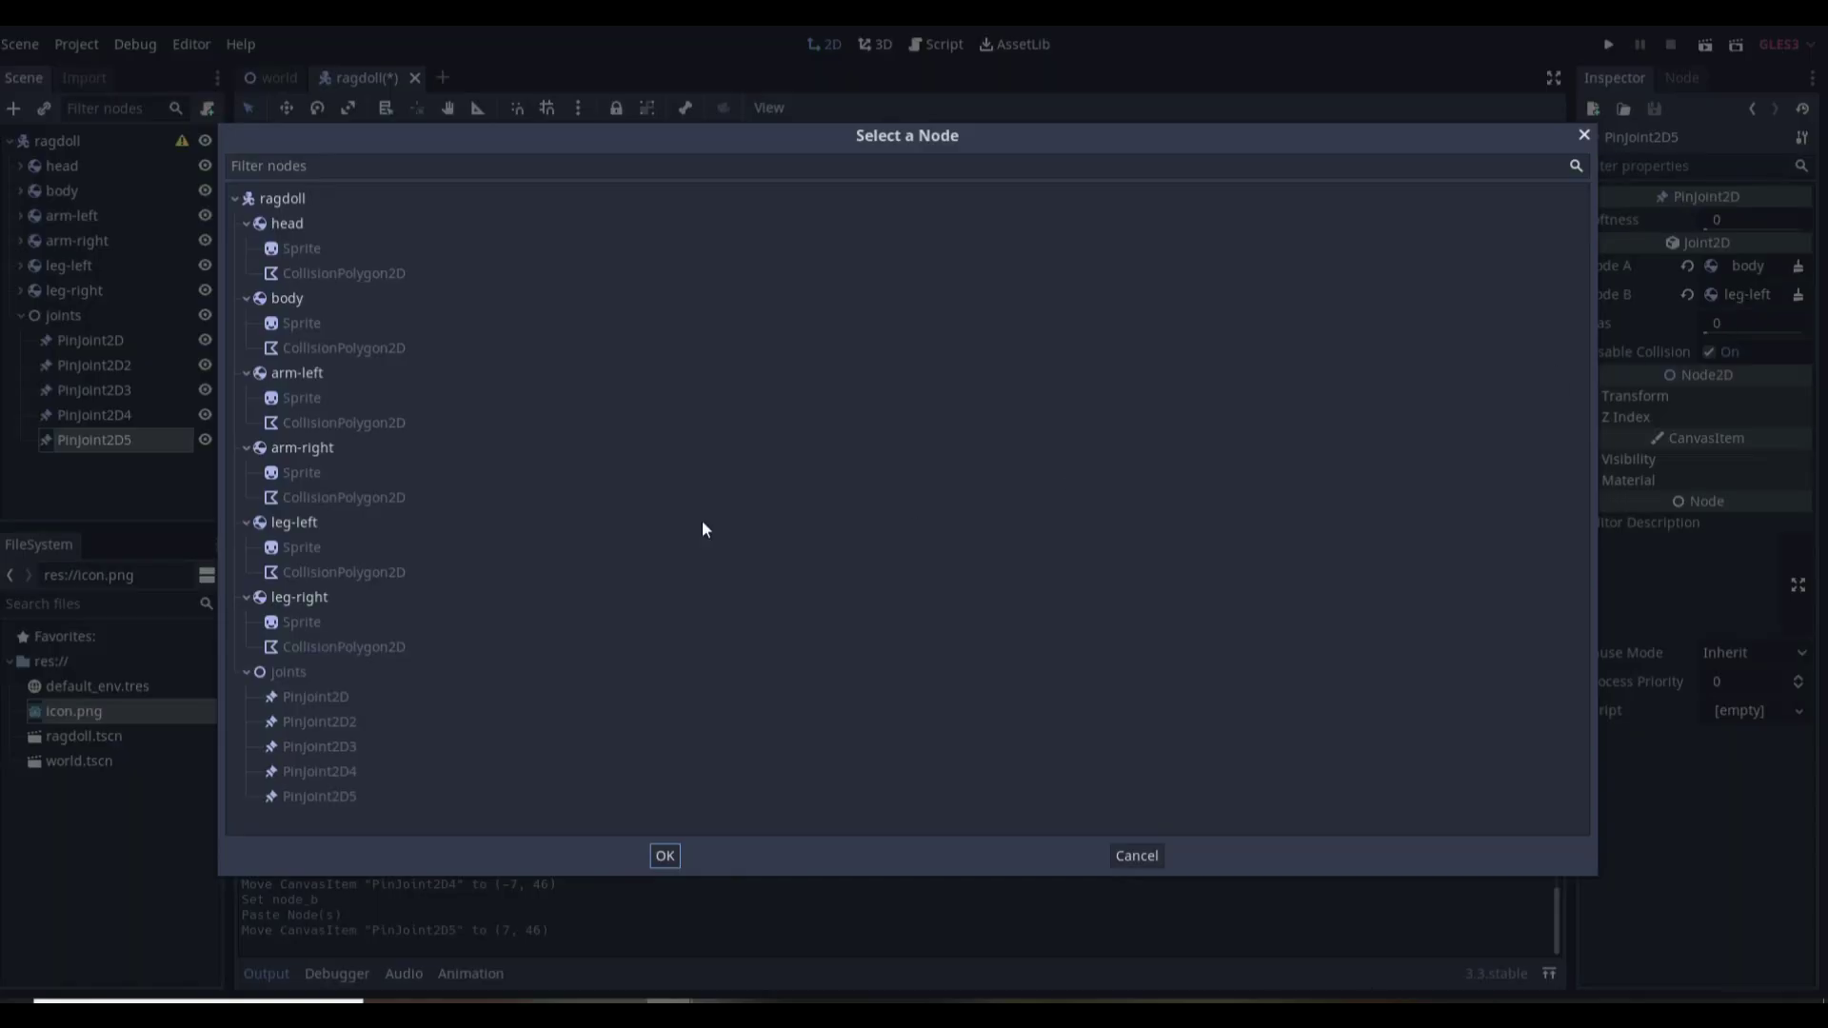
click(349, 600)
click(665, 855)
scroll(1042, 570, down, 10)
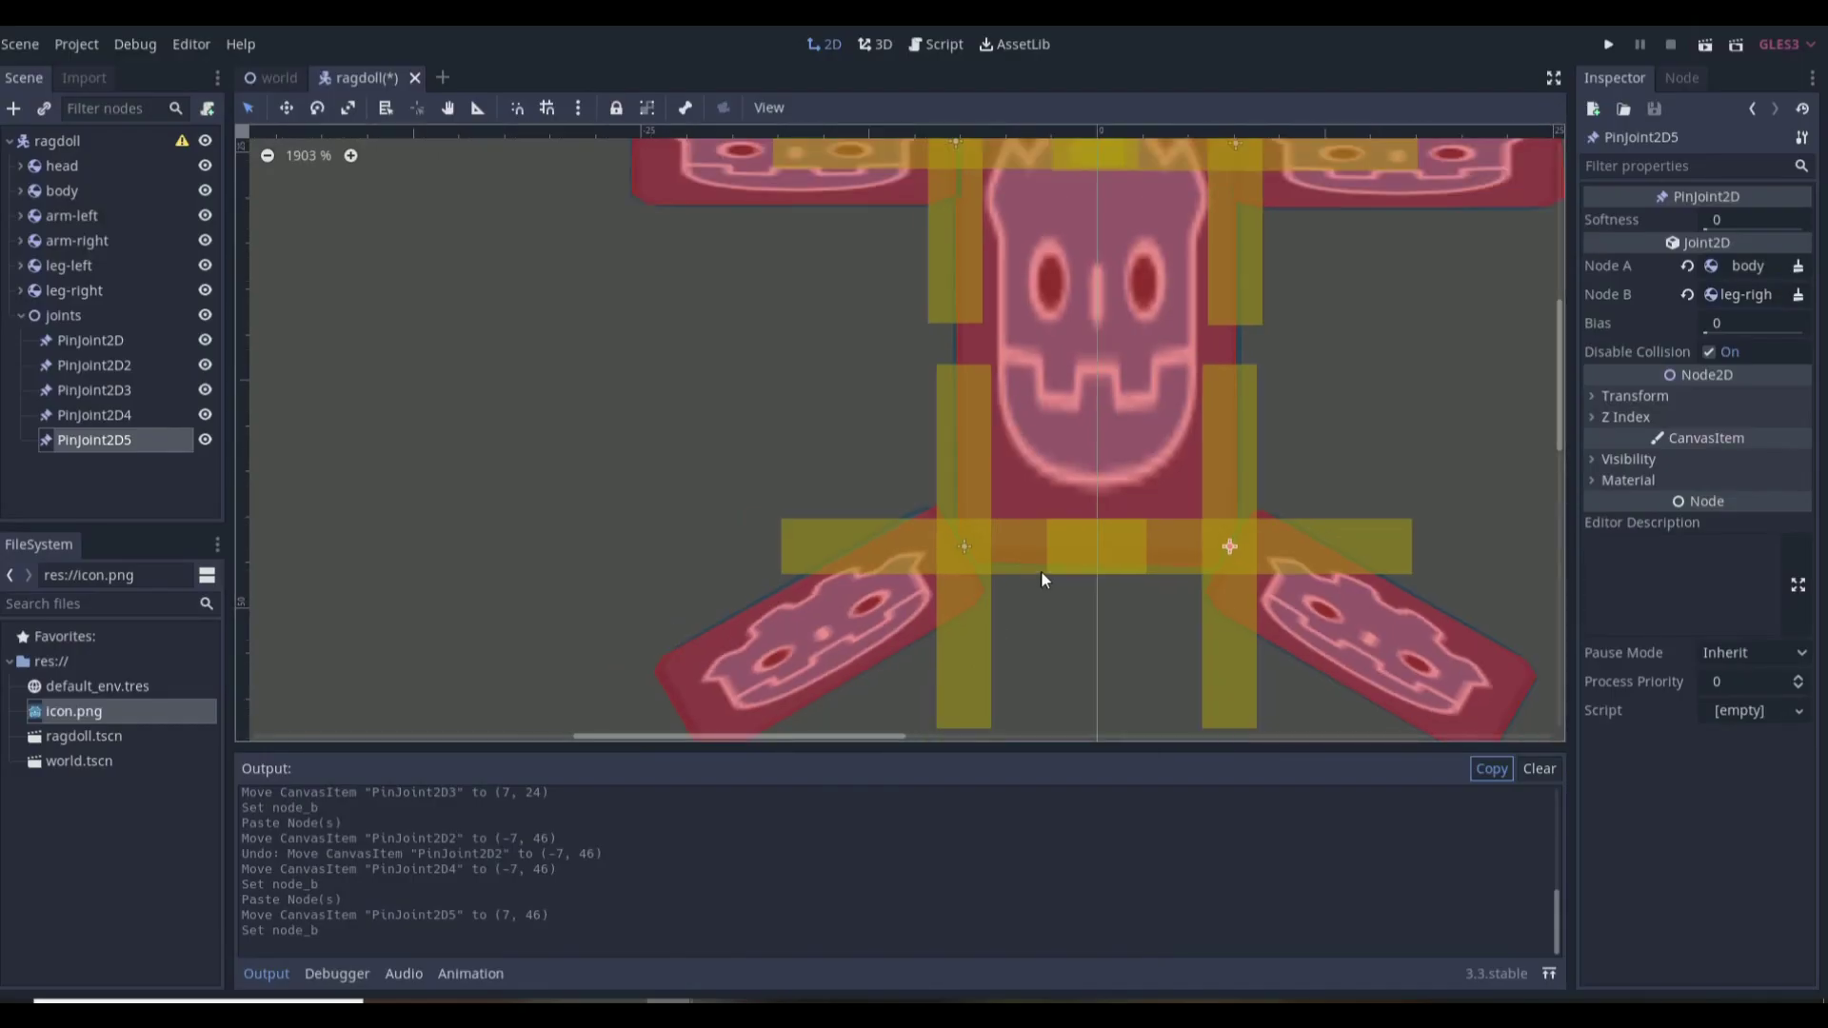
scroll(1190, 405, down, 5)
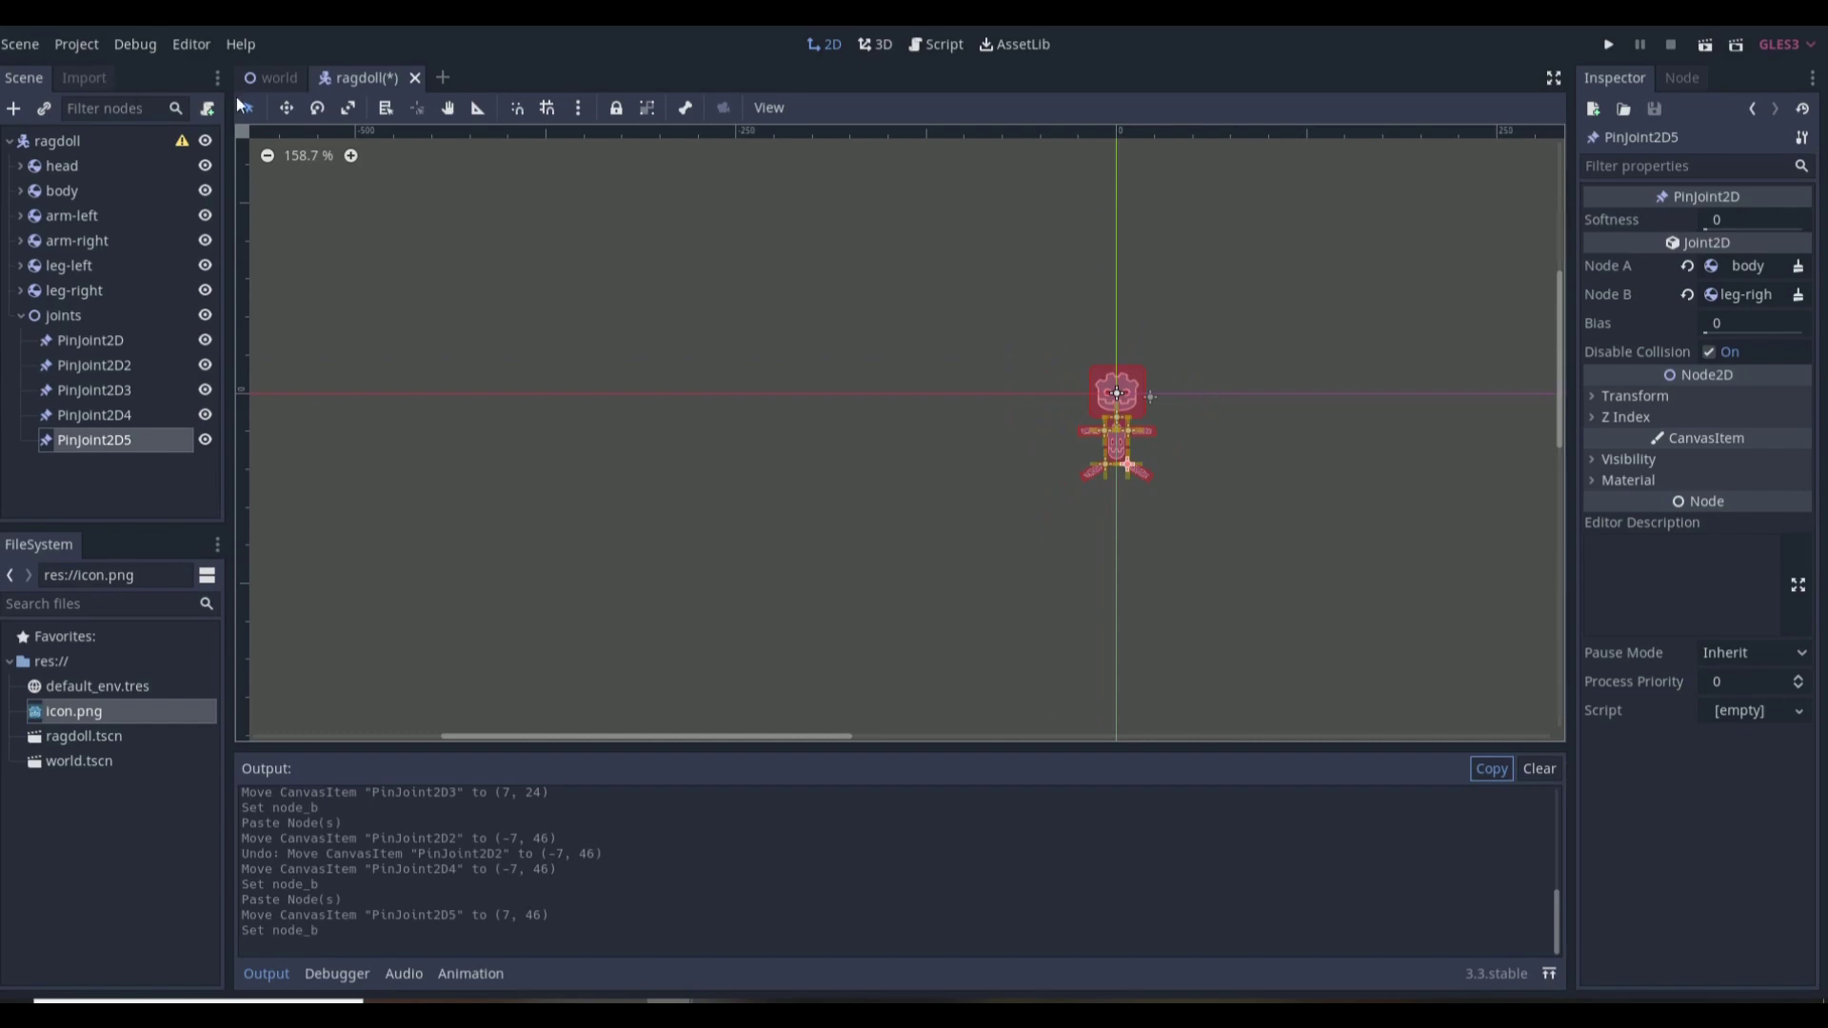
click(263, 78)
Step: Run the project with F5 to watch the ragdoll fall, then close the game window
key(F5)
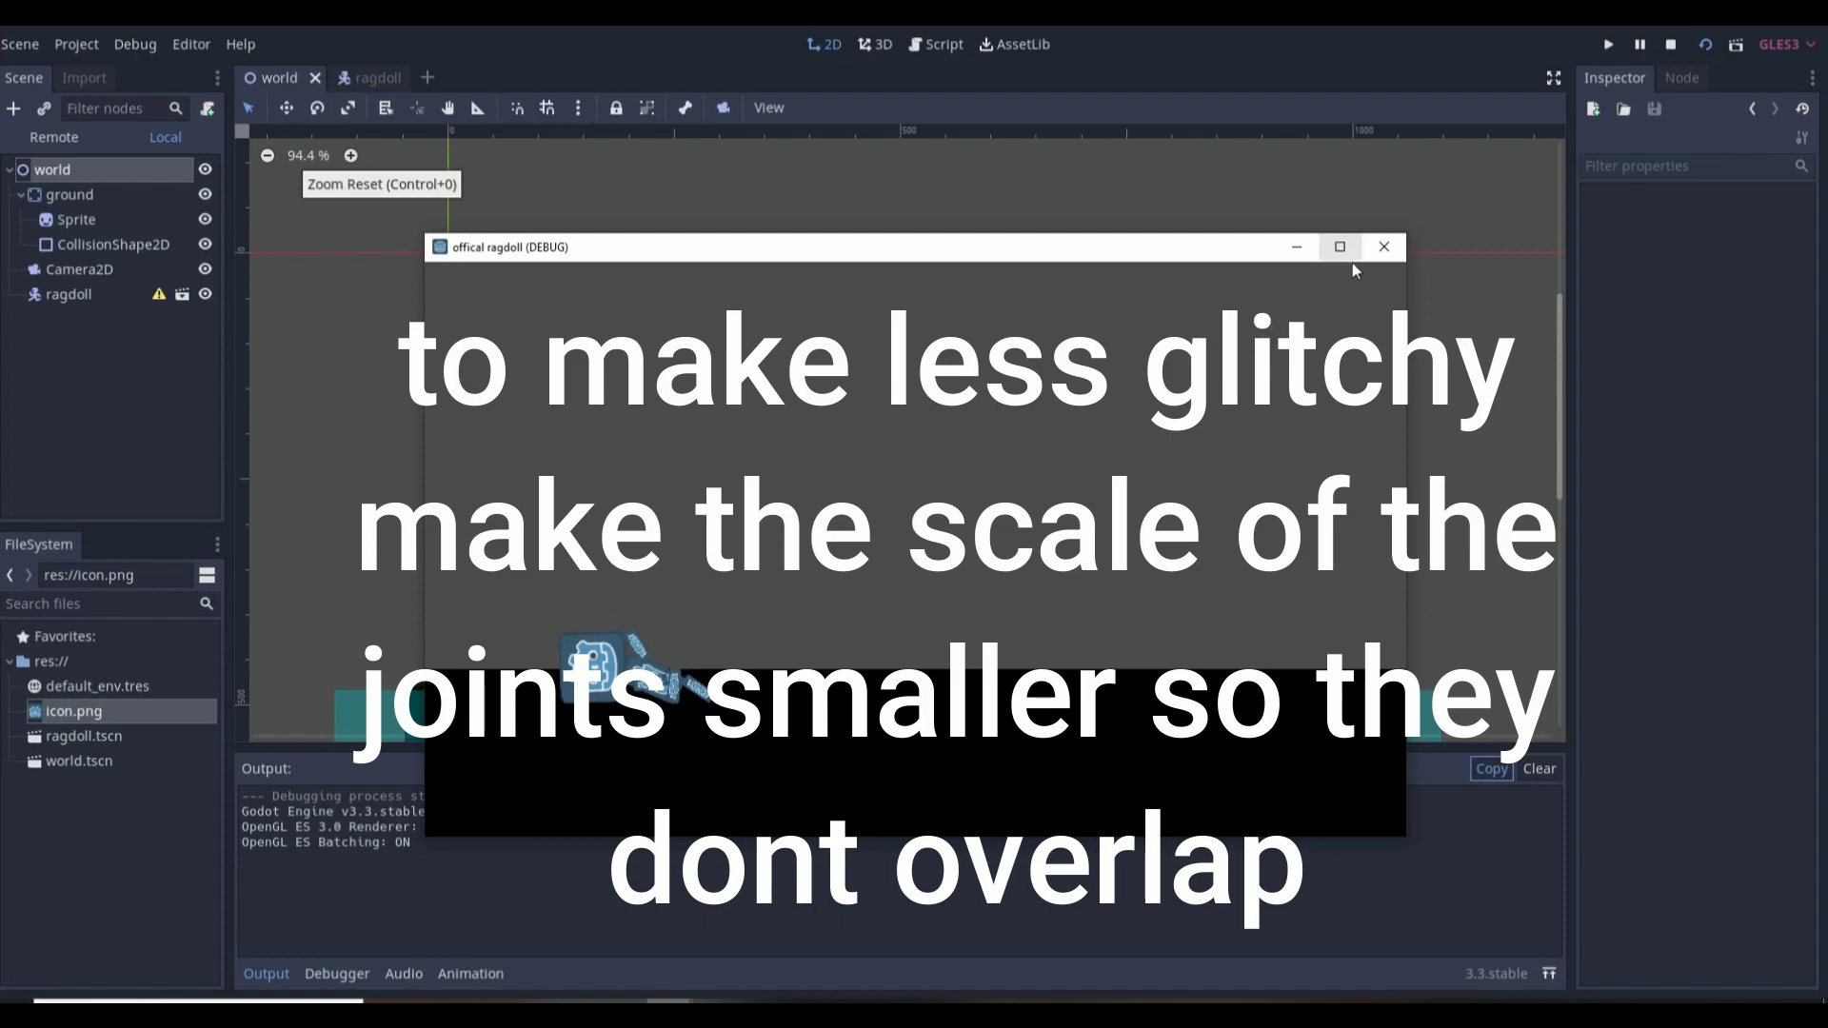
click(1384, 249)
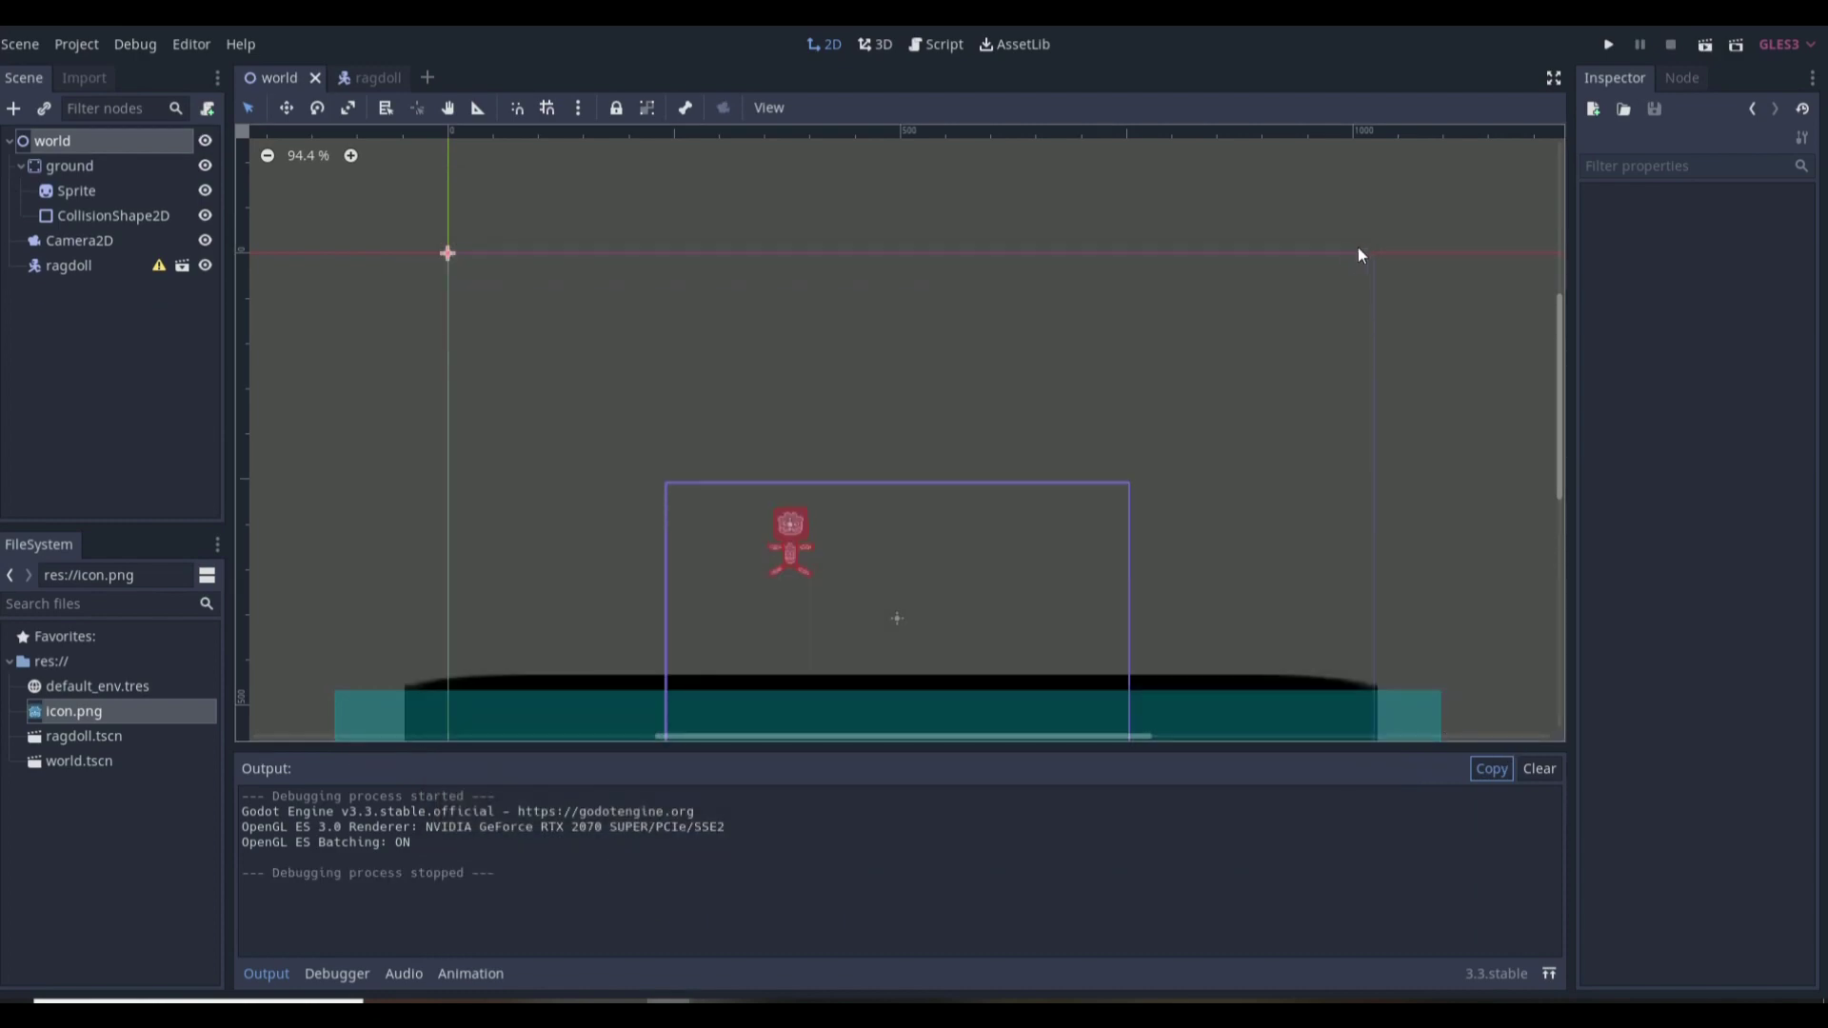
scroll(959, 550, up, 3)
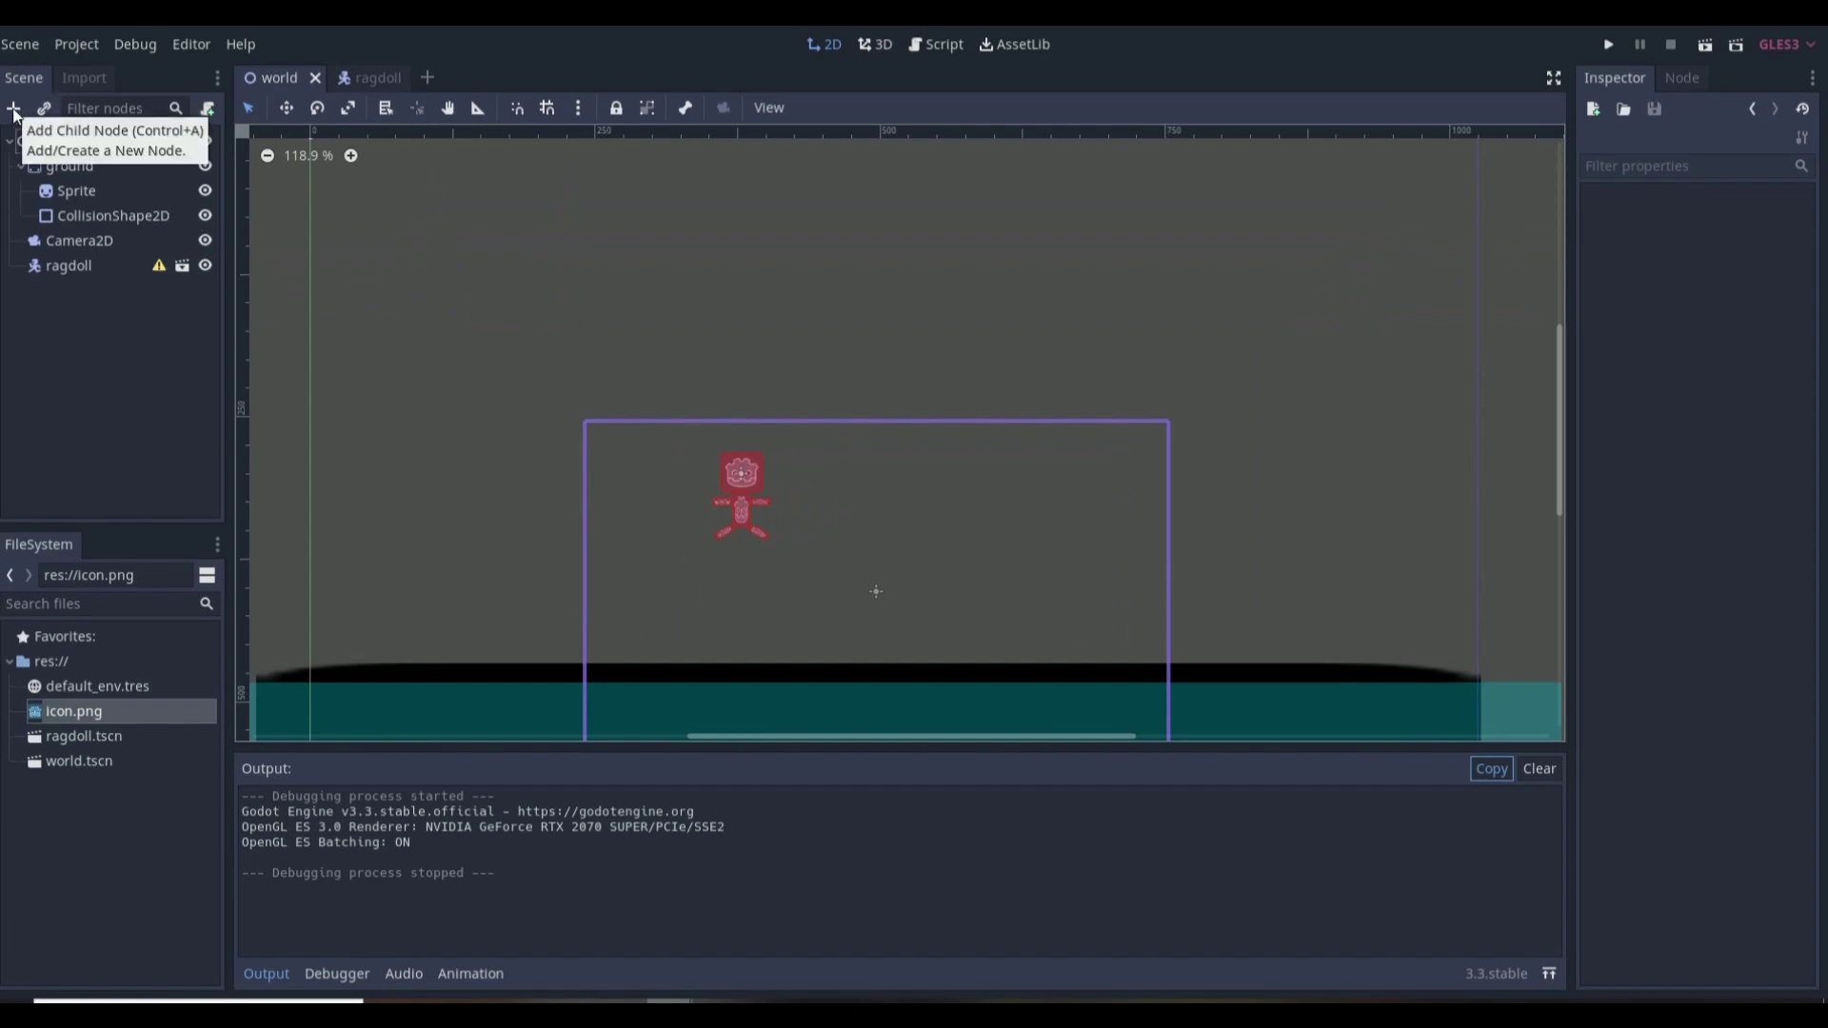
Step: Add a 'click' action to the Input Map bound to the left mouse button
click(76, 44)
click(95, 72)
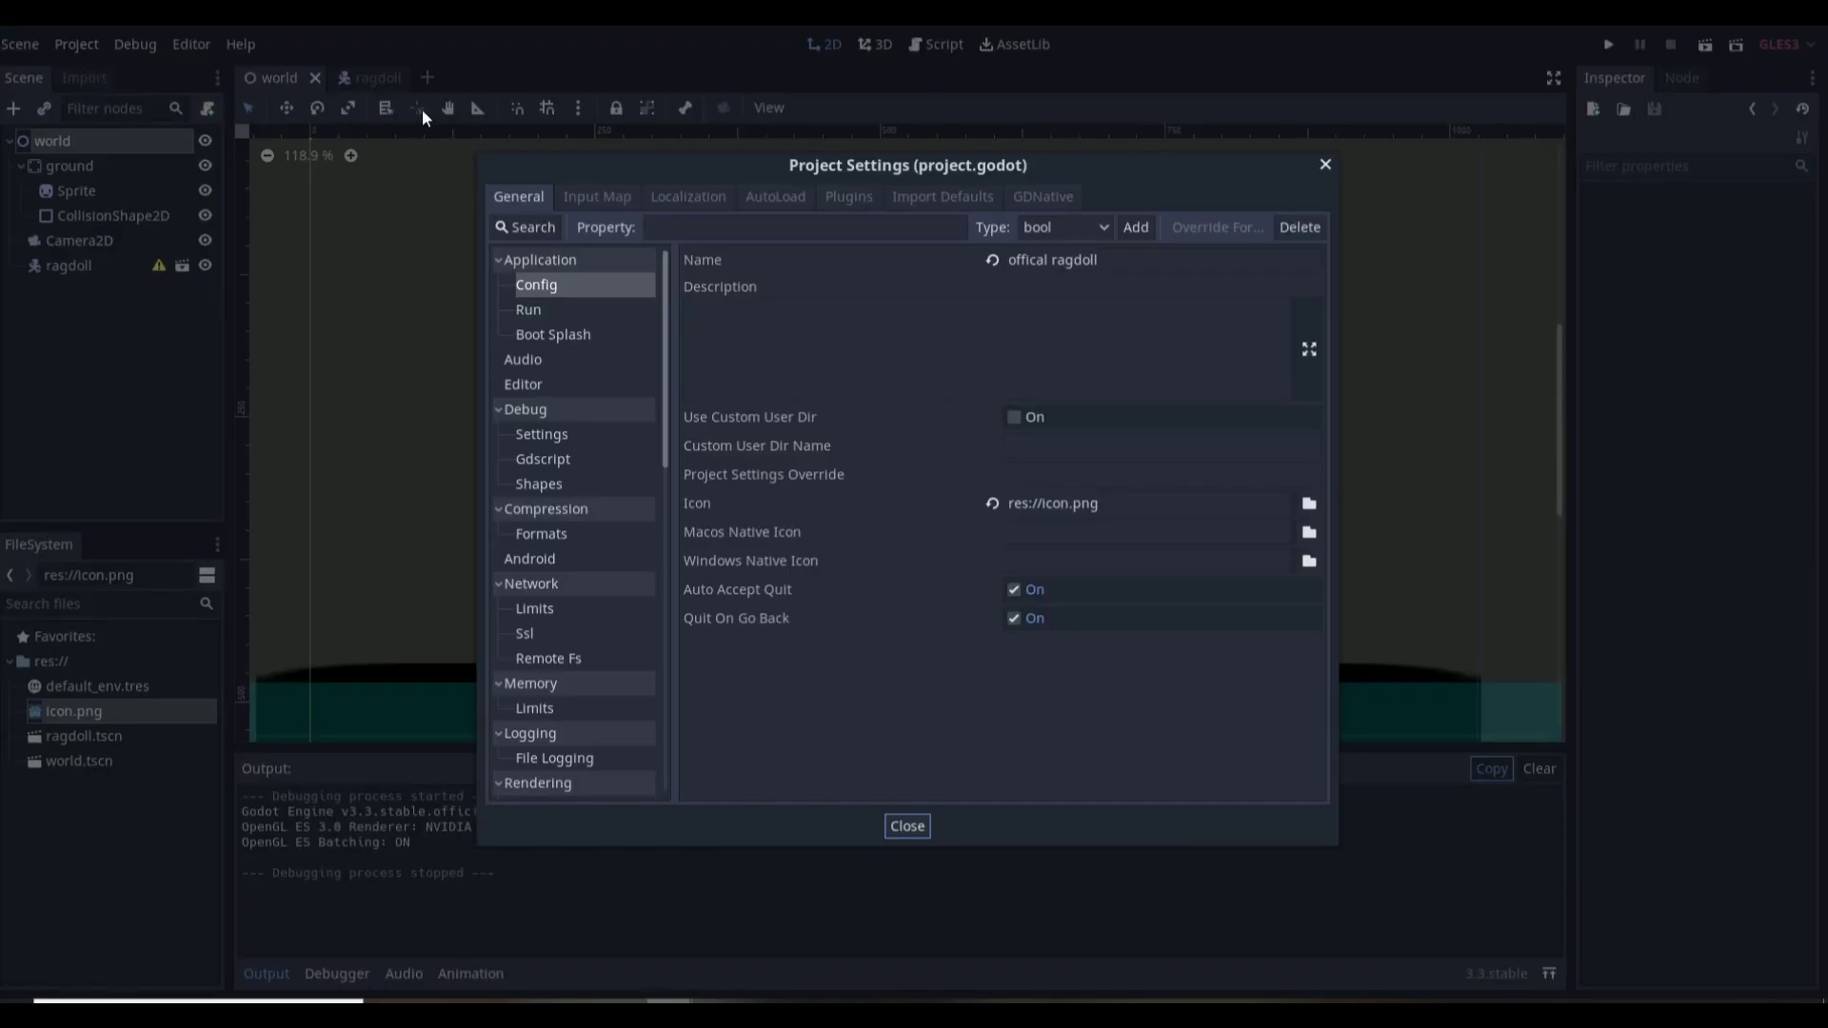
click(599, 196)
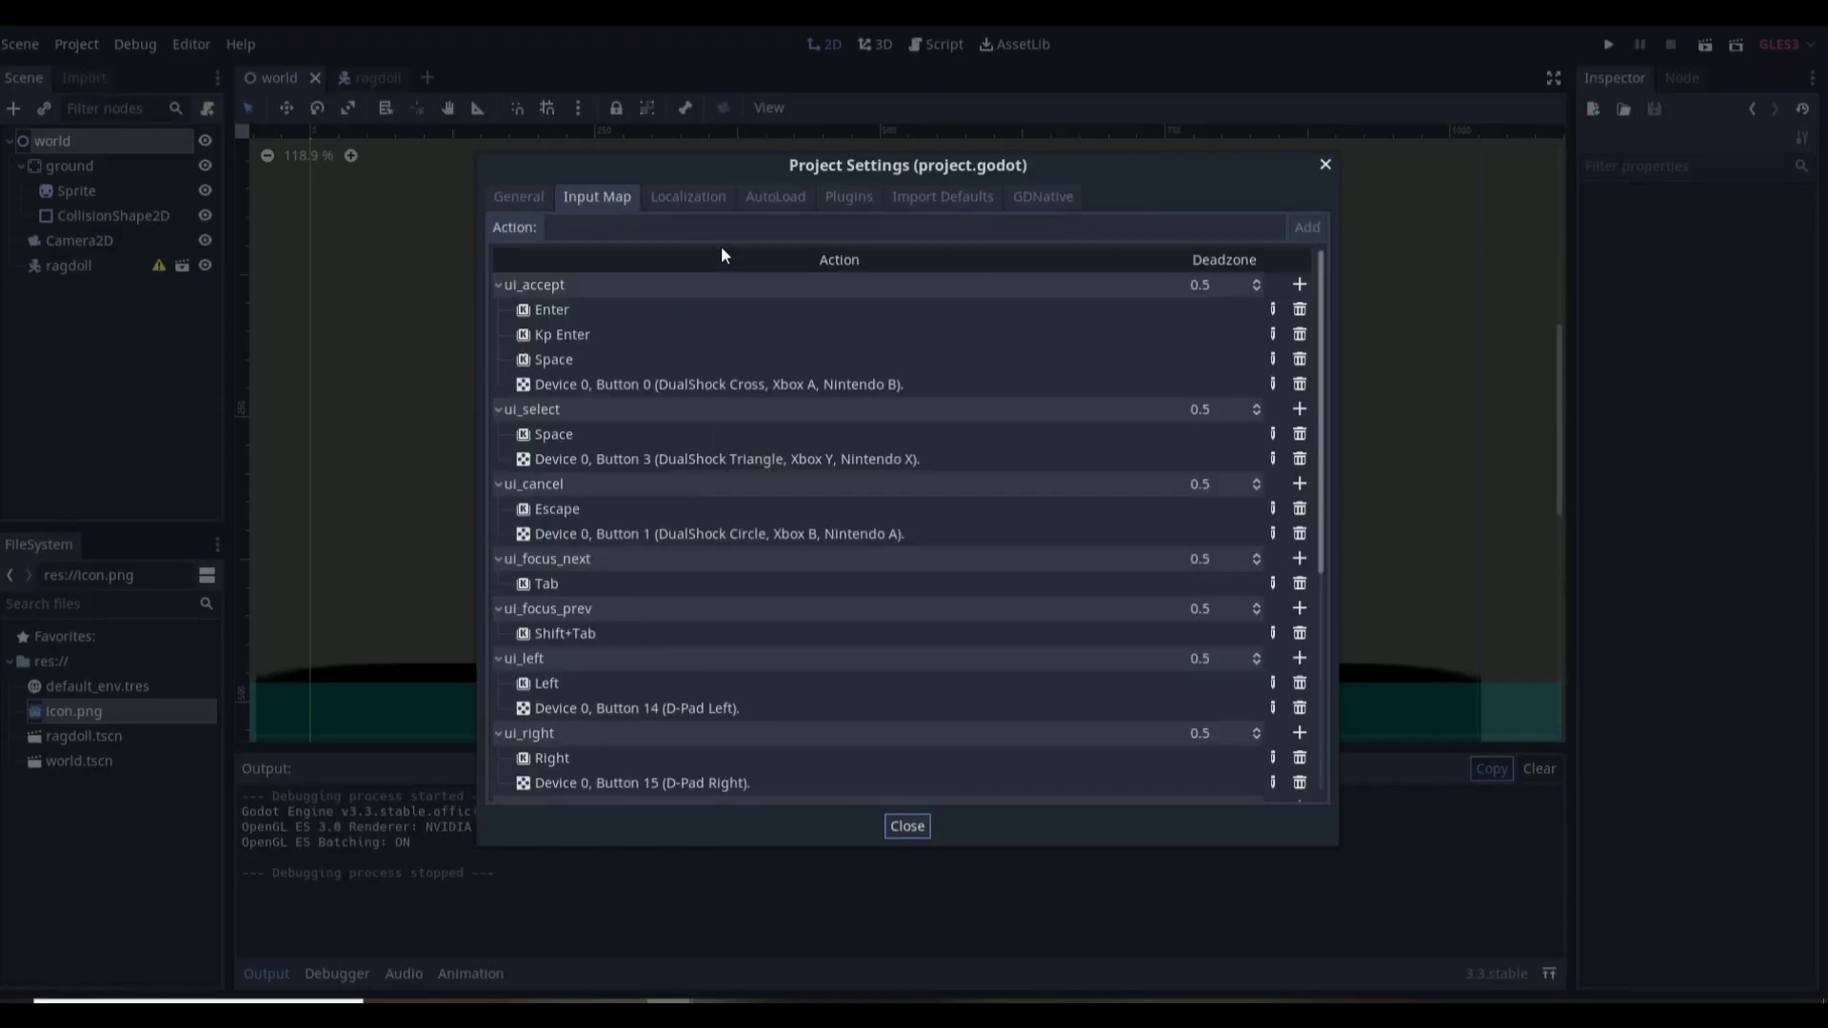
click(706, 228)
text(click)
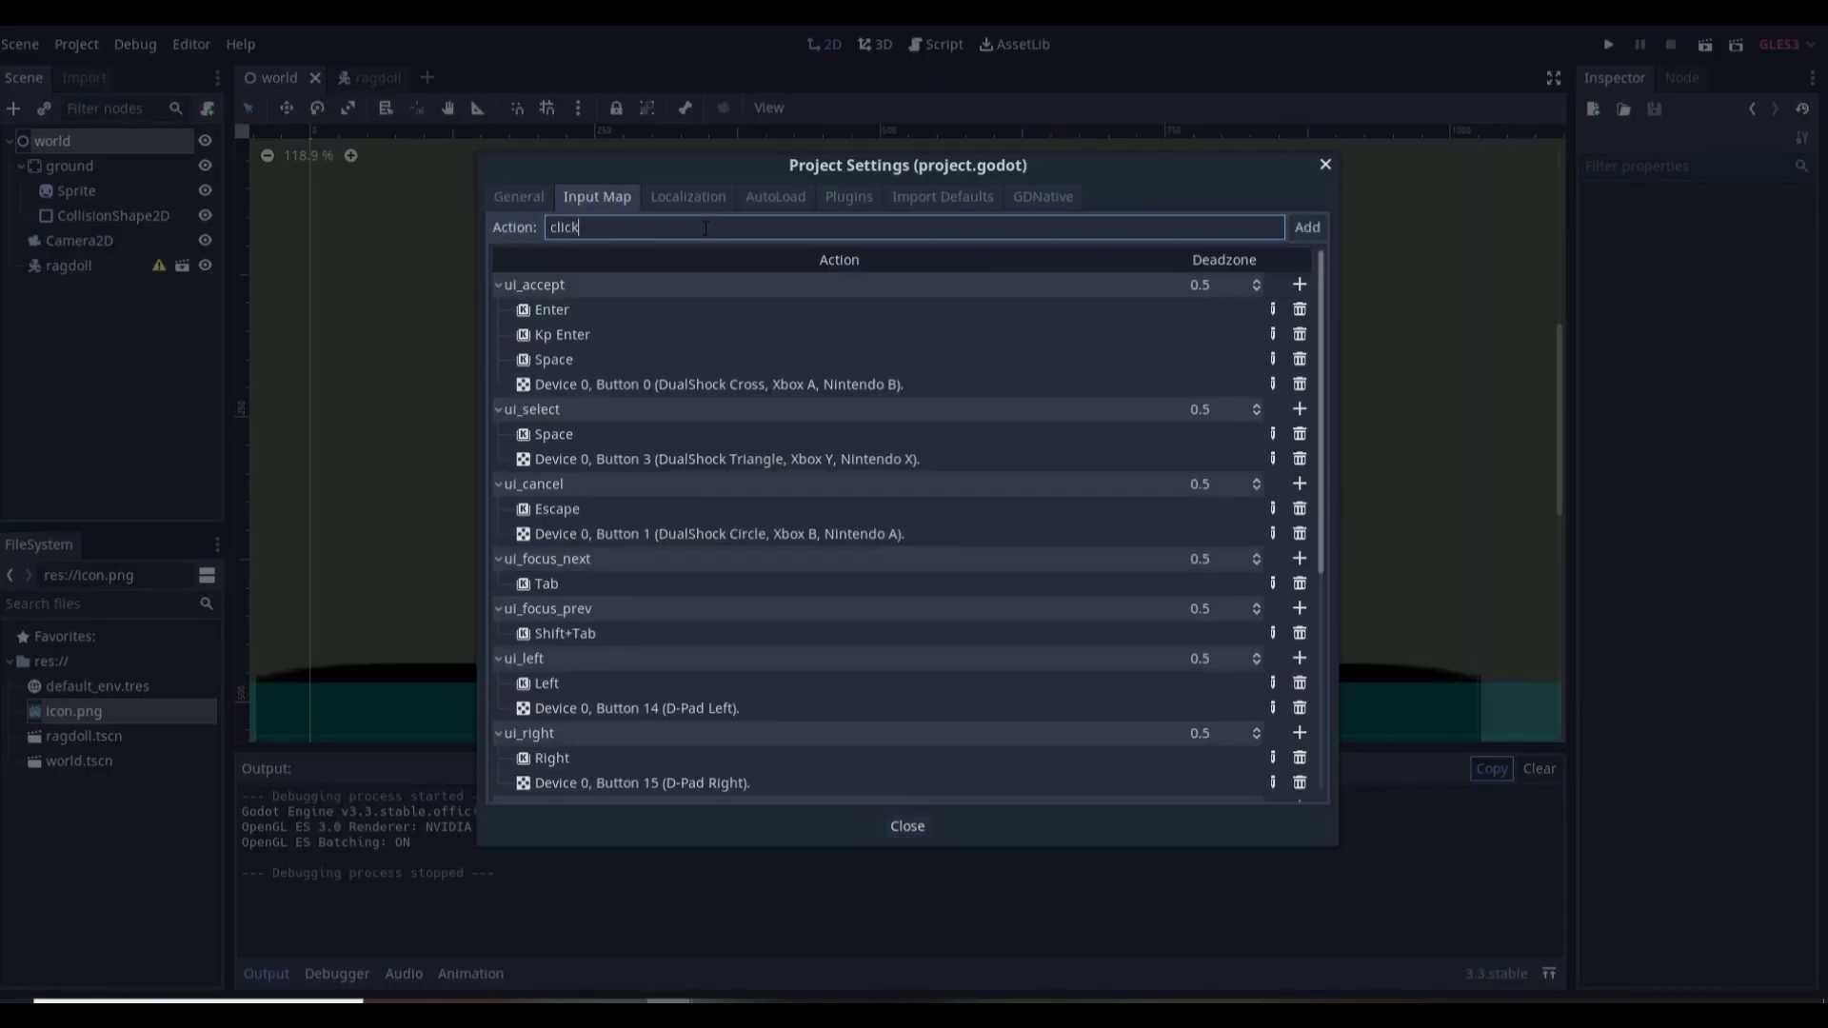
key(Return)
click(1274, 774)
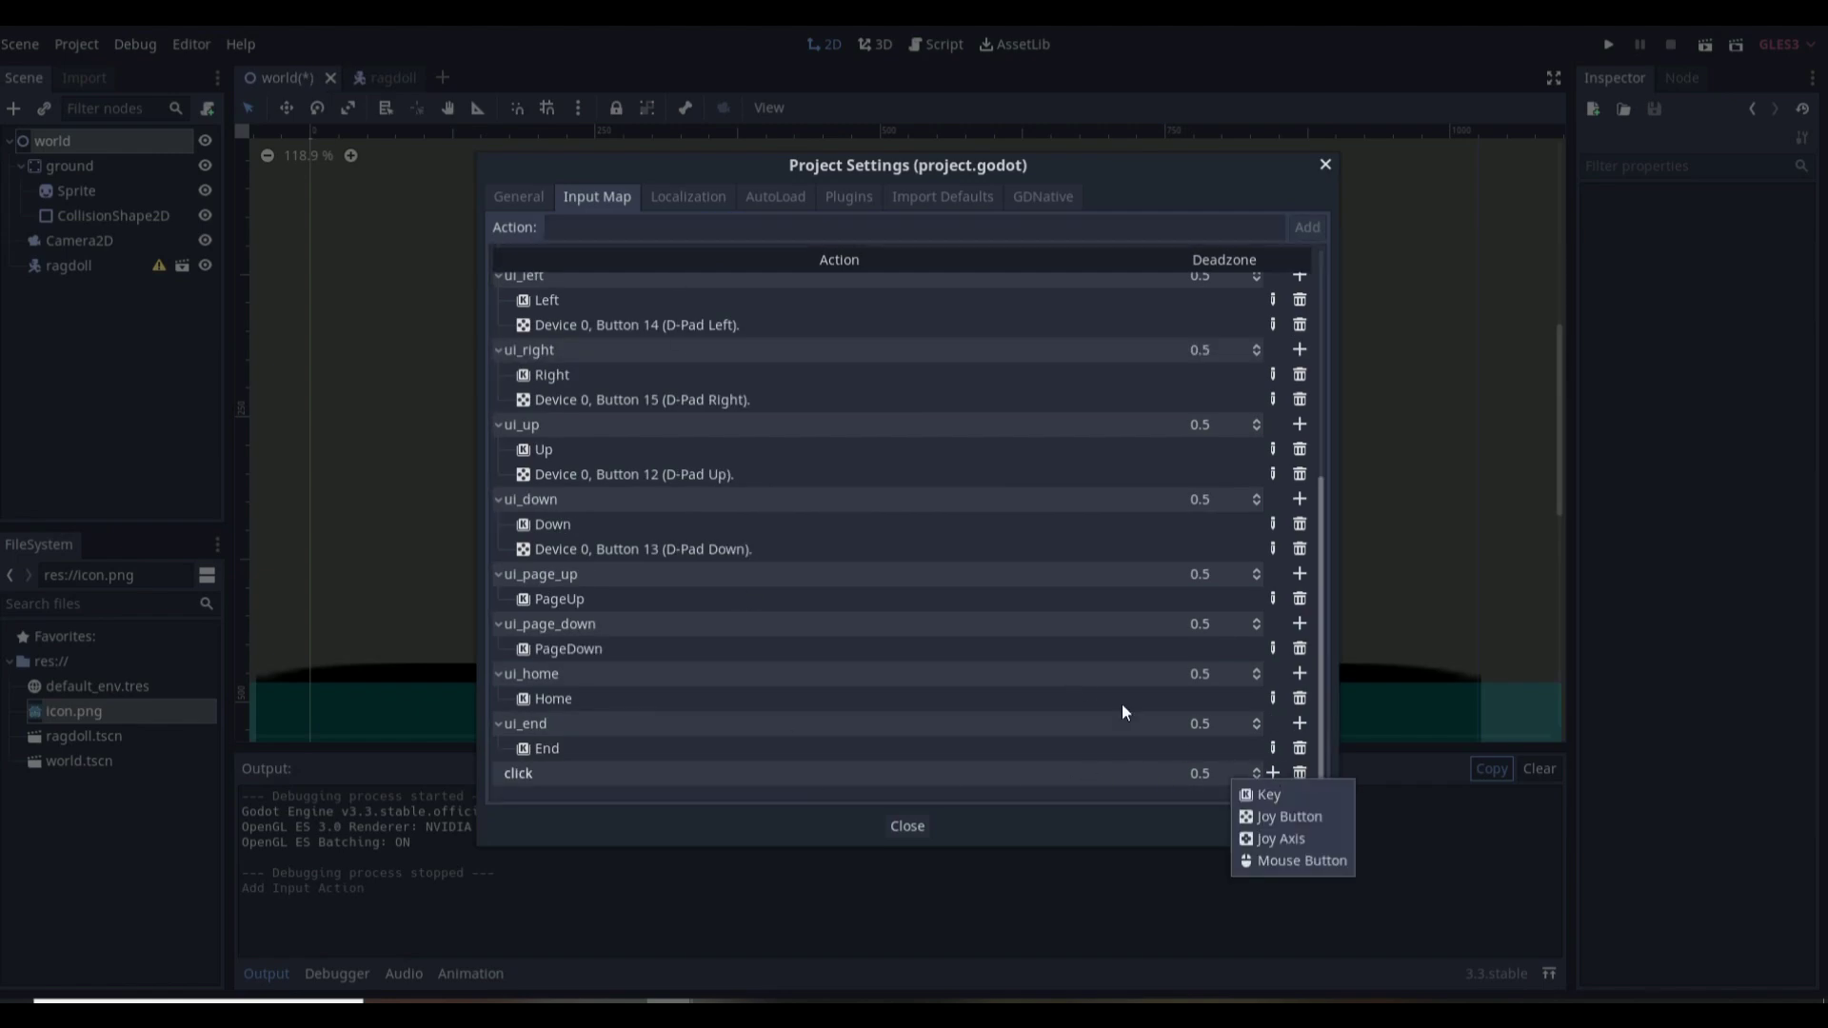
click(1289, 859)
click(835, 540)
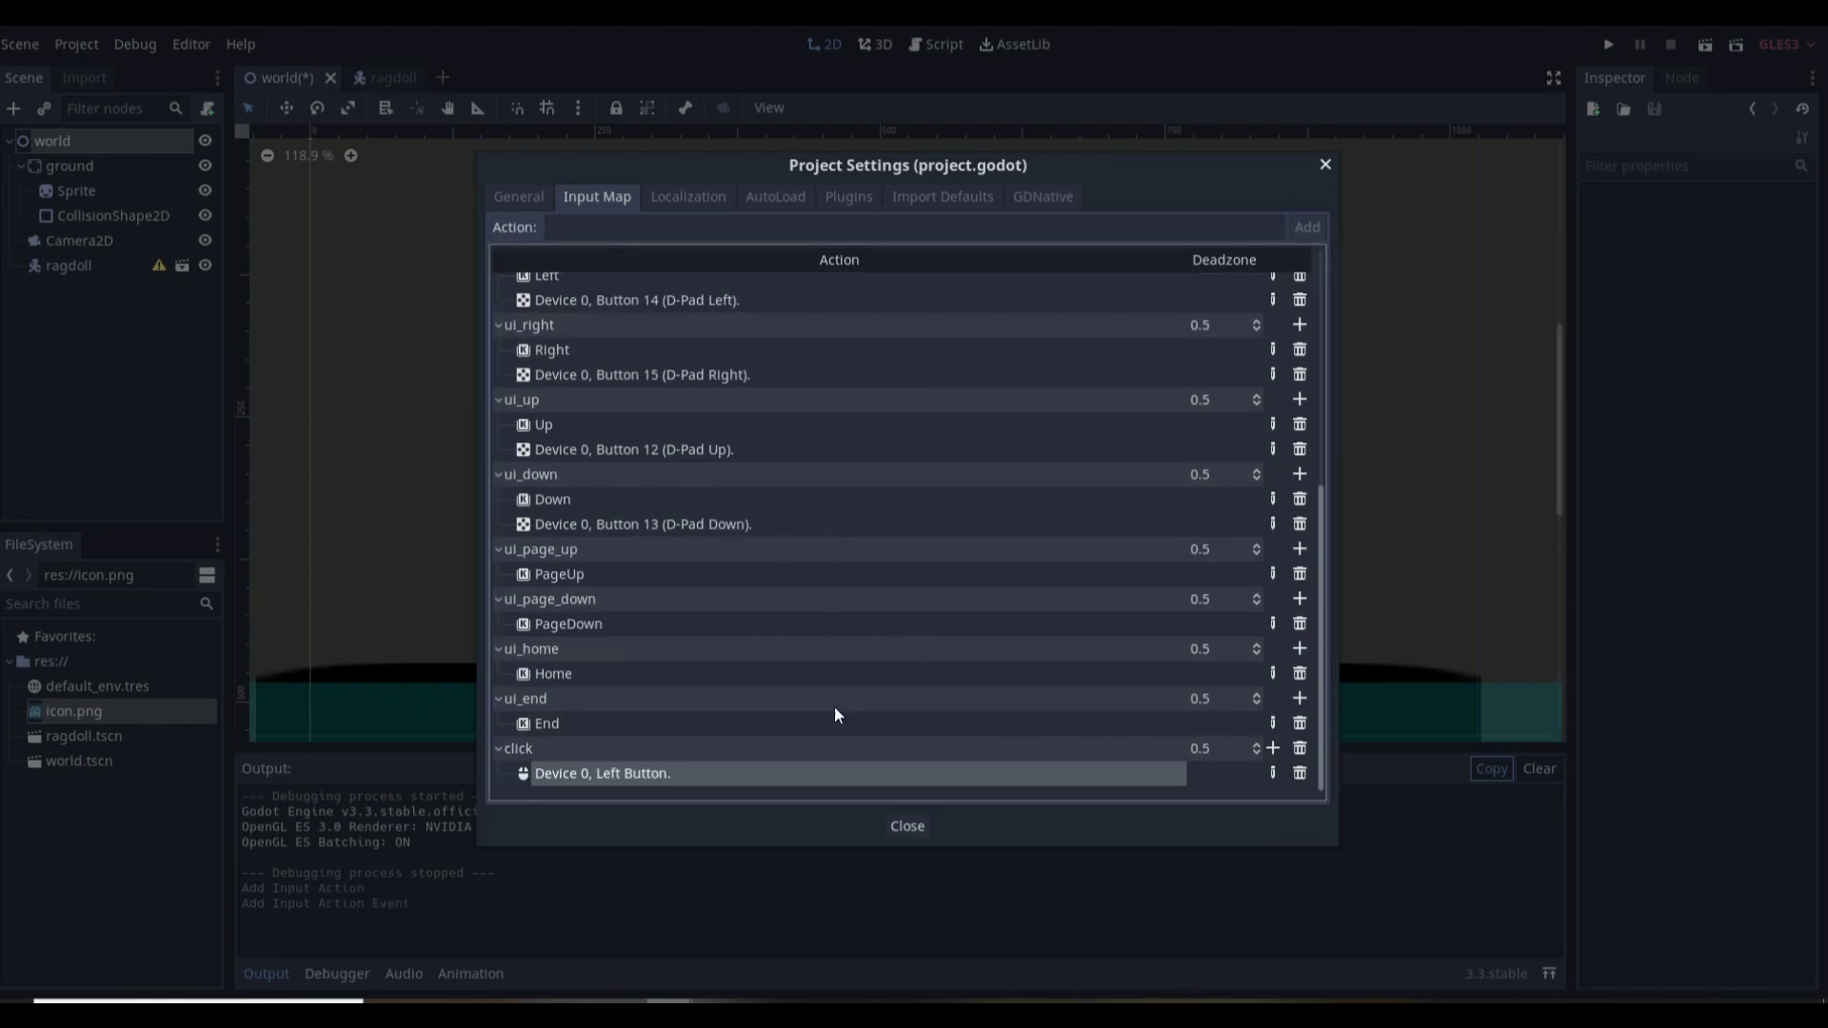
click(906, 826)
click(207, 108)
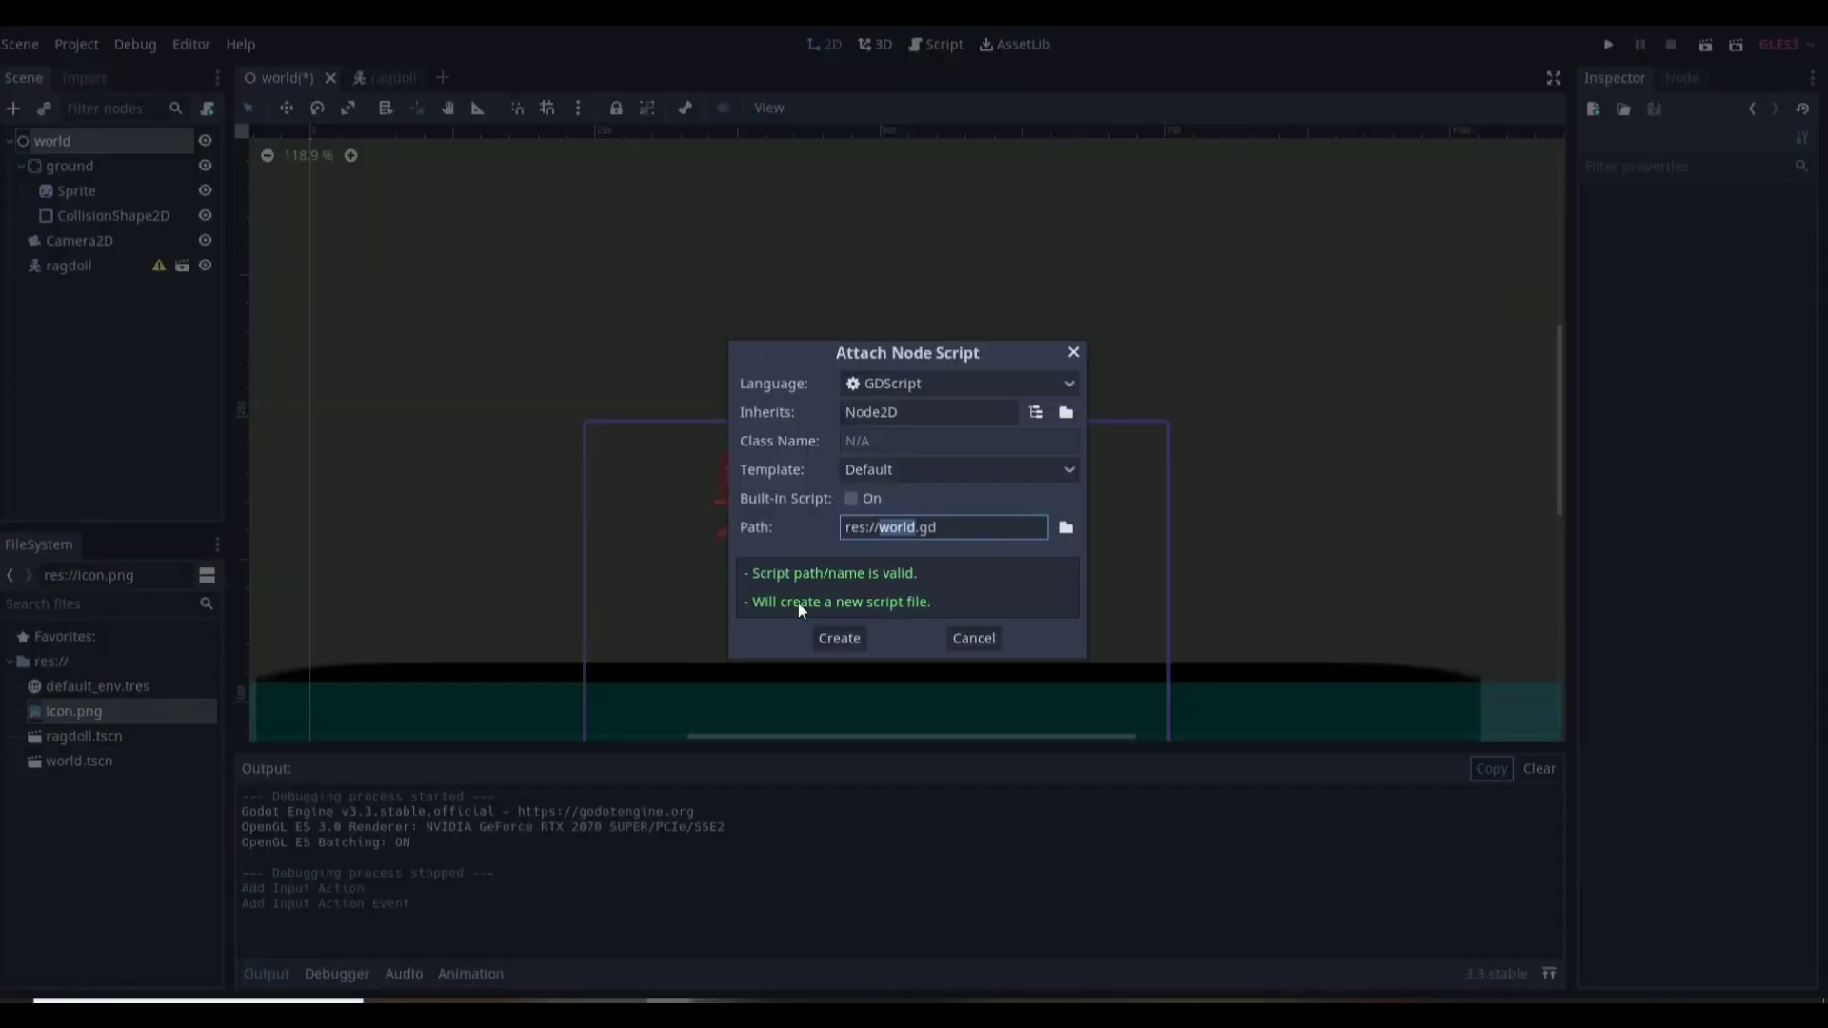
Step: Create world.gd, replace the template with var ragdollScene = preload("res://ragdoll.tscn")
click(841, 636)
drag(534, 467, 519, 209)
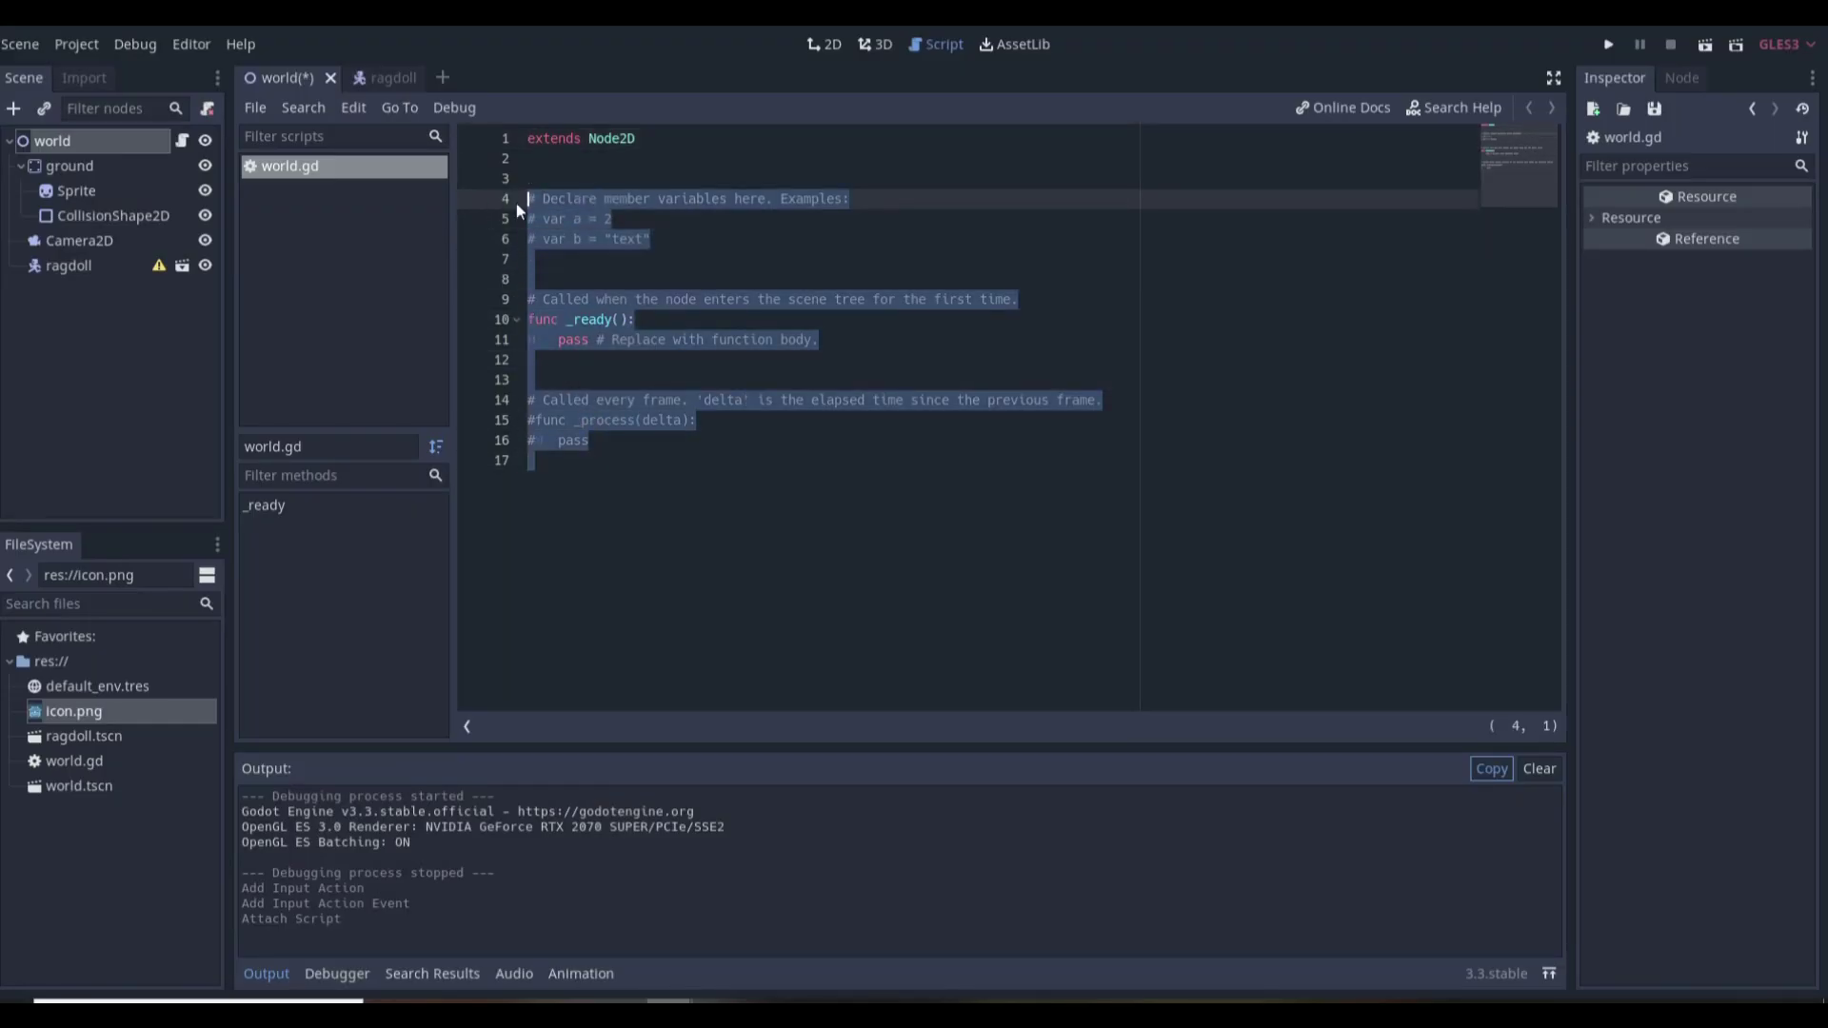
key(BackSpace)
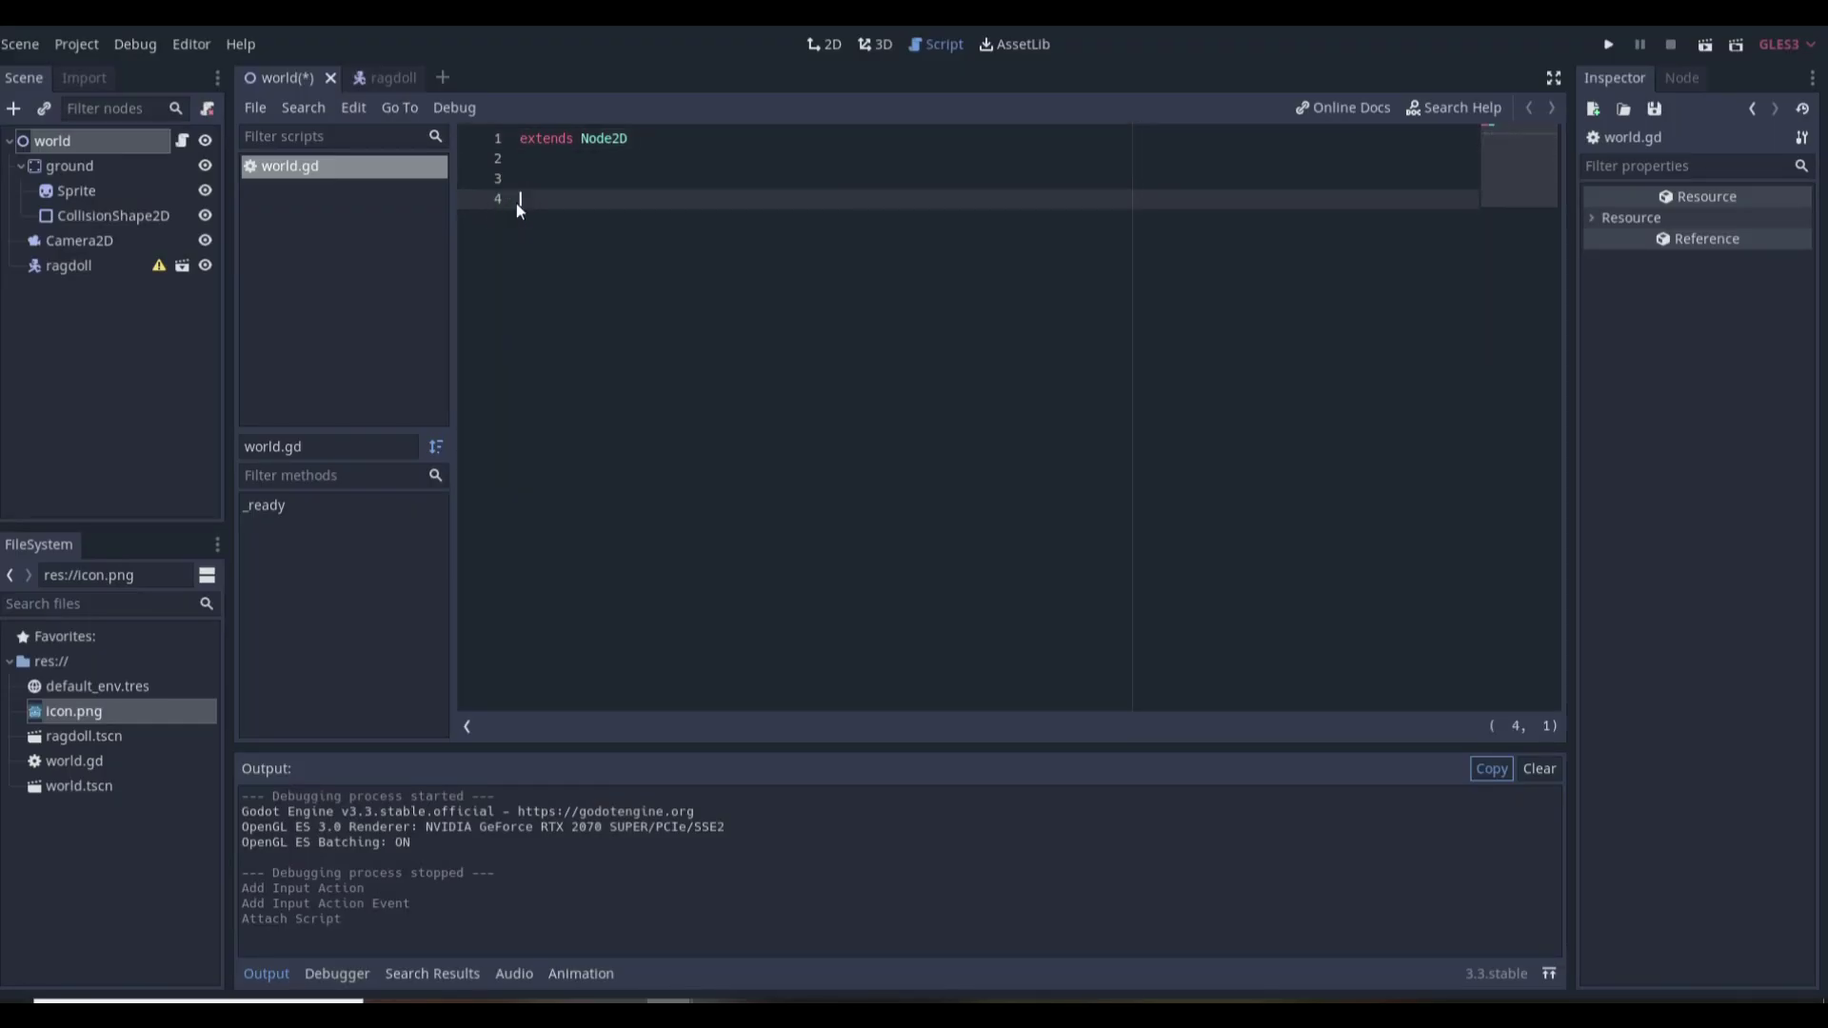
key(BackSpace)
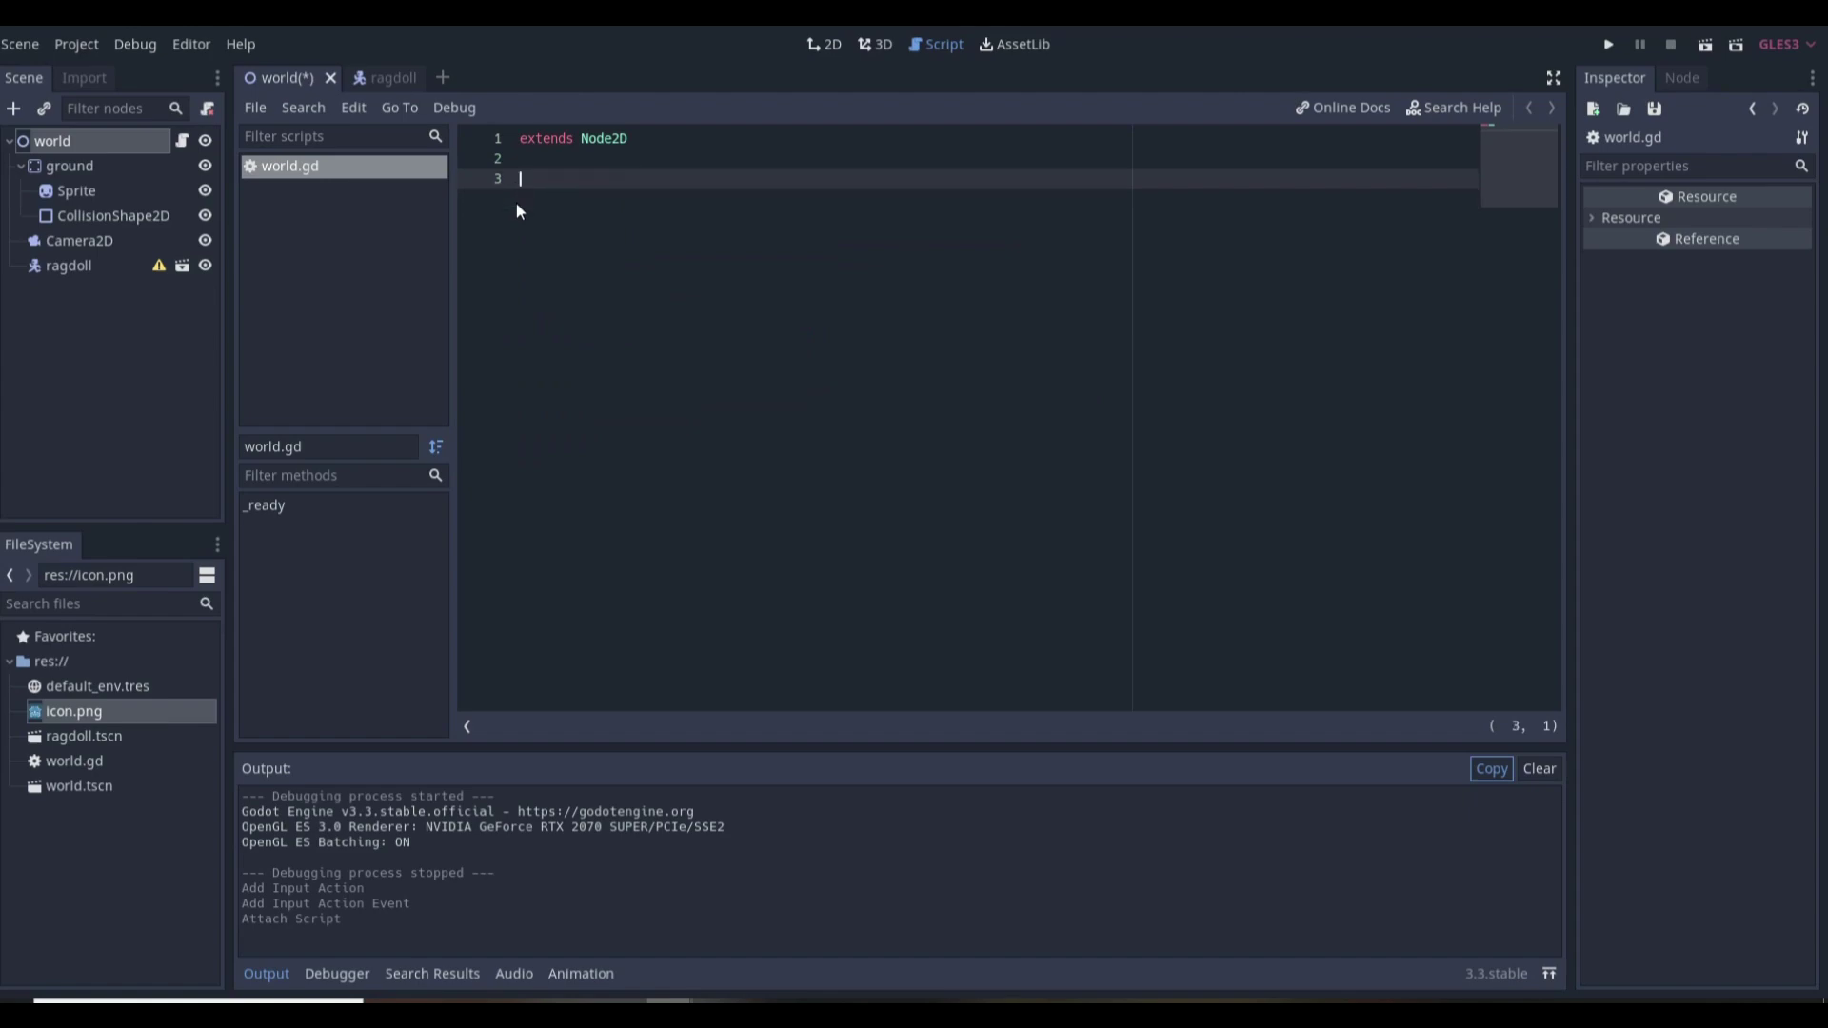
text(var ragdo)
key(BackSpace)
key(BackSpace)
key(BackSpace)
text(gdollScene )
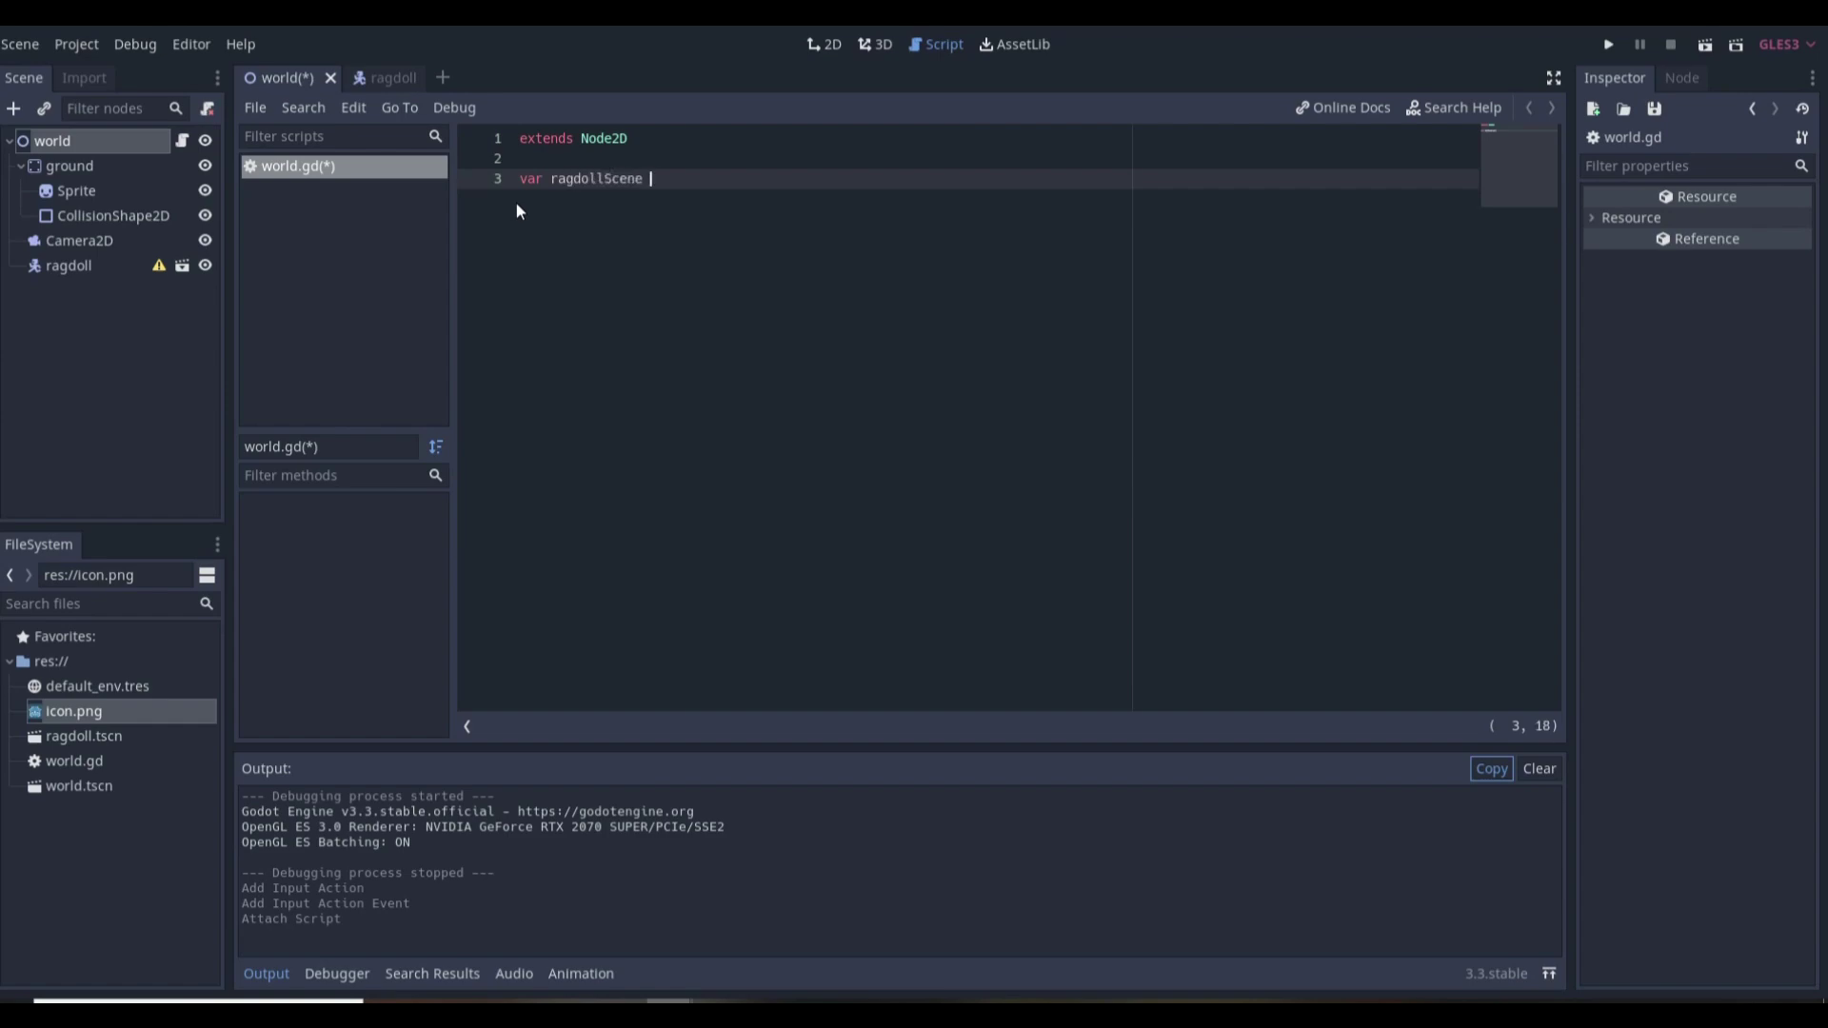
text(= preload(")
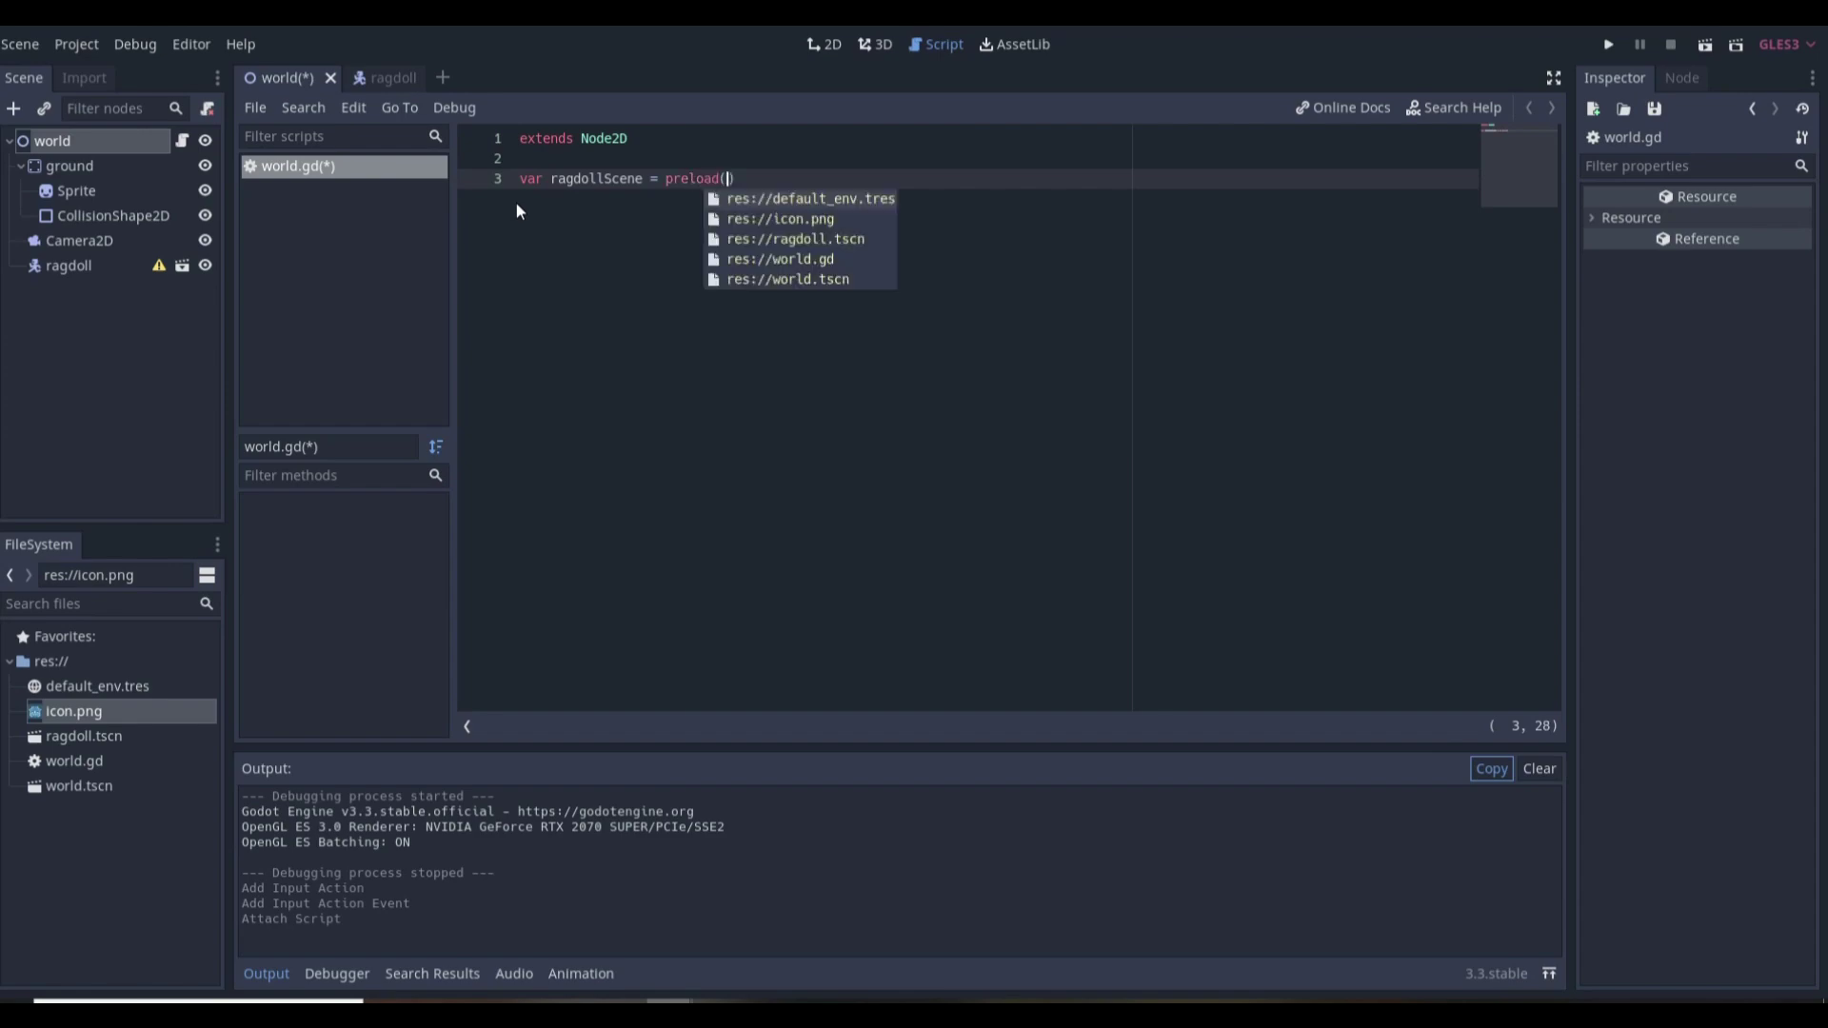
key(Escape)
key(BackSpace)
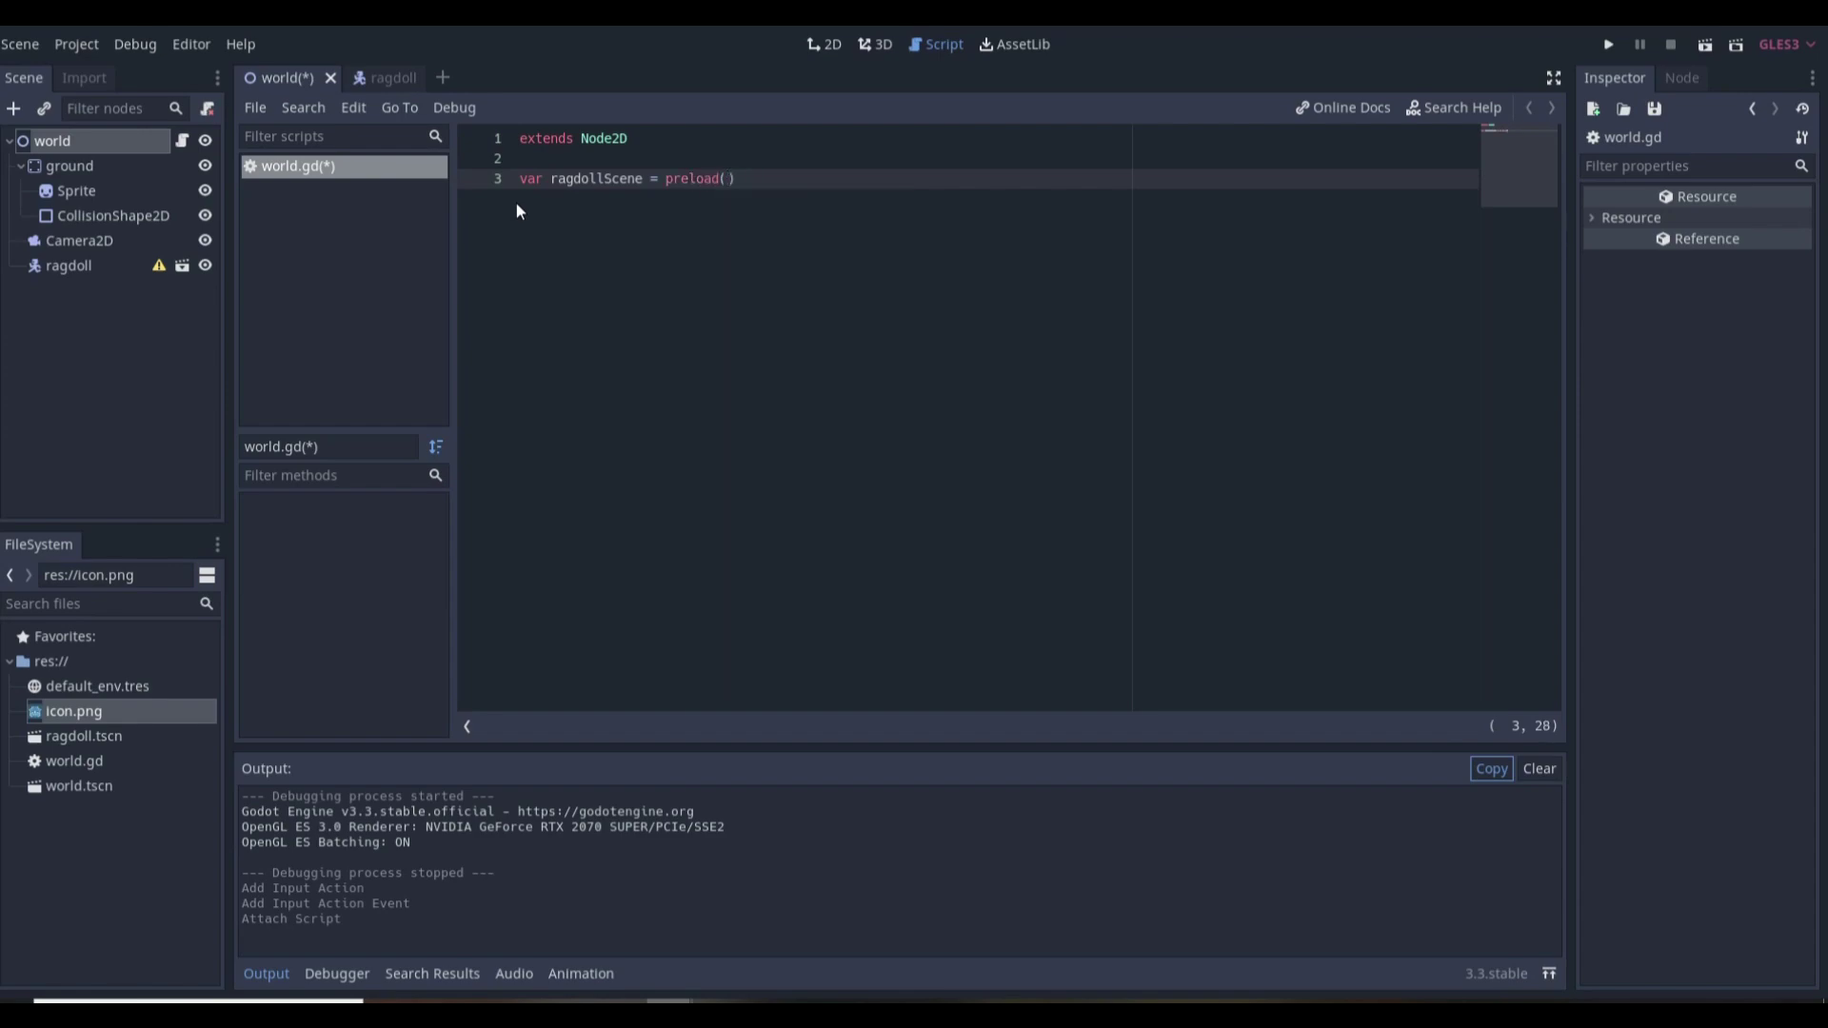
key(ctrl+space)
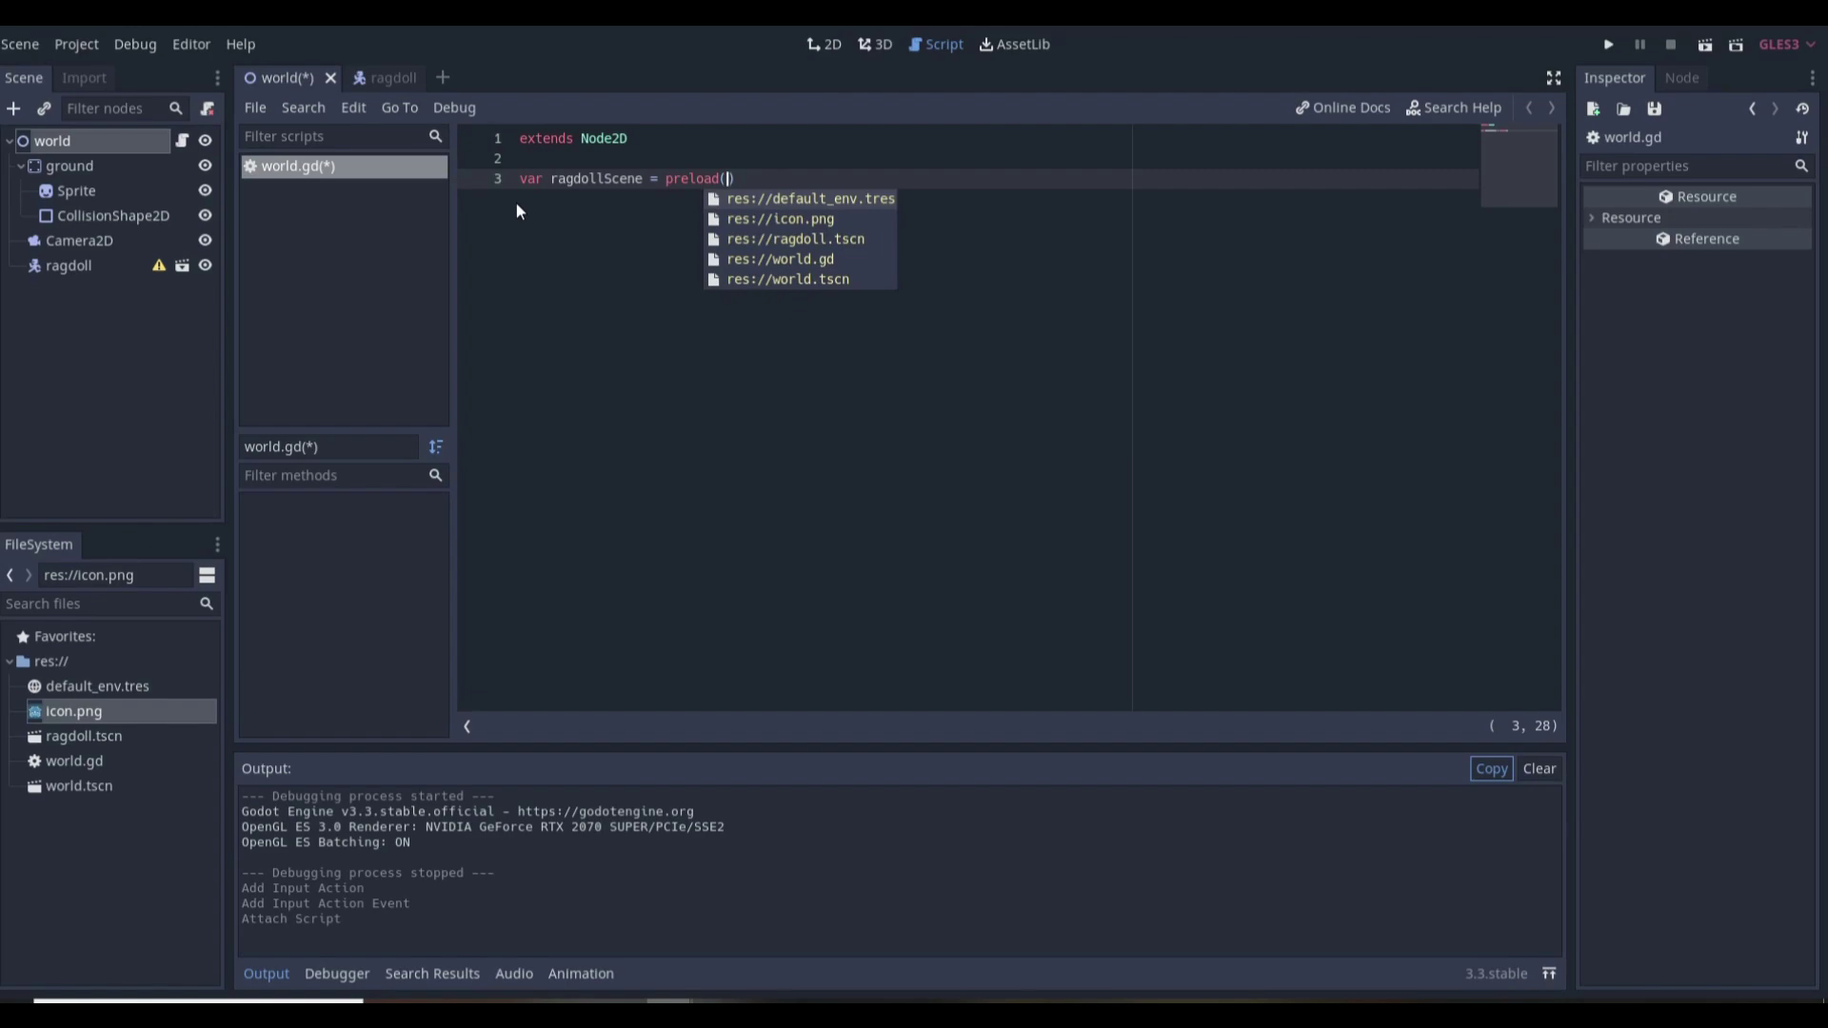
key(Down)
key(Down)
key(Return)
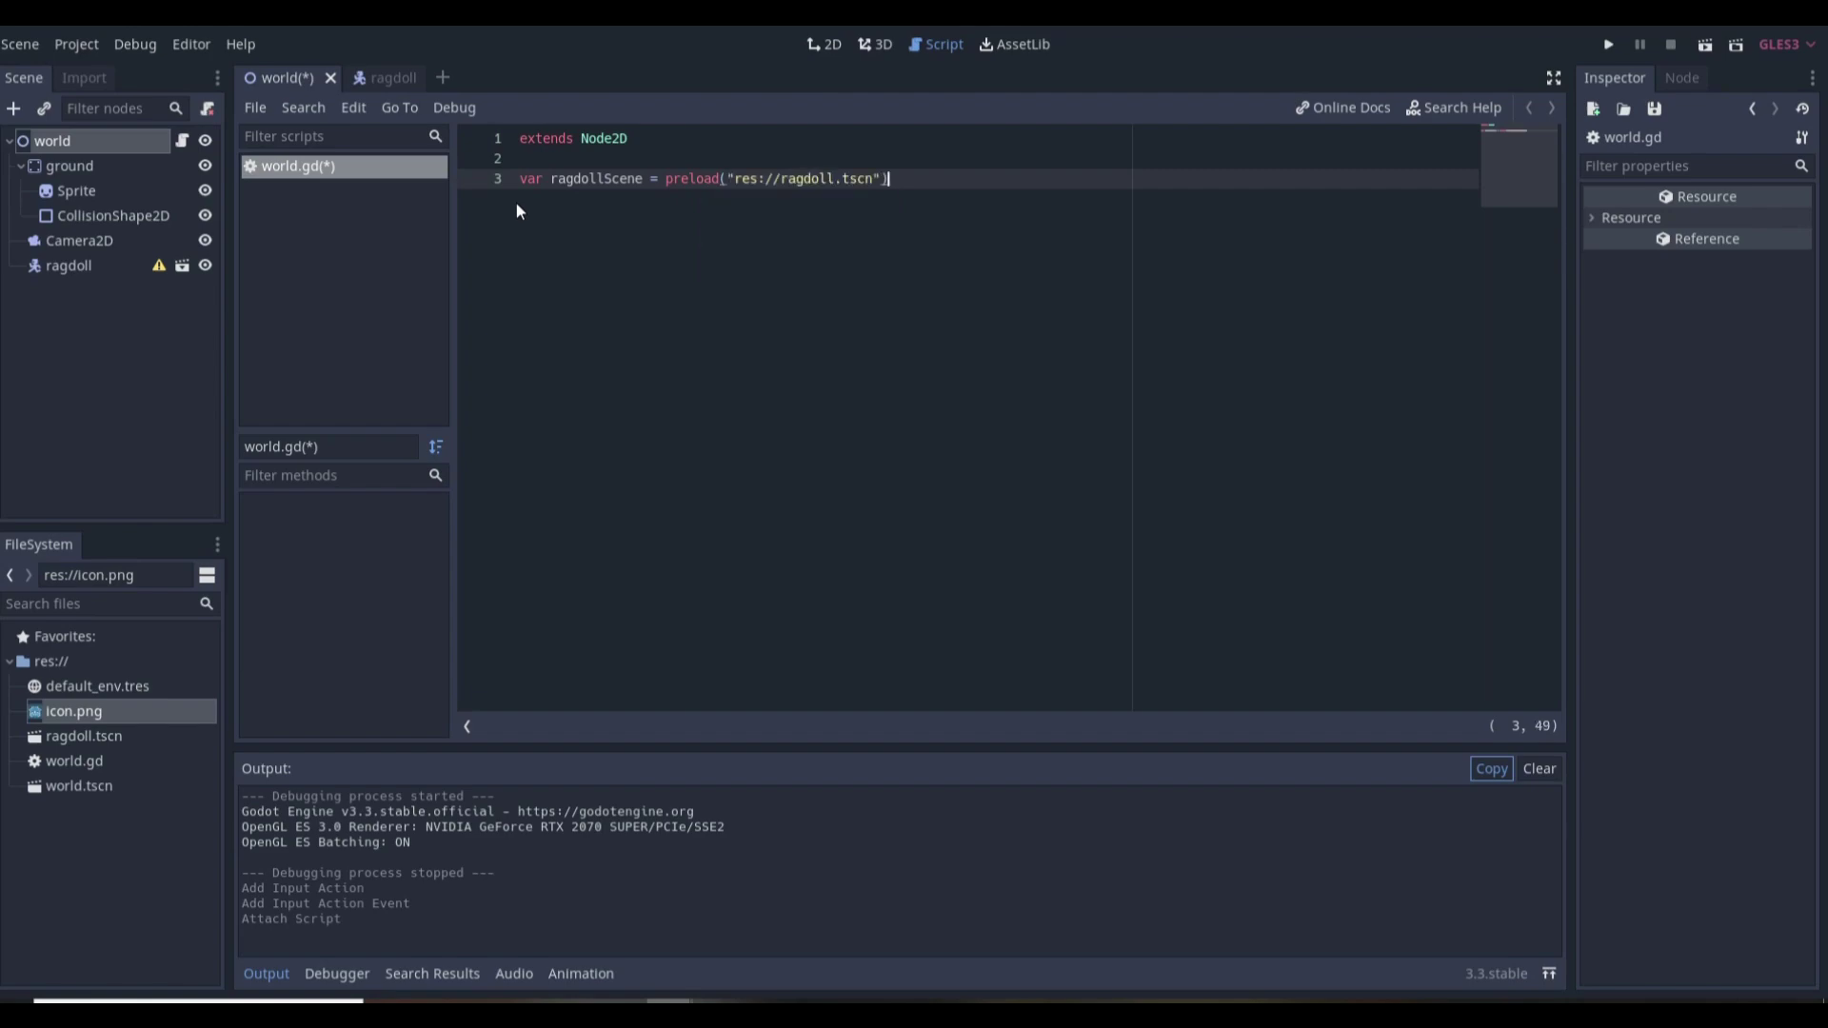
Step: Begin a func _physics_process(delta) containing an if Input check
key(Return)
key(Return)
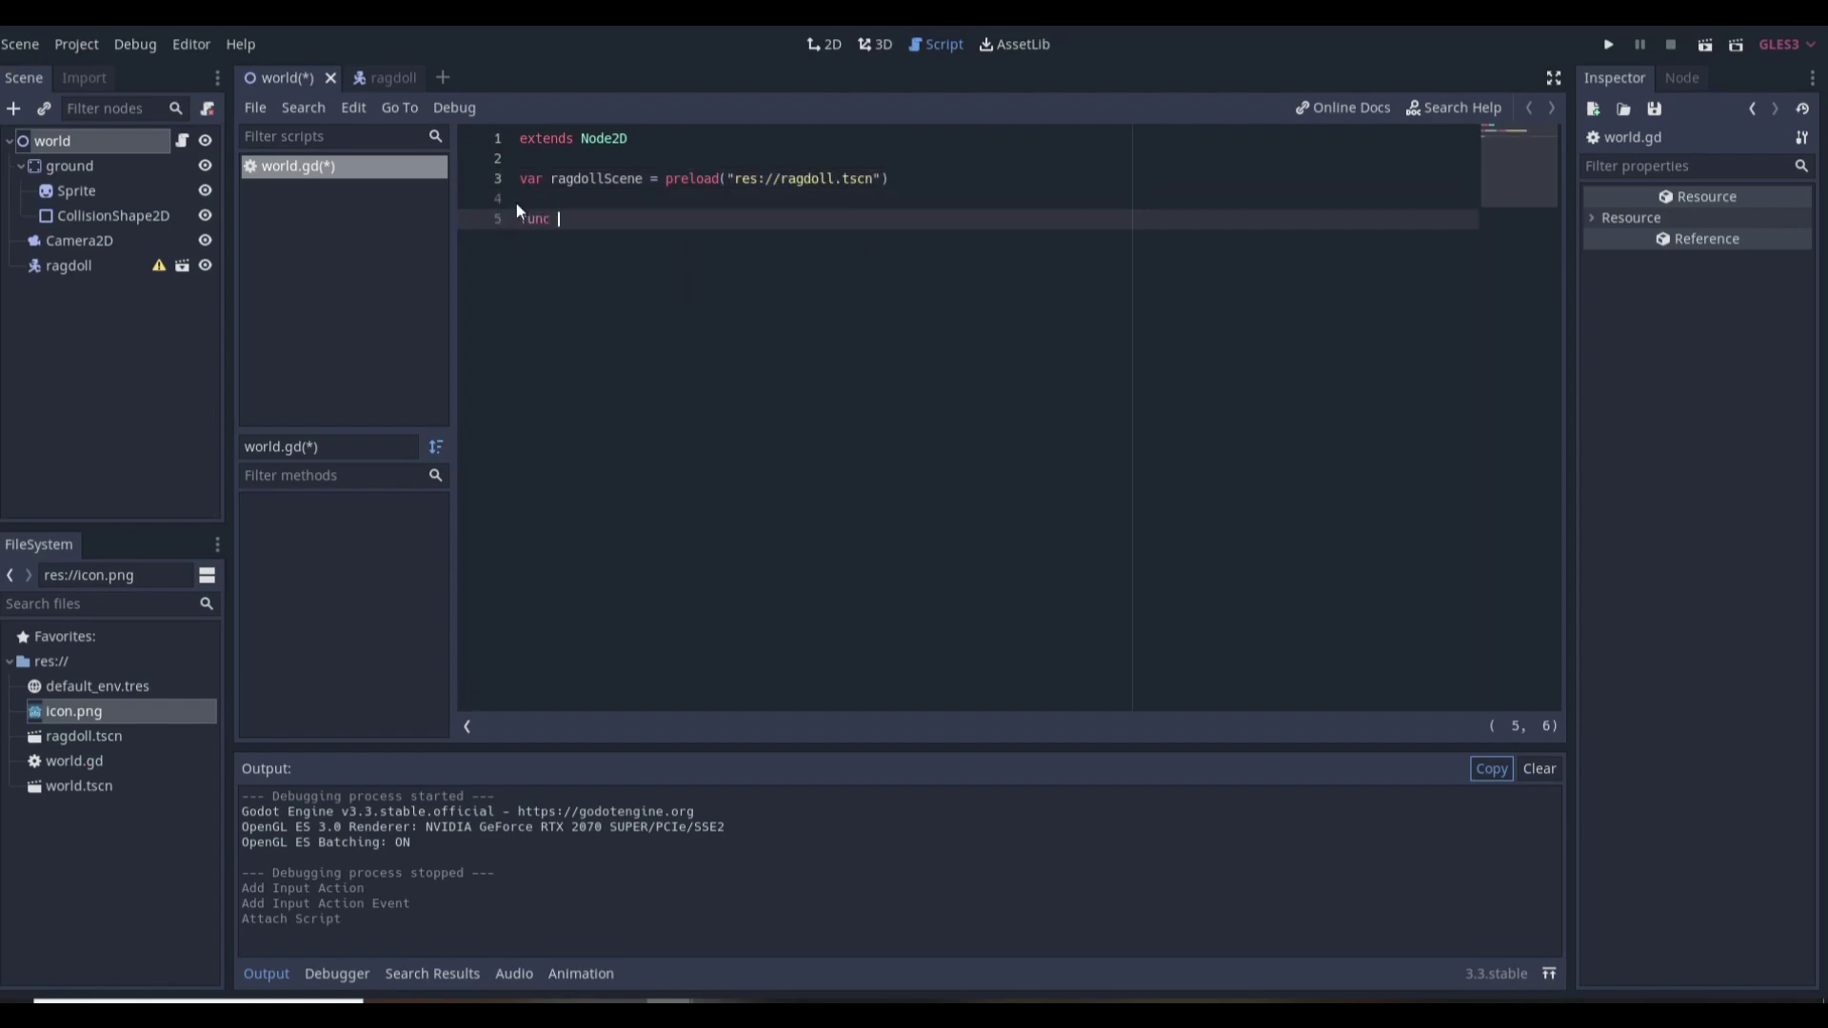
text(func _phy)
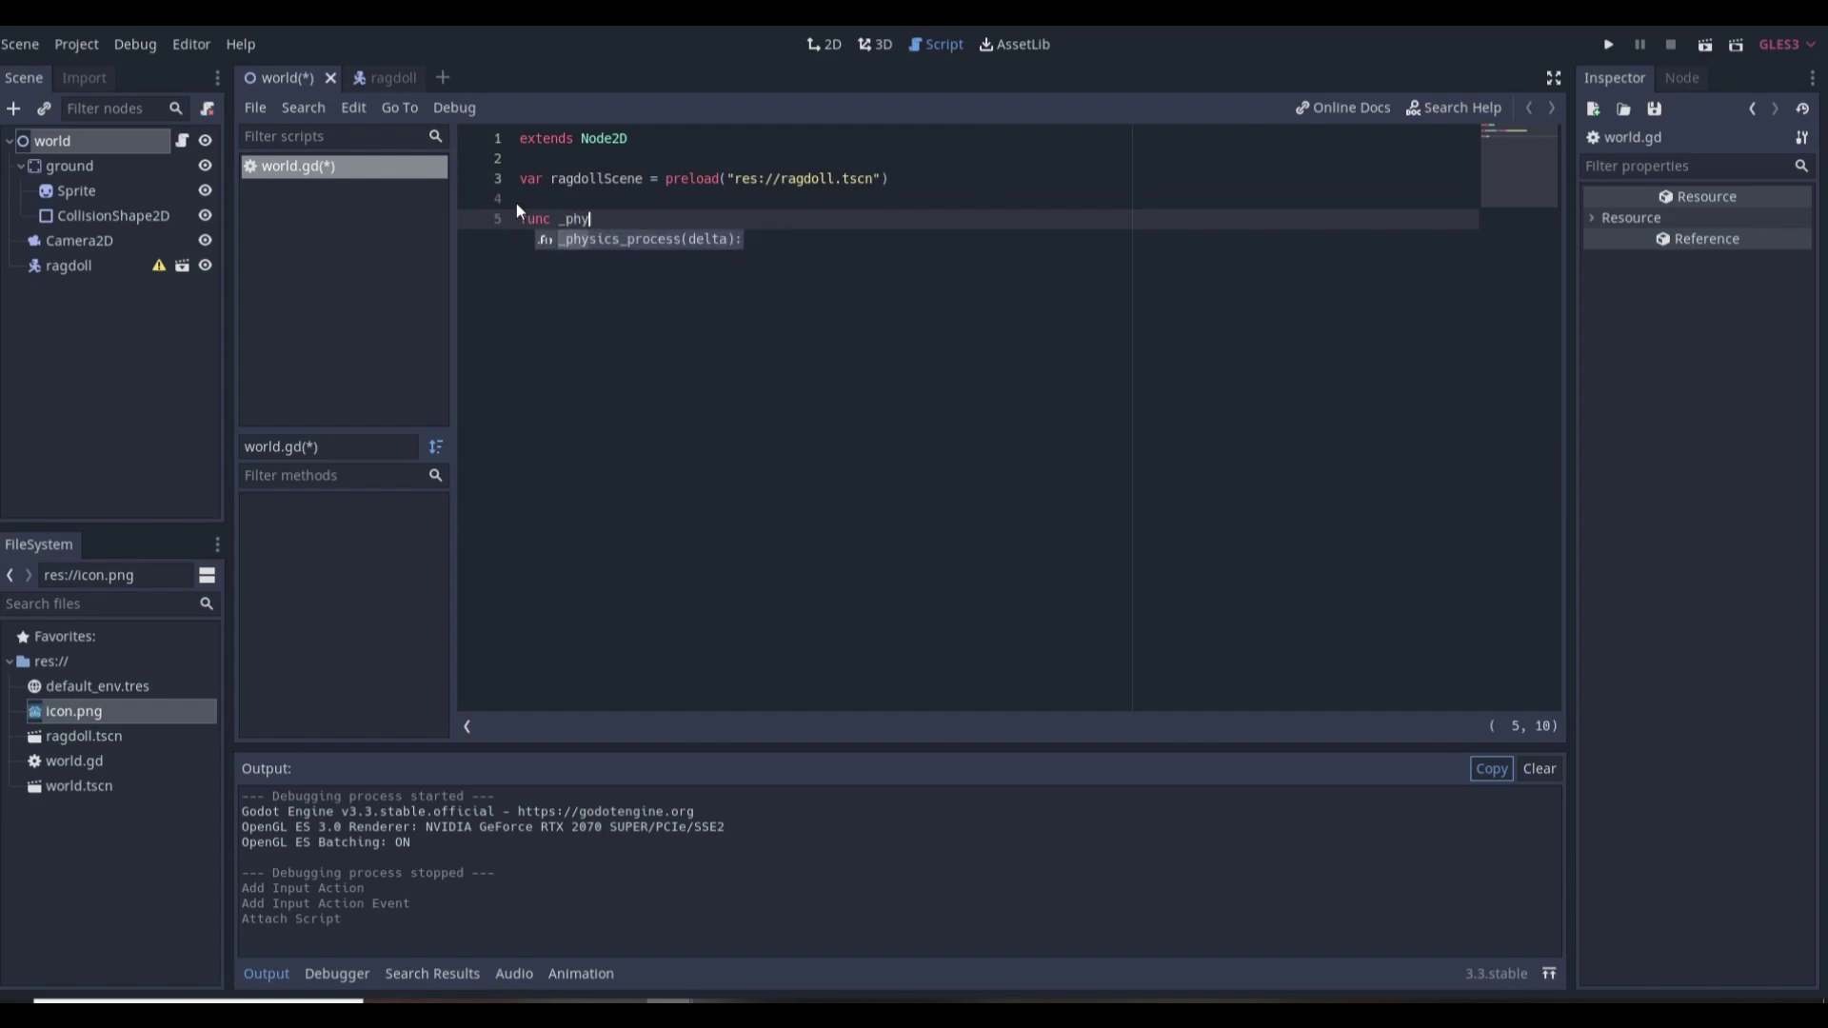
key(Return)
key(Return)
text(if INp)
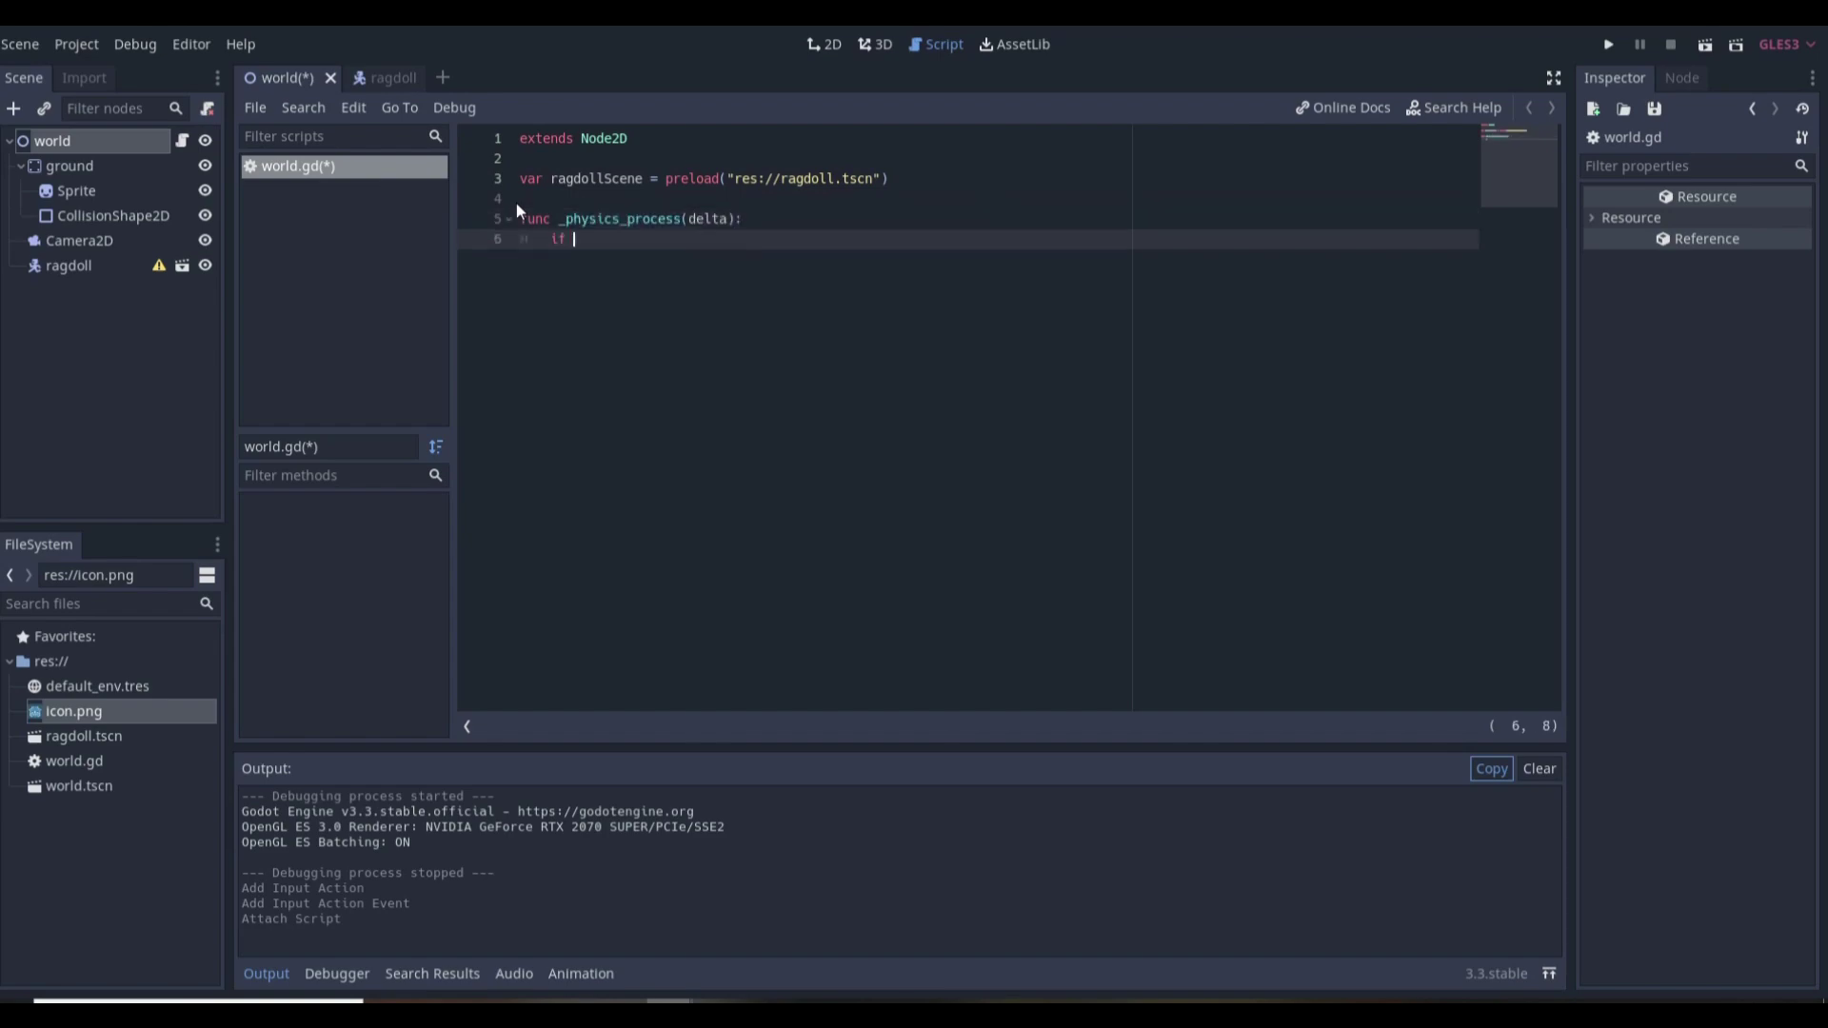